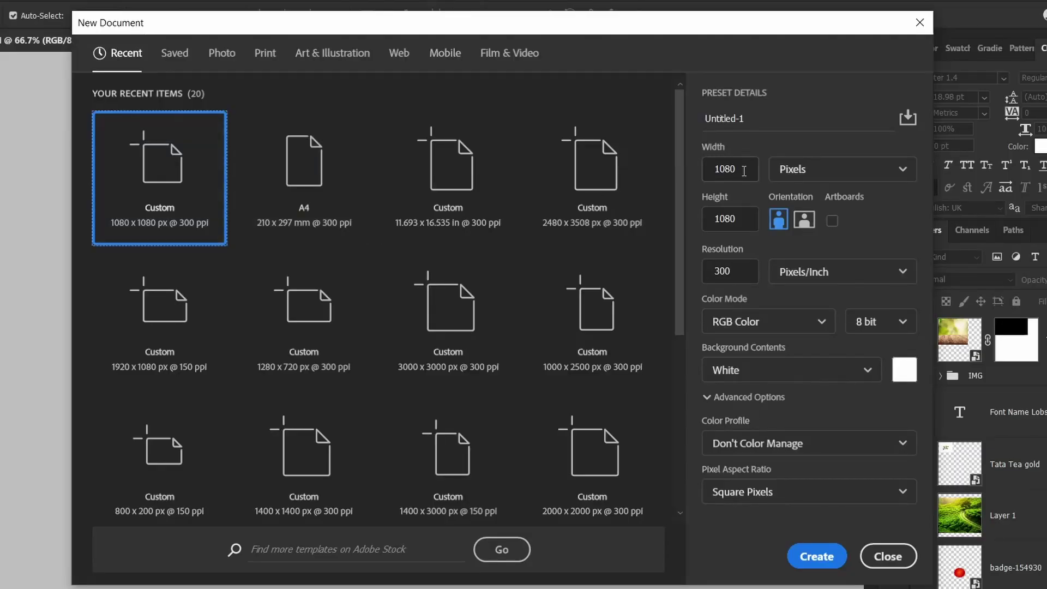
- Create a new 1080×1080 px document at 300 ppi
left_click_drag(744, 171, 705, 171)
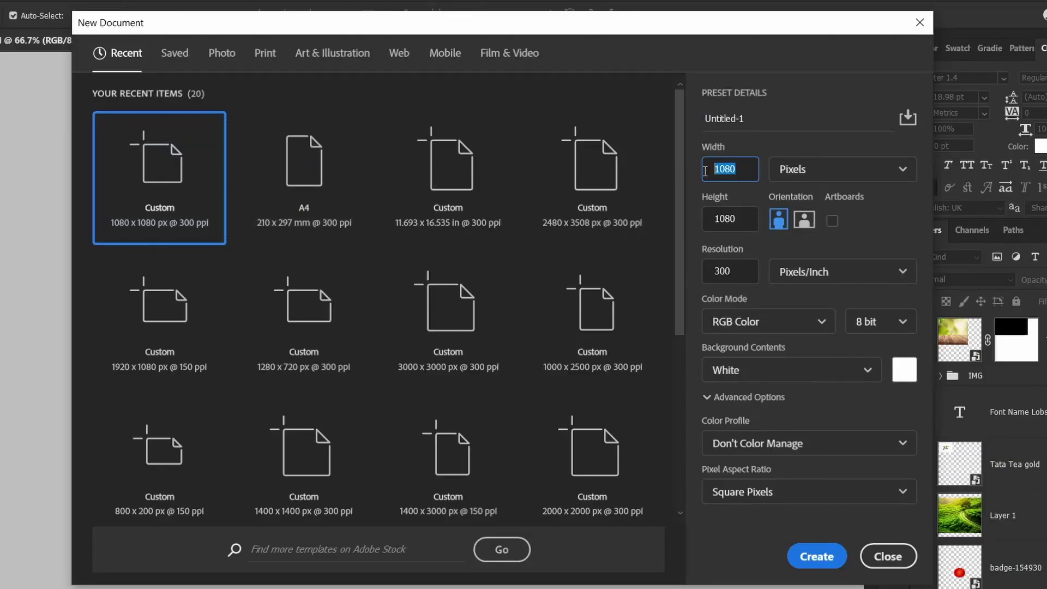
double_click(731, 219)
key("BackSpace")
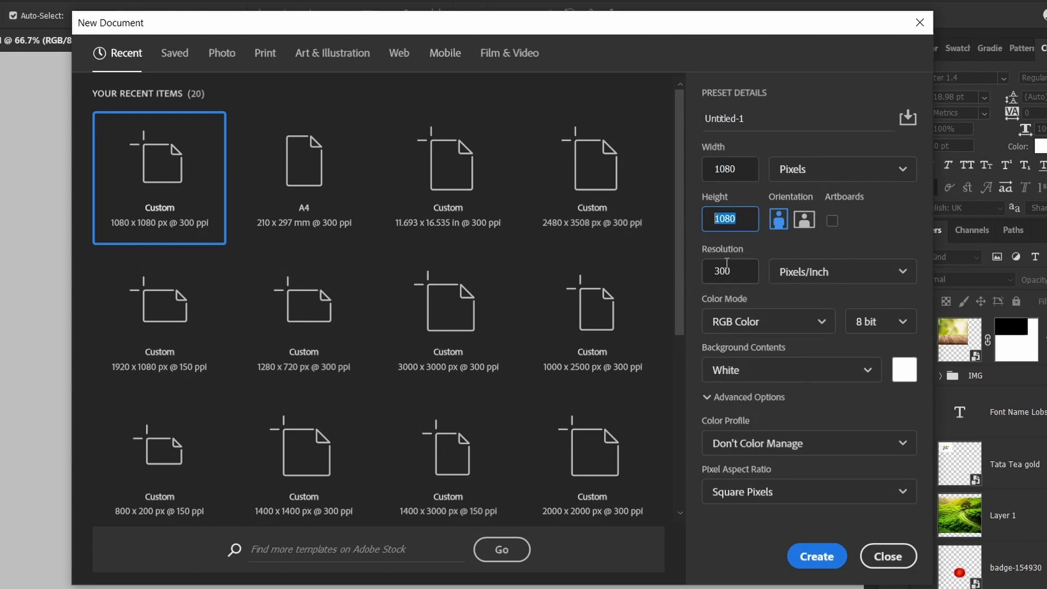
left_click(727, 266)
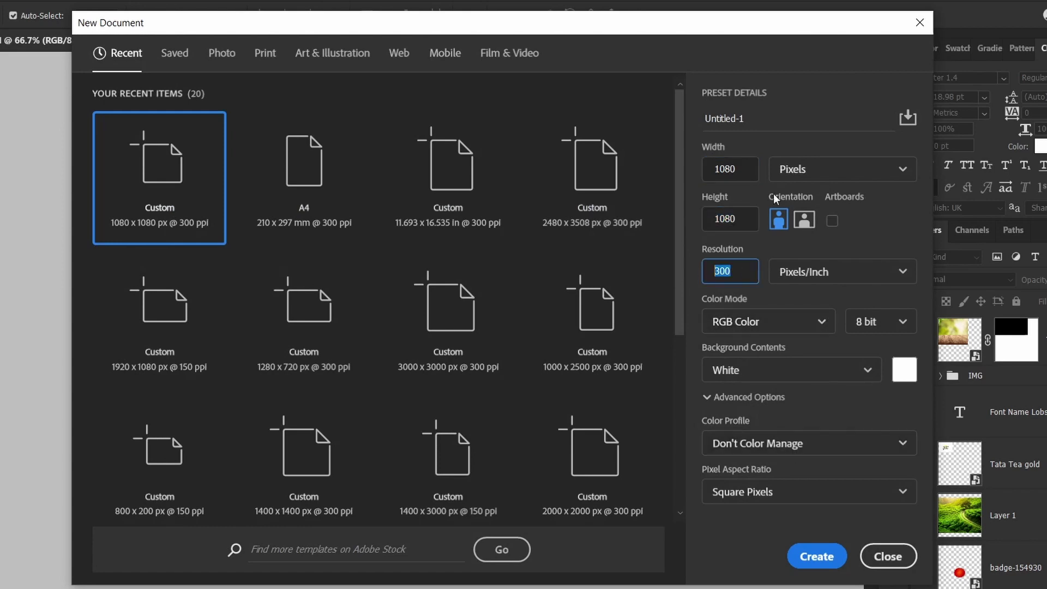
left_click(824, 559)
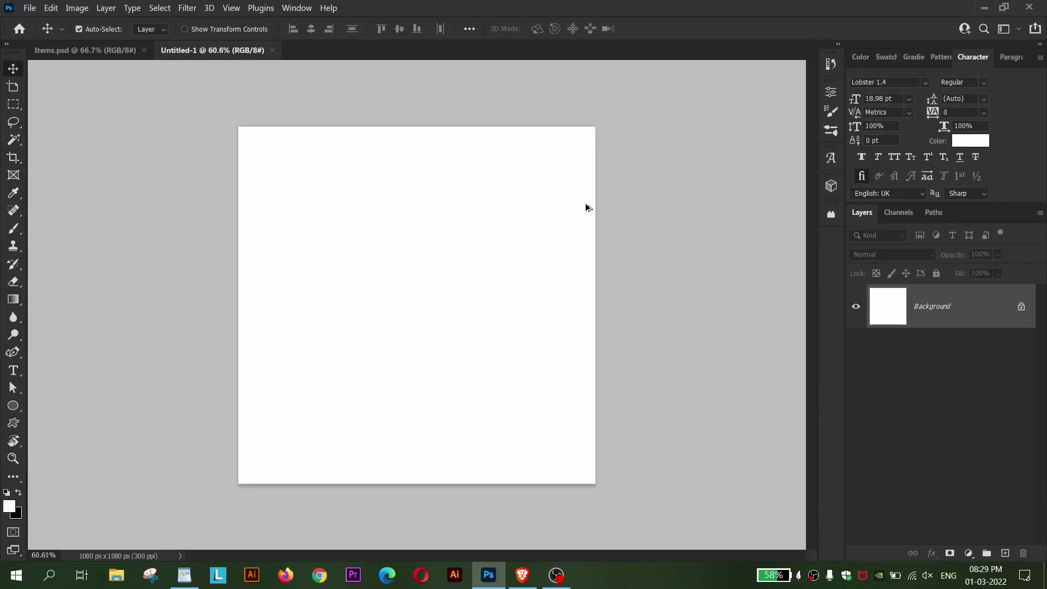
- Make the canvas surround Medium Gray and return to Items.psd
right_click(681, 242)
left_click(715, 282)
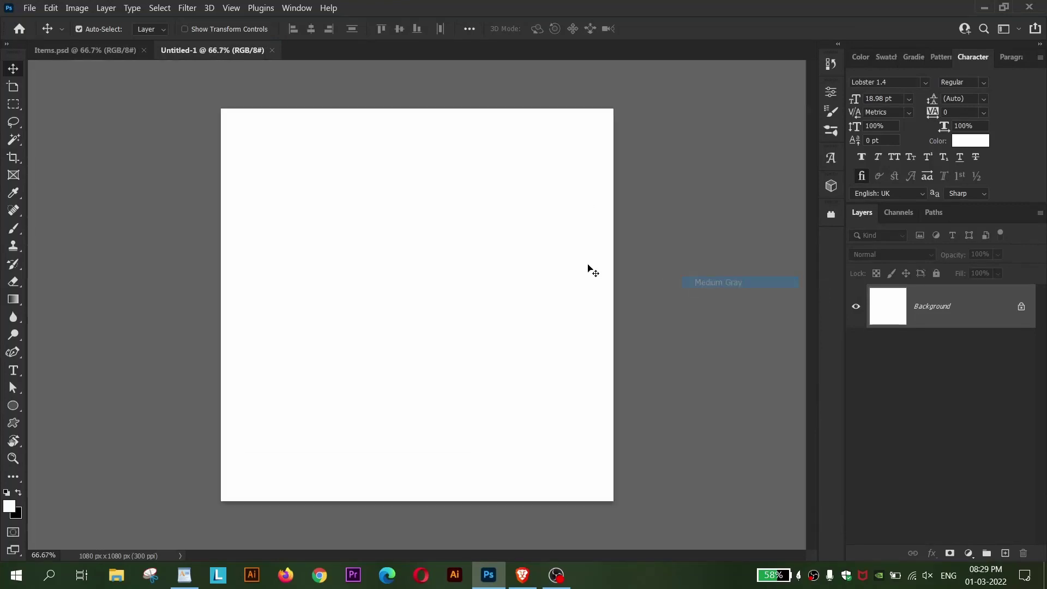
scroll(473, 243, "down", 1)
scroll(472, 243, "up", 2)
scroll(472, 243, "down", 2)
scroll(474, 244, "up", 2)
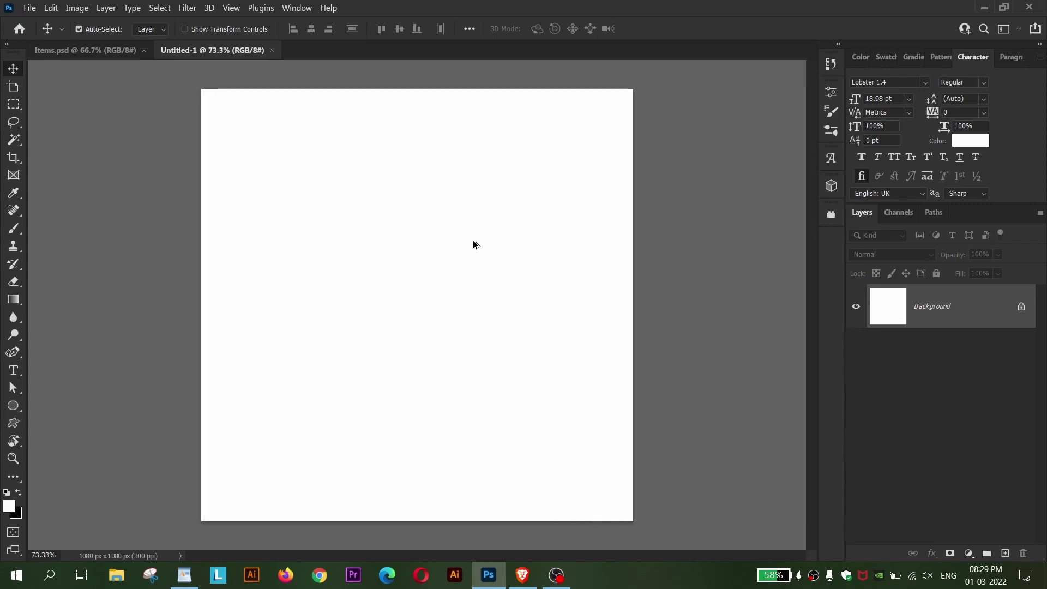
scroll(473, 244, "down", 1)
left_click(87, 50)
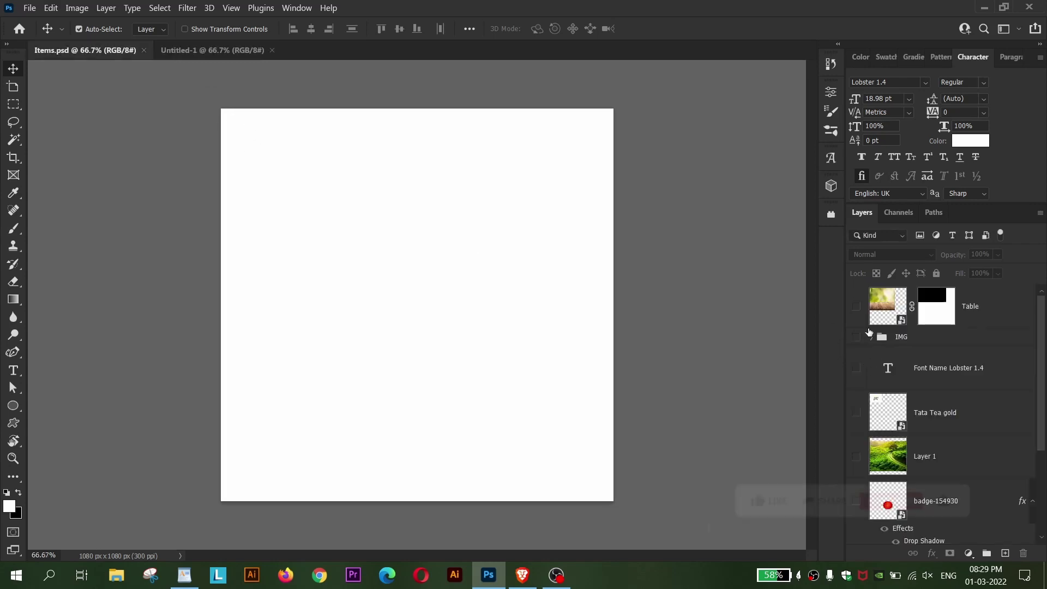
- Place the wooden table at the bottom, enlarged to about 113% and tilted level
mouse_move(505, 278)
left_mouse_down()
mouse_move(232, 54)
mouse_move(463, 374)
mouse_move(527, 443)
mouse_move(491, 441)
left_mouse_up()
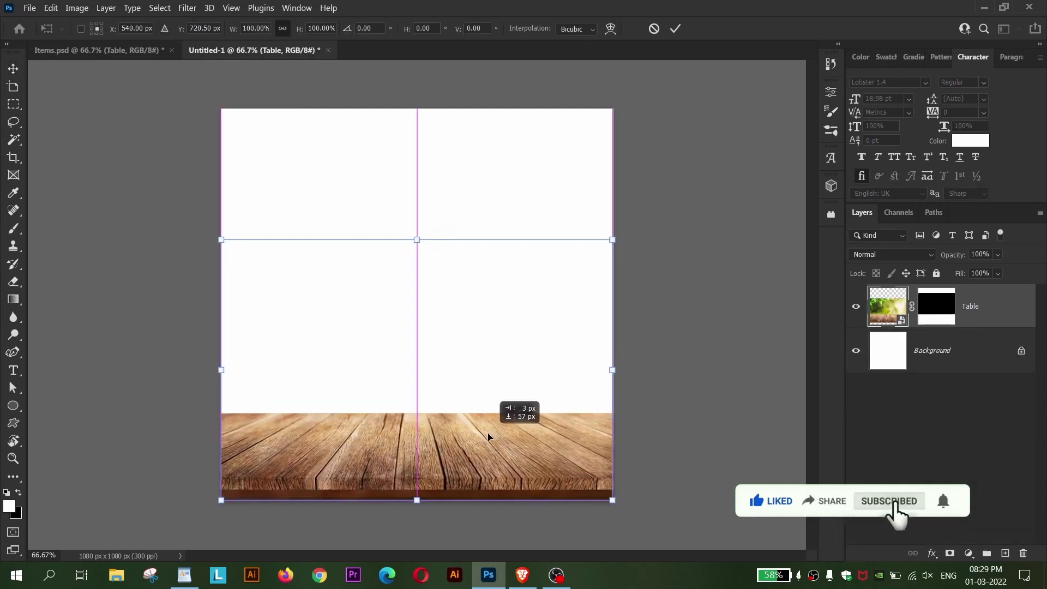
key("Return")
key("shift+Down")
key("shift+Down")
key("shift+Down")
key("shift+Down")
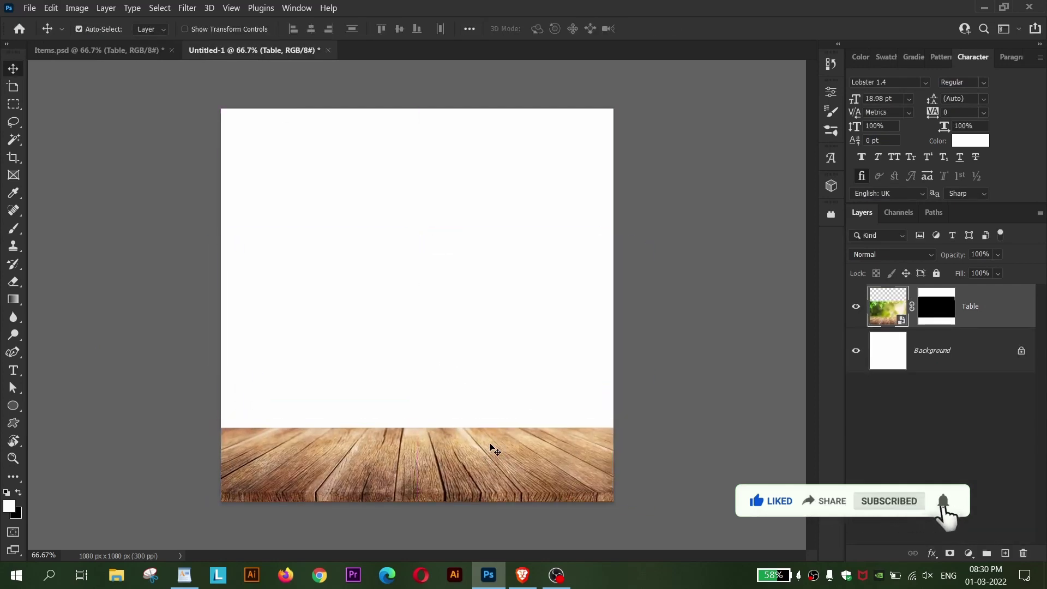
key("shift+Down")
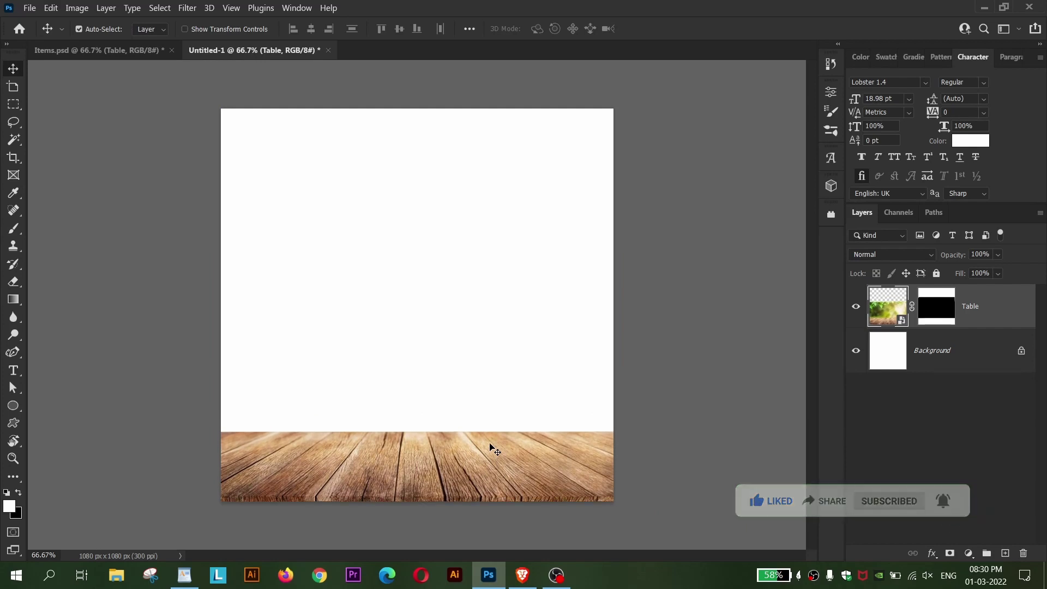
key("shift+Down")
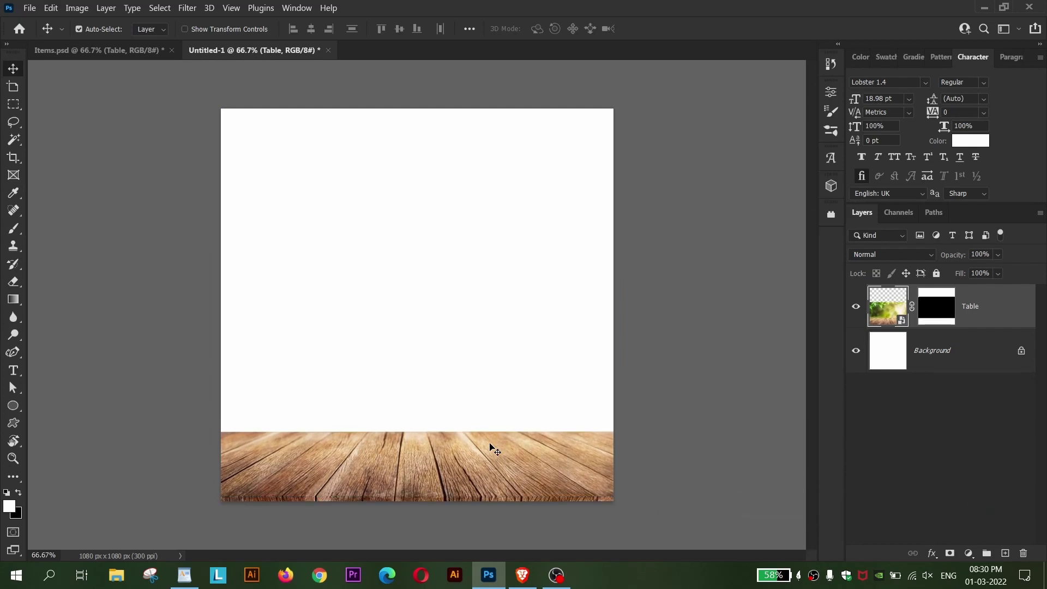
key("ctrl+t")
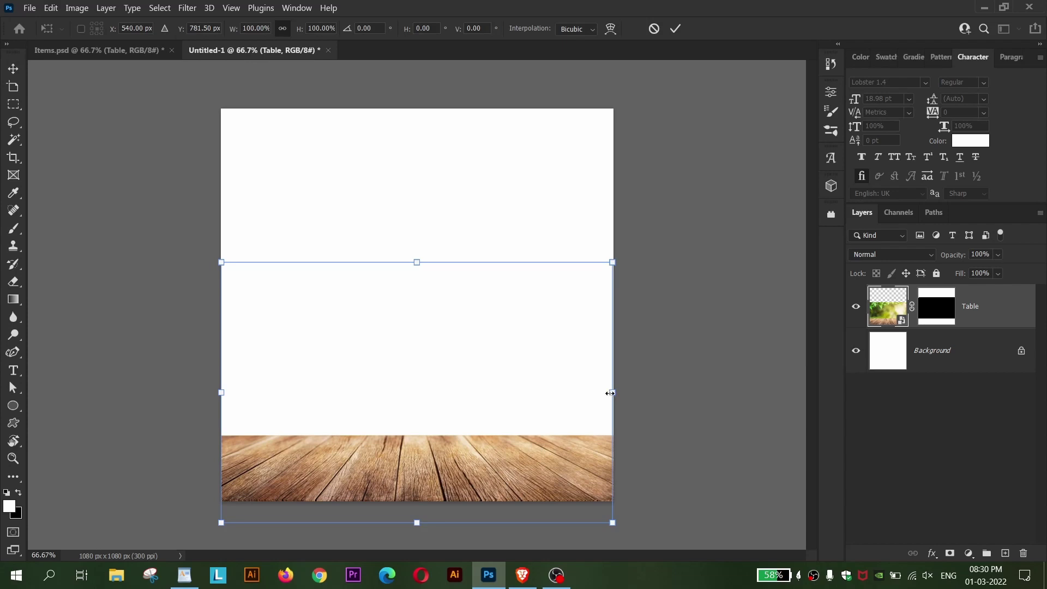
mouse_move(609, 393)
left_mouse_down()
mouse_move(638, 392)
mouse_move(618, 411)
left_mouse_up()
left_click_drag(640, 378, 639, 374)
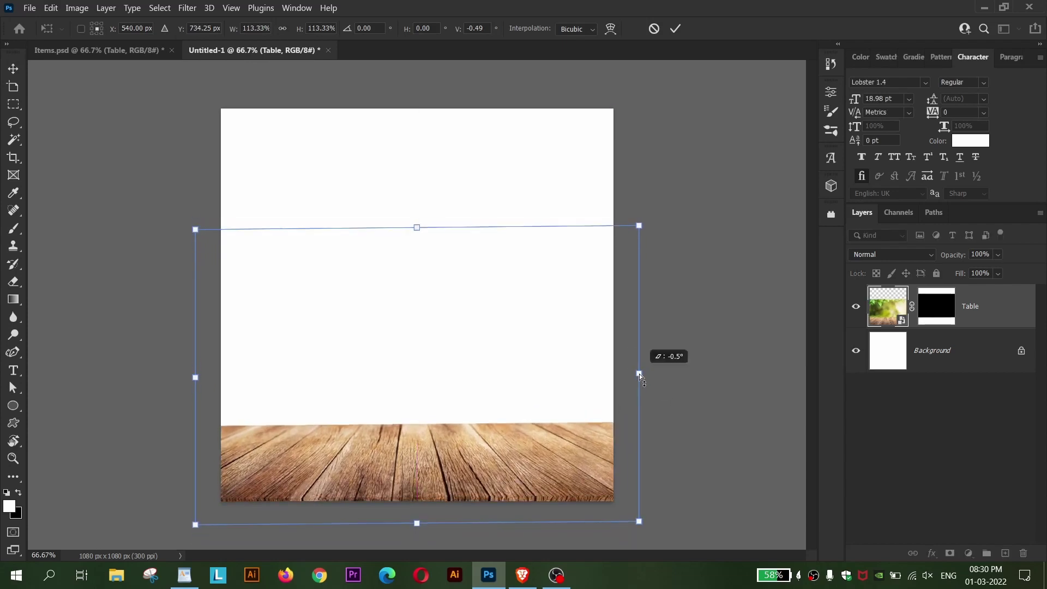
key("Return")
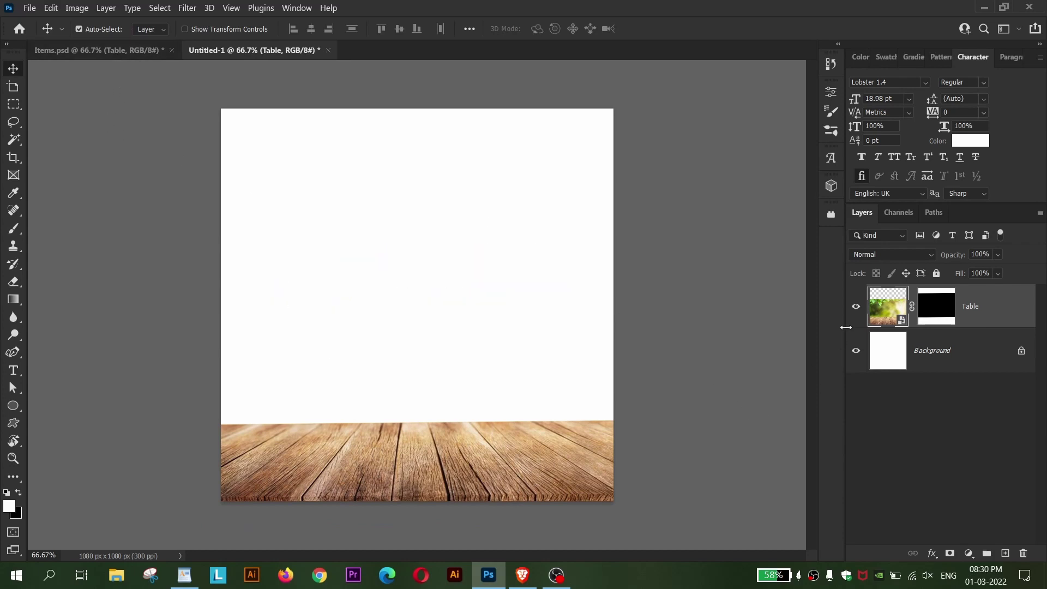
- Add a light grey #e4e4e4 Solid Color fill layer above the Background, keeping the table visible
left_click(856, 307)
left_click(949, 352)
left_click(969, 554)
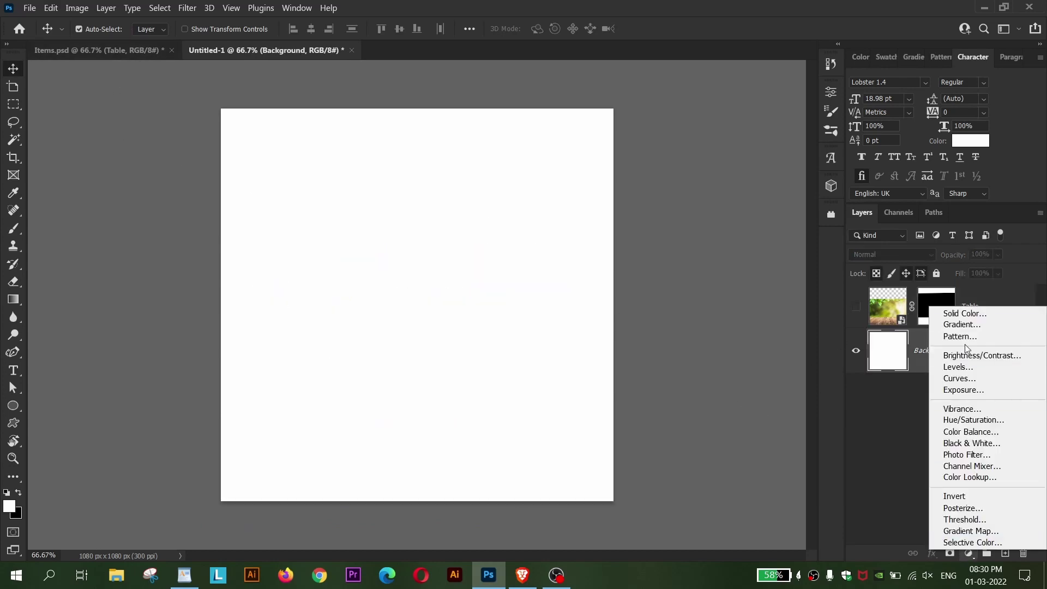
left_click(968, 315)
left_click_drag(620, 315, 578, 319)
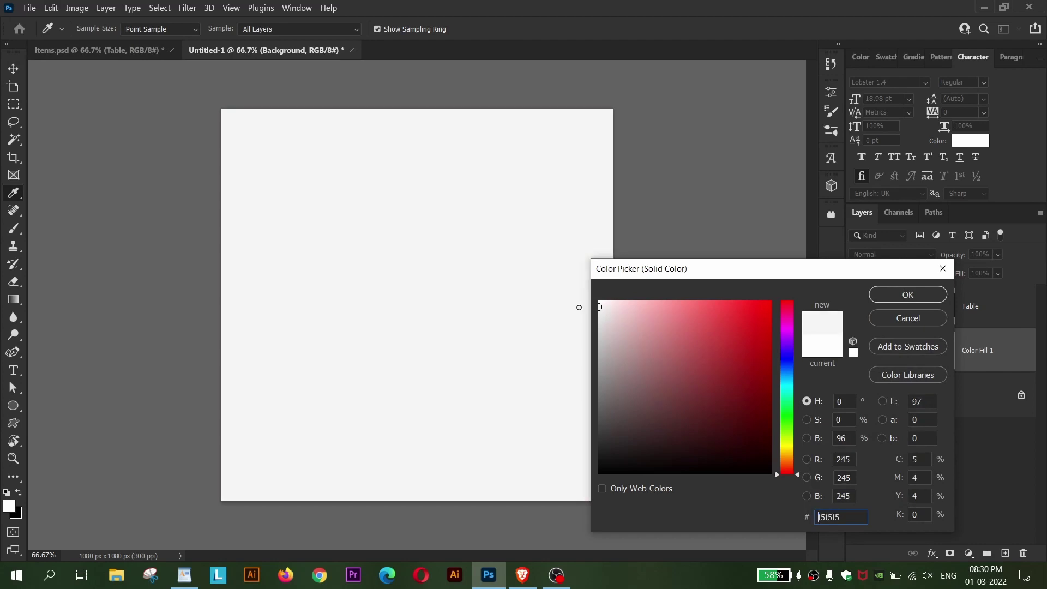
left_click(907, 295)
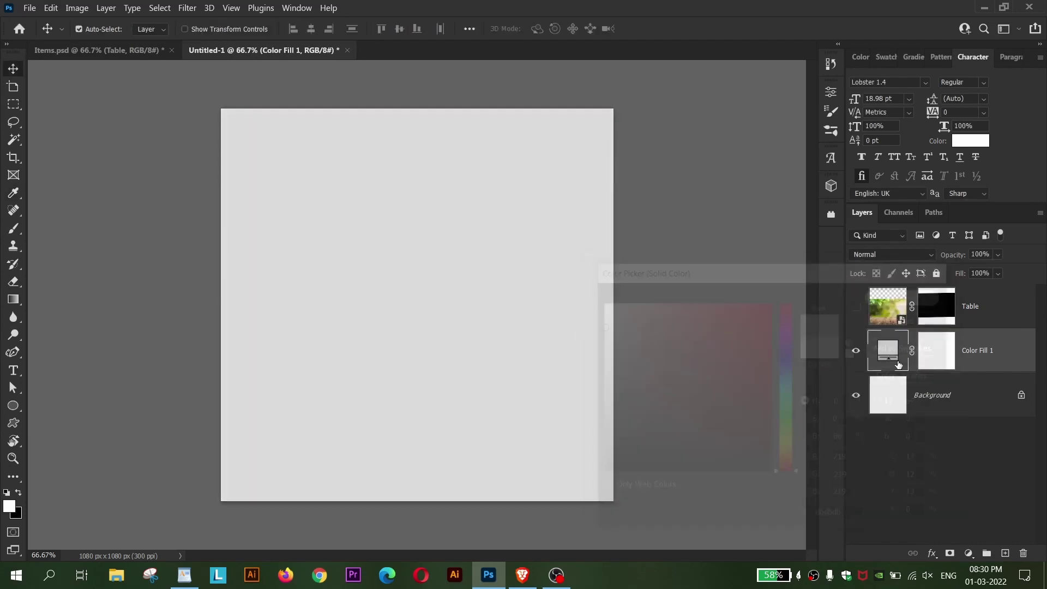
left_click(856, 307)
left_click(127, 50)
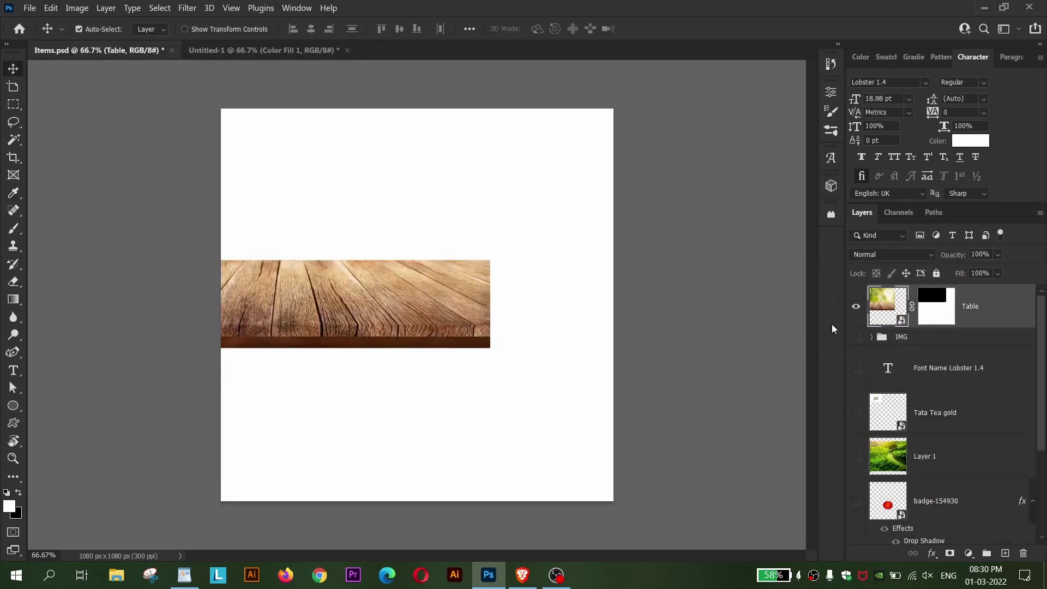
- Copy the Red Label IMG group into Untitled-1, above the Table layer
left_click(856, 307)
left_click(856, 338)
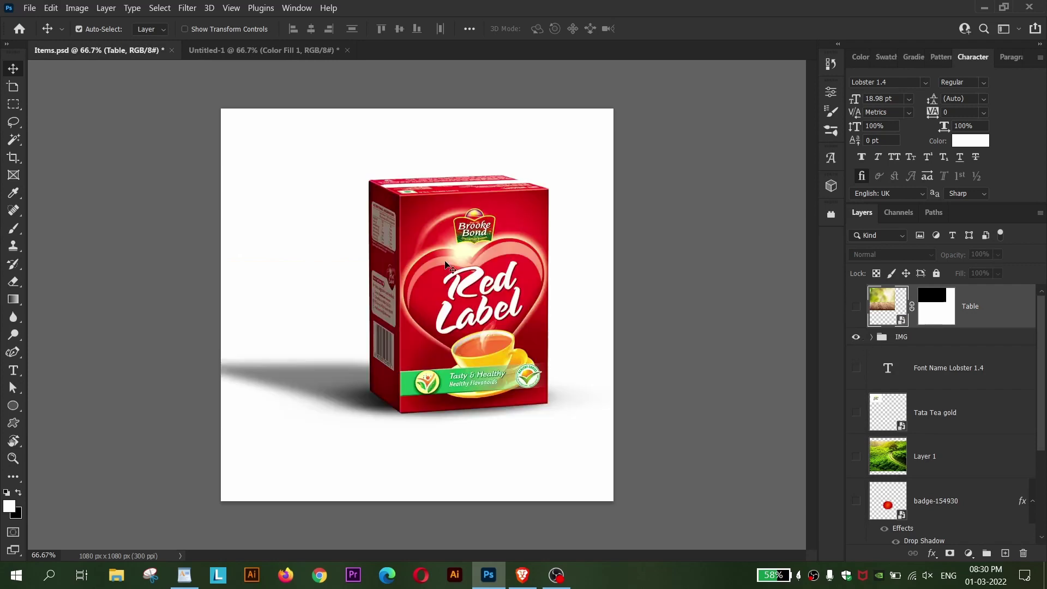
left_click_drag(912, 338, 430, 367)
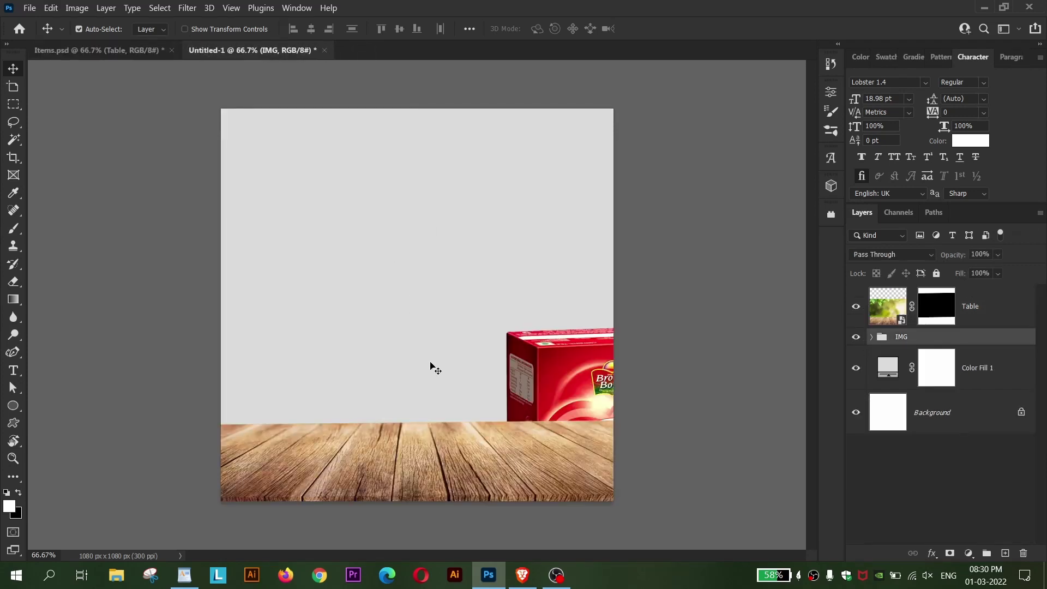
key("ctrl+shift+bracketright")
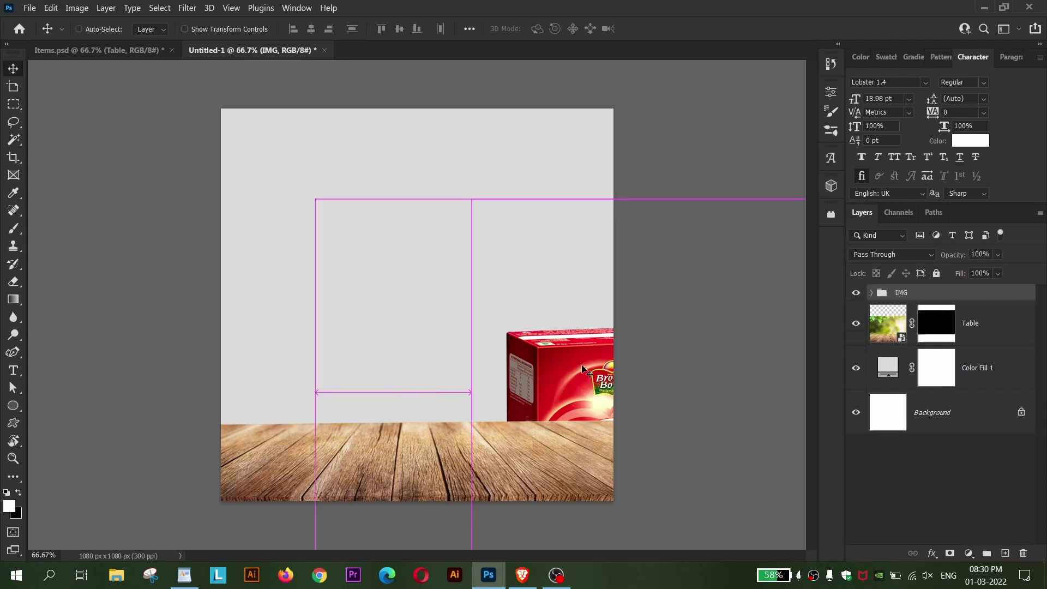
- Scale the tea box to about 103% and stand it on the table left of centre
key("ctrl+t")
mouse_move(575, 417)
left_mouse_down()
mouse_move(394, 309)
mouse_move(360, 342)
left_mouse_up()
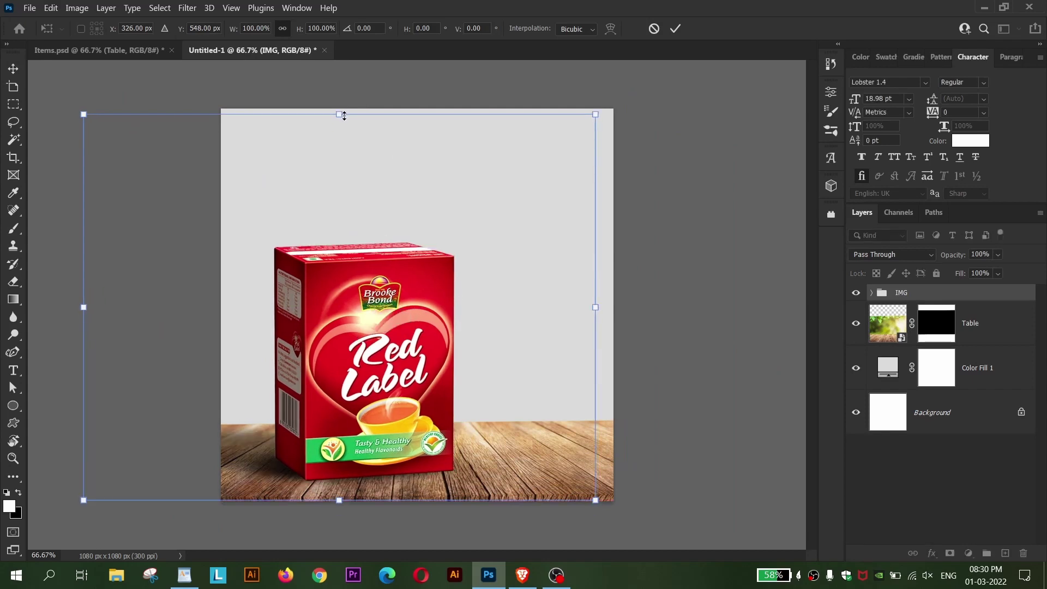
left_click_drag(344, 115, 344, 103)
left_click_drag(369, 220, 370, 219)
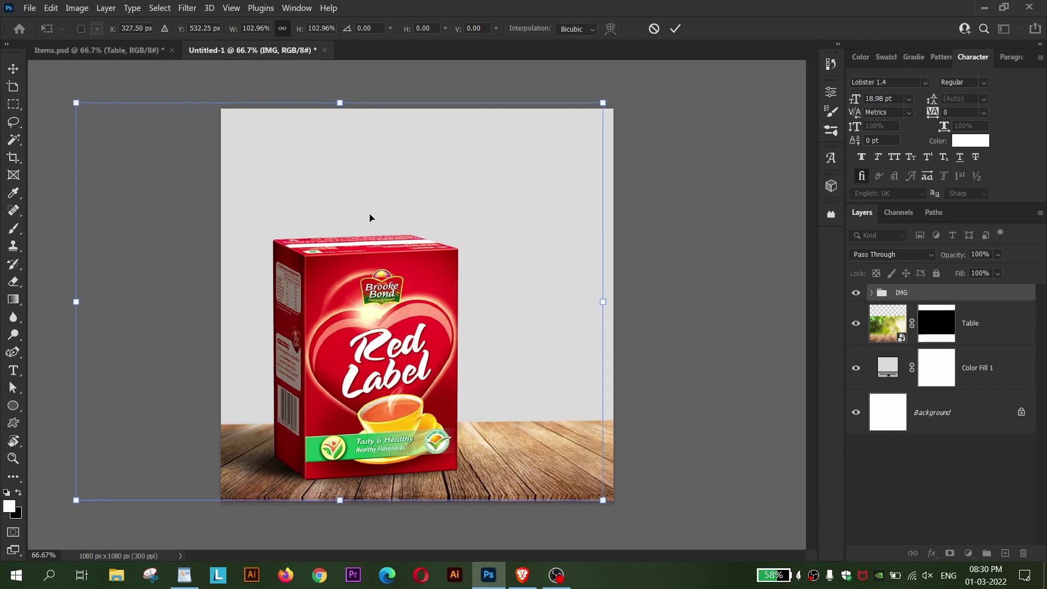
key("Return")
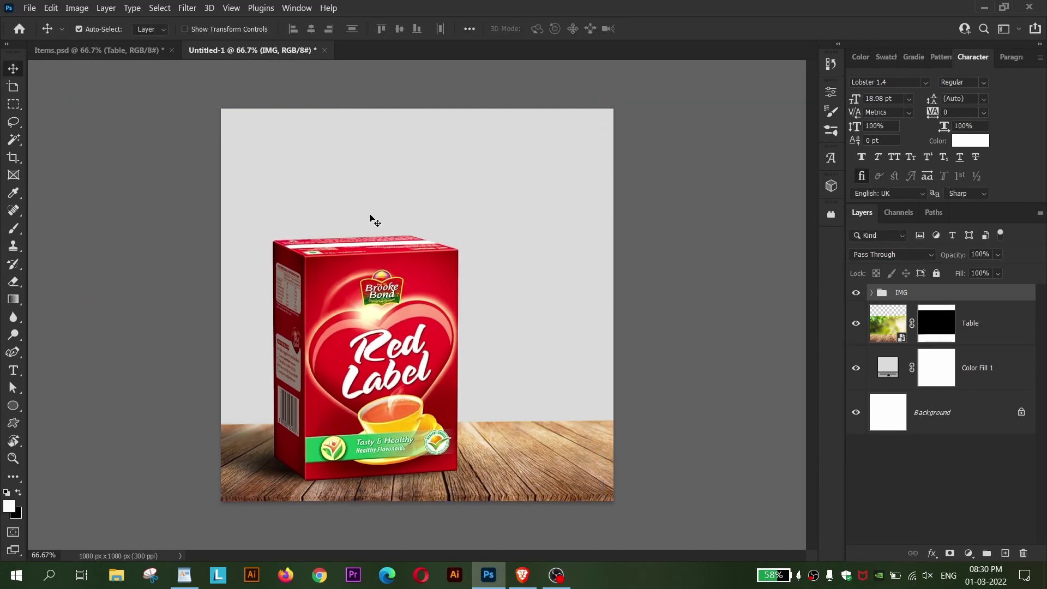
key("shift+Left")
key("shift+Left")
key("shift+Left")
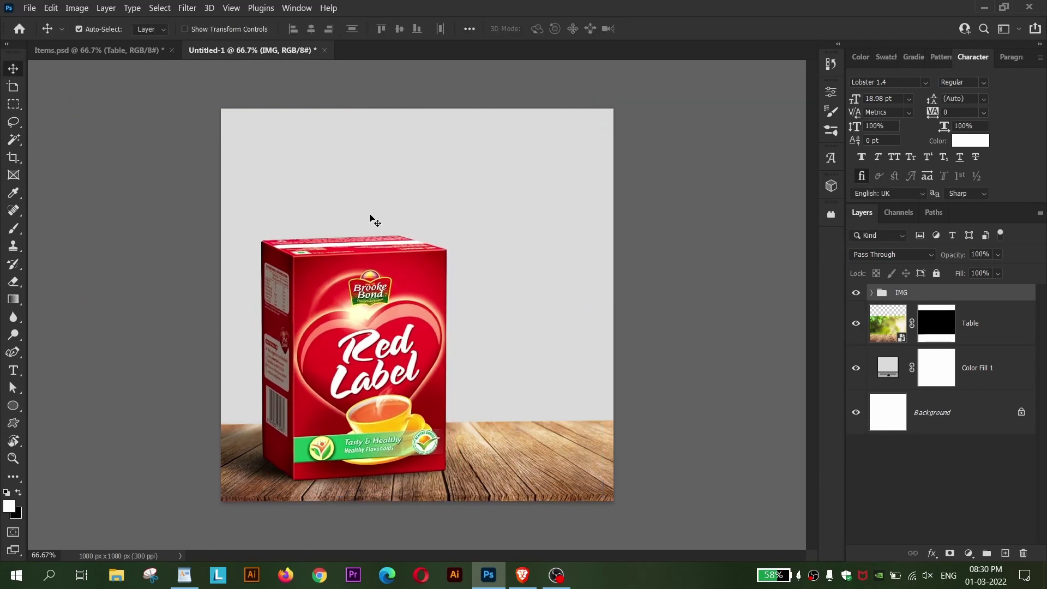
key("shift+Right")
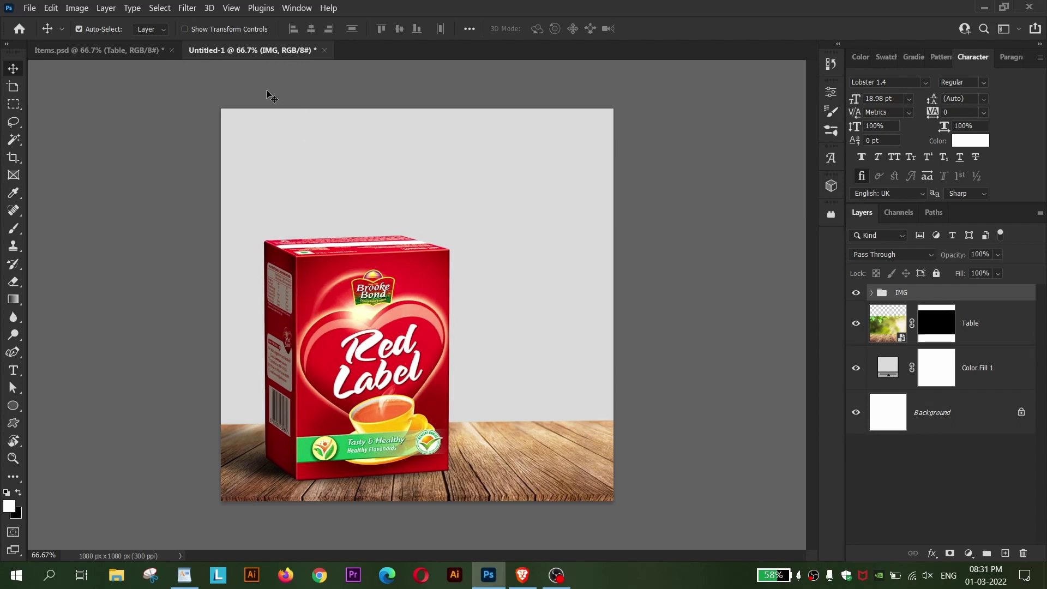
- Copy the tea-garden image from Items.psd into the new ad
left_click(119, 54)
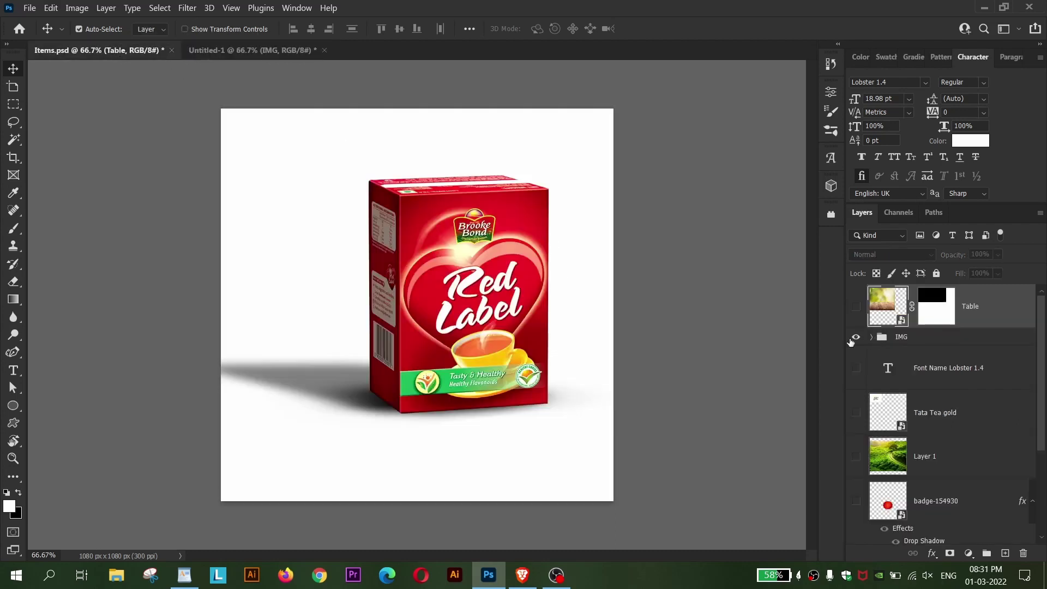
left_click(856, 337)
left_click(856, 456)
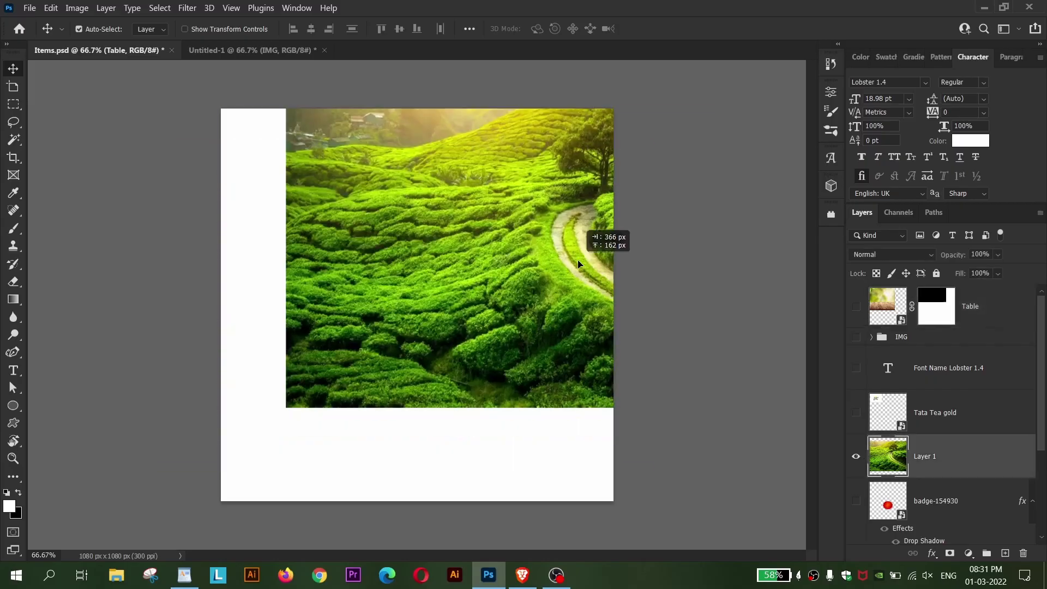
key("alt+Tab")
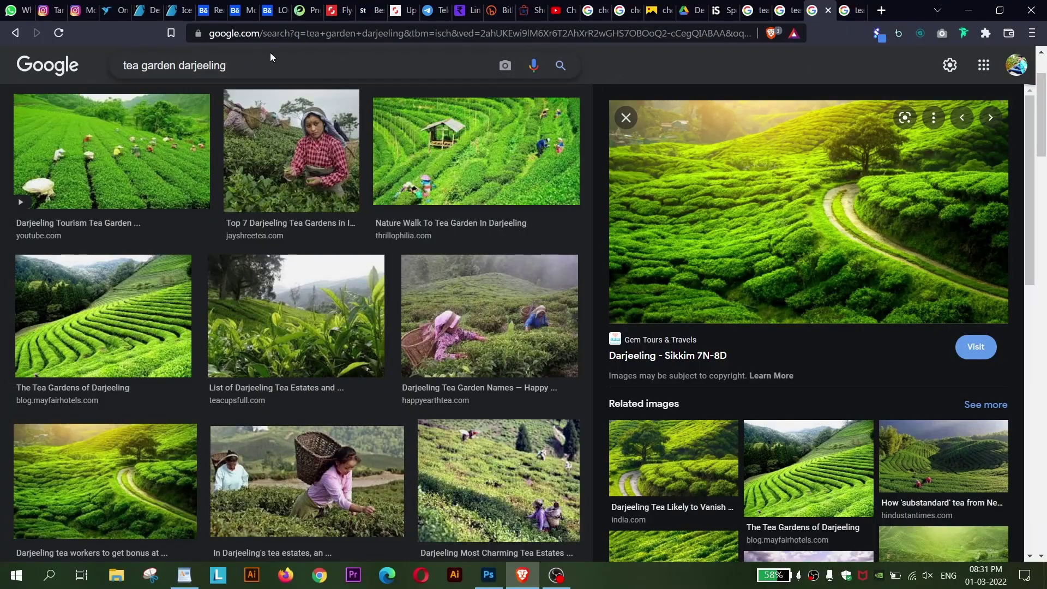
left_click(974, 17)
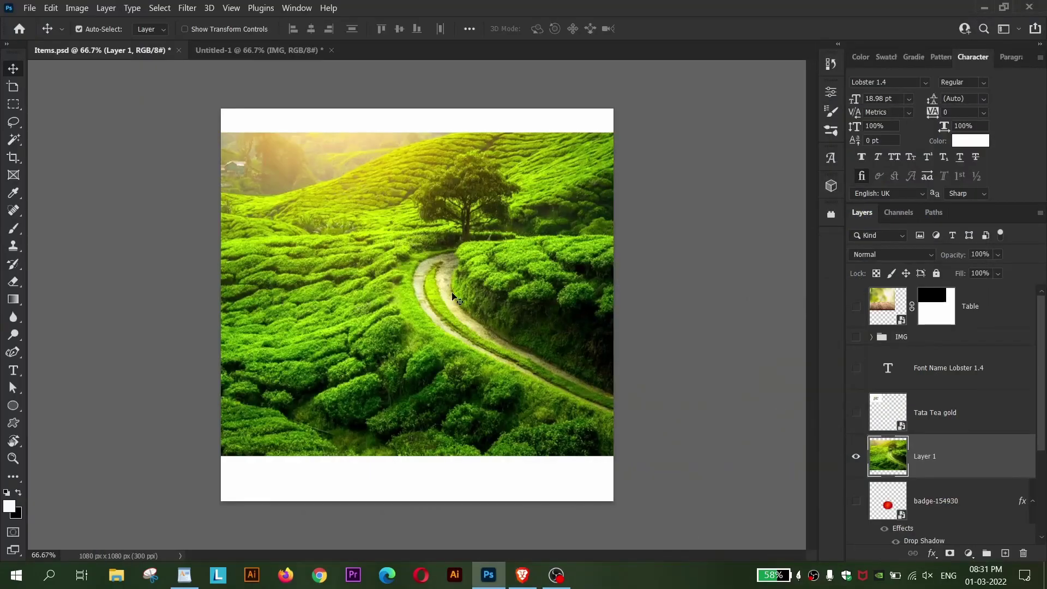
left_click_drag(456, 267, 456, 277)
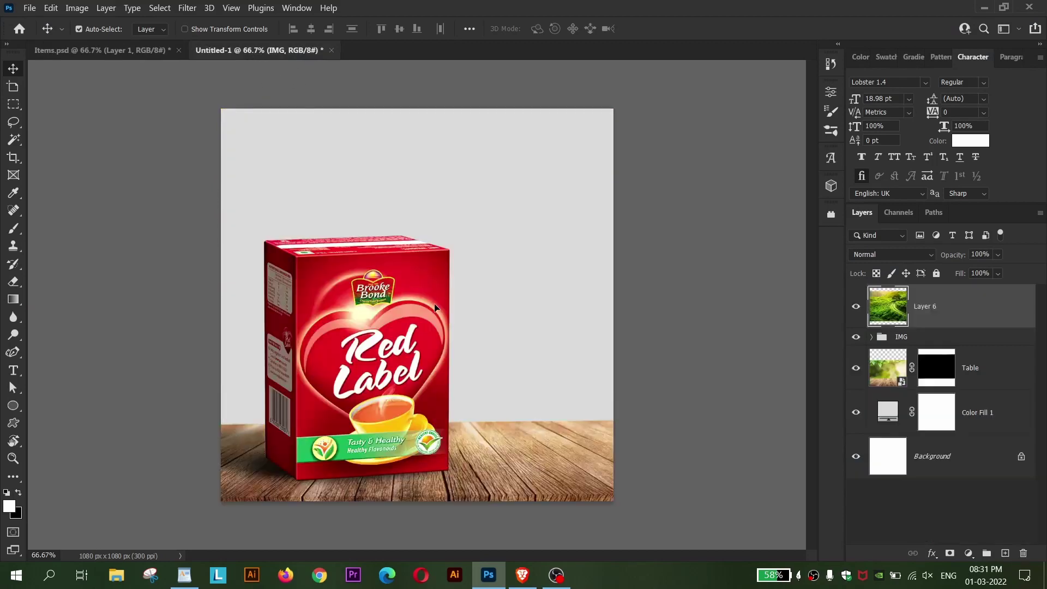
- Move Layer 6 below the Table and shift it up-left to fill the canvas top
left_click_drag(955, 322, 955, 390)
key("ctrl+t")
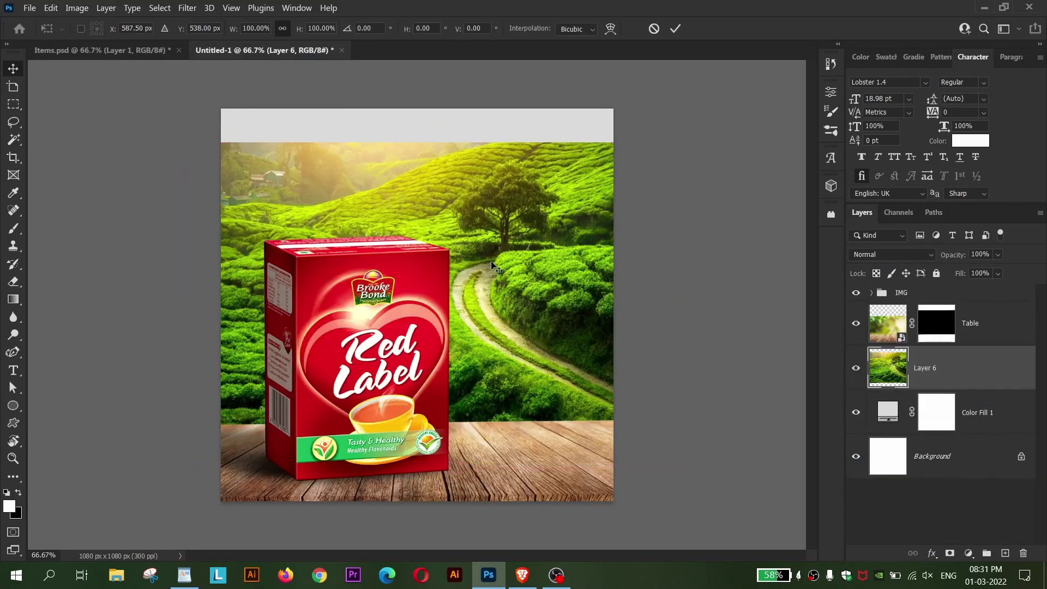
mouse_move(529, 272)
left_mouse_down()
mouse_move(491, 245)
mouse_move(500, 240)
mouse_move(475, 237)
mouse_move(558, 237)
mouse_move(463, 240)
left_mouse_up()
key("Return")
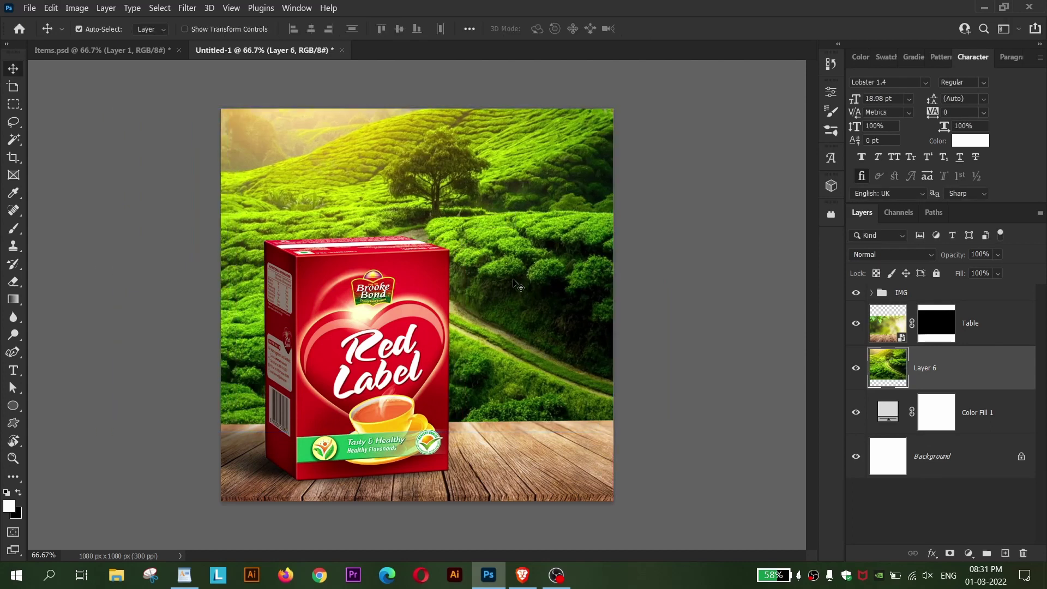
mouse_move(518, 285)
left_mouse_down()
mouse_move(516, 274)
mouse_move(482, 300)
left_mouse_up()
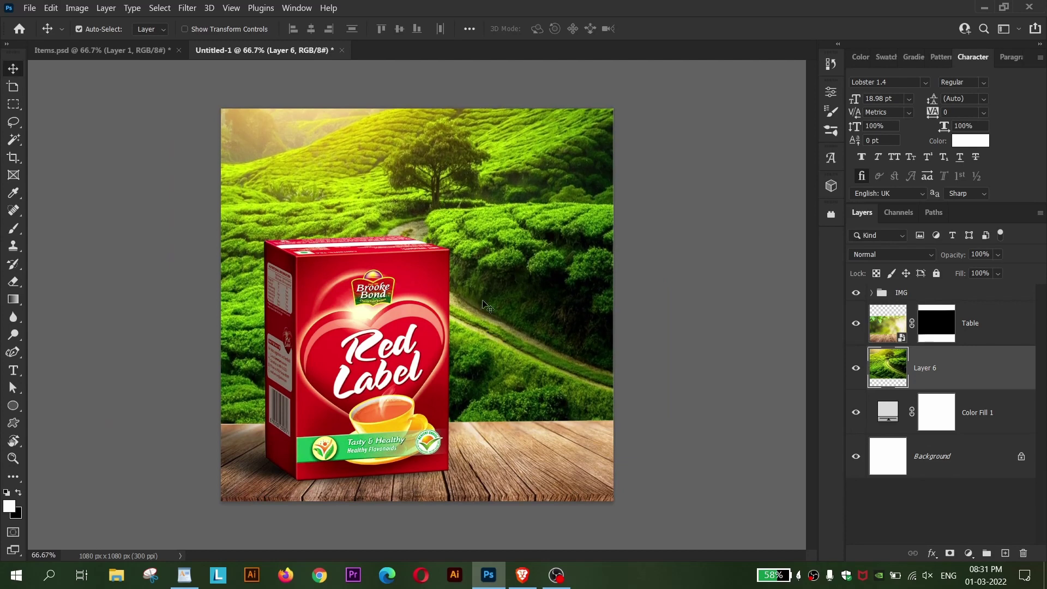
scroll(534, 262, "down", 1, "alt")
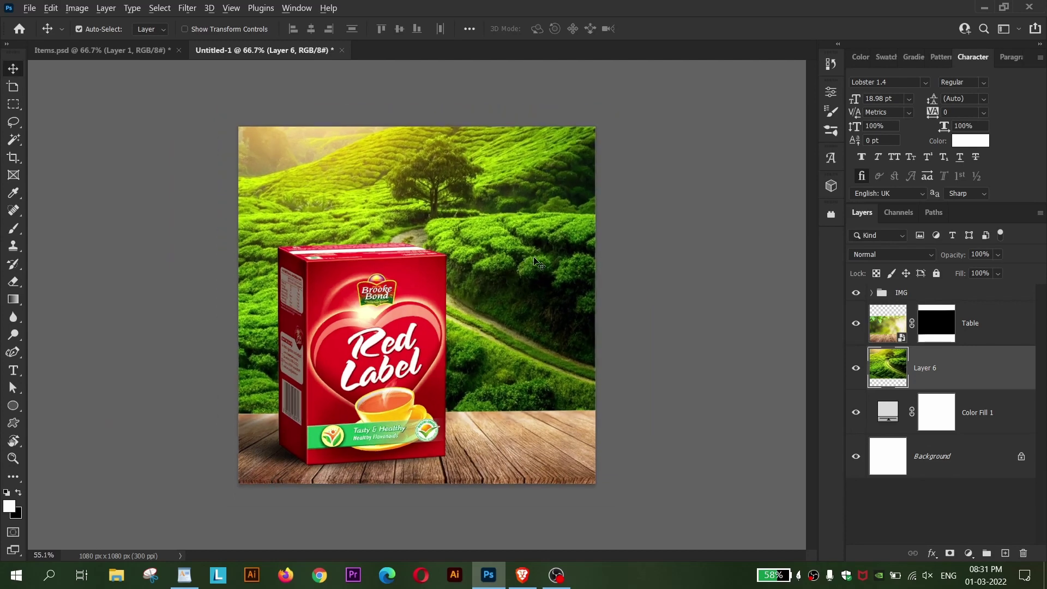
scroll(536, 262, "up", 1, "alt")
scroll(534, 260, "up", 1, "alt")
- Add a Gradient Fill layer with Linear style
left_click(969, 553)
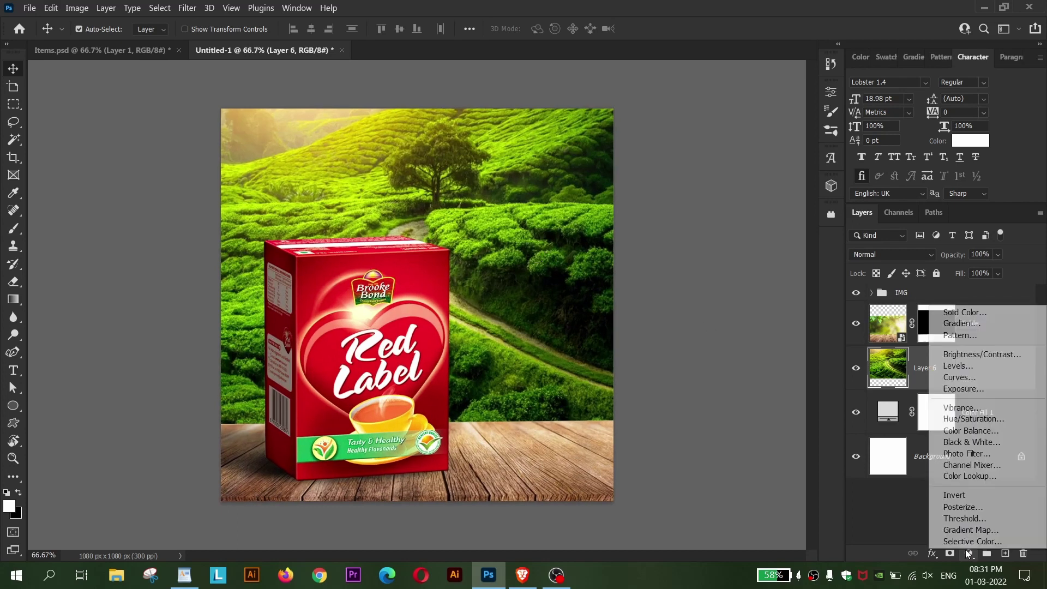
left_click(977, 324)
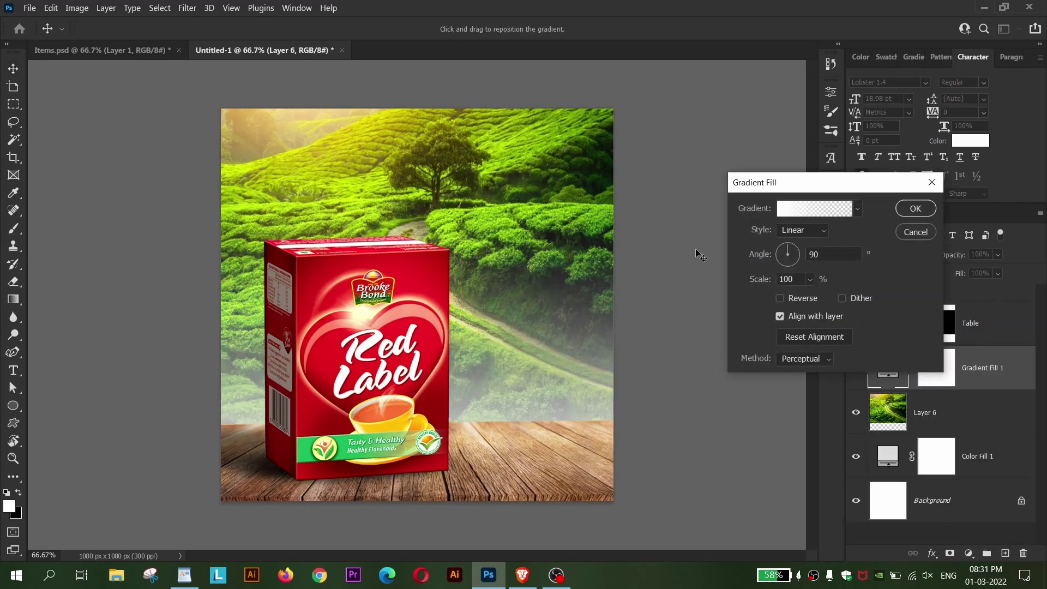
left_click(811, 232)
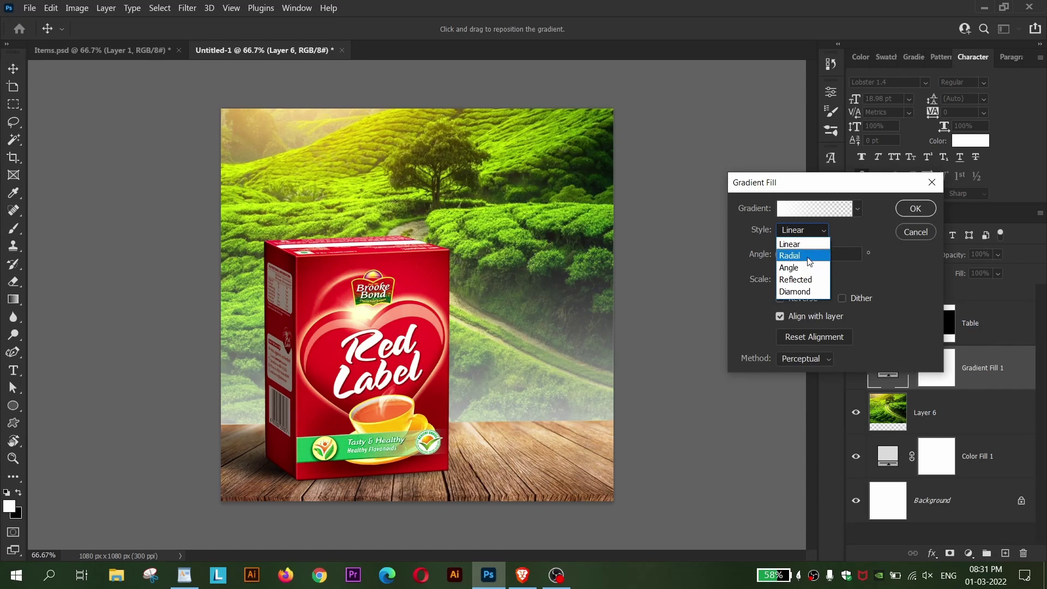
left_click(824, 228)
left_click(799, 255)
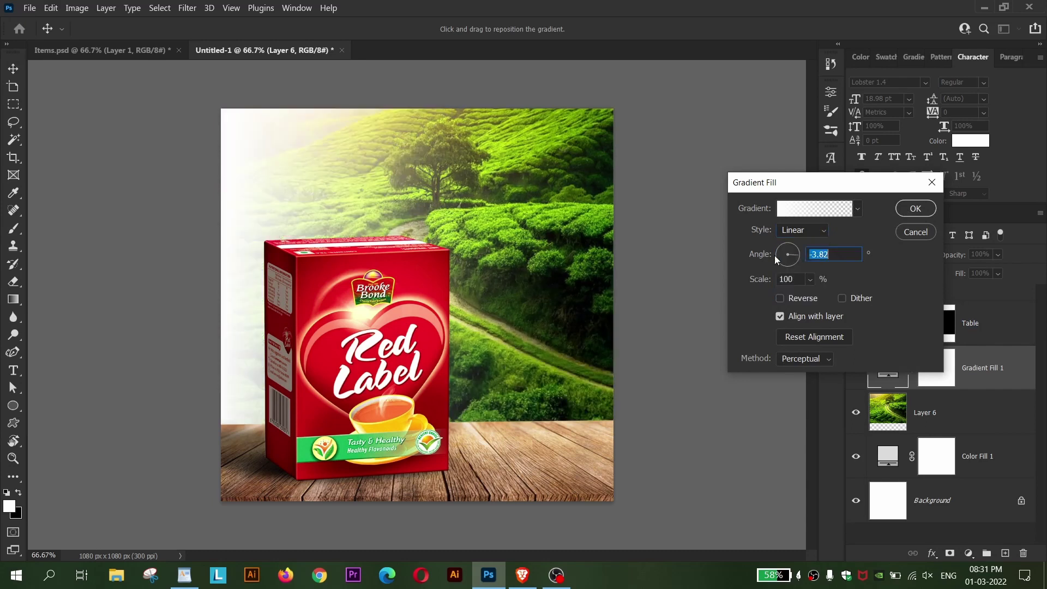
- Set the gradient's left stop to a bright green
left_click(820, 212)
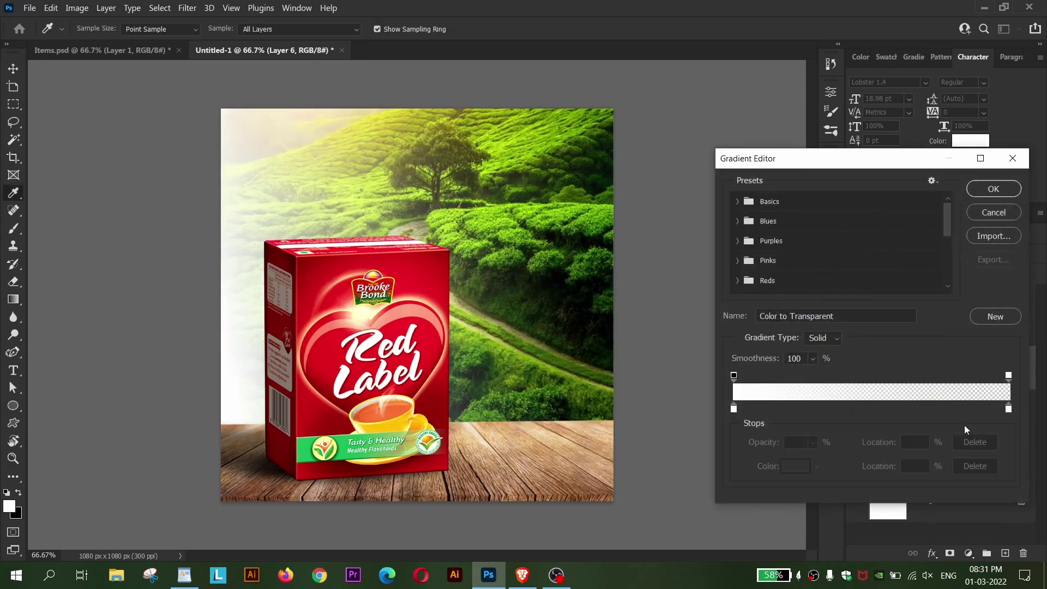
double_click(735, 409)
left_click(578, 129)
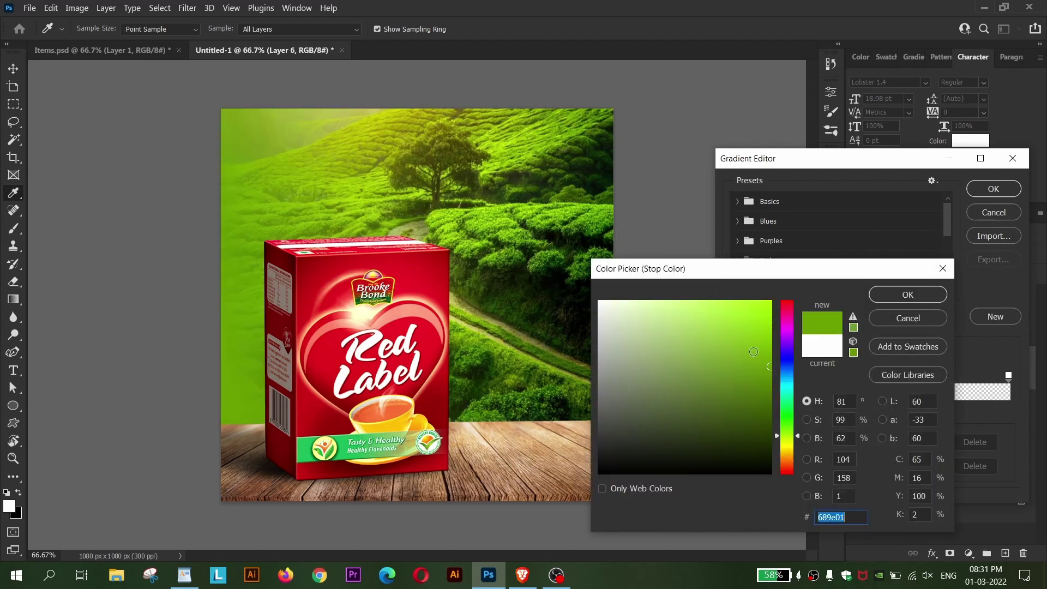
type("649900")
left_click_drag(787, 430, 788, 421)
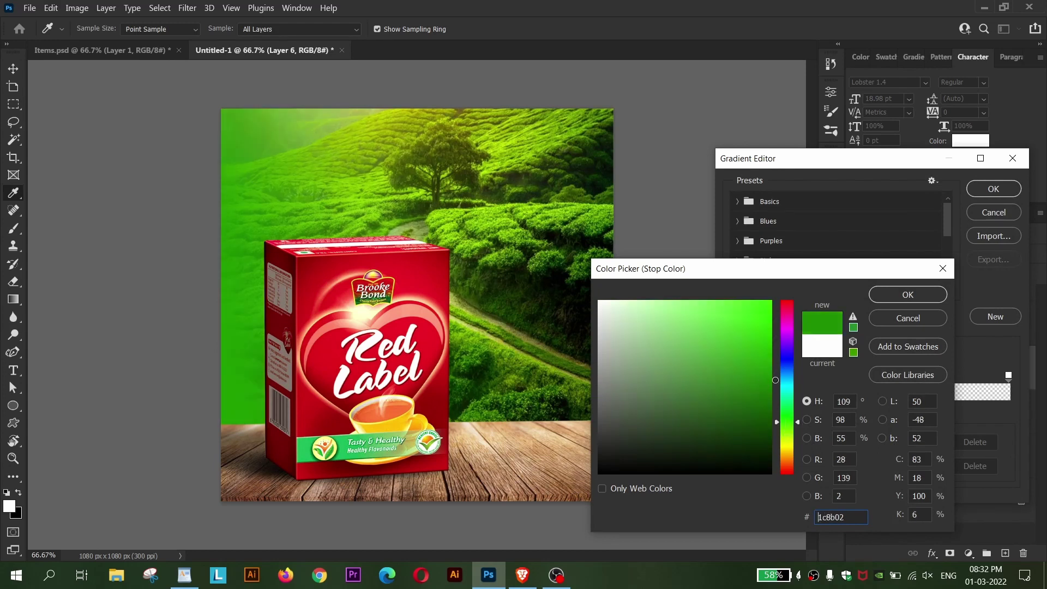
left_click(583, 393)
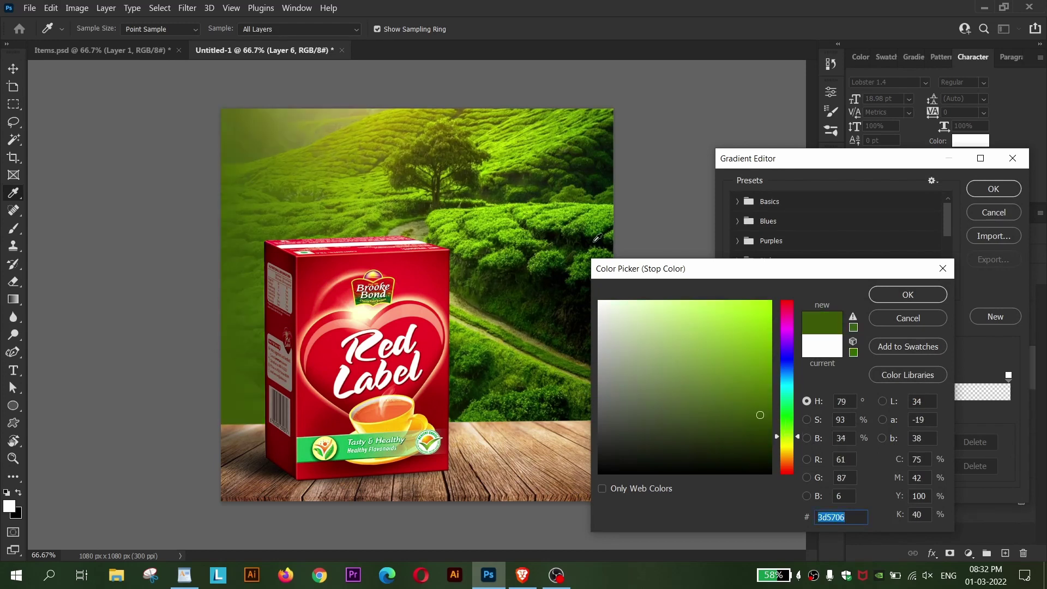
left_click(600, 220)
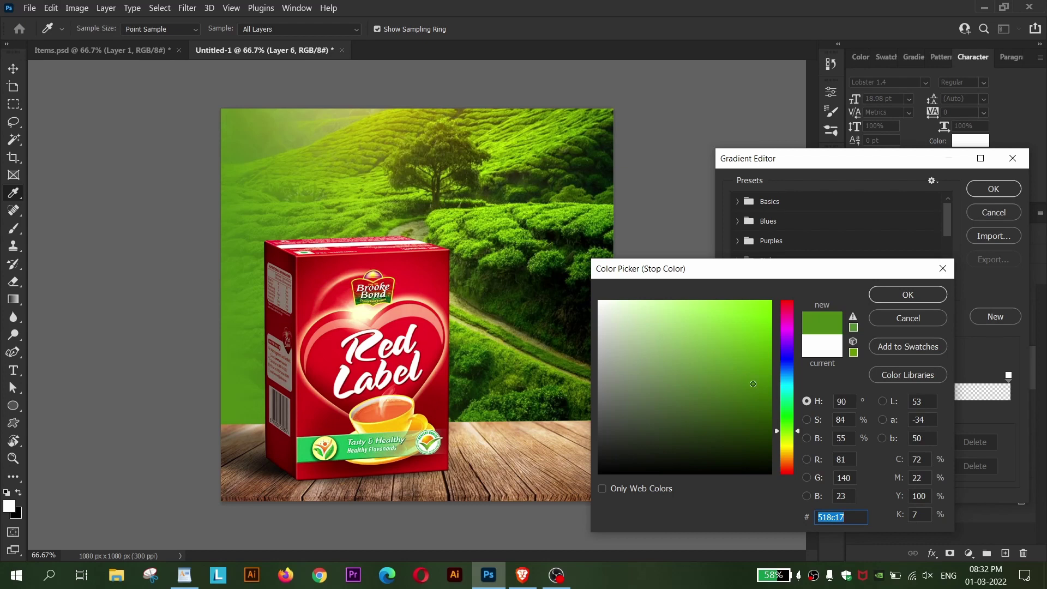
left_click(875, 294)
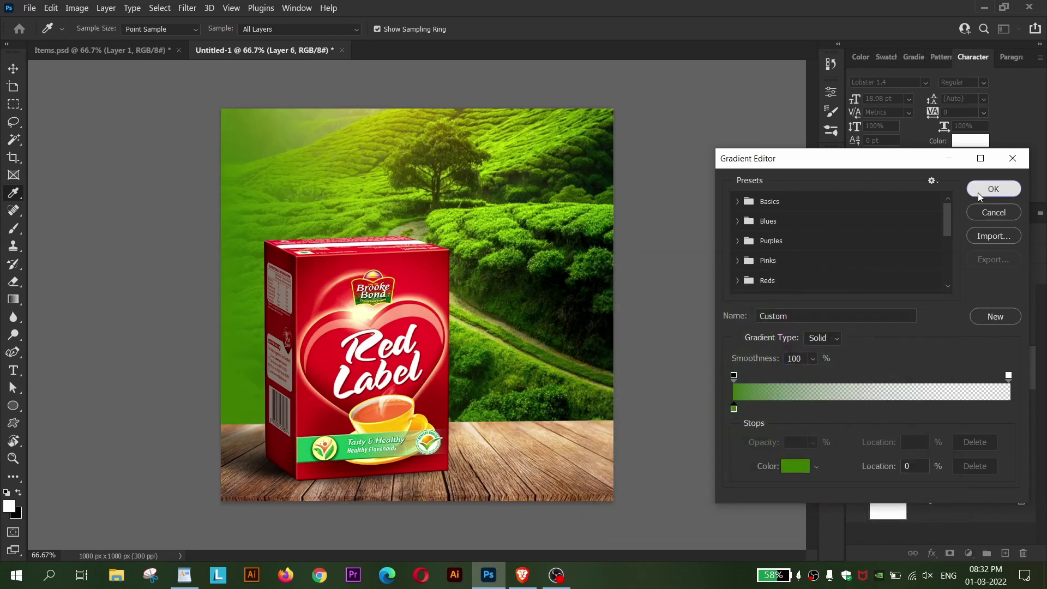
left_click(993, 189)
- Angle the green-to-transparent gradient at -22.58° and apply it
left_click_drag(795, 254, 793, 257)
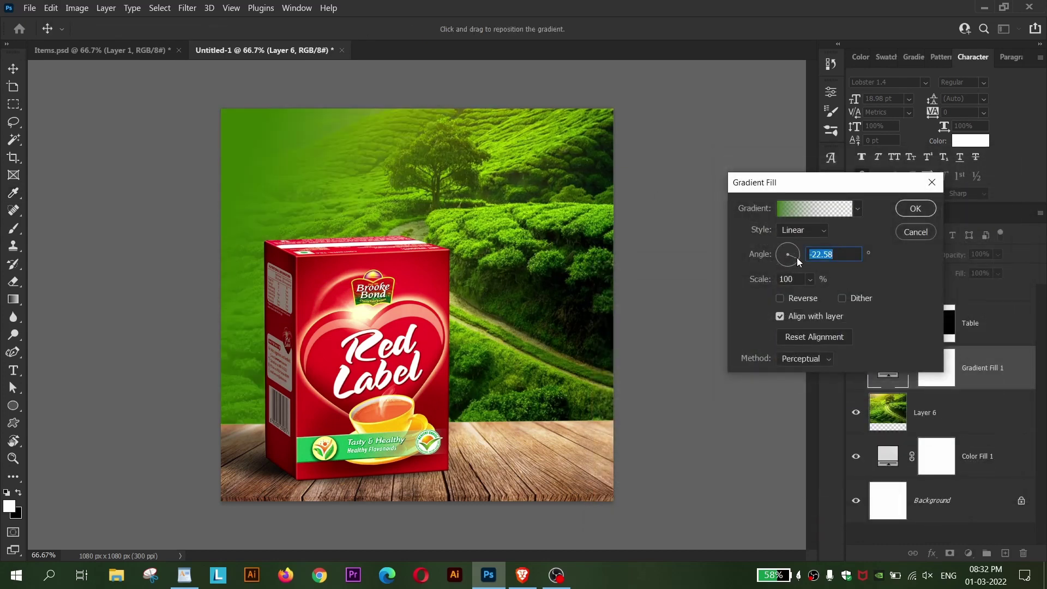
mouse_move(357, 219)
left_mouse_down()
mouse_move(414, 262)
mouse_move(346, 207)
left_mouse_up()
left_click(904, 210)
- Set Gradient Fill 1's blend mode to Color Burn
left_click(900, 255)
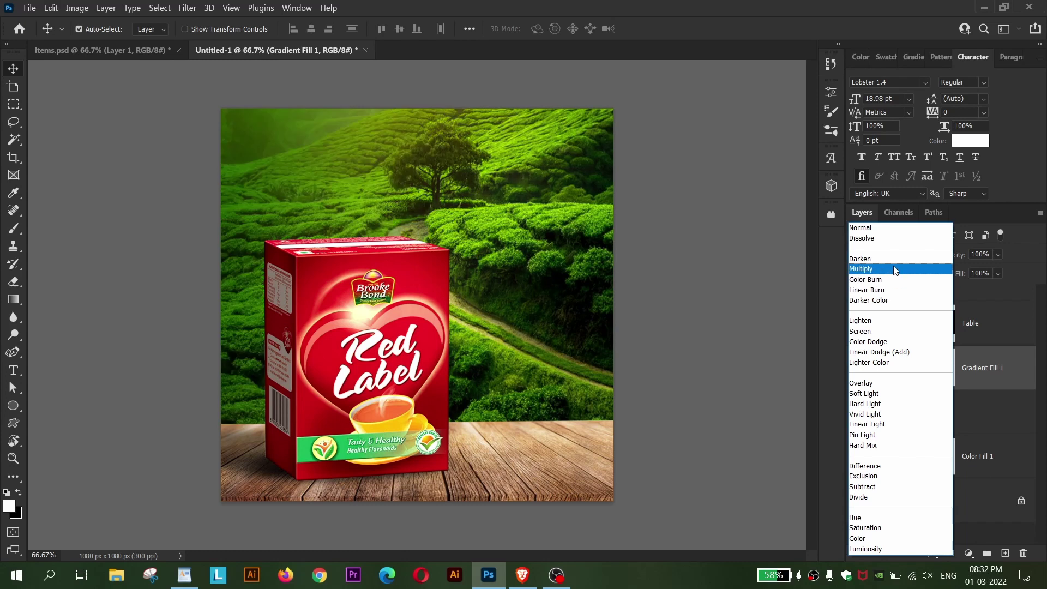
left_click(894, 279)
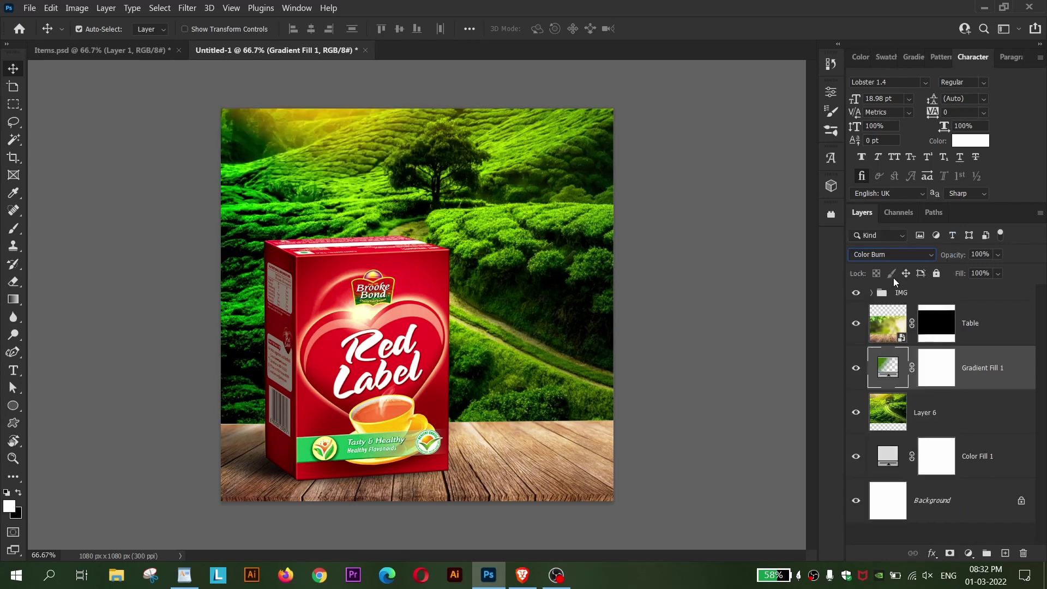
double_click(882, 372)
- Rotate the gradient to -33.94° and drag it to glow over the top-left
left_click_drag(394, 211, 418, 221)
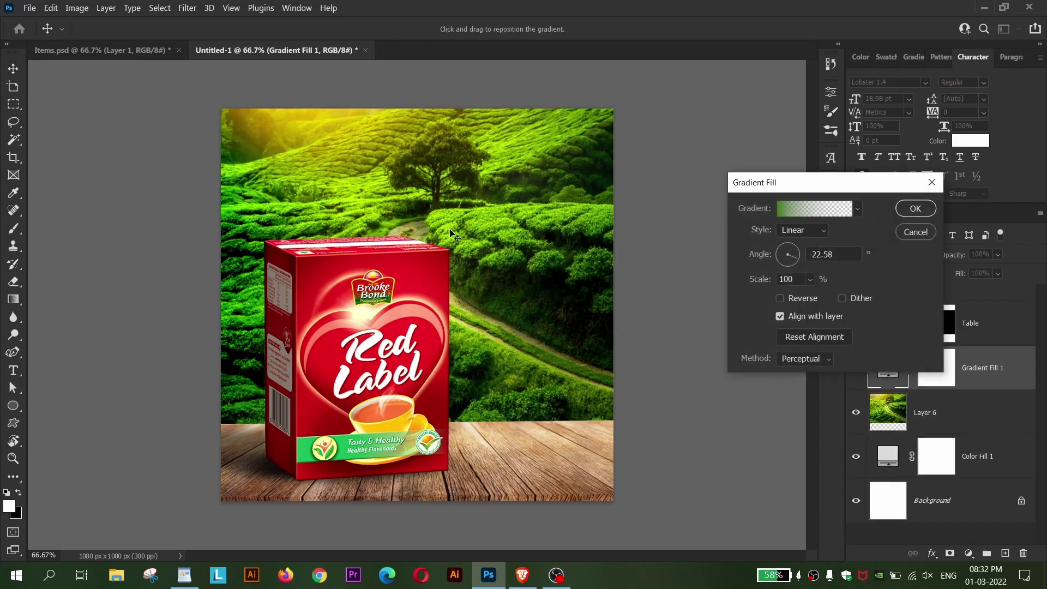
left_click(797, 260)
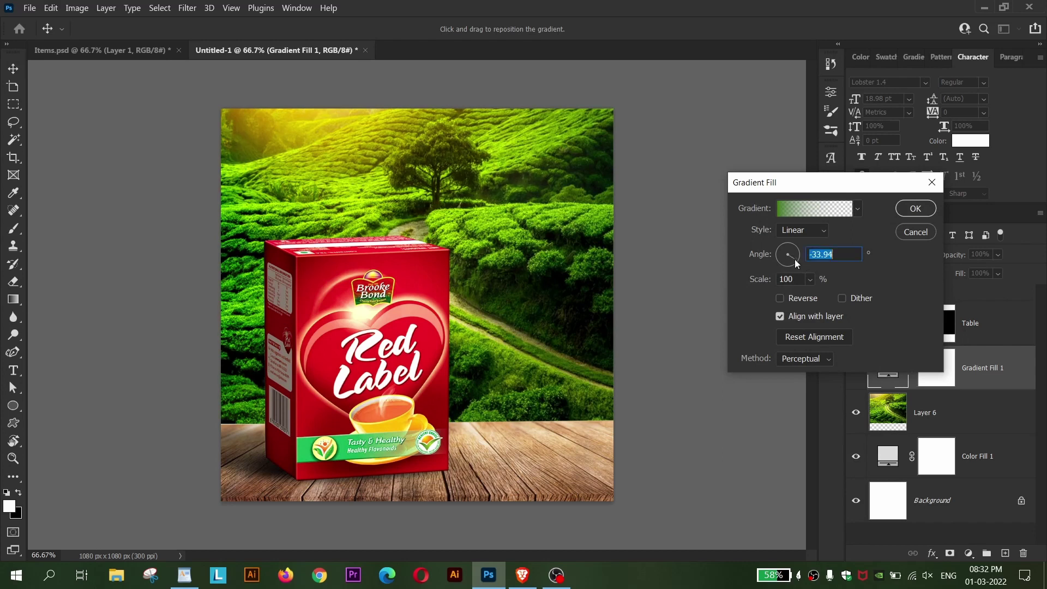
left_click_drag(488, 314, 357, 251)
key("Return")
key("ctrl+minus")
key("ctrl+plus")
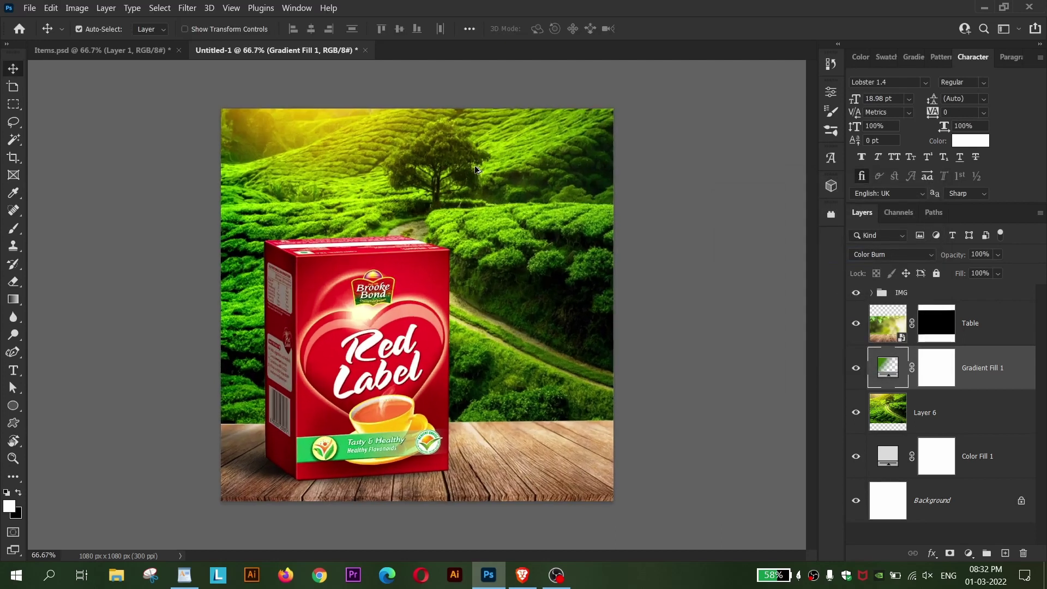
scroll(475, 166, "down", 1)
scroll(474, 165, "up", 1)
scroll(475, 166, "down", 1)
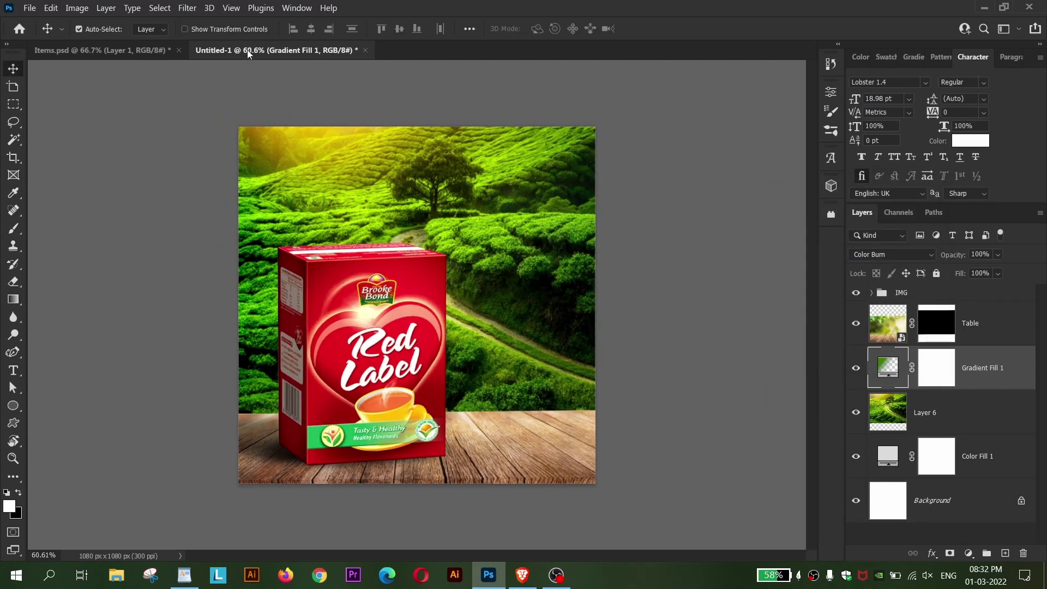
- Convert the tea-garden Layer 6 into a smart object
left_click(949, 411)
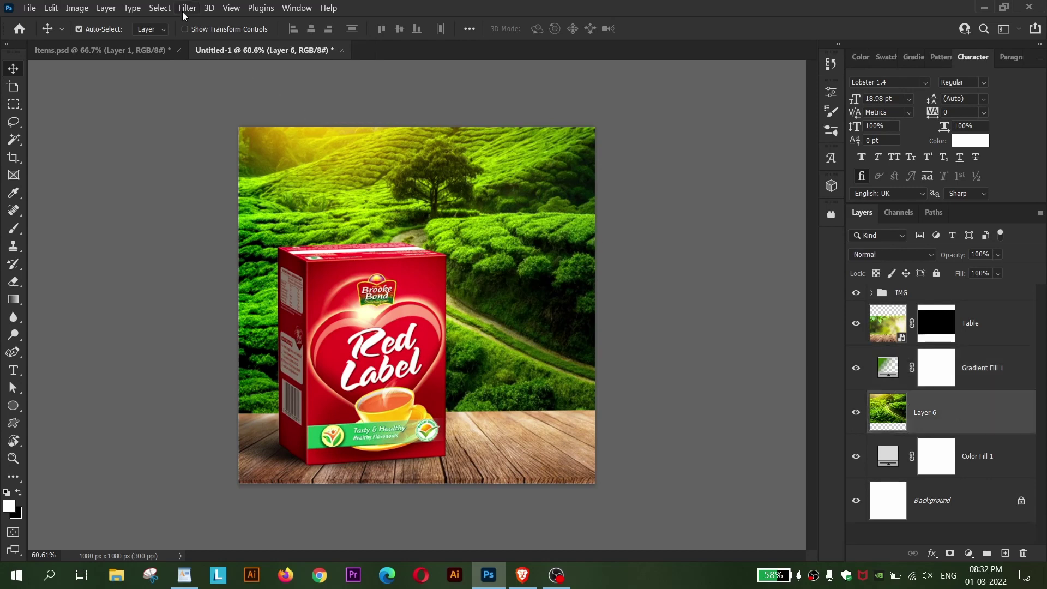
right_click(966, 418)
left_click(853, 196)
- Apply a 19.4 px Gaussian Blur smart filter to Layer 6, then switch to Items.psd
left_click(187, 8)
mouse_move(246, 171)
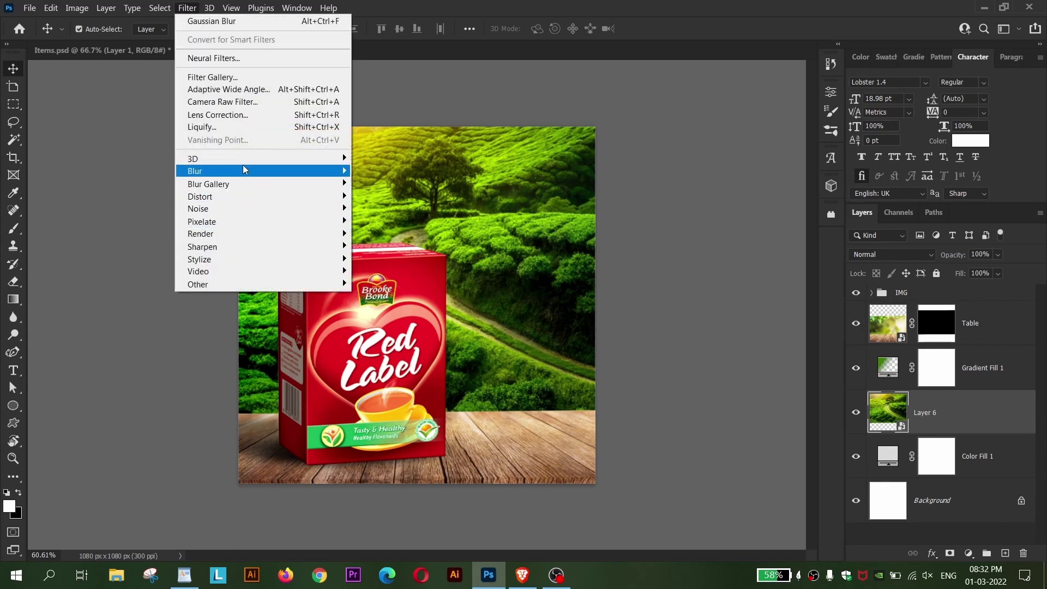
left_click(387, 221)
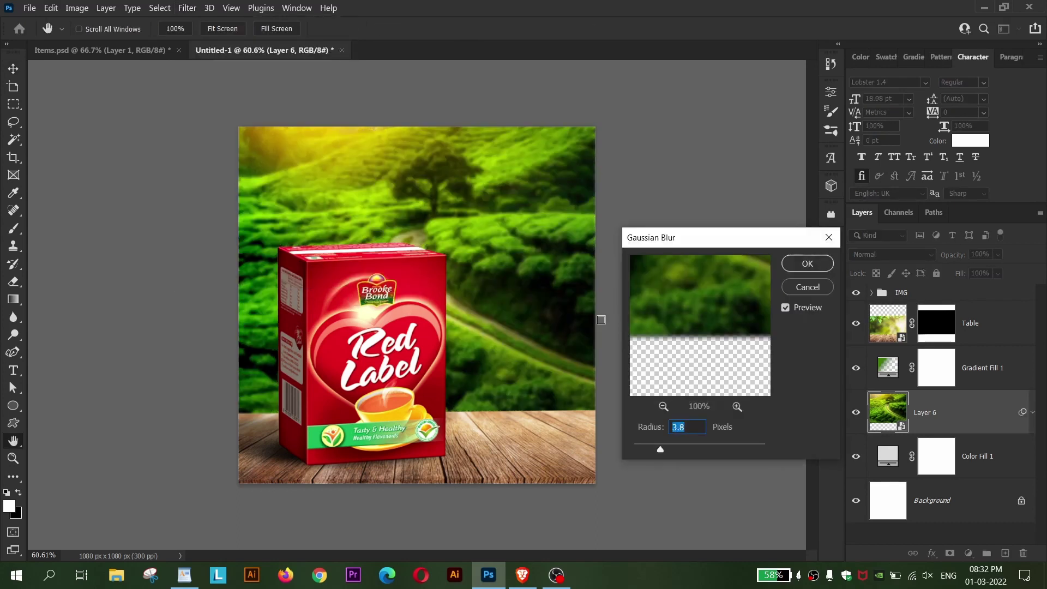
left_click_drag(661, 450, 689, 446)
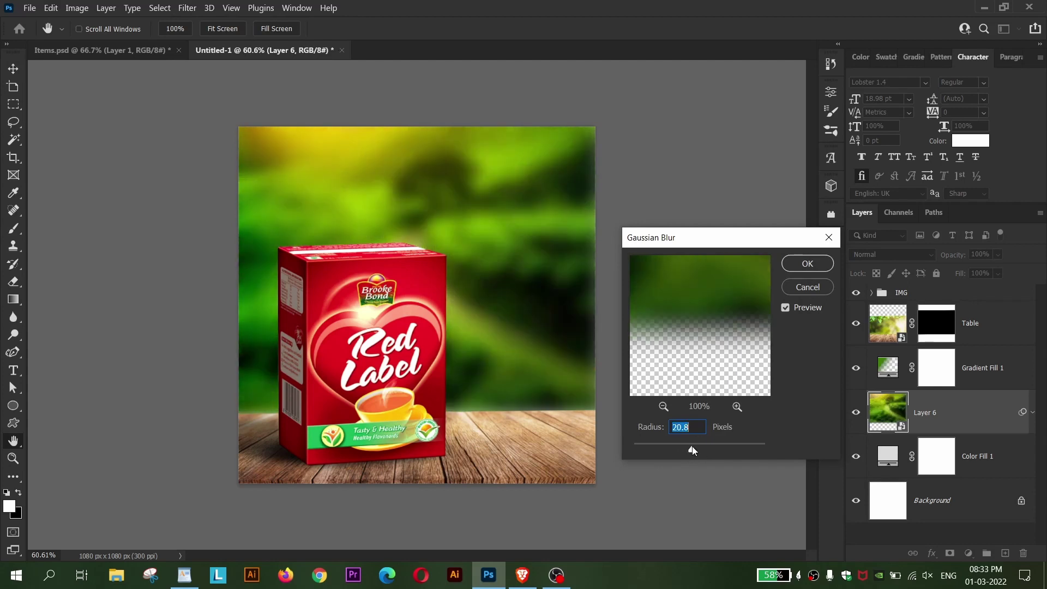
left_click_drag(688, 445, 692, 449)
left_click_drag(691, 448, 689, 451)
left_click_drag(690, 451, 692, 450)
left_click(807, 264)
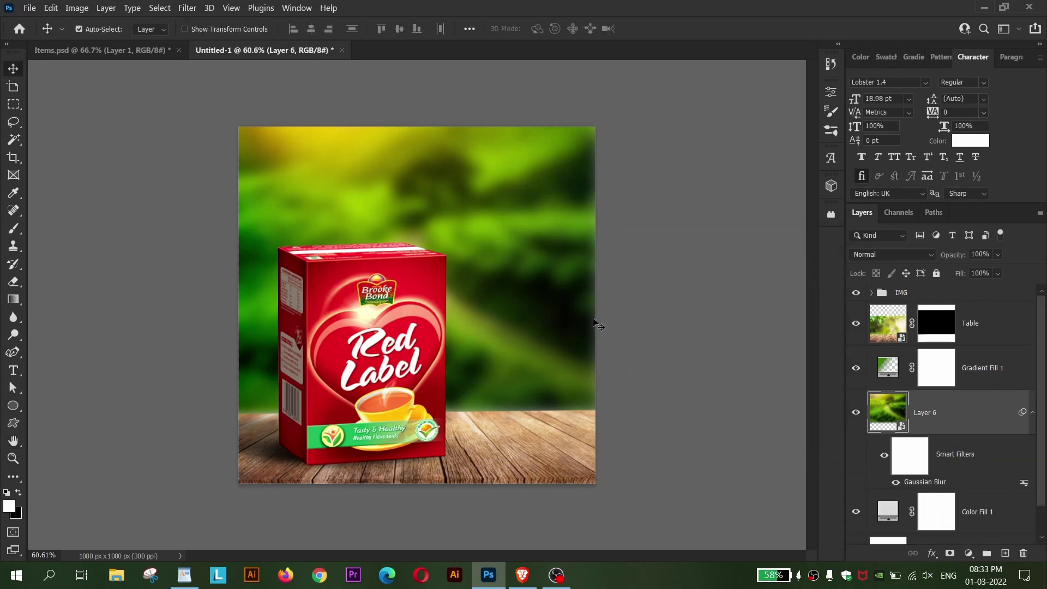
key("ctrl+plus")
key("ctrl+minus")
key("ctrl+Tab")
- Hide Layer 1 and bring the Tata Tea gold logo into the ad
left_click(856, 456)
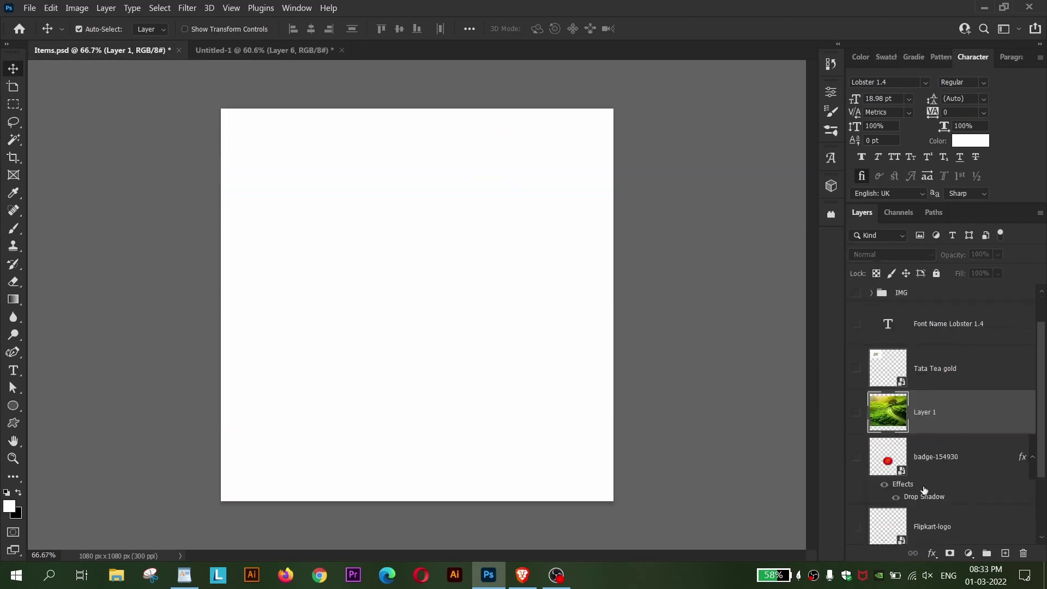
left_click(855, 423)
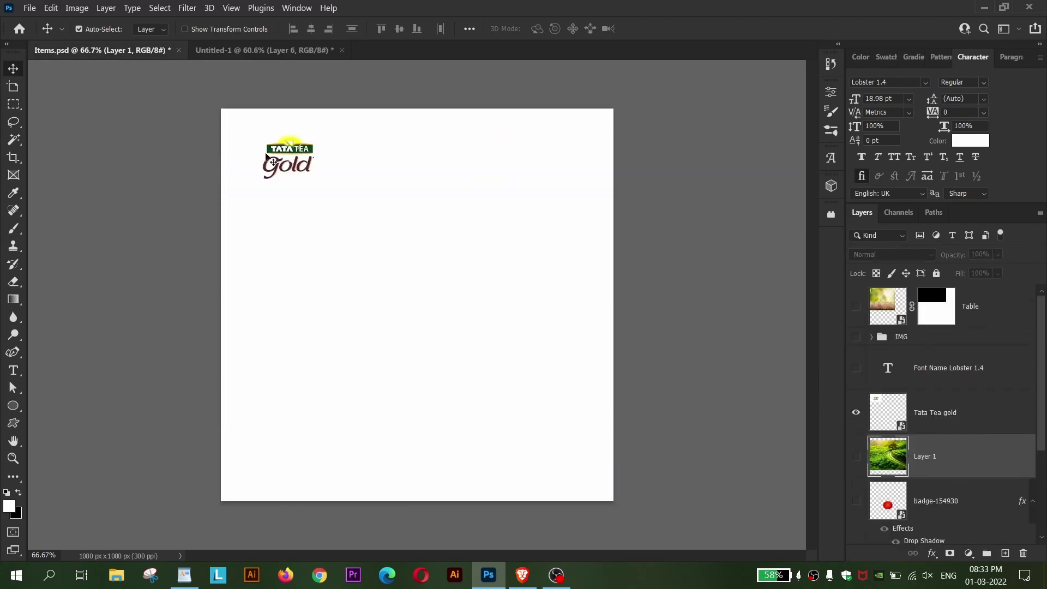
mouse_move(307, 166)
left_mouse_down()
mouse_move(413, 264)
mouse_move(555, 171)
left_mouse_up()
key("ctrl+t")
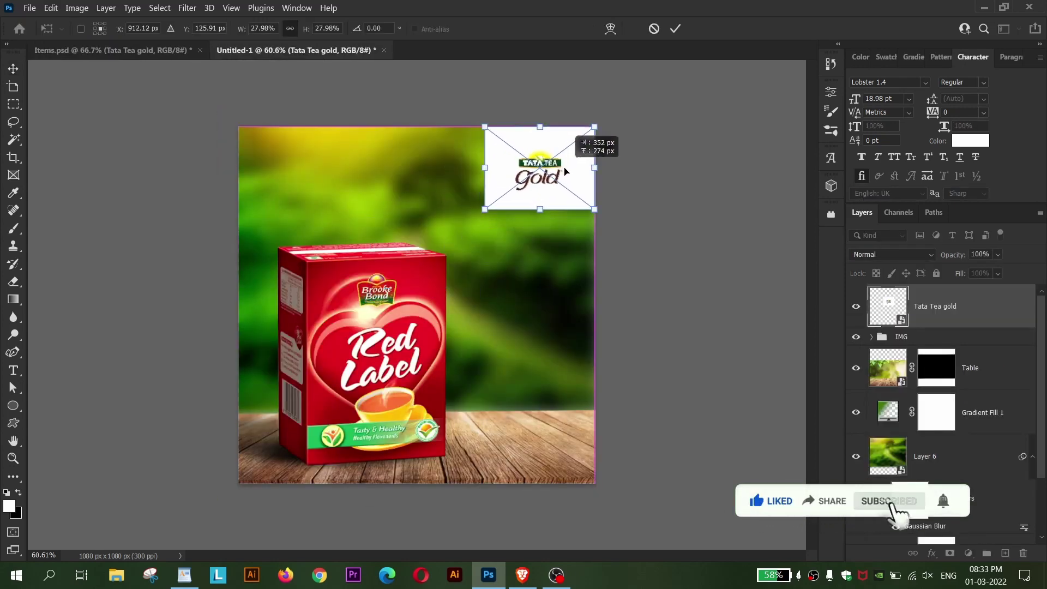
key("Return")
scroll(554, 163, "down", 1)
scroll(551, 158, "up", 2)
scroll(551, 159, "down", 1)
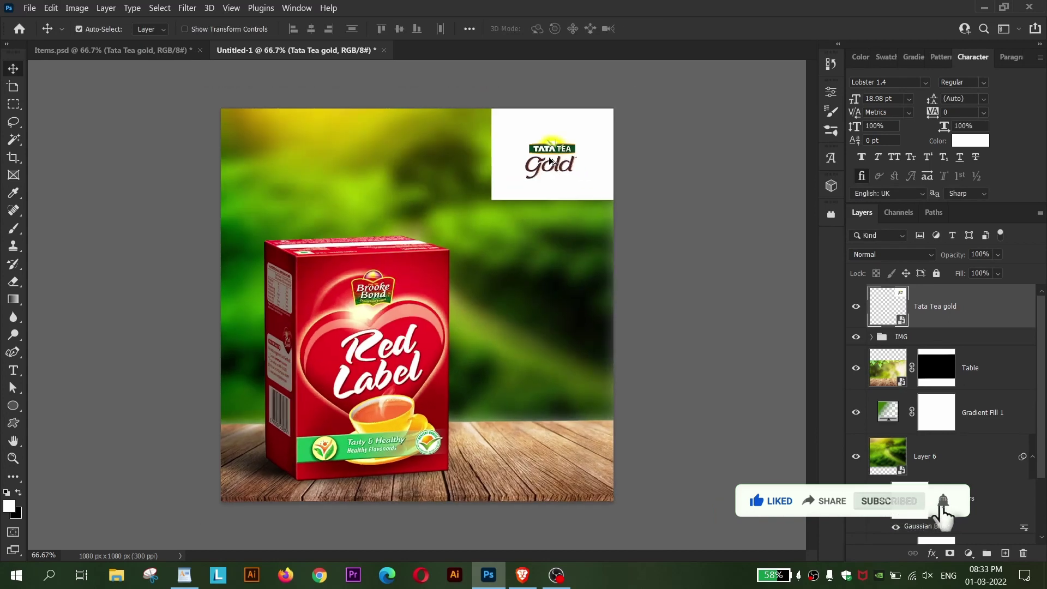
scroll(551, 159, "up", 1)
scroll(551, 158, "up", 2)
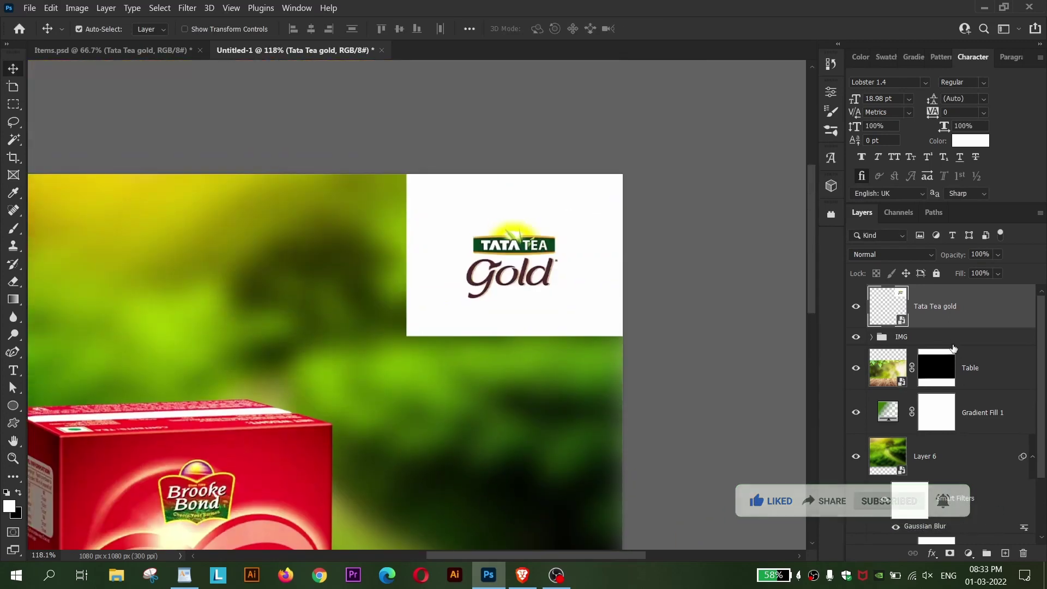
- Draw a white circle (Ellipse 1) and move it into the top-right corner
left_click(905, 336)
key("u")
left_click_drag(363, 170, 620, 427)
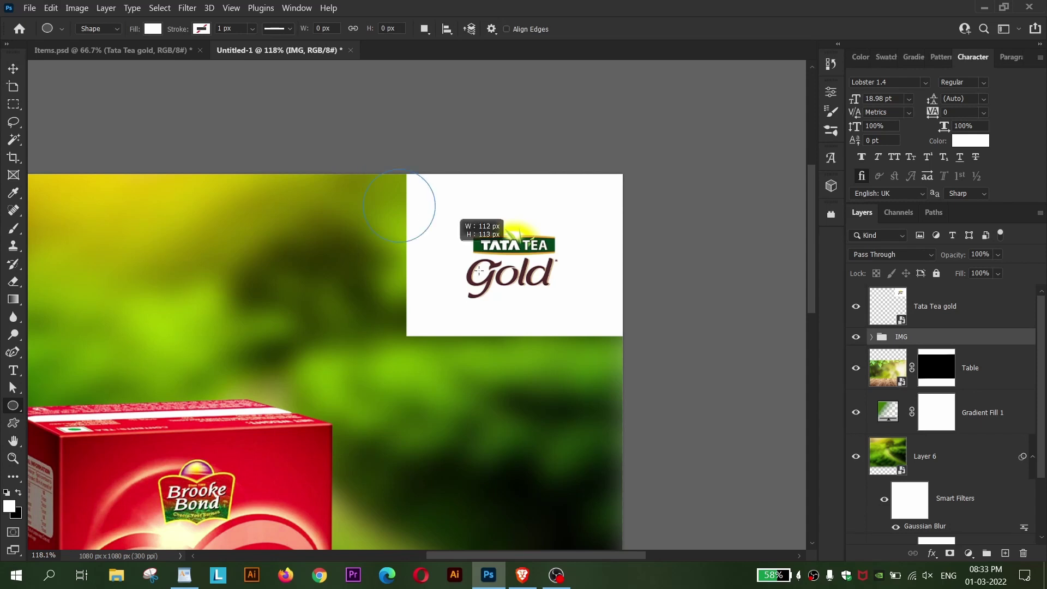
key("v")
key("t")
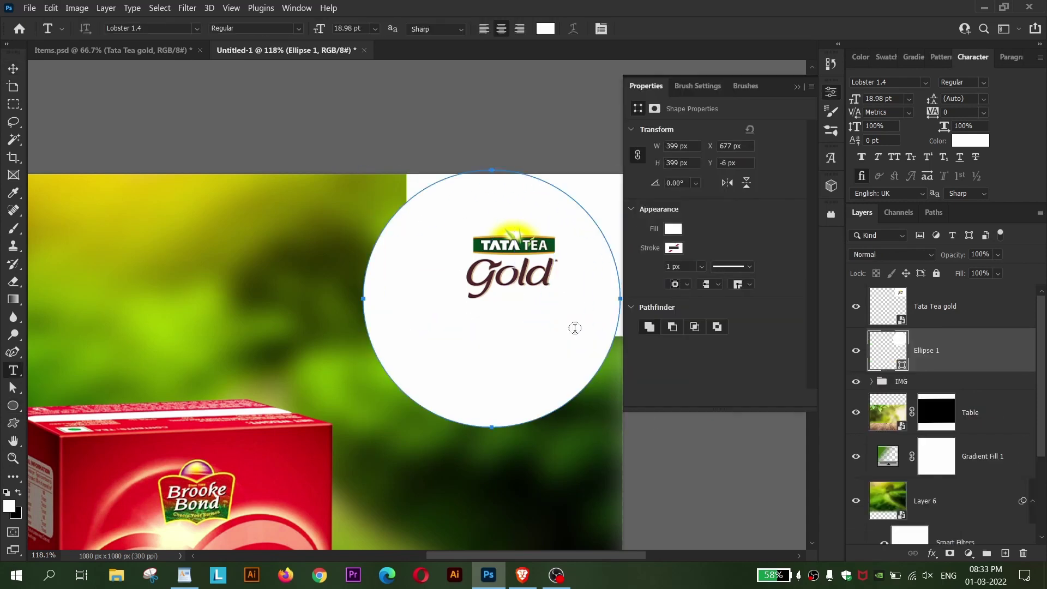
left_click(796, 88)
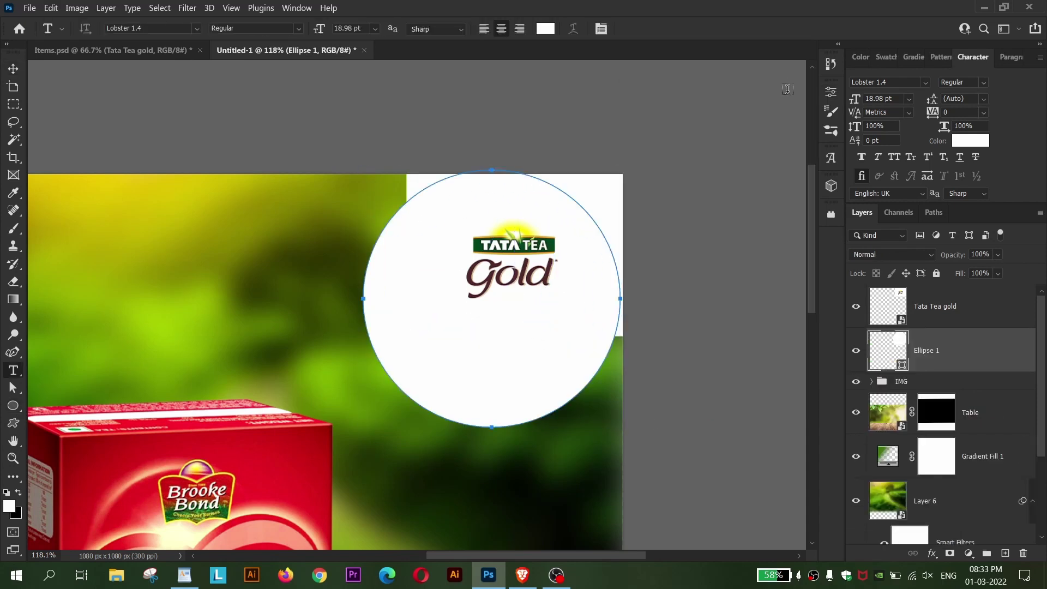
key("v")
key("ctrl+t")
left_click_drag(522, 366, 566, 297)
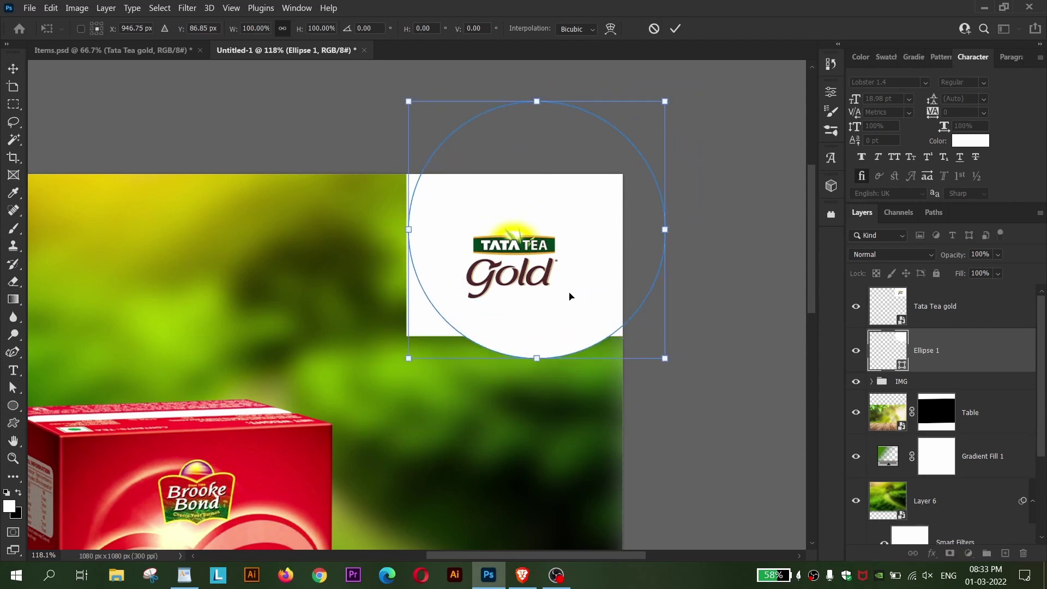
key("Return")
- Clip the Tata Tea gold logo to the circle and scale it to about 367×276 px
left_click(947, 323, "alt")
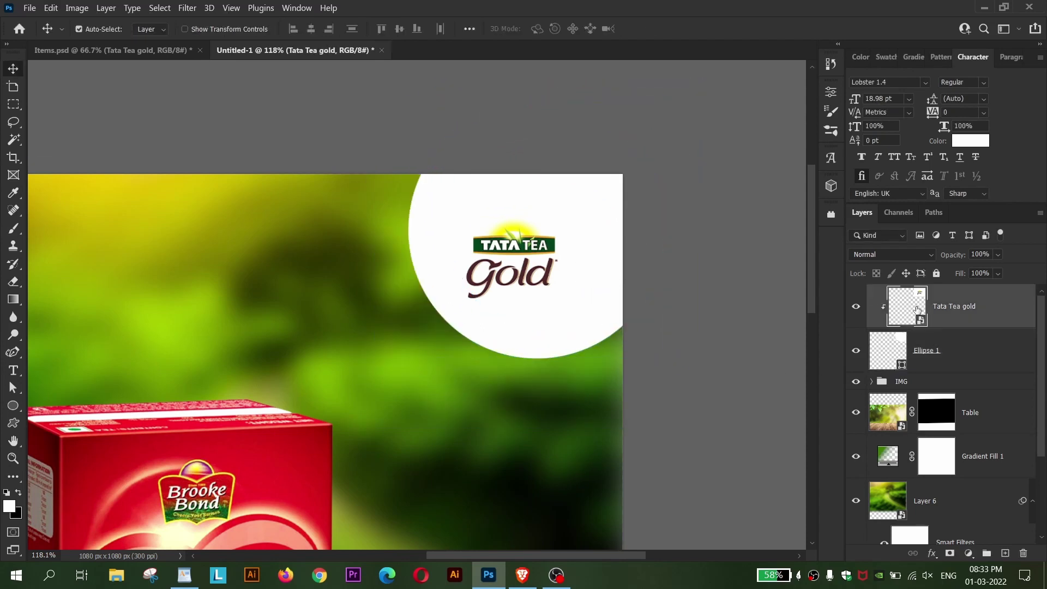
key("ctrl+t")
left_click_drag(515, 256, 529, 248)
left_click_drag(532, 325, 530, 338)
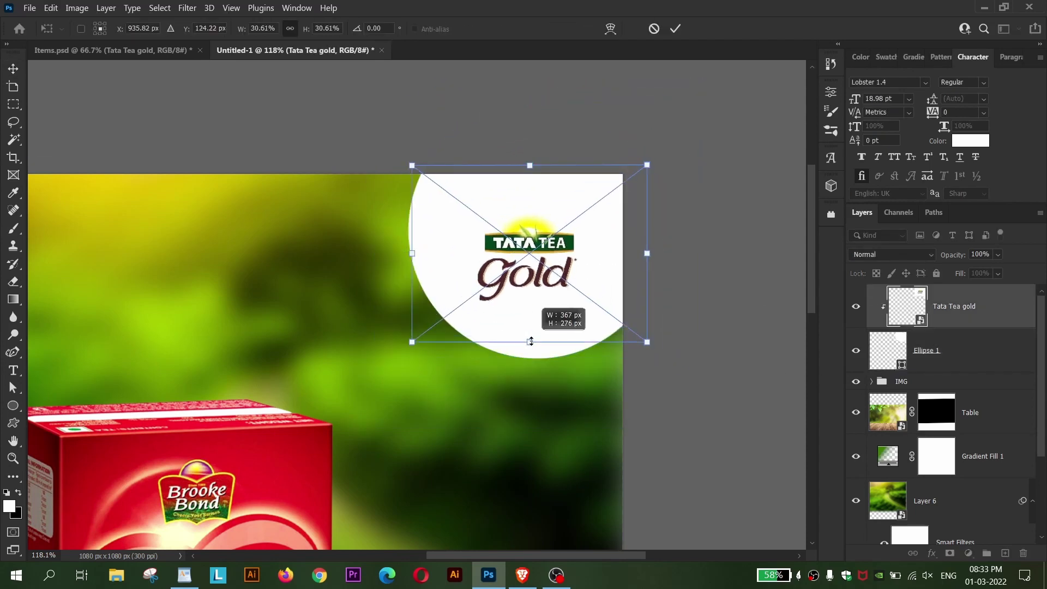
mouse_move(577, 281)
left_mouse_down()
mouse_move(586, 267)
mouse_move(592, 286)
left_mouse_up()
key("Return")
- Shrink the white circle slightly into the corner and fit the ad on screen
left_click(921, 361)
key("ctrl+t")
left_click_drag(690, 88, 659, 113)
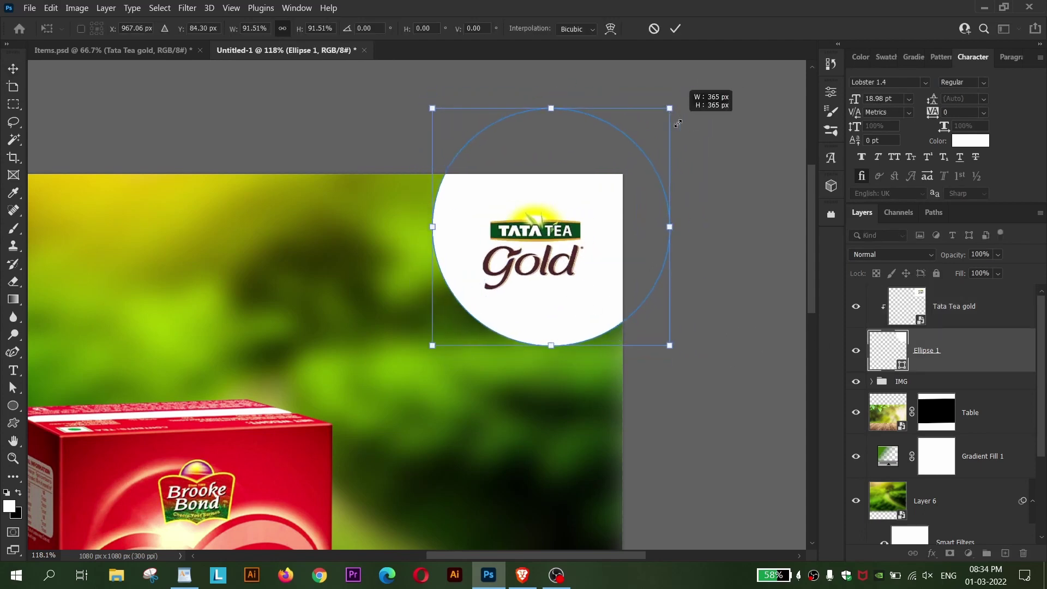
left_click_drag(645, 192, 648, 195)
key("Return")
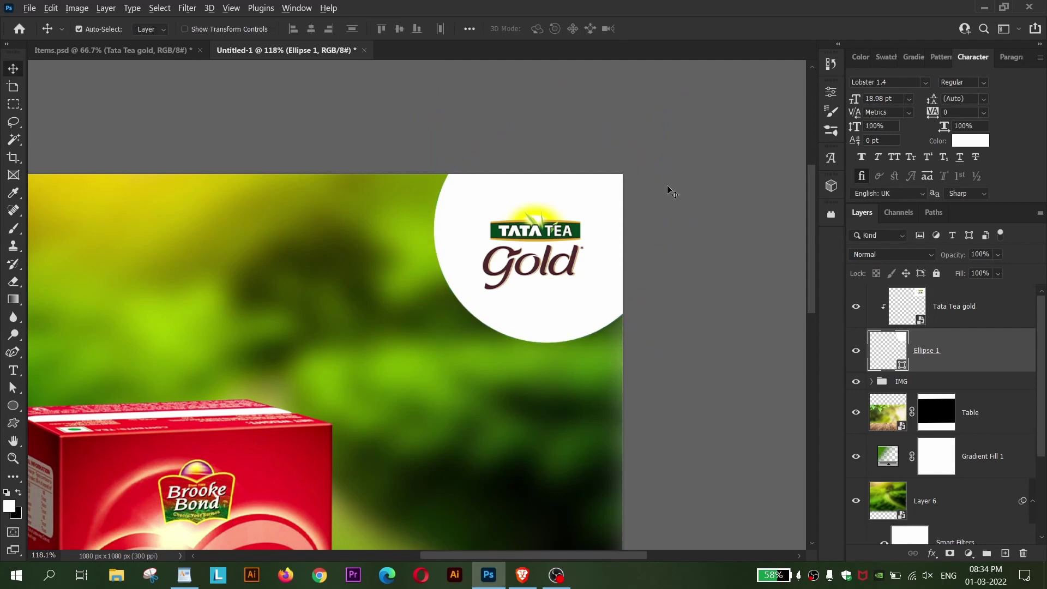
key("ctrl+0")
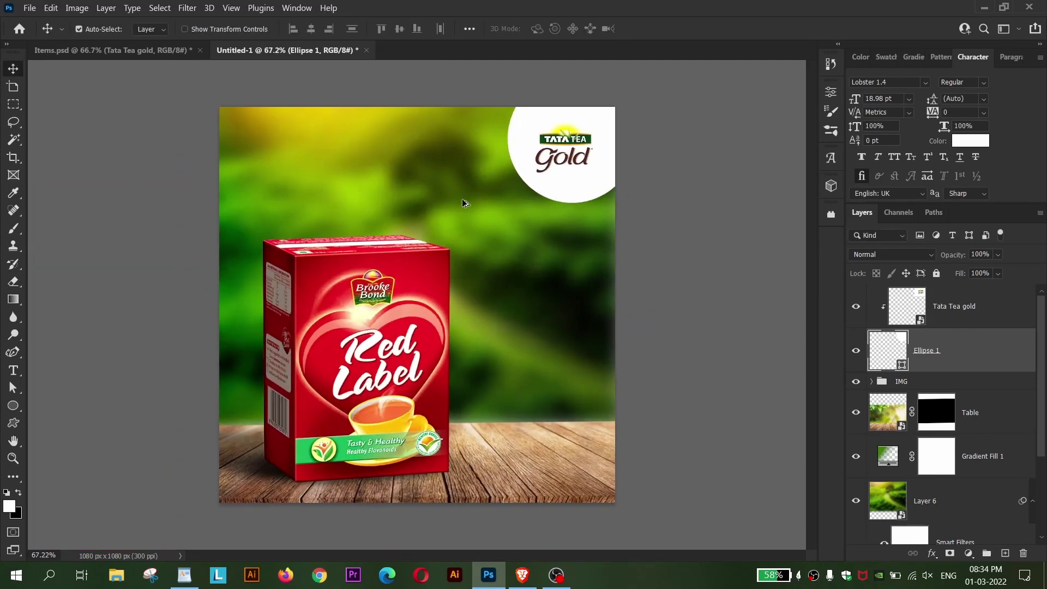
- In Items, show the Font Name Lobster 1.4 text layer and drag it into the ad document
left_click(144, 55)
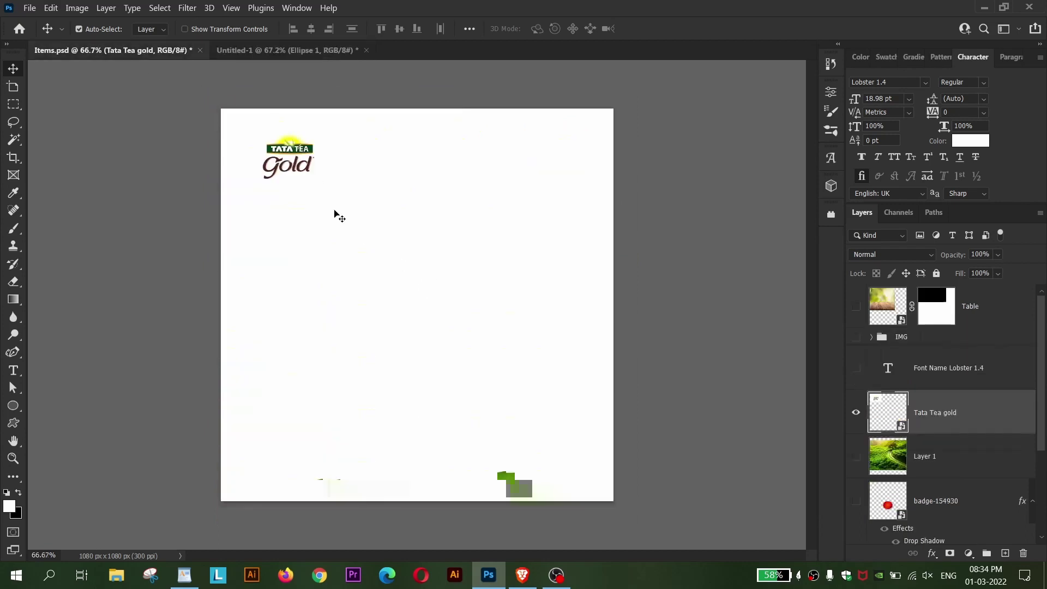
left_click(850, 414)
scroll(867, 440, "down", 3)
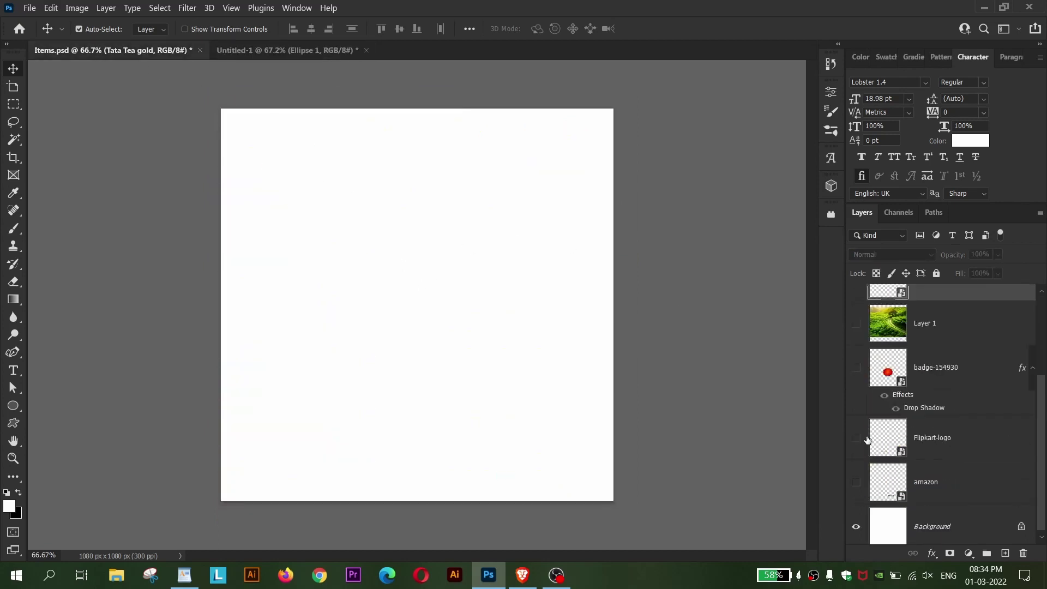
scroll(878, 395, "up", 3)
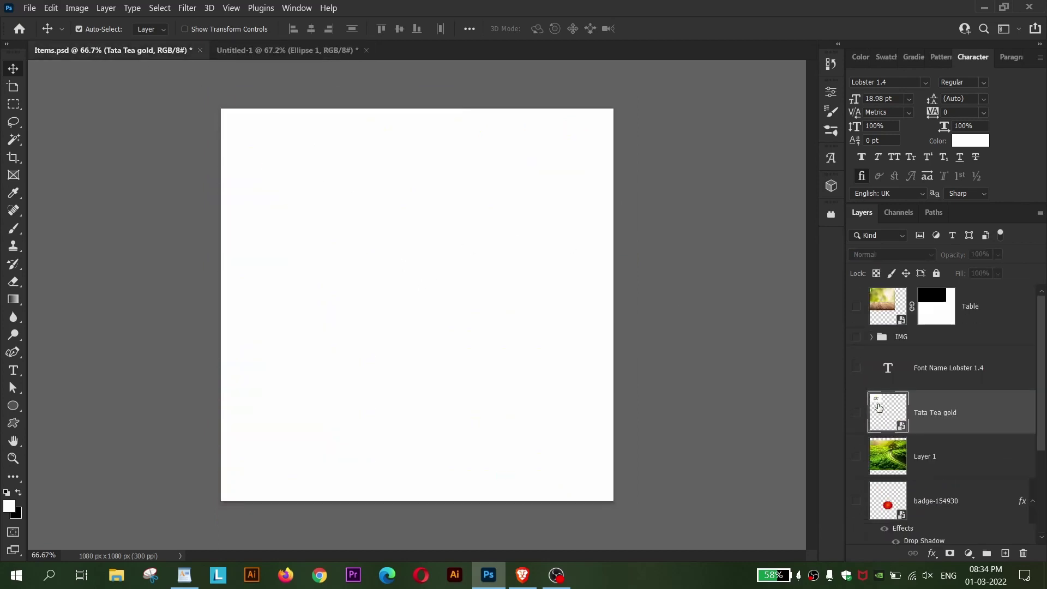
left_click(856, 368)
mouse_move(426, 253)
left_mouse_down()
mouse_move(459, 261)
mouse_move(452, 270)
left_mouse_up()
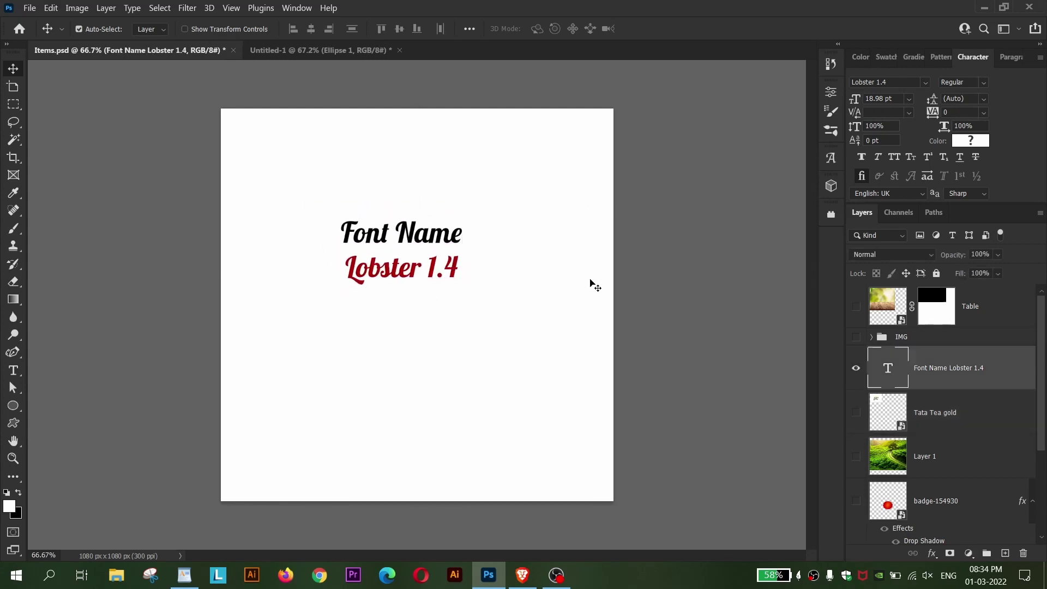
left_click_drag(460, 196, 402, 382)
left_click_drag(303, 175, 579, 385)
left_click_drag(452, 269, 396, 195)
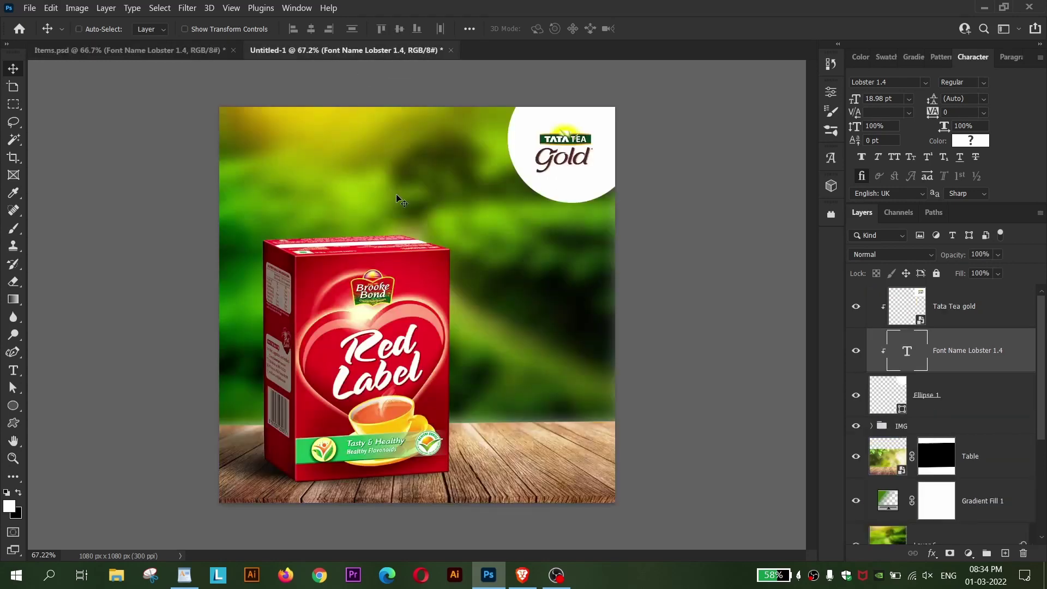
- Raise the Lobster layer above Tata Tea gold, release its clipping mask, and delete its sample text
key("ctrl+bracketright")
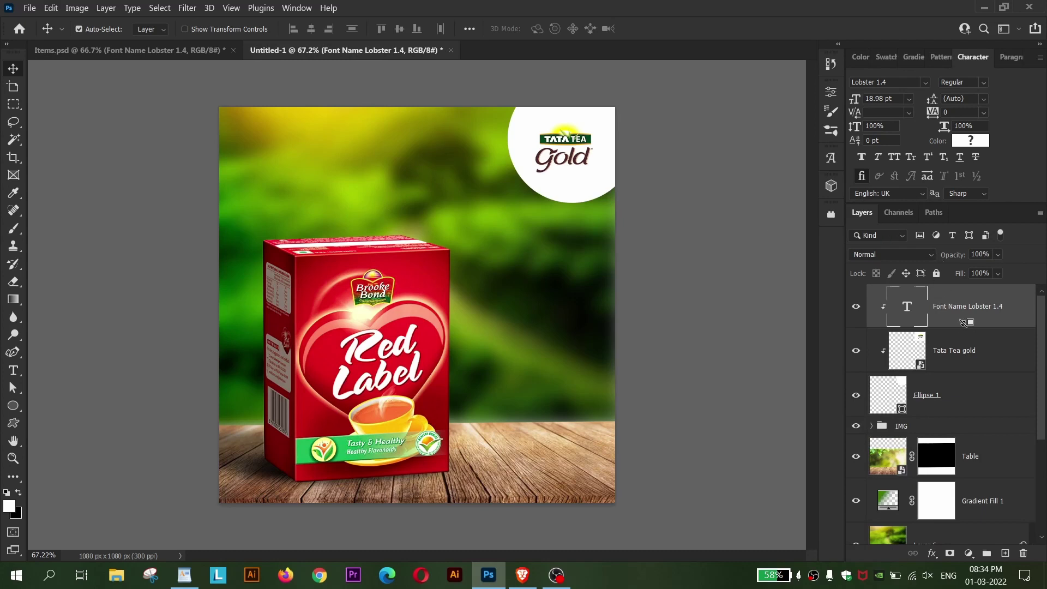
left_click(965, 322, "alt")
left_click_drag(392, 200, 375, 188)
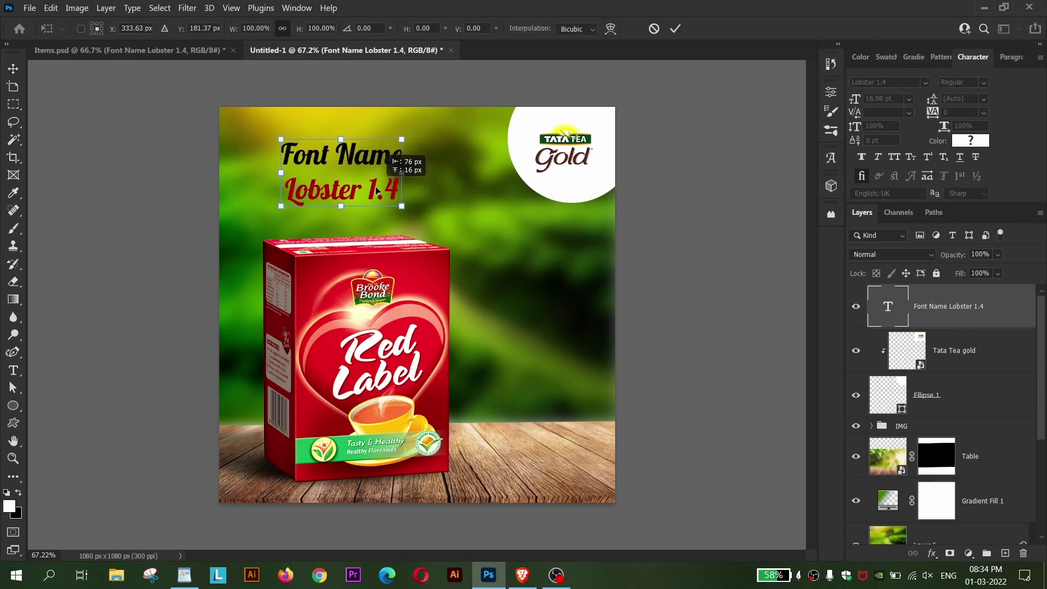
double_click(375, 188)
triple_click(375, 185)
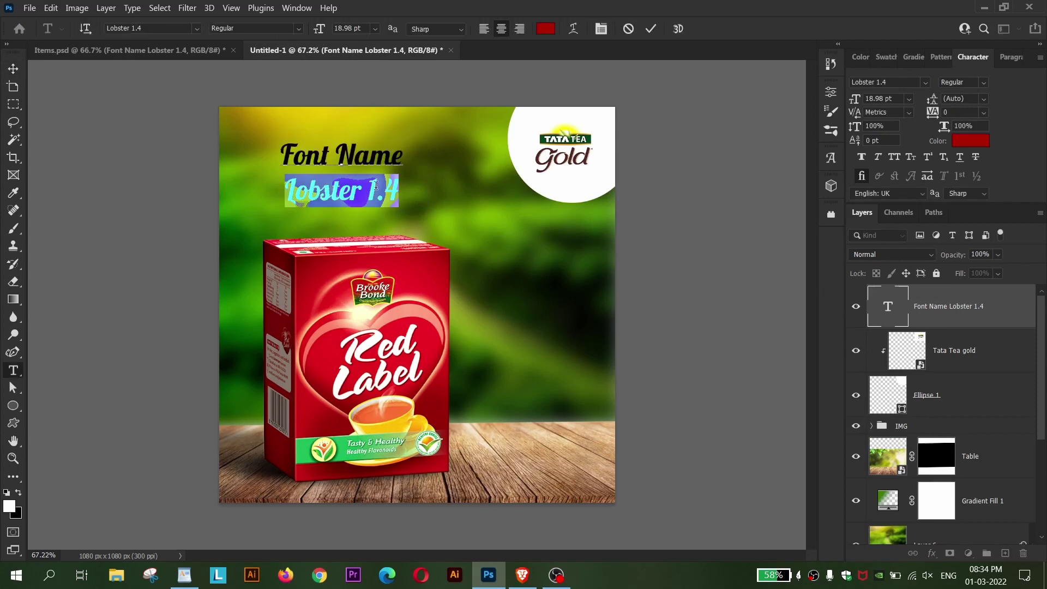
key("ctrl+a")
key("BackSpace")
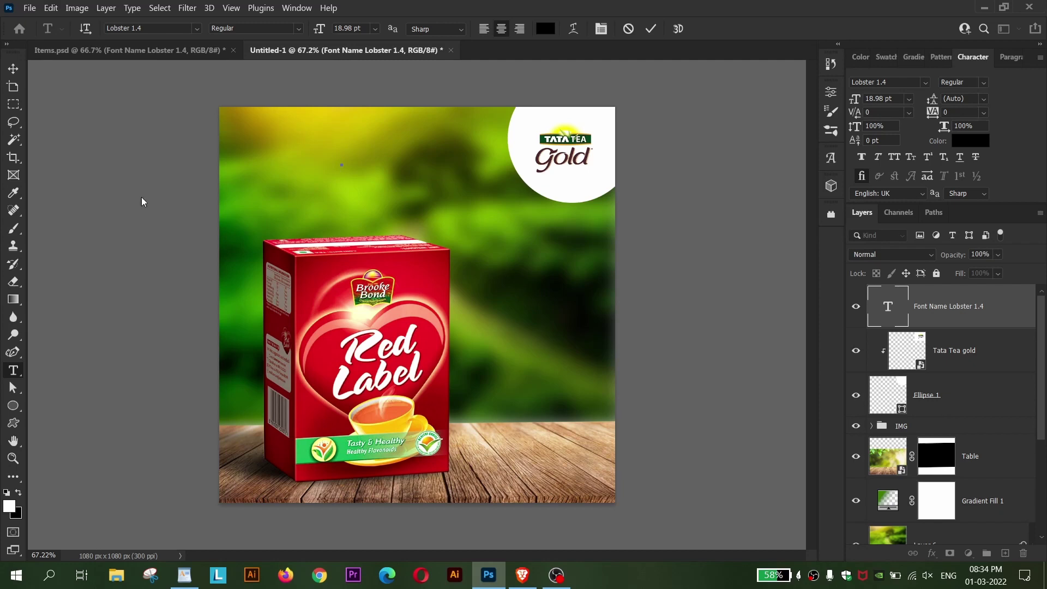
- Paste 'Start your Day' from the WordPad notes into a new white text line
left_click(185, 575)
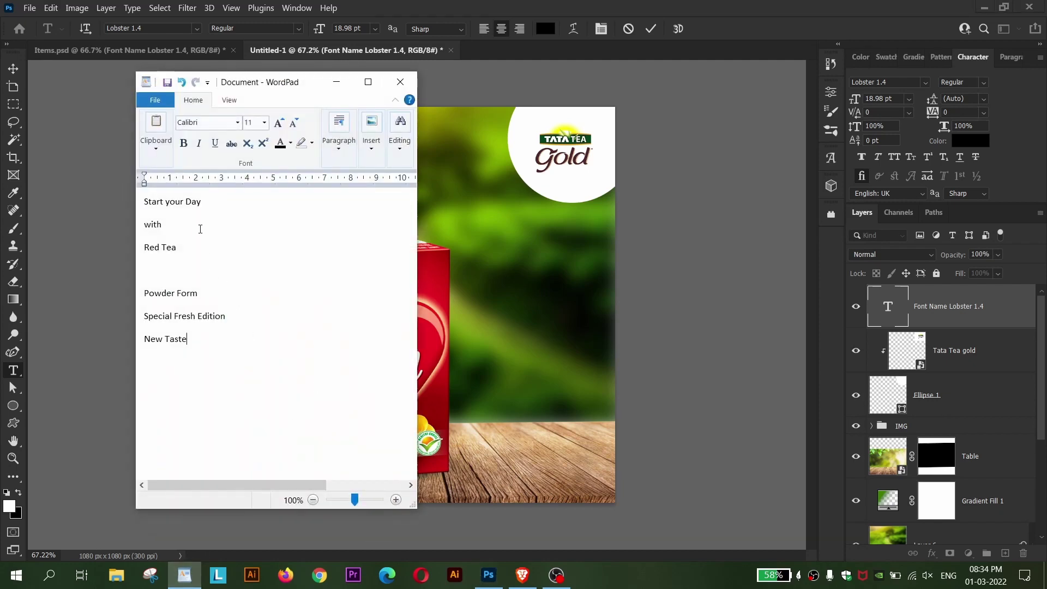
left_click_drag(202, 202, 181, 206)
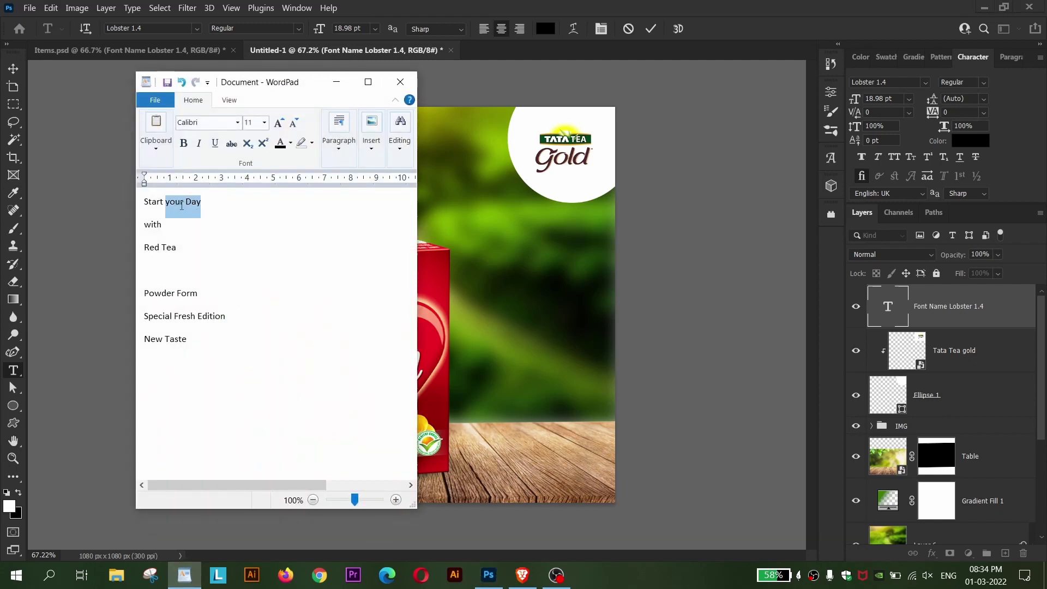
left_click(337, 82)
left_click(272, 167)
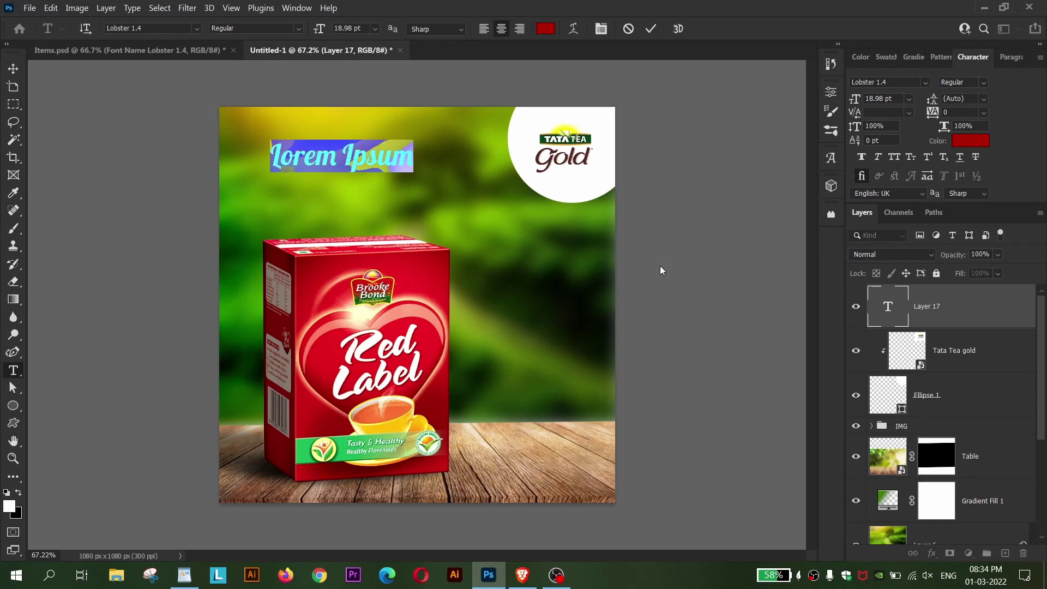
type("Start your Day")
key("ctrl+a")
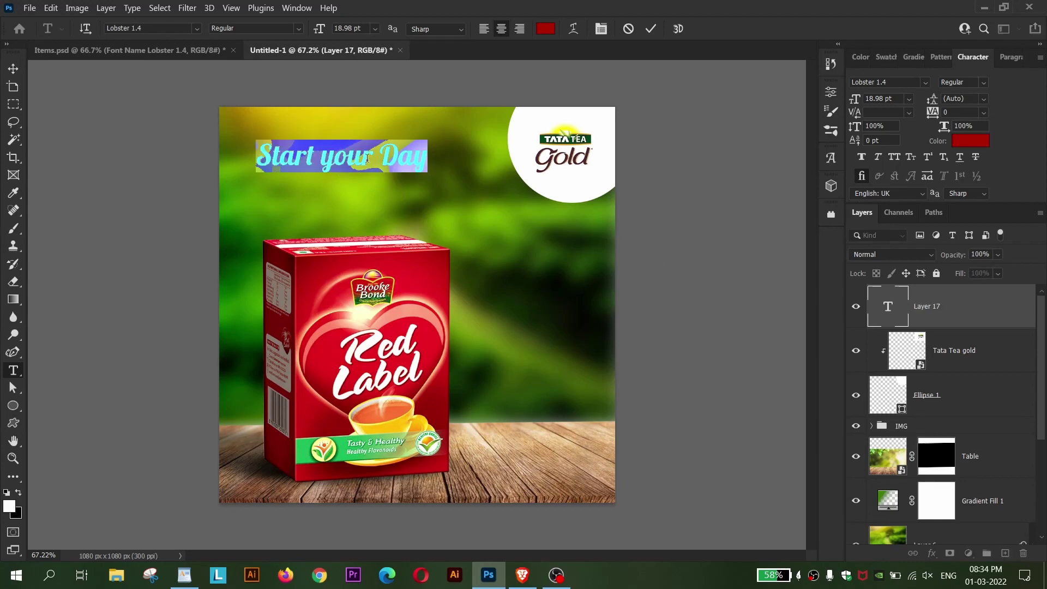
left_click(545, 28)
left_click_drag(764, 306, 220, 123)
key("Return")
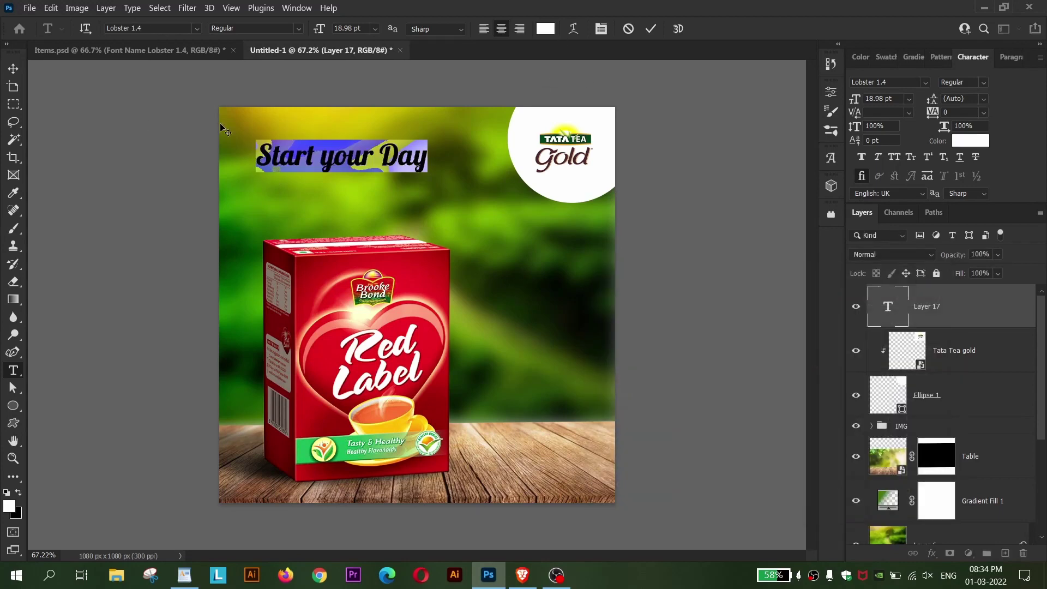
left_click(12, 75)
- Shrink 'Start your Day' slightly, nudge it up-left, and place a duplicate line below it
key("ctrl+t")
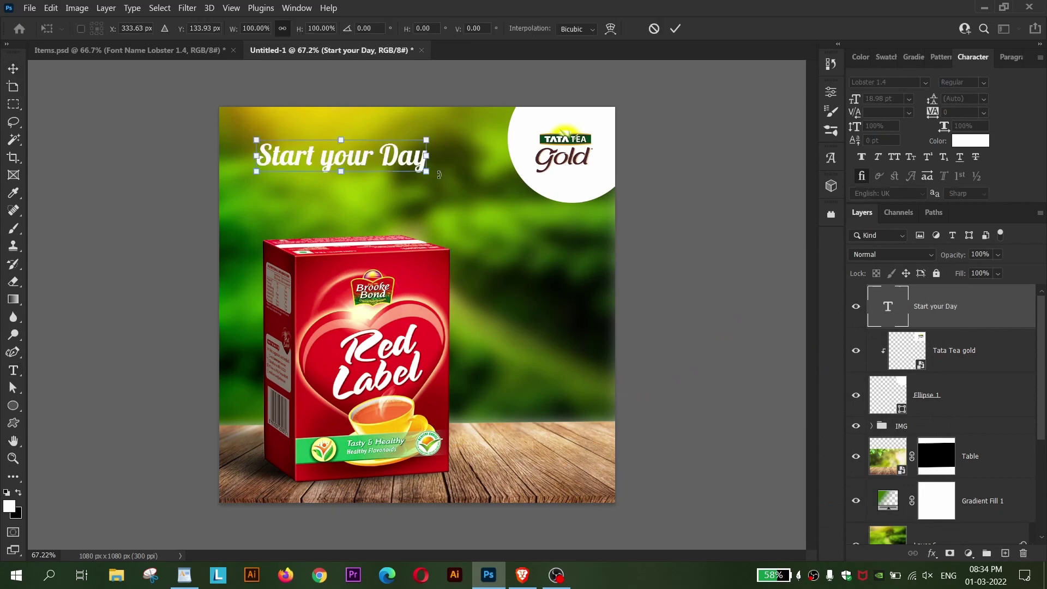
left_click_drag(435, 157, 424, 156)
key("Return")
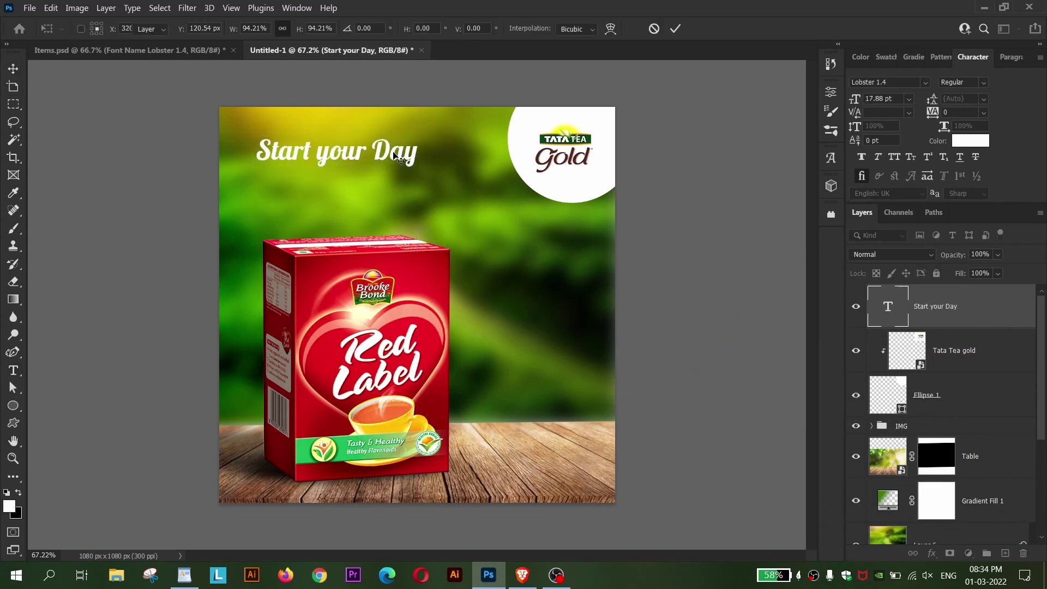
key("shift+Left")
key("shift+Up")
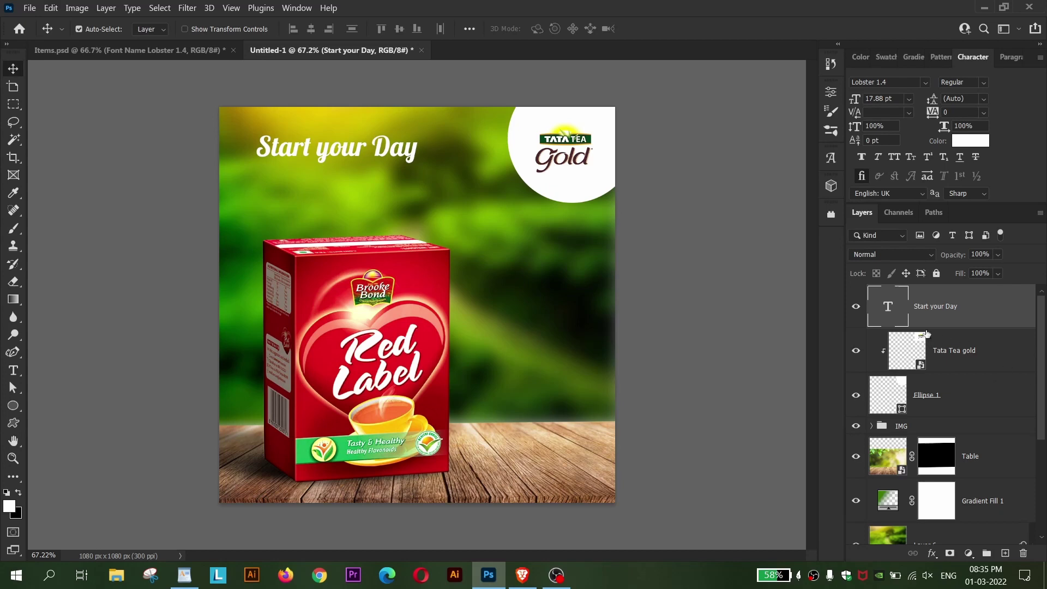
key("ctrl+j")
left_click(931, 351)
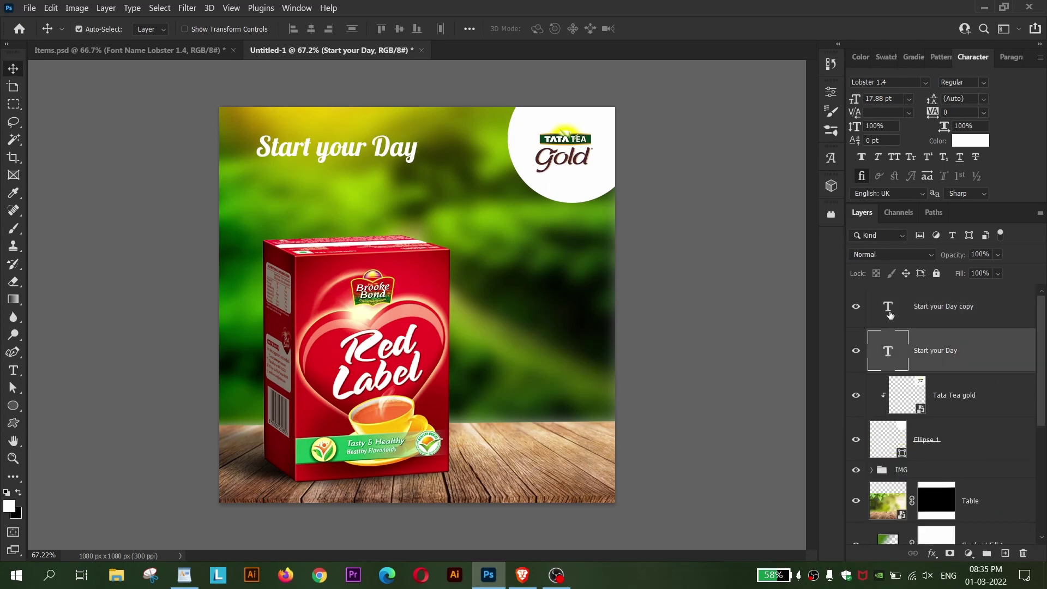
left_click(926, 320)
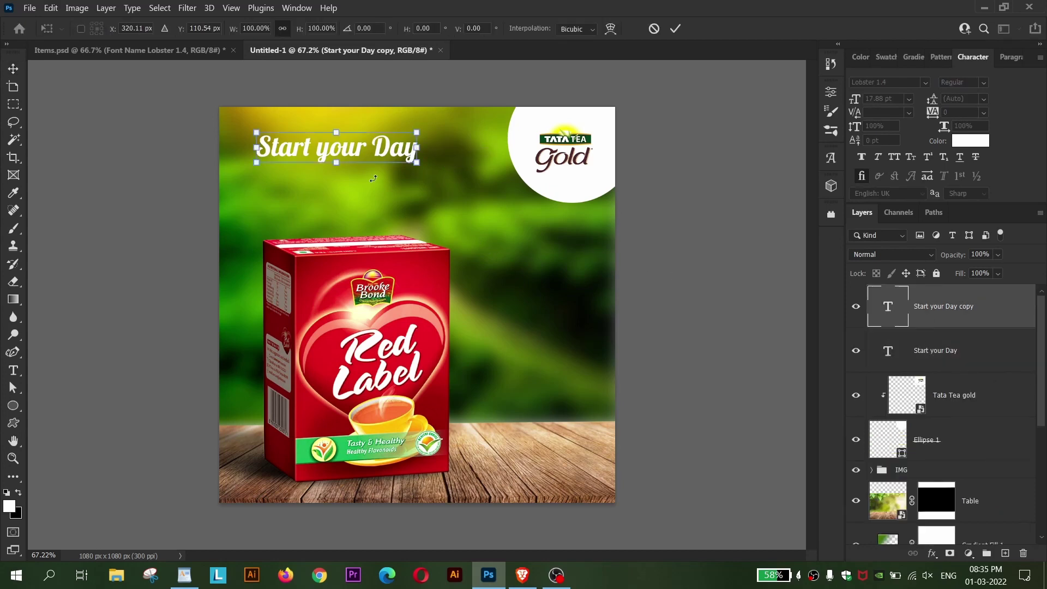
left_click_drag(376, 148, 377, 183)
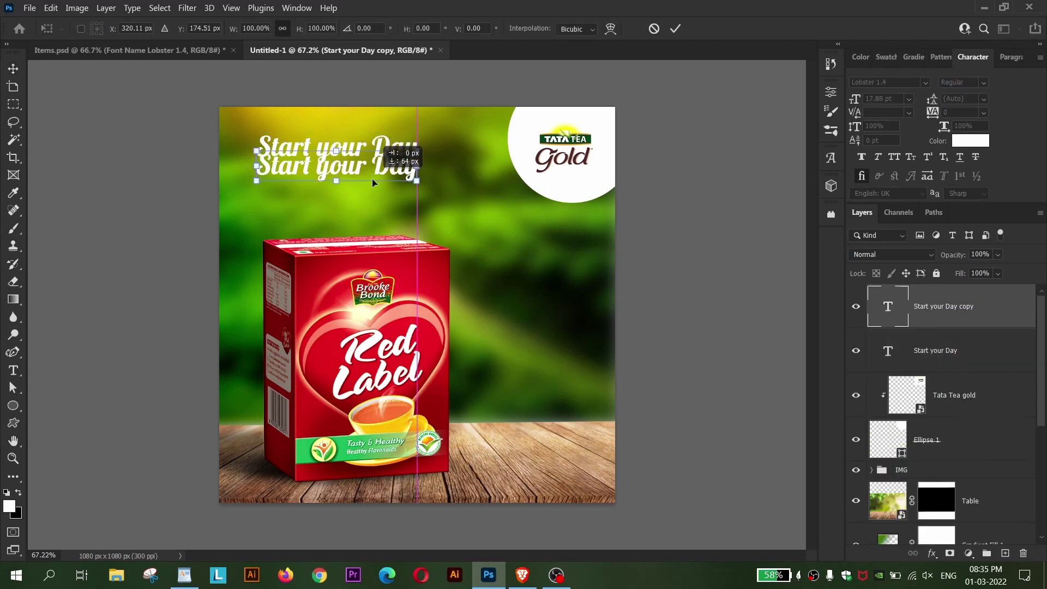
left_click(185, 575)
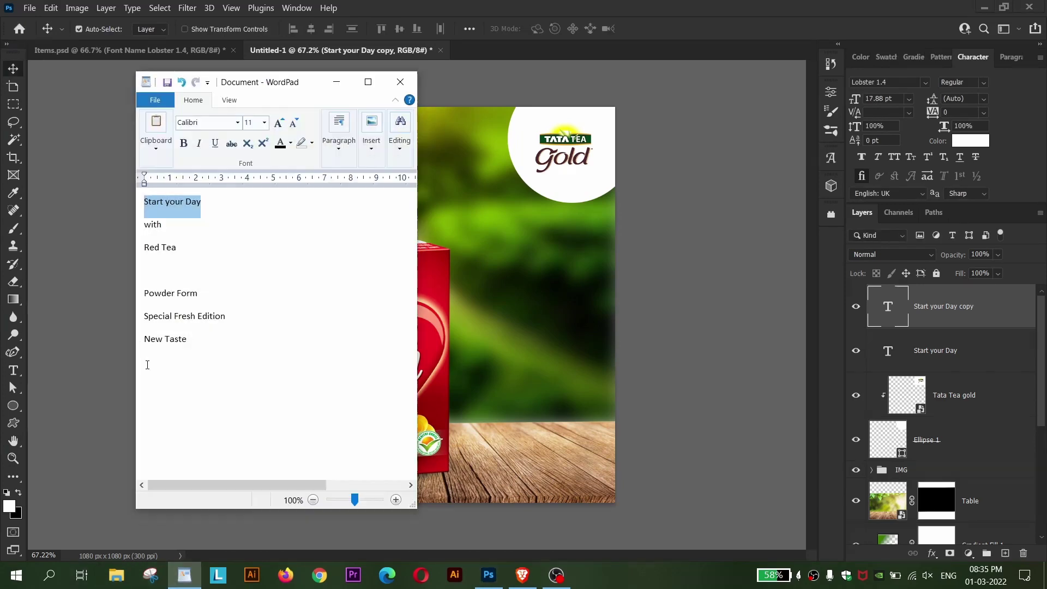
- Change the second line to 'with', centre it under the tagline, and duplicate it below
double_click(159, 229)
key("ctrl+c")
left_click(453, 226)
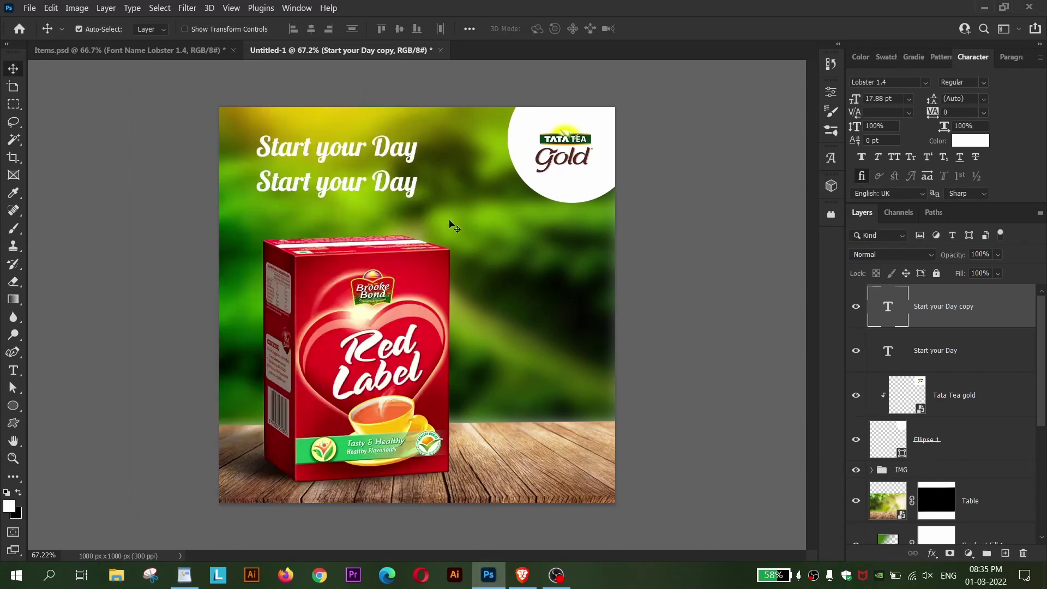
double_click(342, 189)
key("ctrl+v")
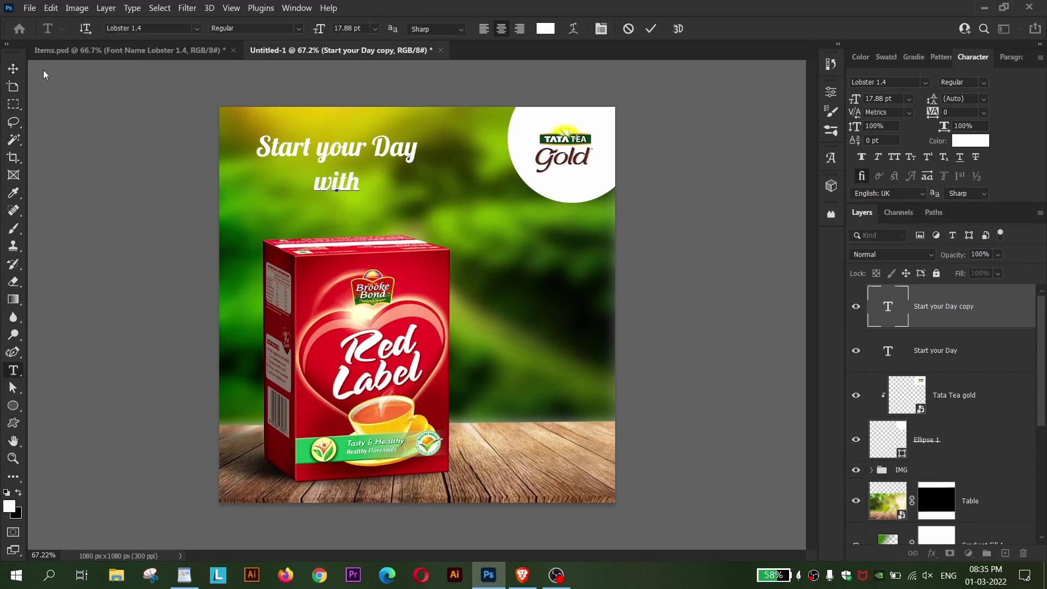
left_click(13, 68)
left_click_drag(336, 182, 352, 172)
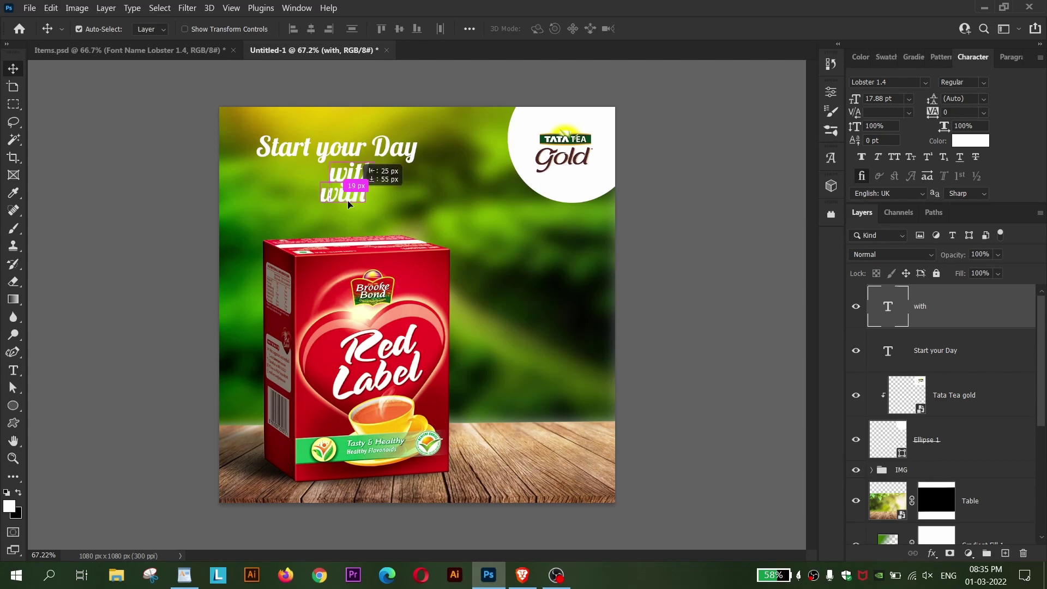
left_click_drag(349, 203, 348, 215)
- Replace the duplicated 'with' text with 'Red Tea' copied from the WordPad notes
left_click(184, 575)
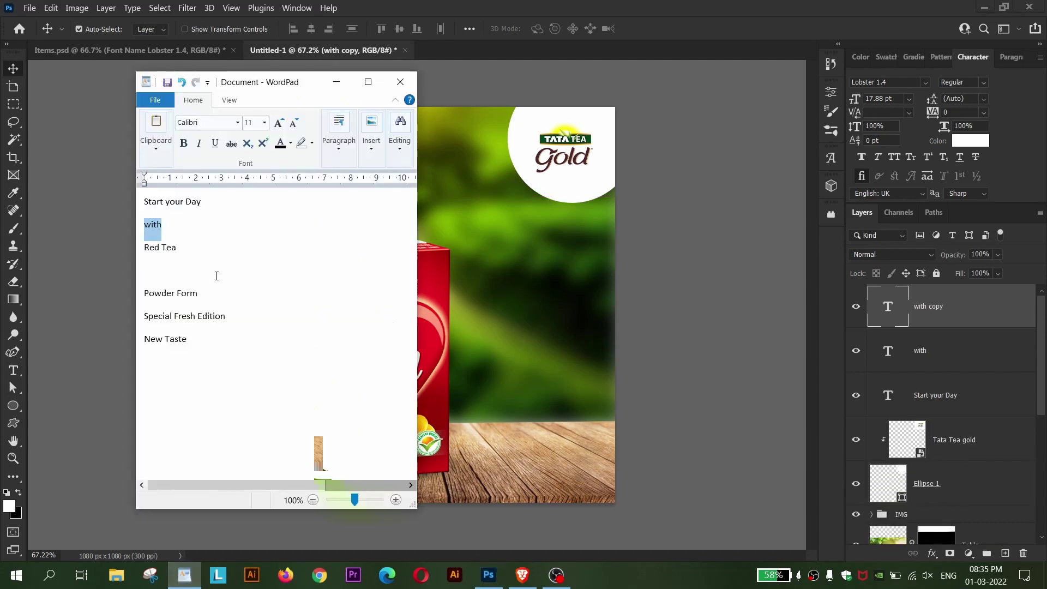
left_click_drag(236, 247, 137, 247)
key("ctrl+c")
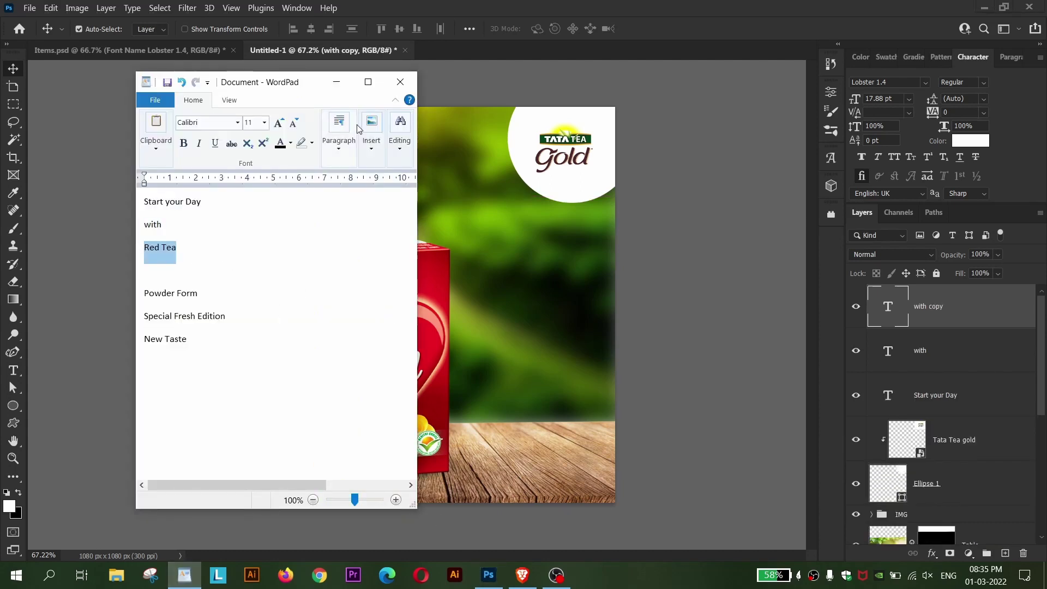
left_click(337, 82)
double_click(301, 216)
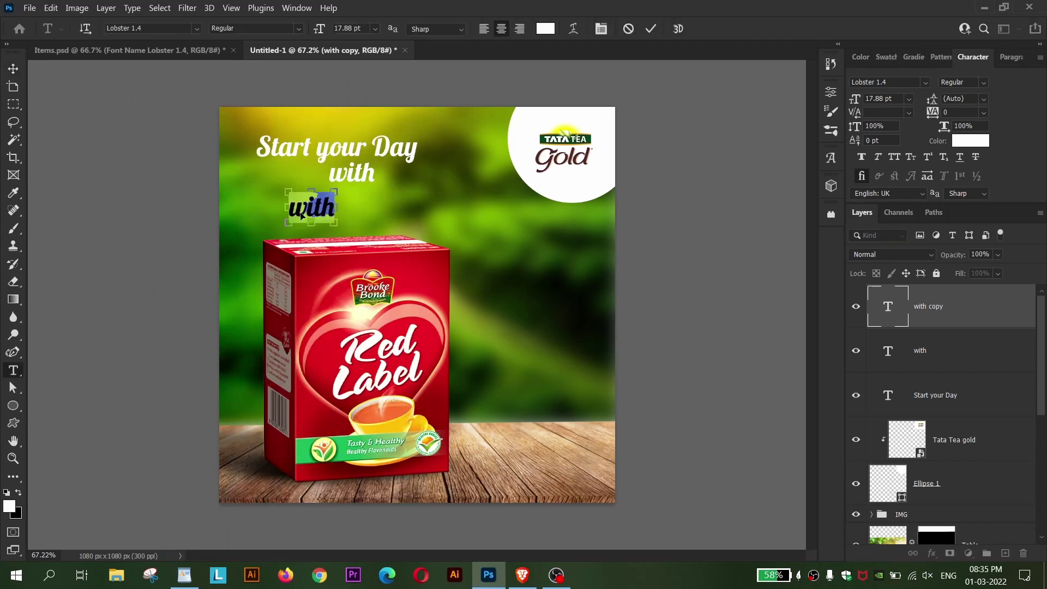
key("ctrl+v")
left_click(16, 70)
- Scale Red Tea up and move 'Start your Day' up and left
key("ctrl+t")
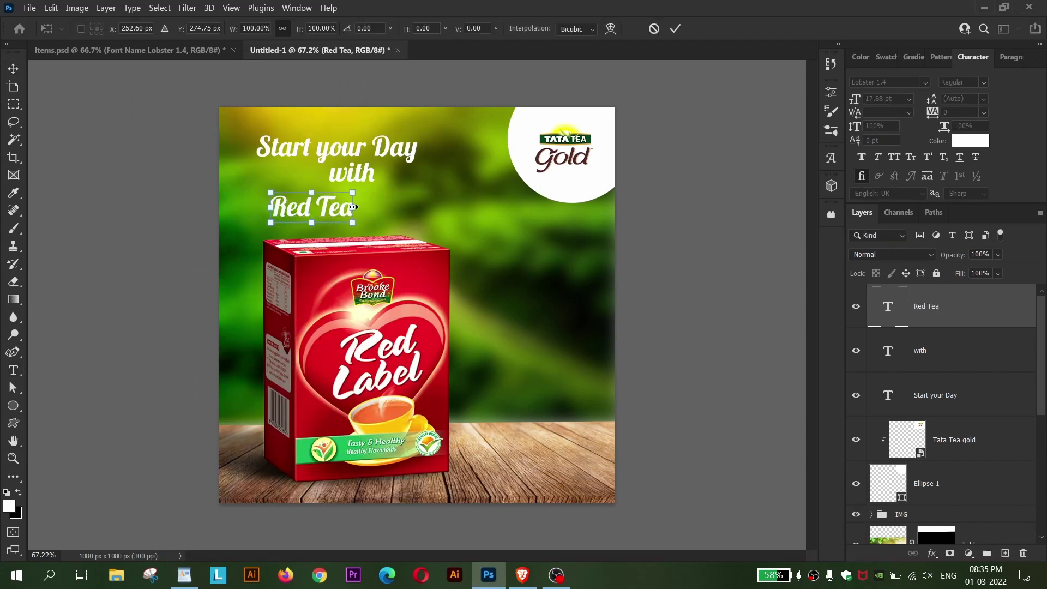
mouse_move(353, 207)
left_mouse_down()
mouse_move(461, 201)
mouse_move(420, 196)
left_mouse_up()
key("Return")
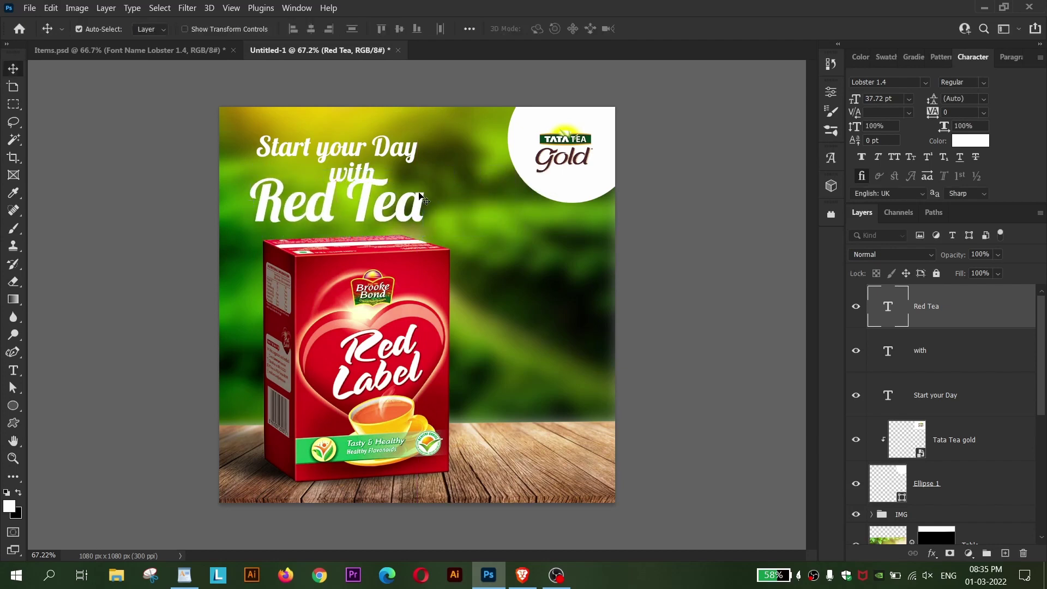
mouse_move(397, 155)
left_mouse_down()
mouse_move(389, 142)
mouse_move(337, 171)
left_mouse_up()
- Enlarge Red Tea further to about 48 pt
left_click(375, 199)
key("ctrl+t")
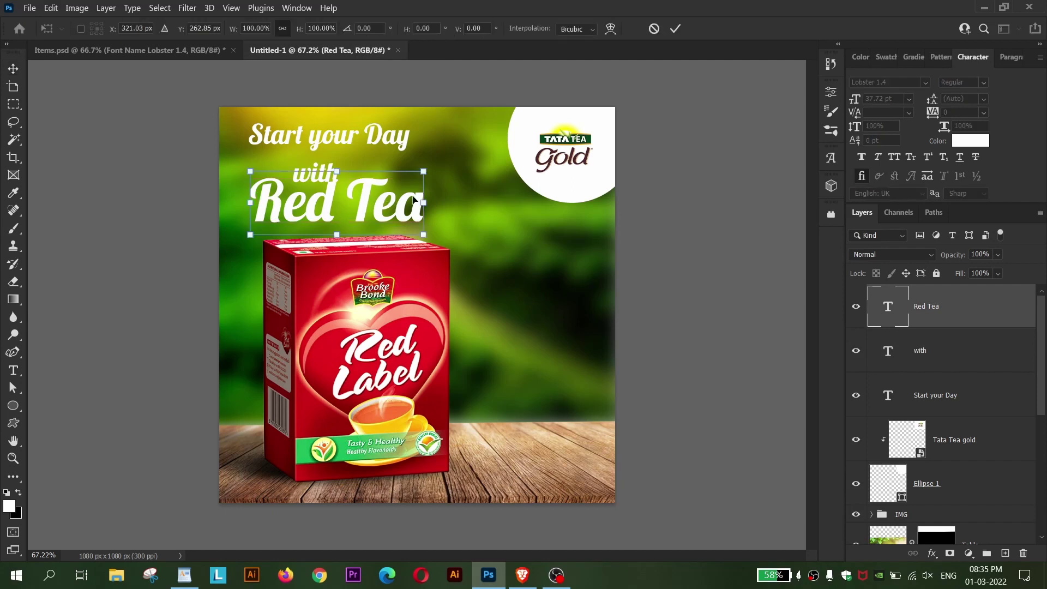
left_click_drag(423, 201, 469, 183)
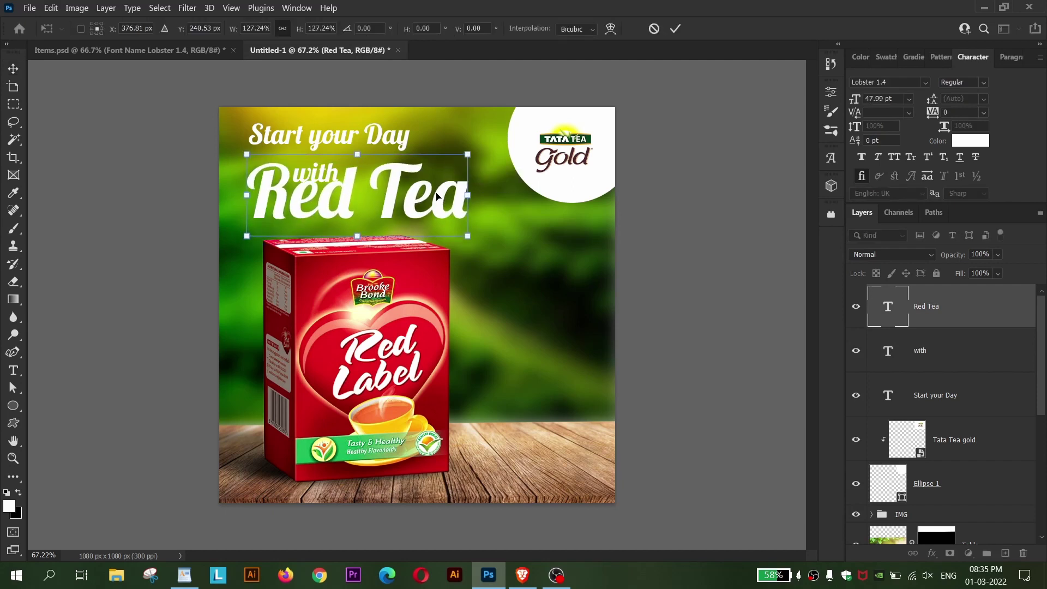
key("Return")
scroll(414, 161, "up", 1)
scroll(412, 158, "down", 1)
scroll(409, 156, "up", 1)
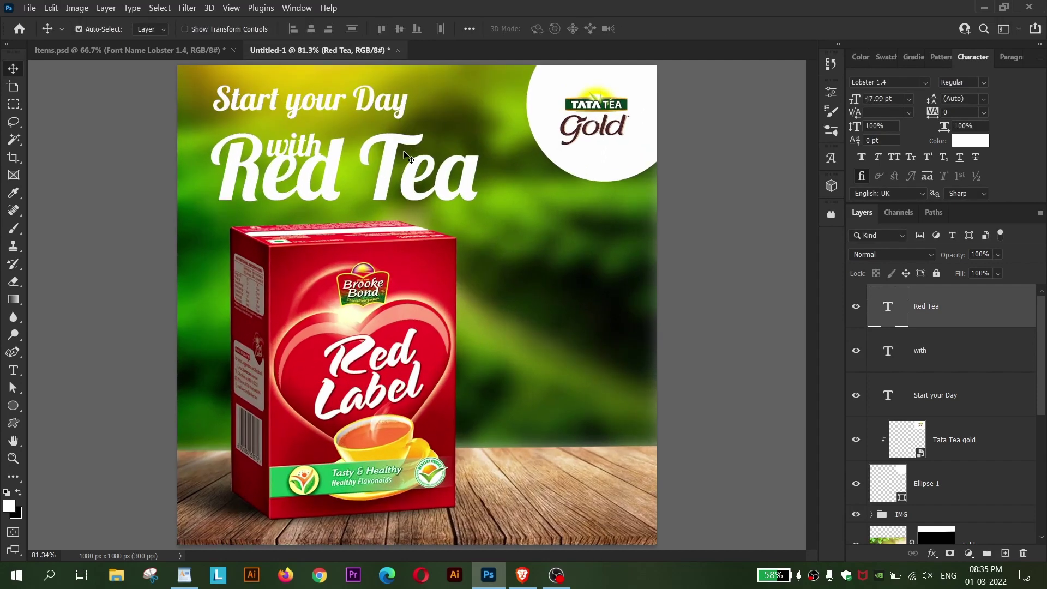
scroll(426, 167, "up", 1)
- Realign the three headline lines and enlarge the R of Red Tea
scroll(426, 167, "up", 1)
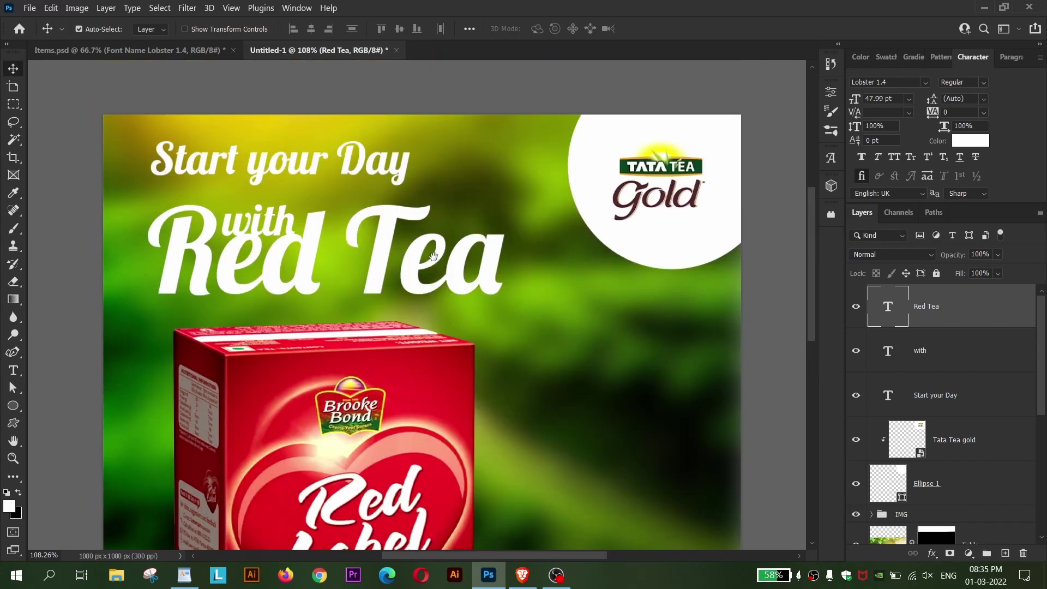
left_click_drag(403, 174, 430, 175)
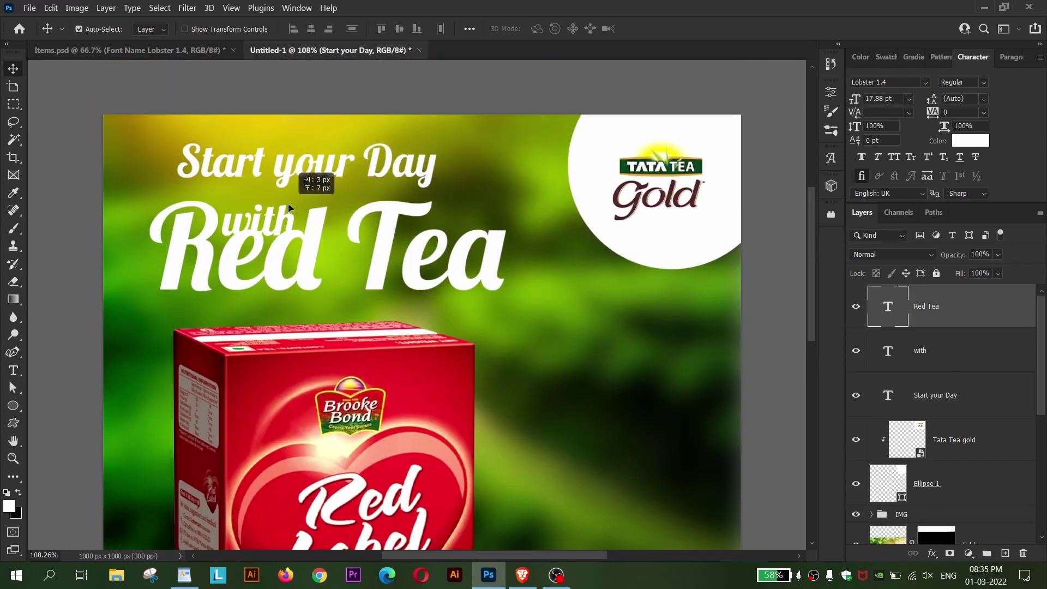
mouse_move(288, 204)
left_mouse_down()
mouse_move(288, 216)
mouse_move(287, 206)
left_mouse_up()
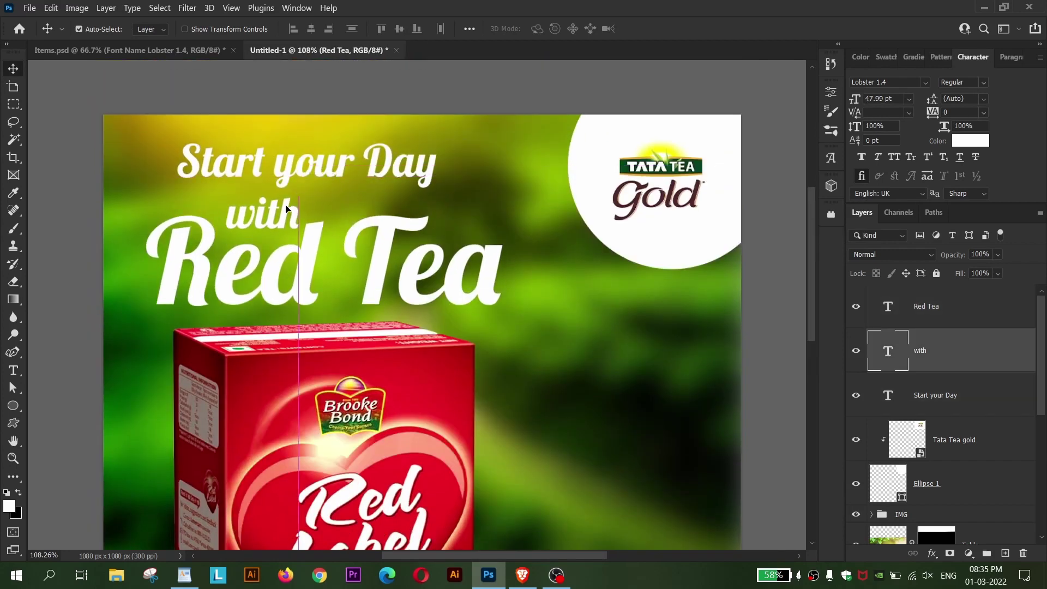
mouse_move(247, 257)
left_mouse_down()
mouse_move(251, 248)
mouse_move(168, 261)
left_mouse_up()
double_click(251, 248)
key("ctrl+shift+period")
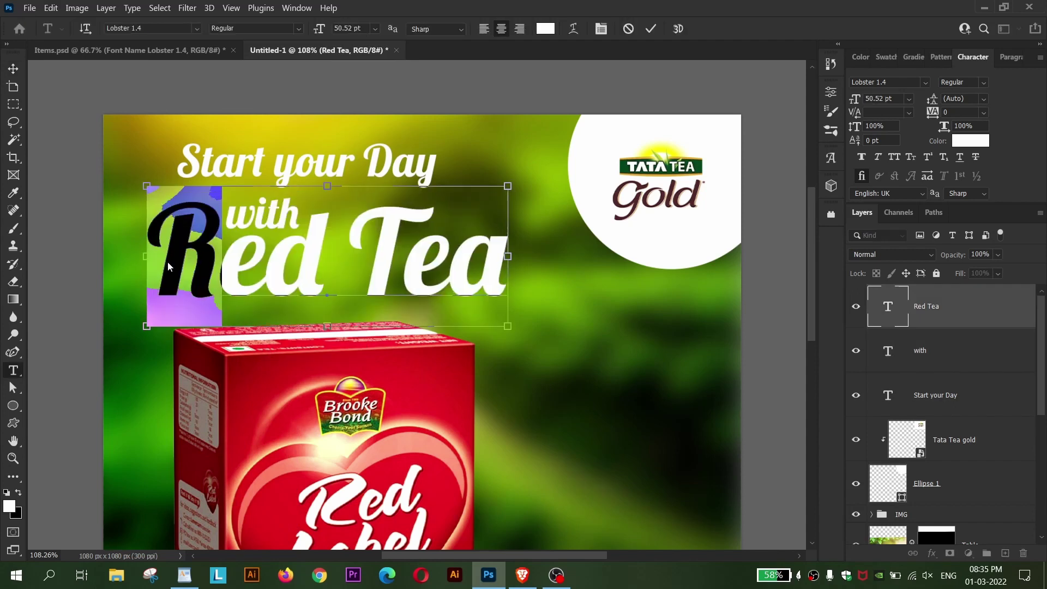
key("ctrl+shift+period")
key("ctrl+shift+period")
key("ctrl+shift+period")
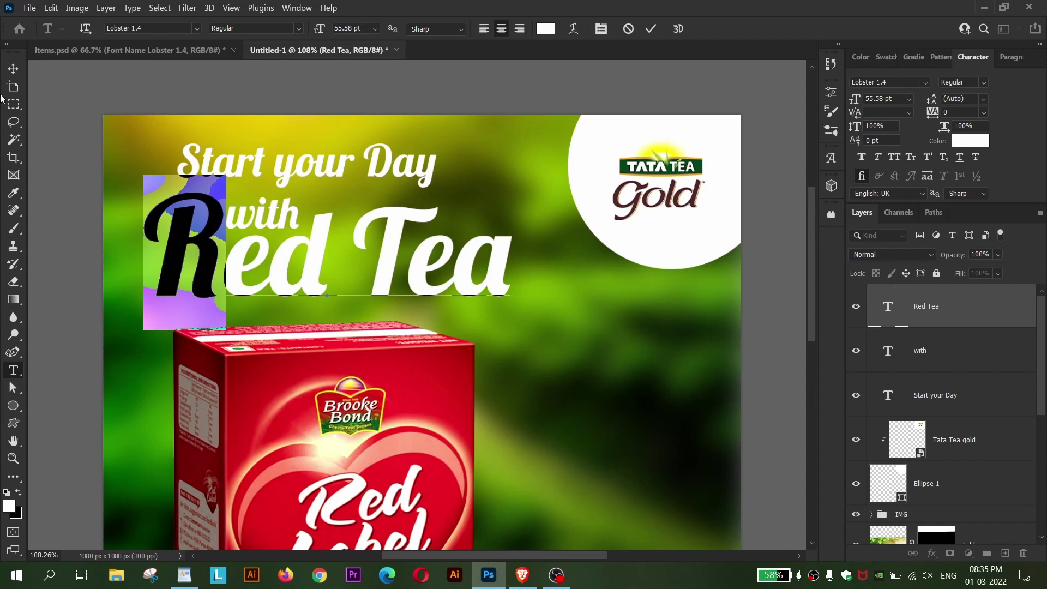
left_click(13, 68)
key("Left")
key("Left")
key("Left")
key("Left")
key("Left")
key("Left")
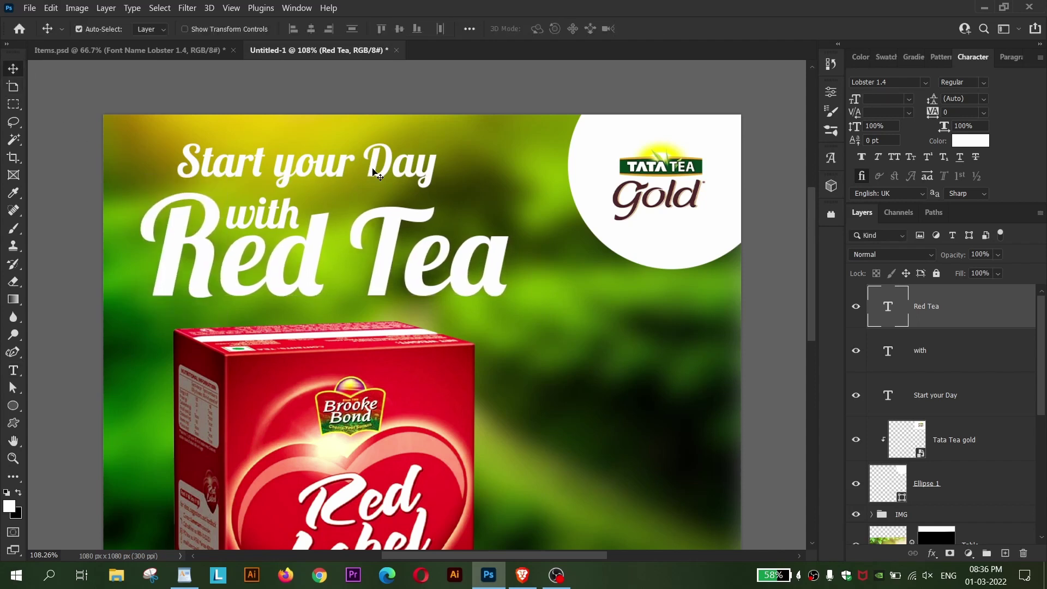
- Move 'Start your Day' right and down and shrink it to about 17.24 pt
left_click_drag(387, 172, 421, 183)
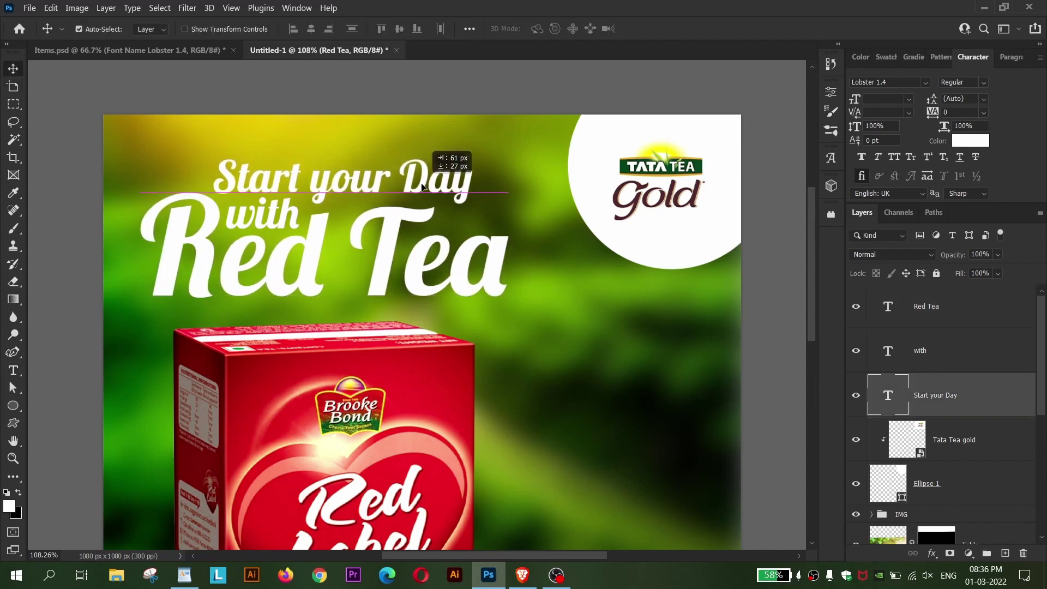
key("ctrl+t")
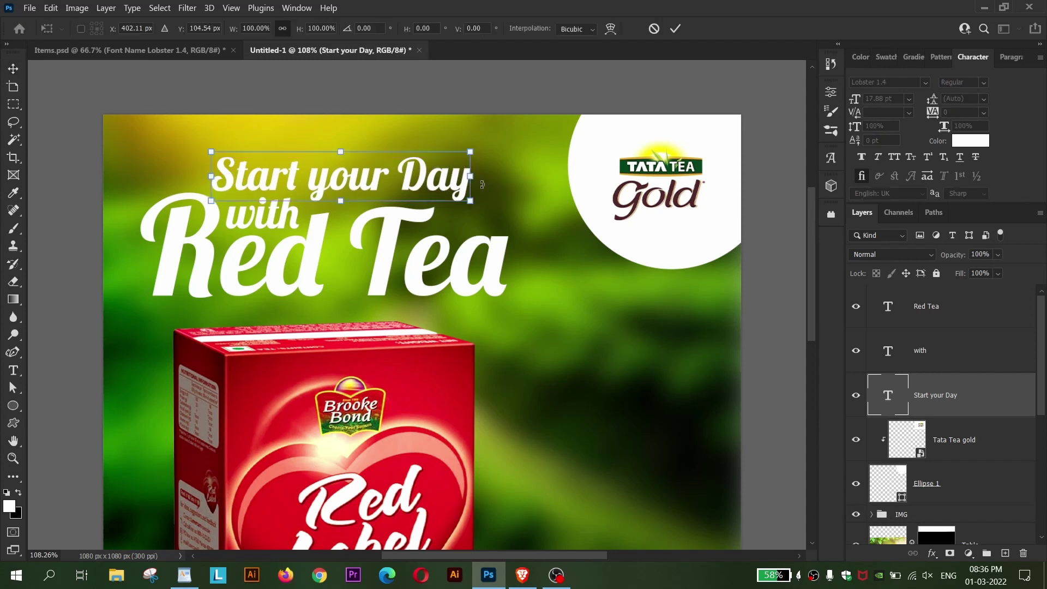
left_click_drag(474, 178, 467, 179)
key("Return")
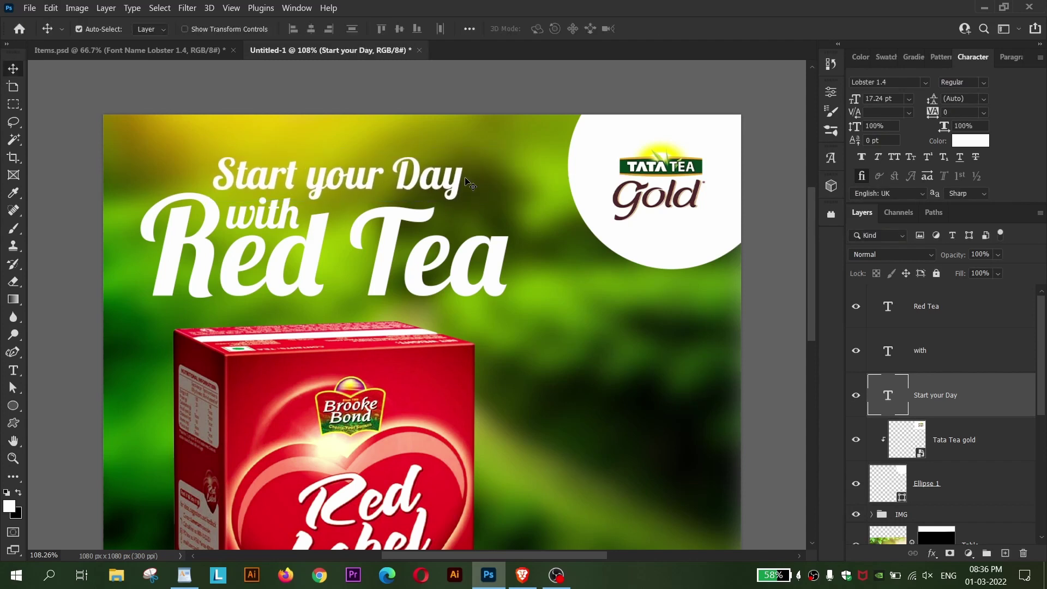
- Swap the final y of 'Day' for an alternate glyph and fit the poster in view
double_click(455, 182)
left_click_drag(463, 180, 445, 180)
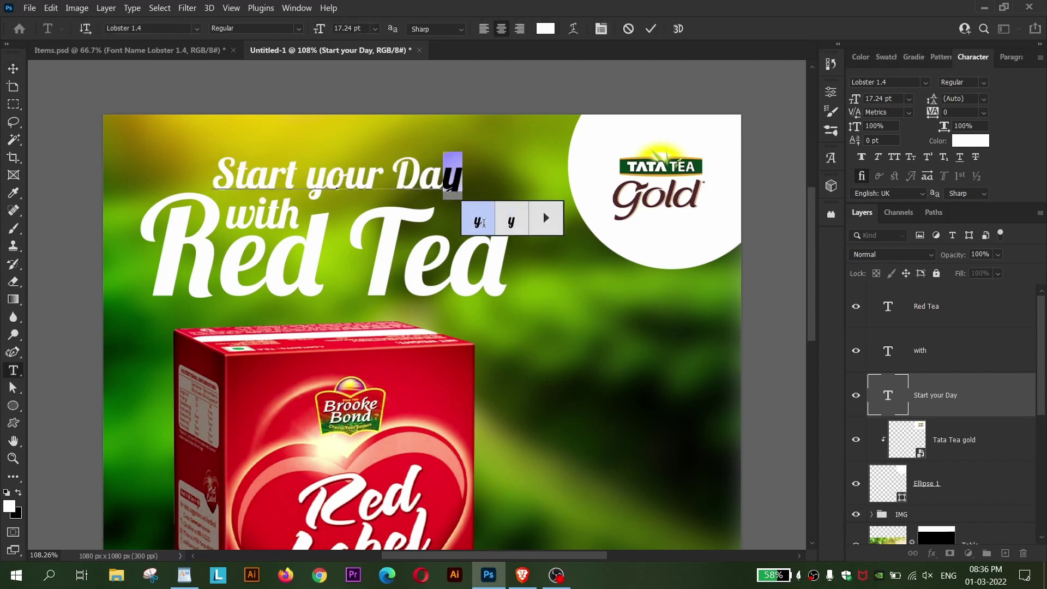
left_click(478, 221)
left_click(13, 66)
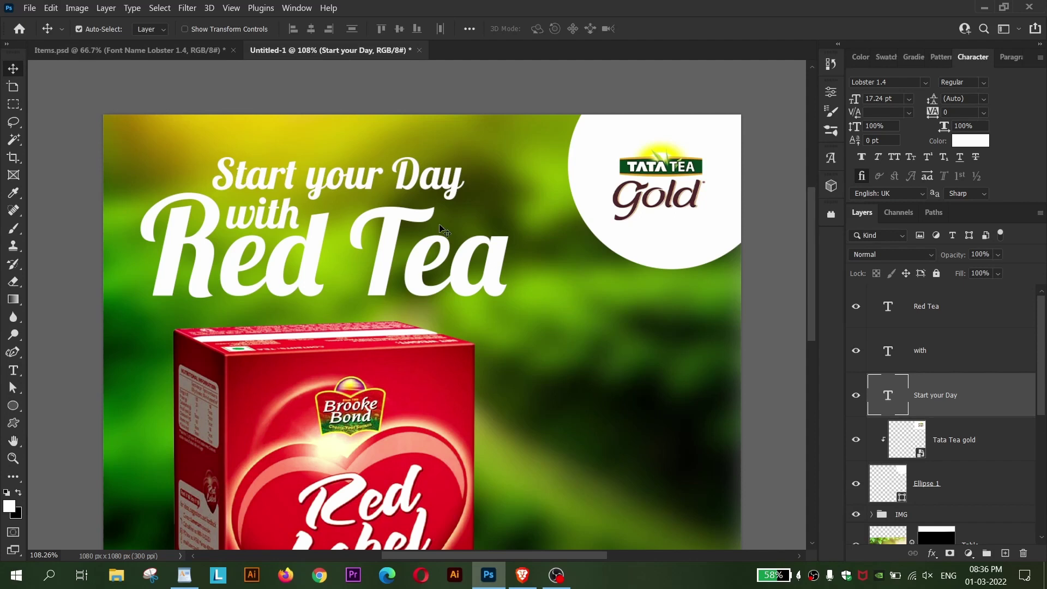
key("ctrl+0")
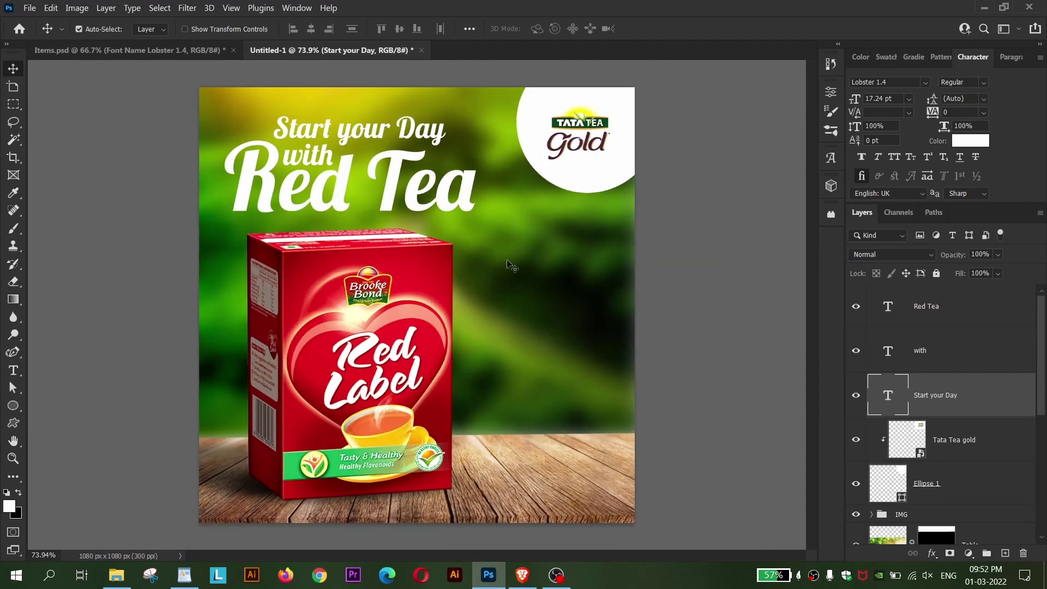
- Recolour Red Tea with a dark red sampled from the tea pack
scroll(959, 426, "down", 2)
scroll(959, 426, "up", 2)
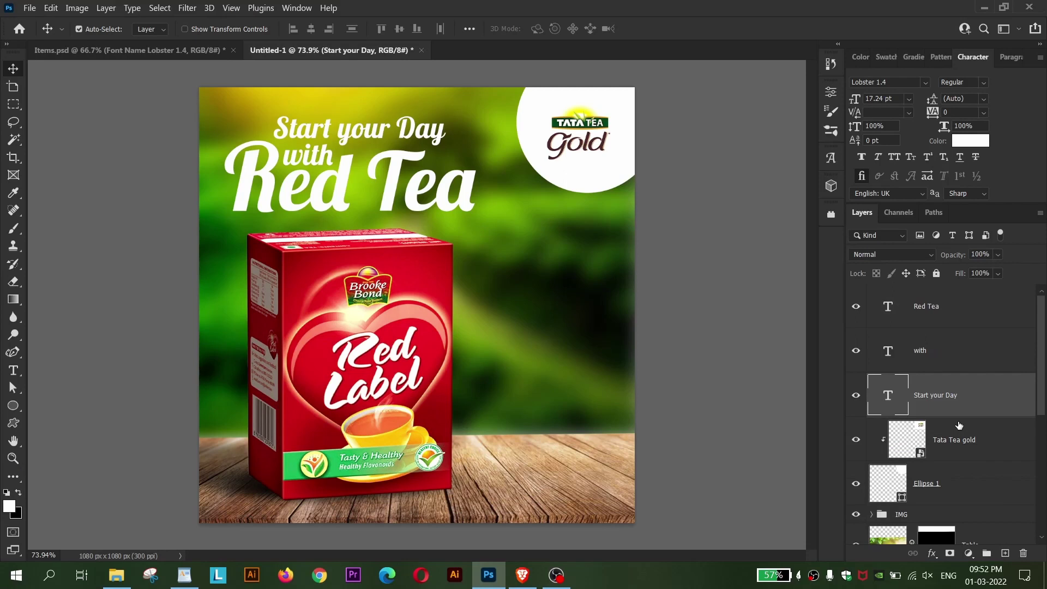
left_click(458, 206)
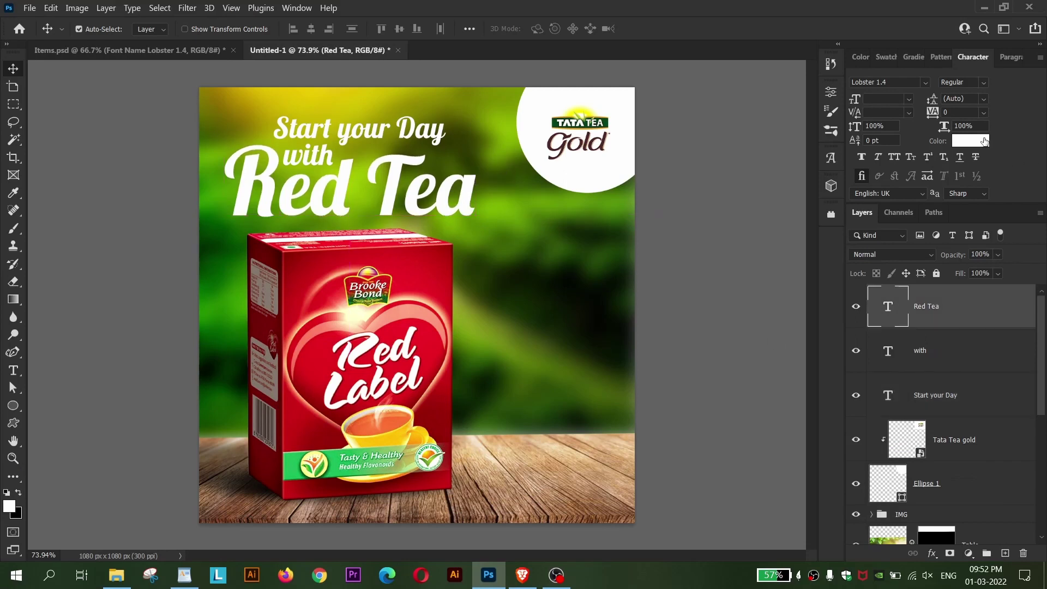
left_click(984, 142)
left_click_drag(787, 327, 787, 301)
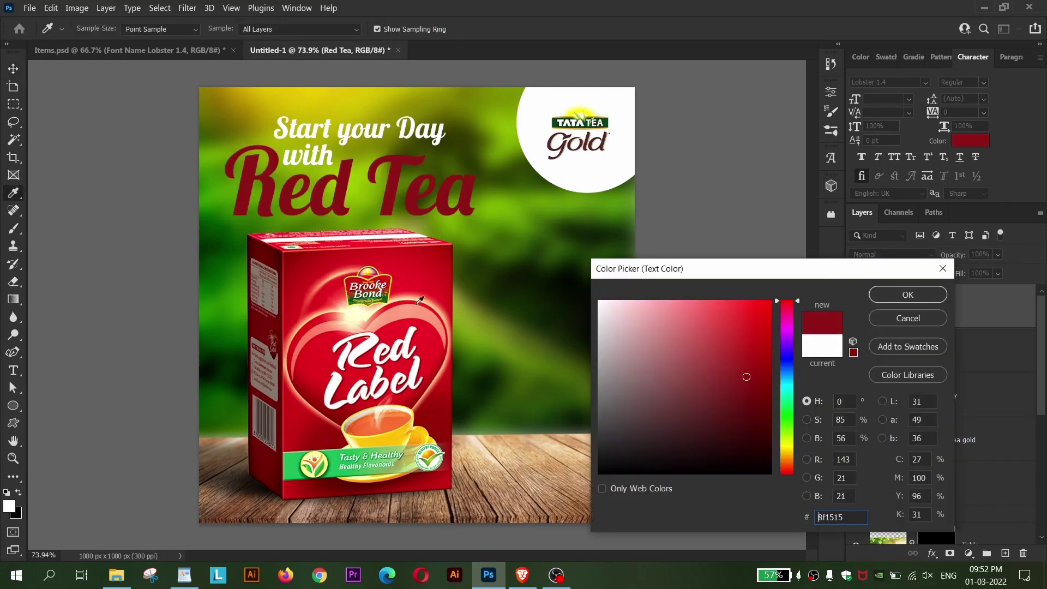
left_click(417, 265)
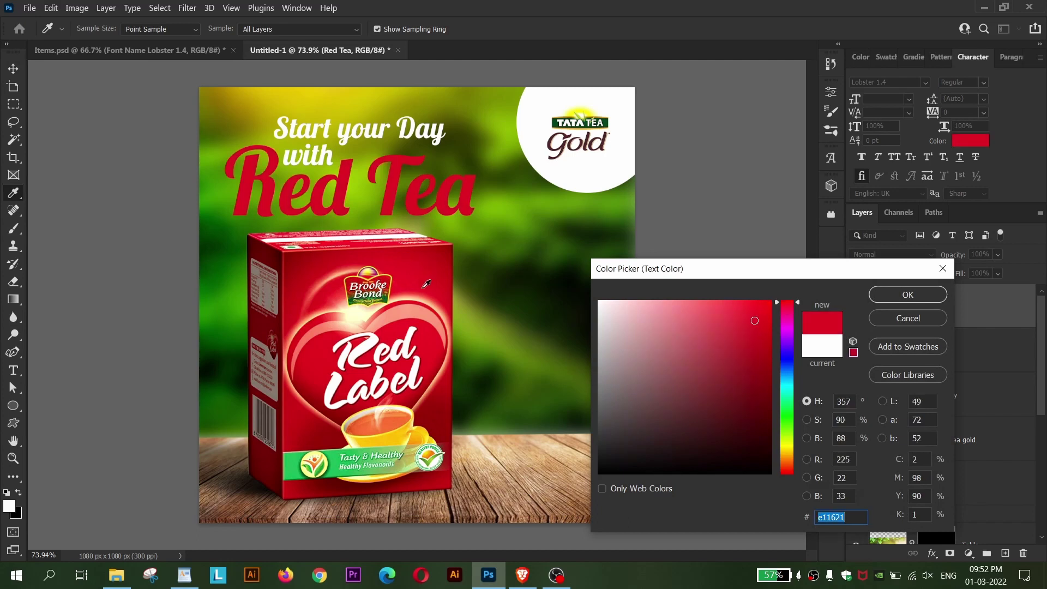
left_click(427, 284)
key("Return")
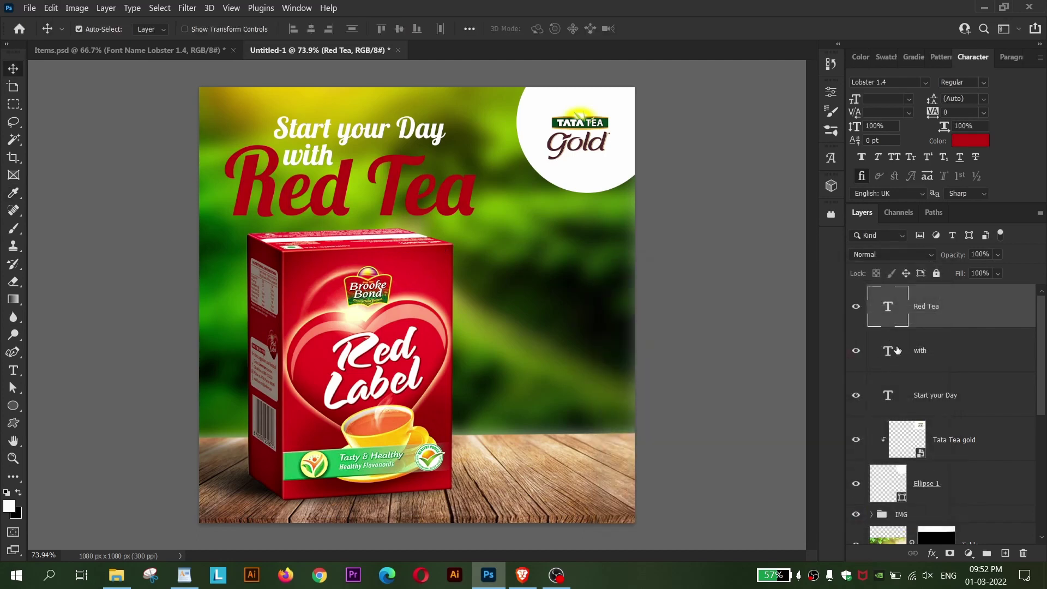
- Add a 6 px white stroke and a drop shadow (size 16, distance 24) to Red Tea
left_click(932, 554)
left_click(957, 458)
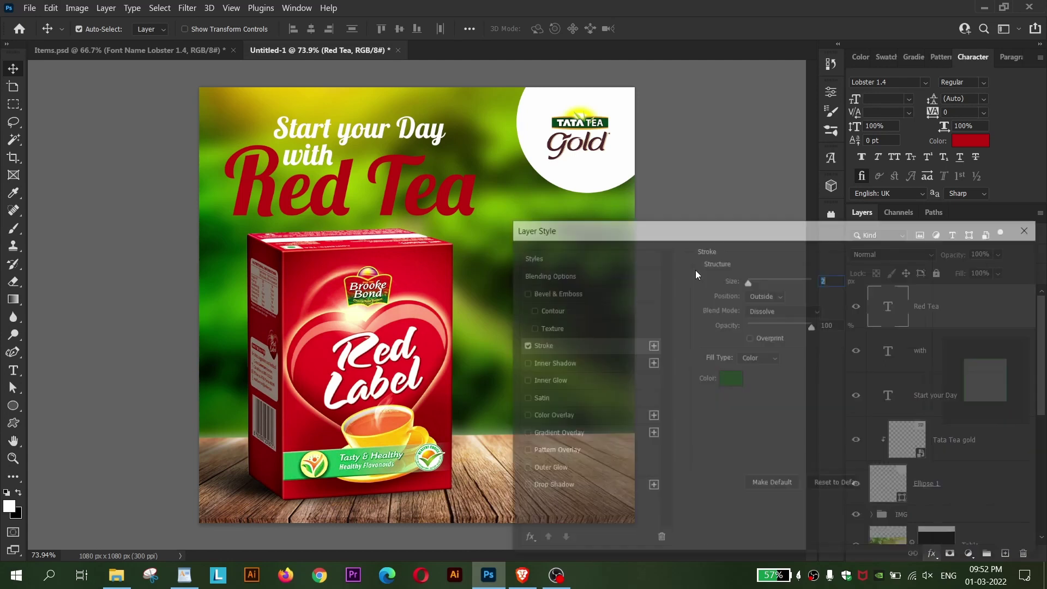
left_click(730, 377)
left_click(614, 307)
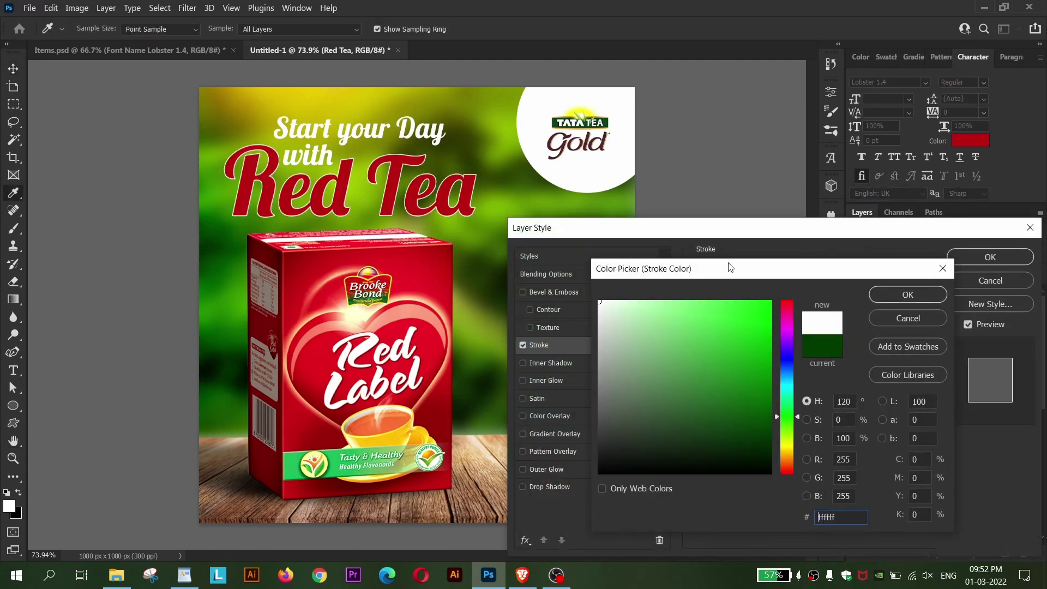
key("Return")
type("6")
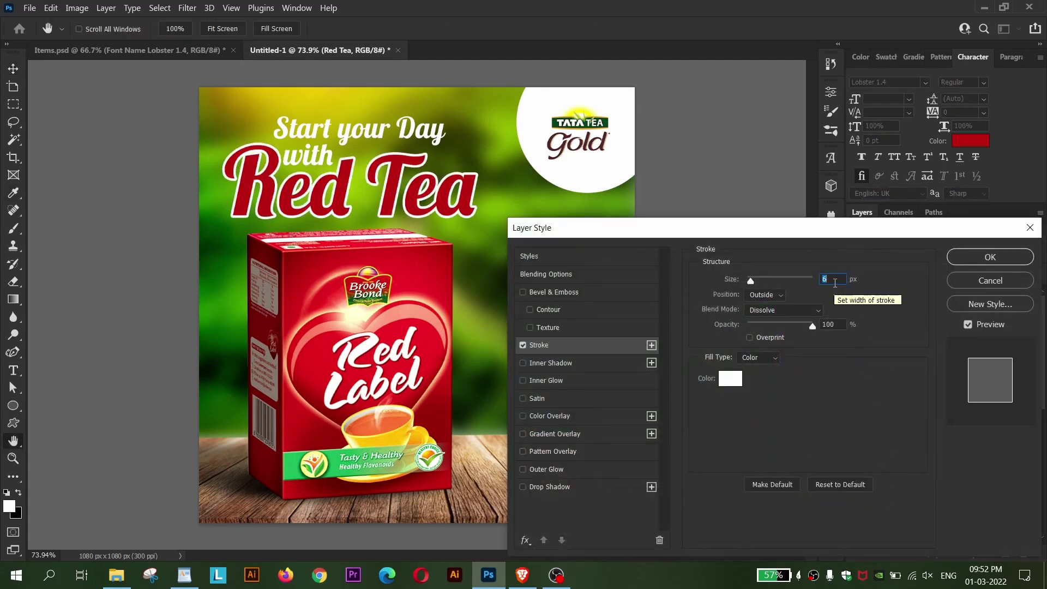
left_click(549, 487)
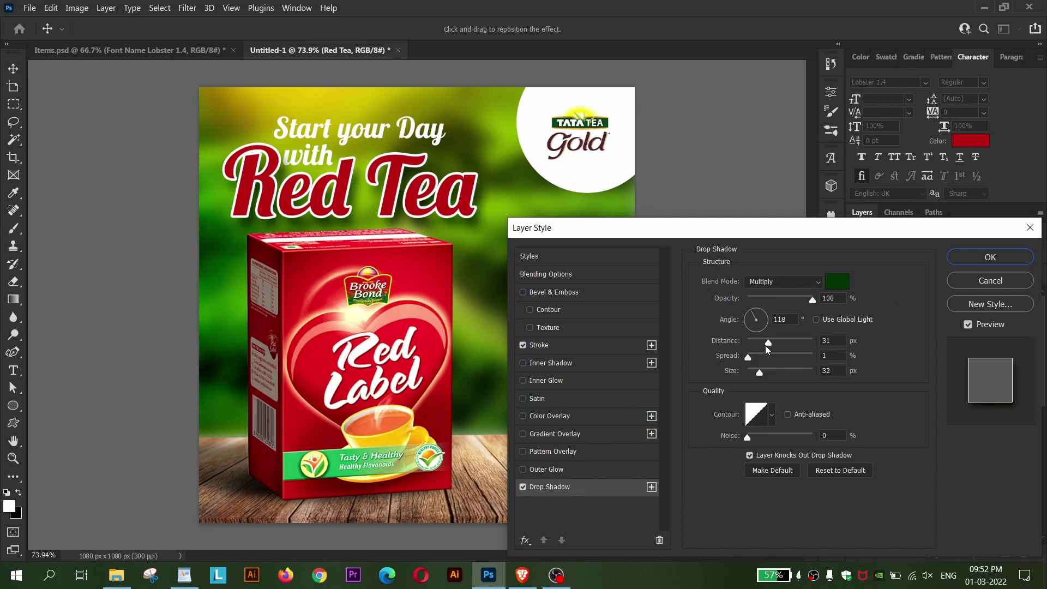
left_click_drag(760, 375, 756, 377)
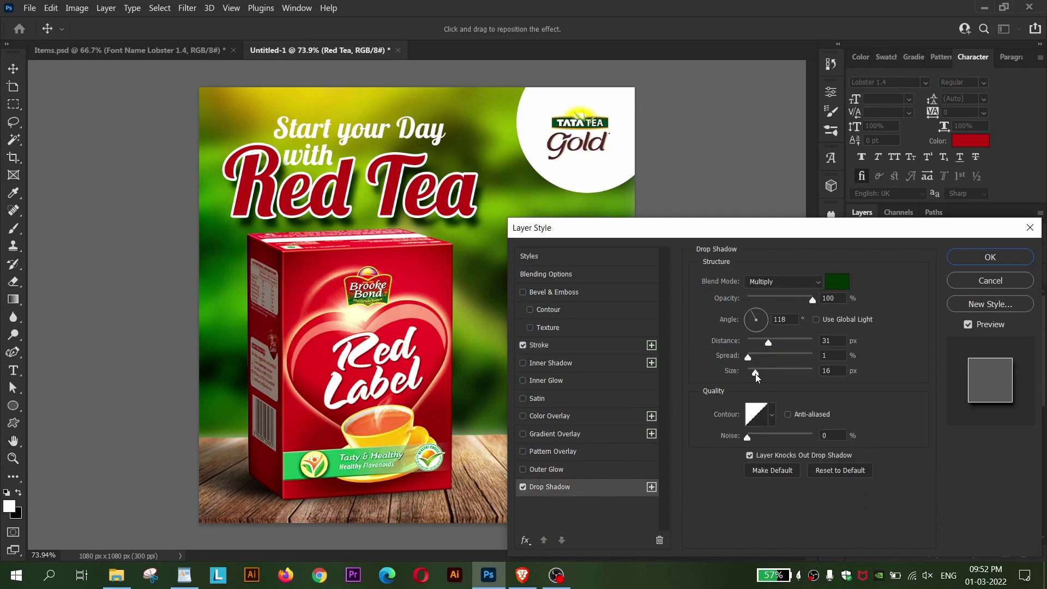
left_click_drag(768, 343, 764, 342)
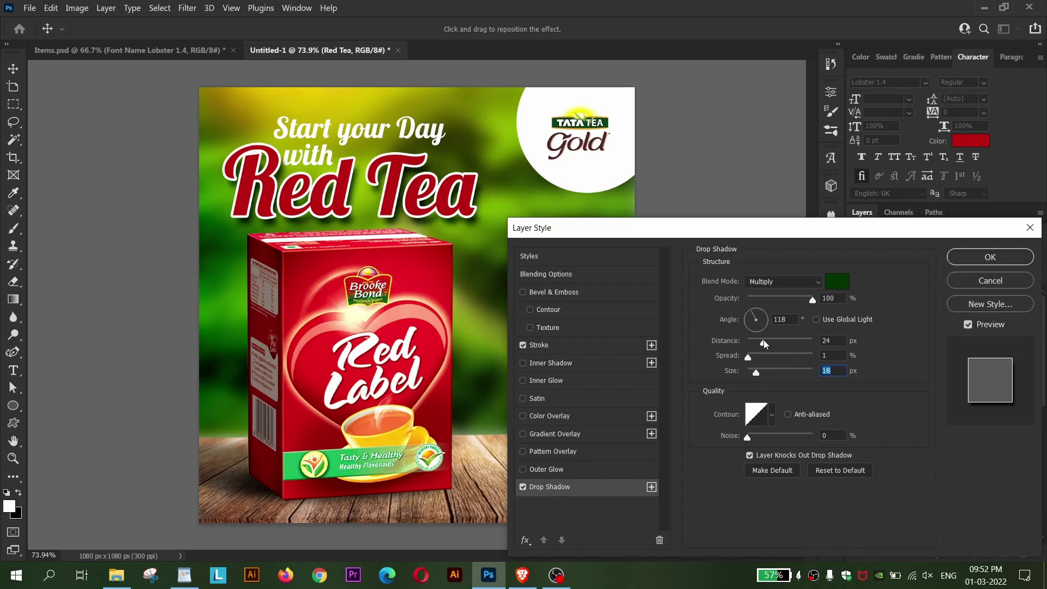
key("Return")
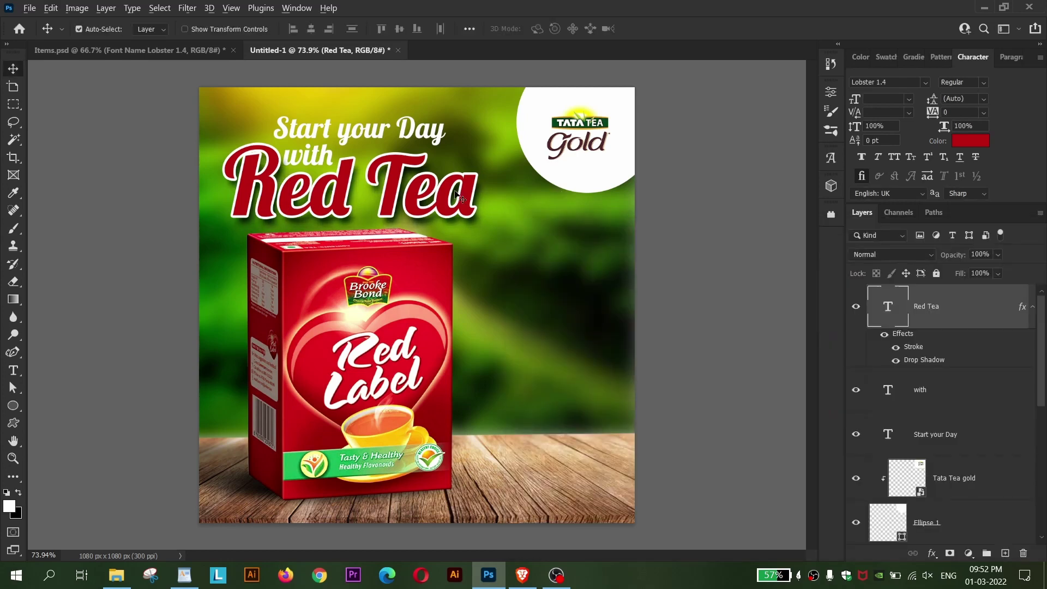
- Nudge 'Start your Day' up and scale Red Tea to about 105.7%
scroll(457, 196, "up", 2)
scroll(475, 245, "up", 1)
scroll(497, 308, "up", 1)
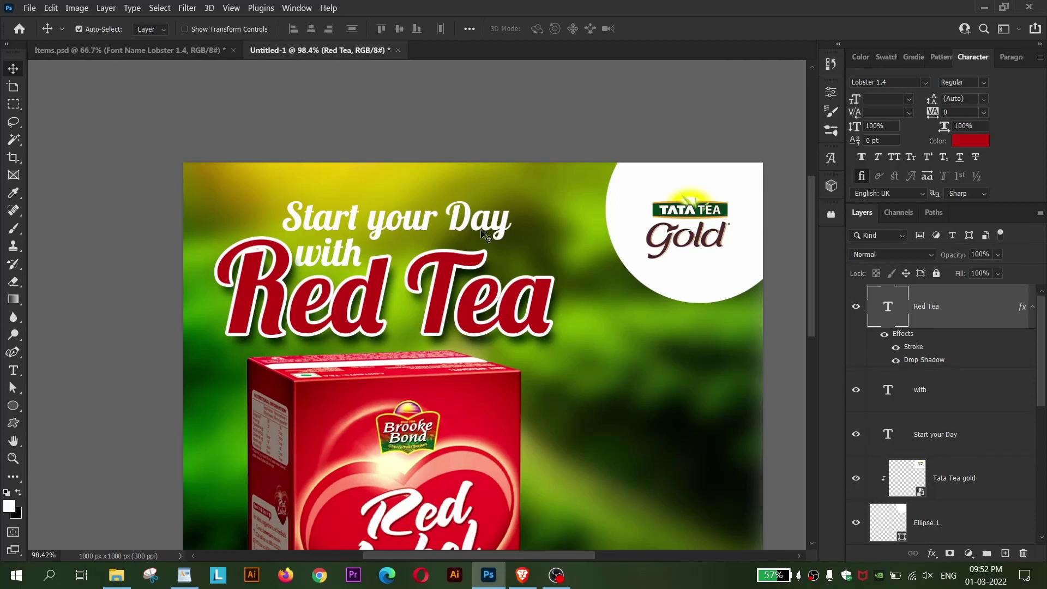
left_click_drag(483, 235, 484, 223)
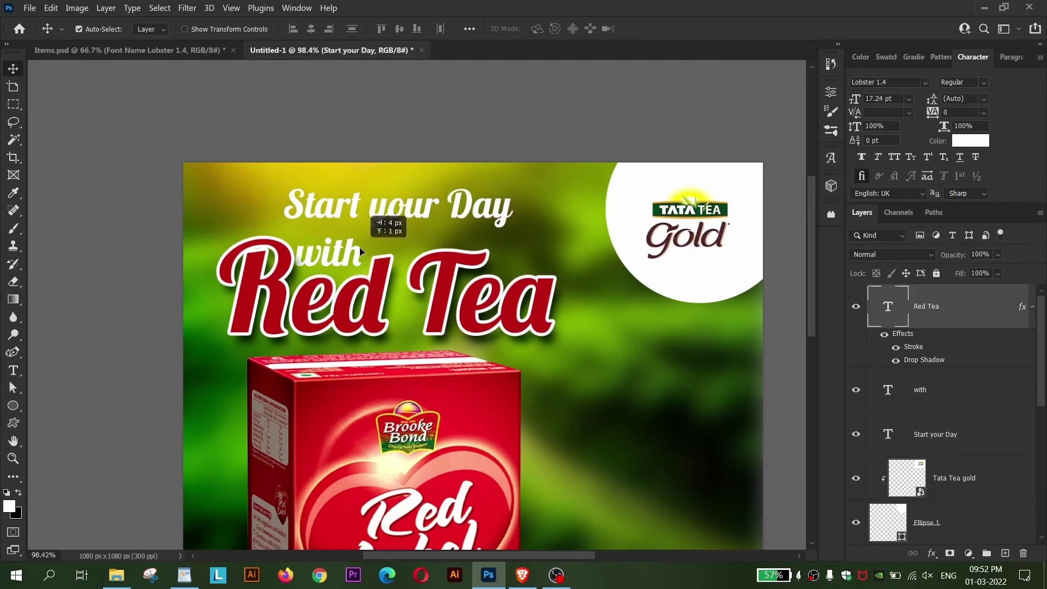
left_click_drag(360, 251, 349, 256)
key("ctrl+t")
left_click_drag(562, 292, 561, 297)
key("Return")
scroll(544, 232, "down", 4)
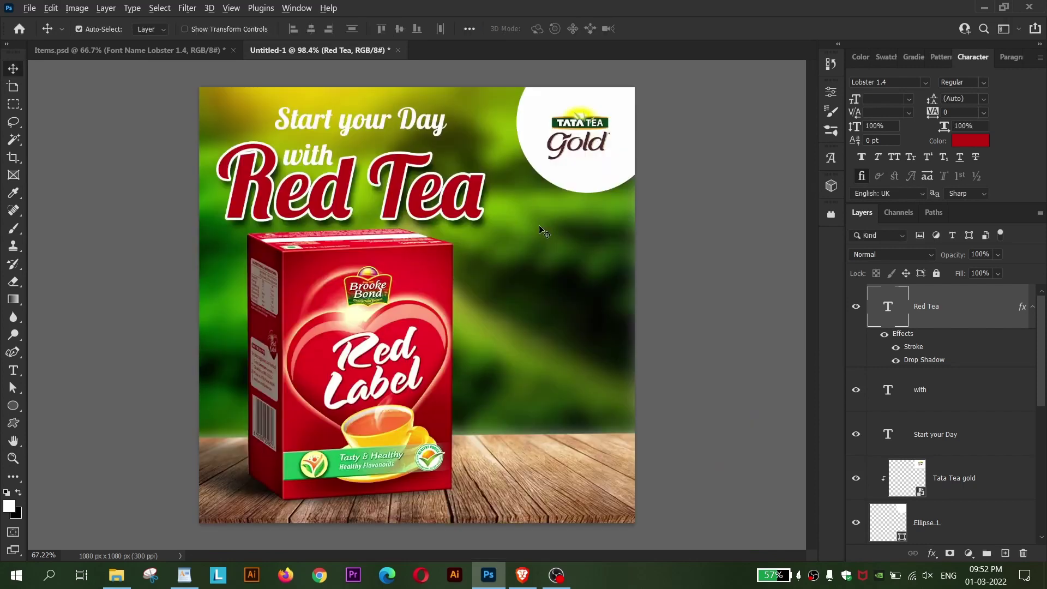
scroll(548, 262, "up", 1)
scroll(939, 439, "down", 5)
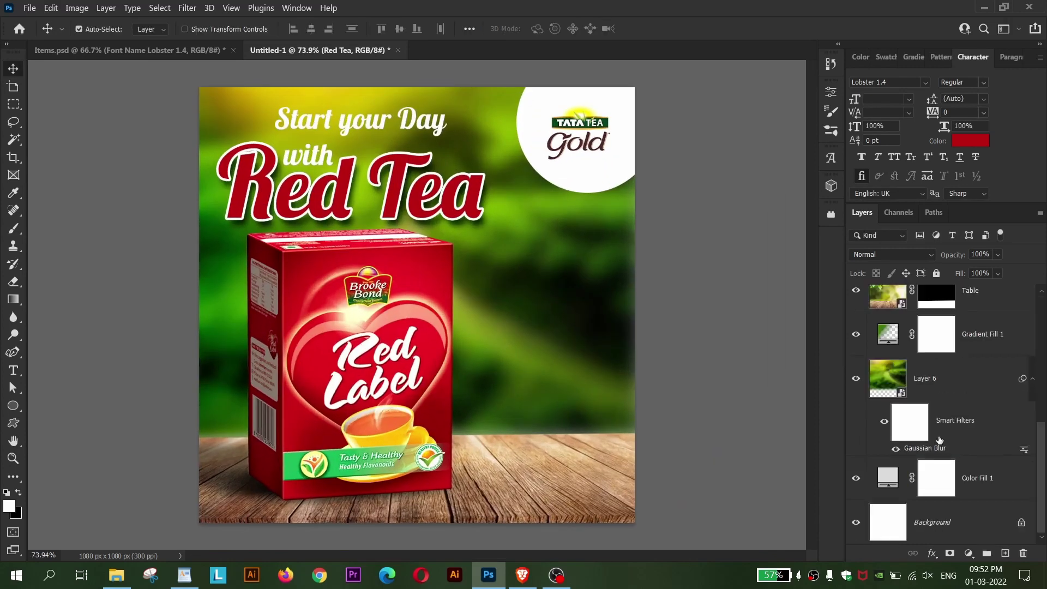
scroll(912, 420, "up", 3)
- Reposition the IMG product group with Free Transform and arrow-key nudges
left_click(906, 431)
key("ctrl+t")
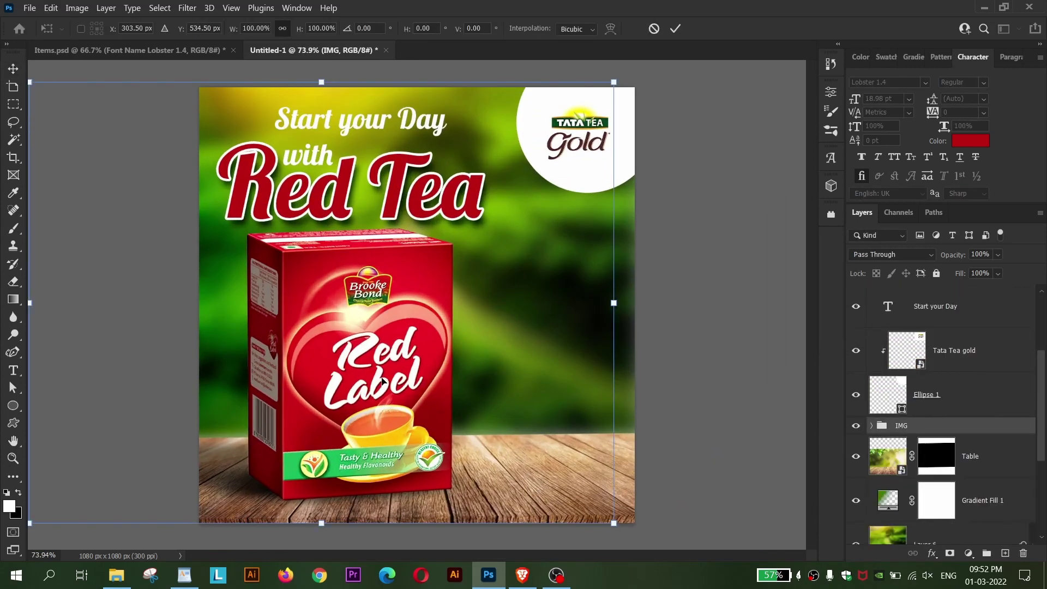
left_click_drag(382, 380, 384, 372)
key("Up")
key("Up")
key("Up")
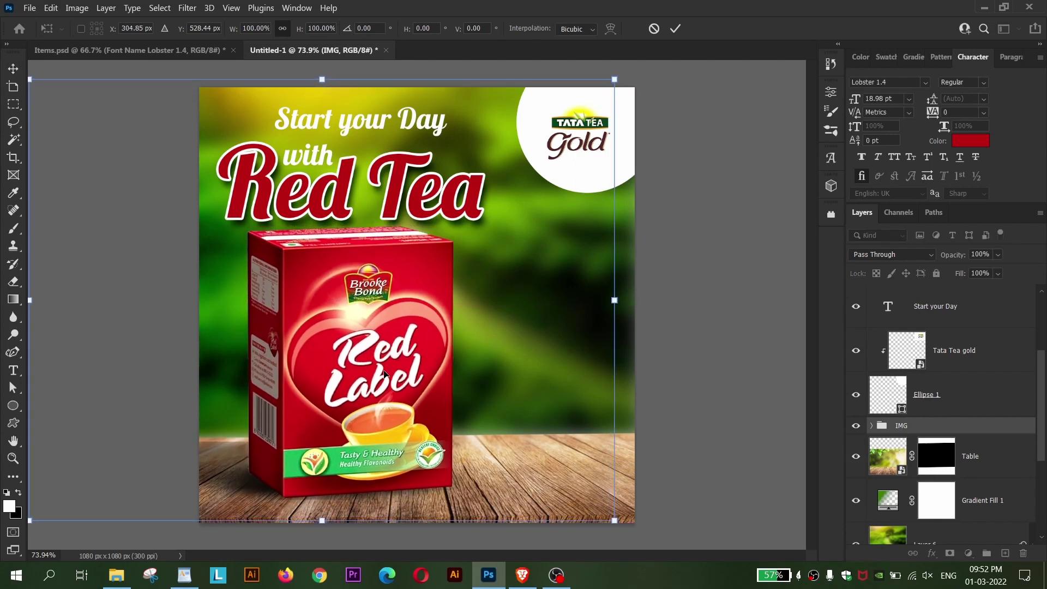
key("Up")
key("Up")
key("Up")
key("Up")
key("Up")
left_click_drag(384, 374, 385, 376)
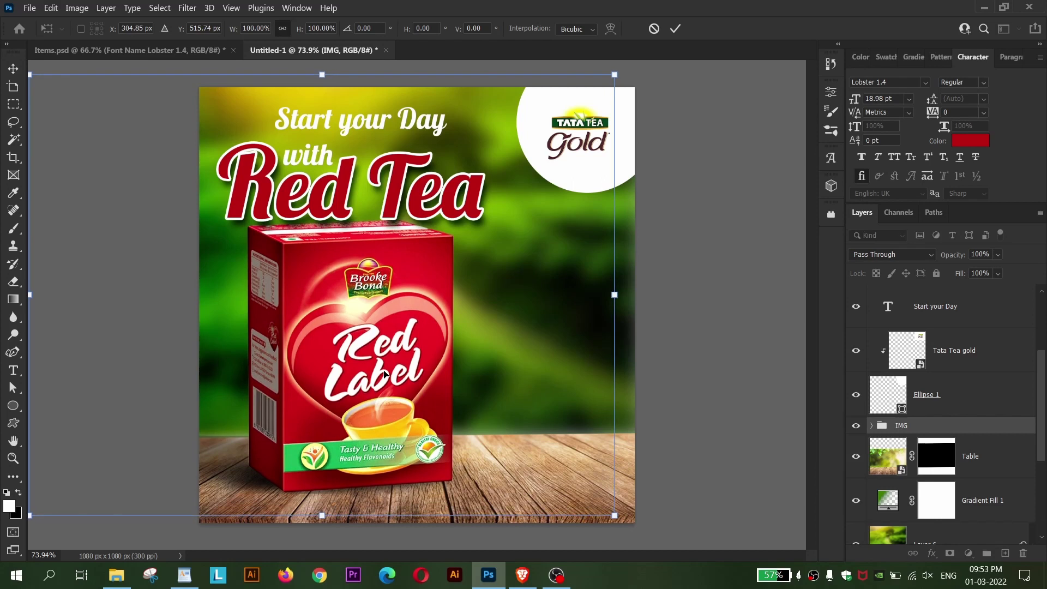
key("Return")
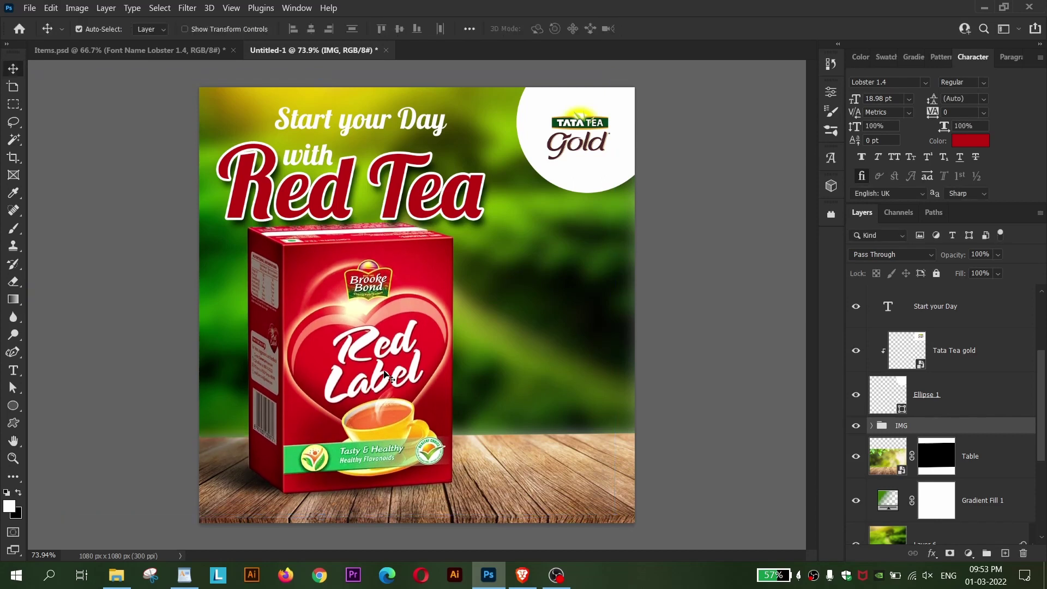
- Shrink the IMG group to 96.85% and shift the tea box slightly left
left_click(591, 479)
key("shift+Down")
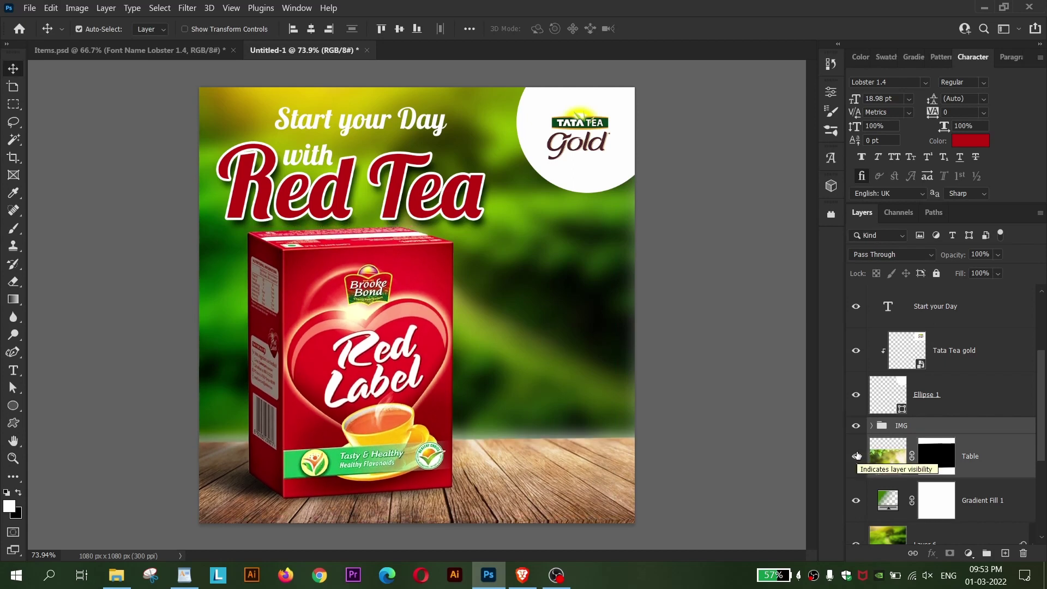
key("Up")
key("Up")
key("Up")
left_click_drag(415, 271, 413, 270)
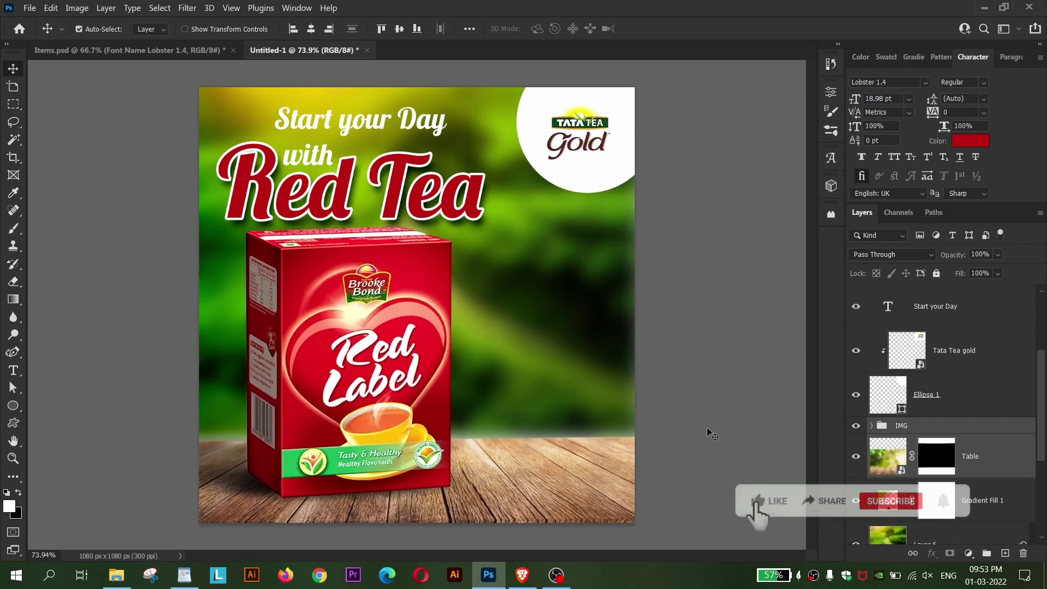
left_click(415, 271)
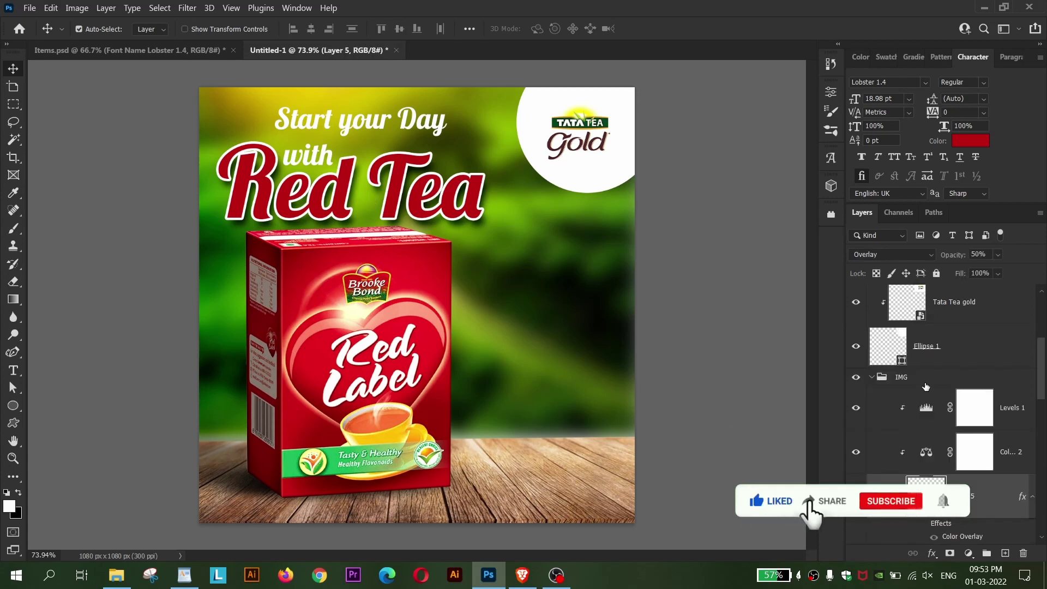
key("ctrl+t")
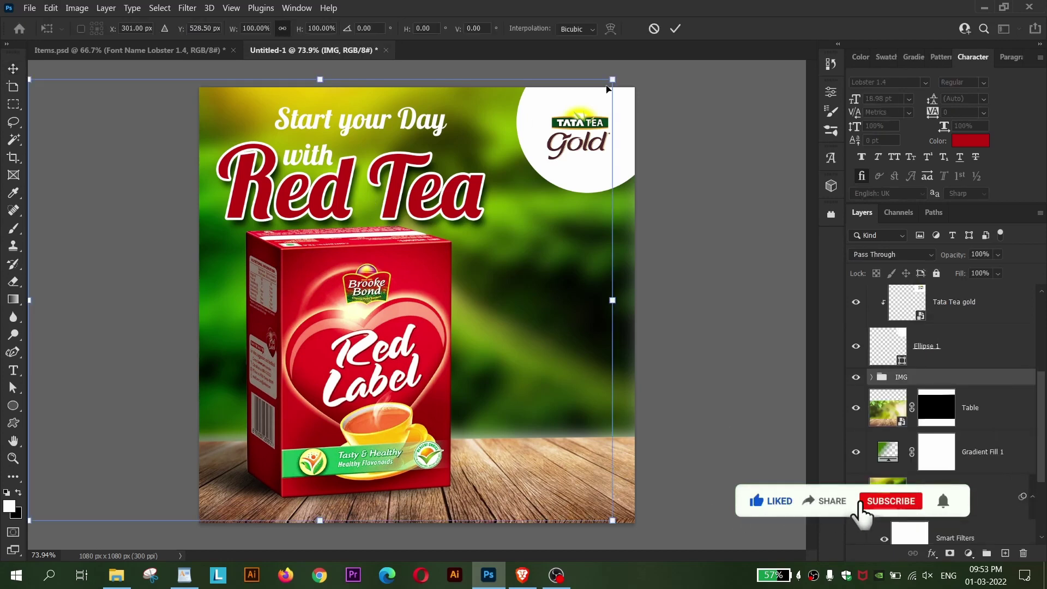
left_click_drag(615, 80, 608, 108)
key("Return")
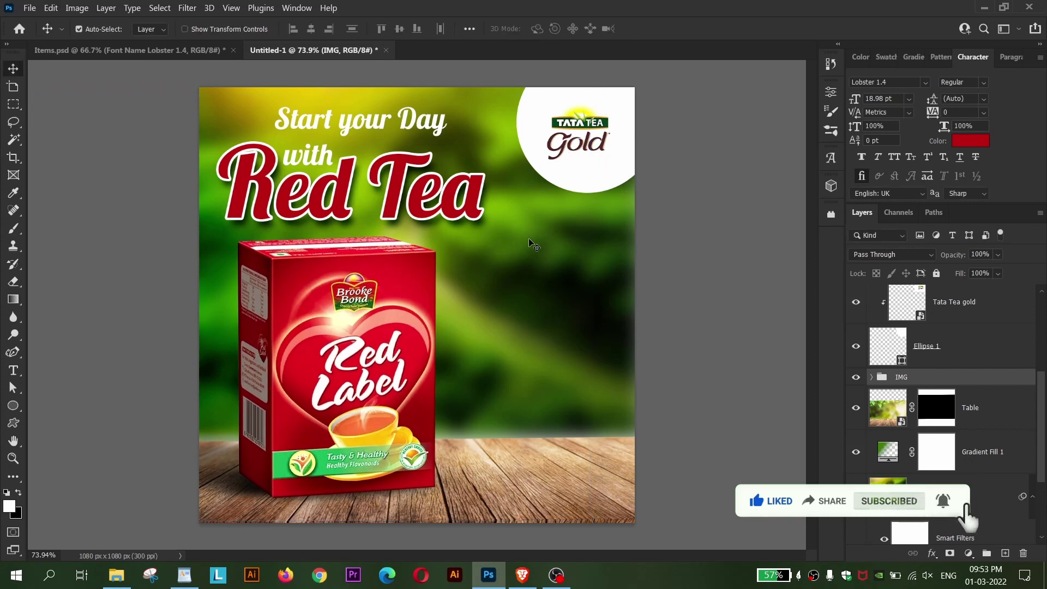
key("shift+Left")
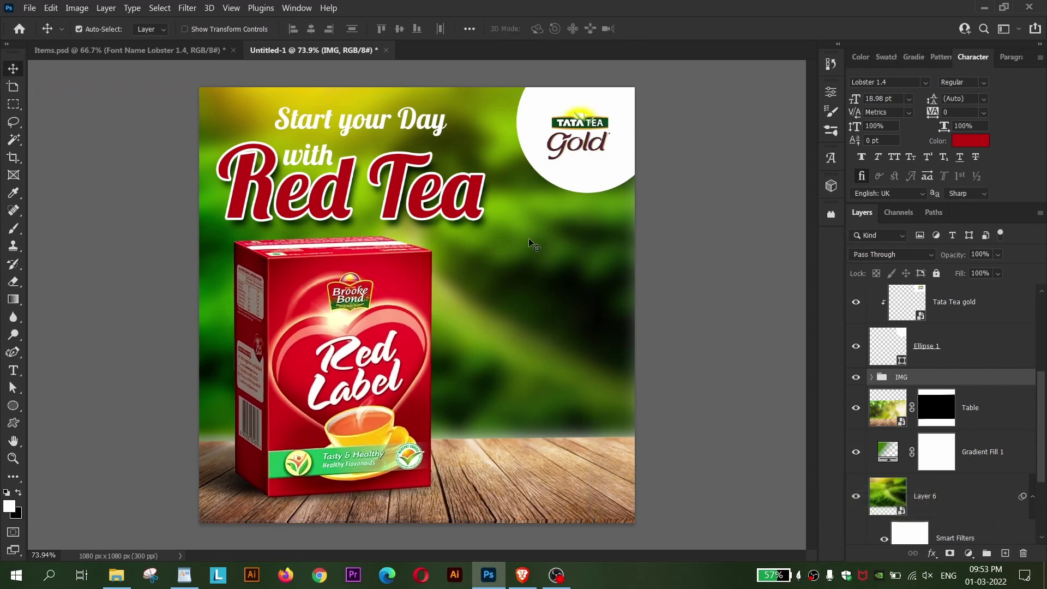
- Raise the wooden table and slightly enlarge the blurred background Layer 6
left_click(583, 470)
key("shift+Up")
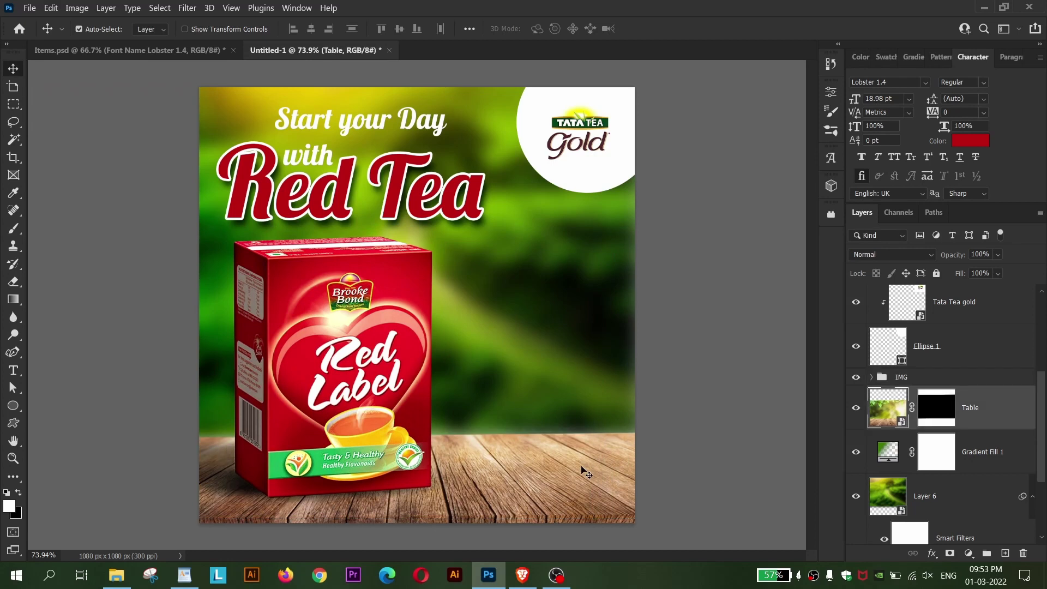
left_click_drag(582, 466, 582, 463)
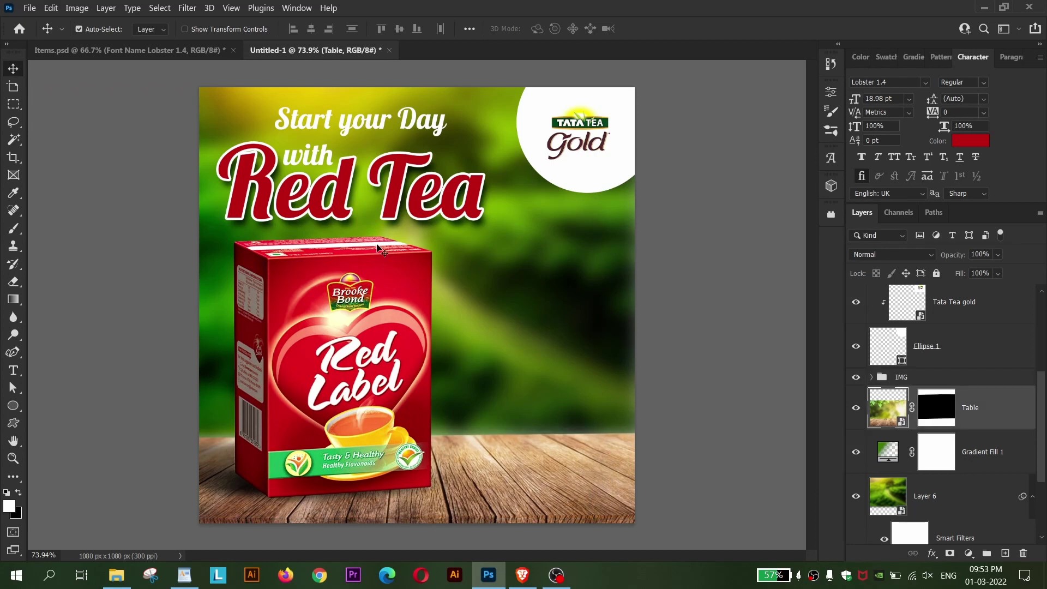
key("alt+bracketleft")
key("alt+bracketleft")
key("ctrl+t")
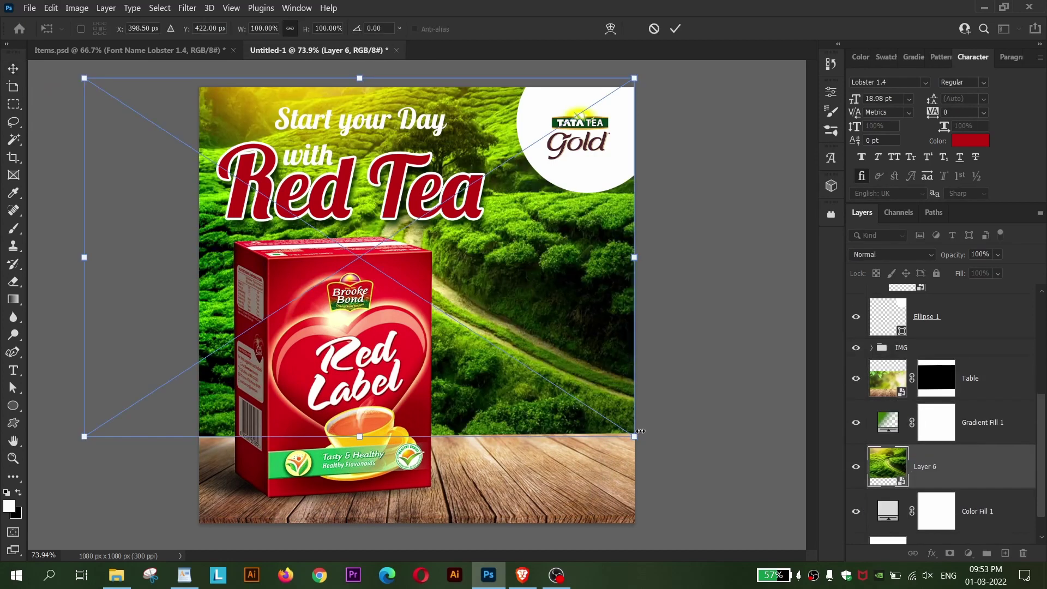
left_click_drag(640, 431, 644, 436)
key("Return")
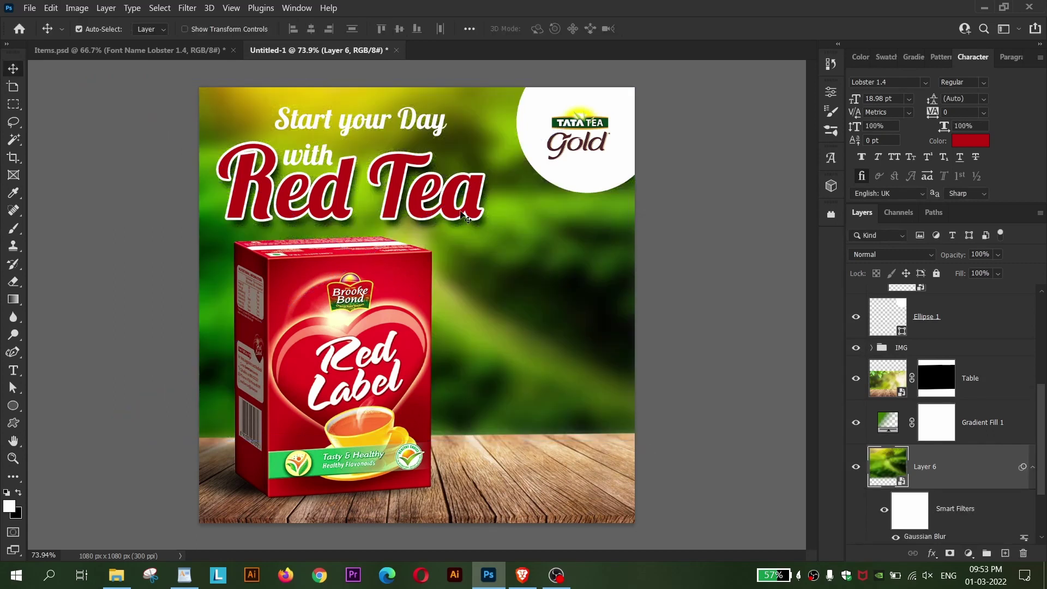
left_click(397, 189)
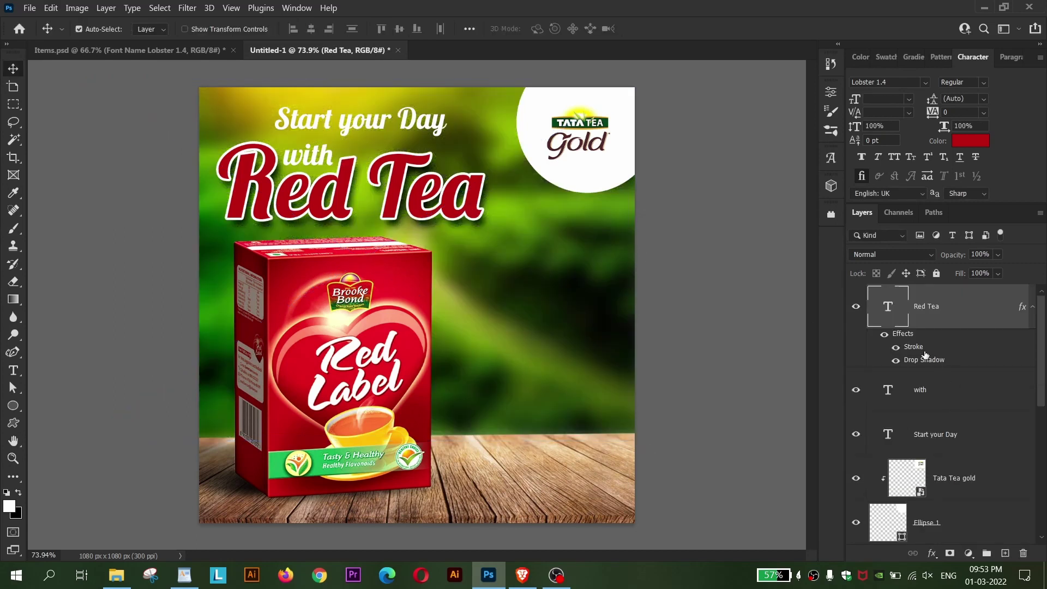
- Copy Red Tea's effects onto 'with' and change its stroke colour to black
left_click_drag(903, 334, 929, 385)
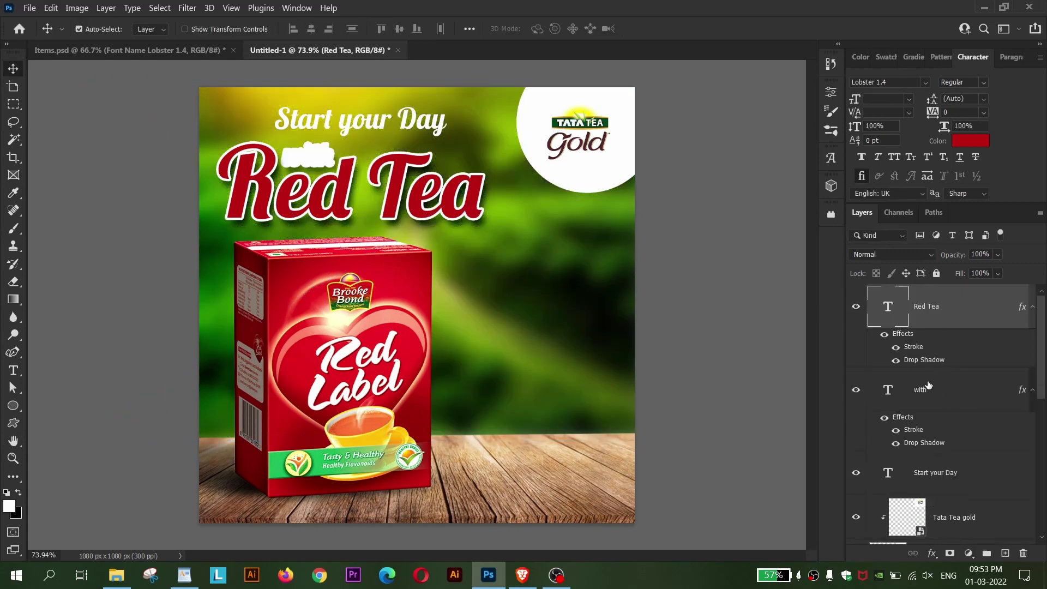
double_click(915, 431)
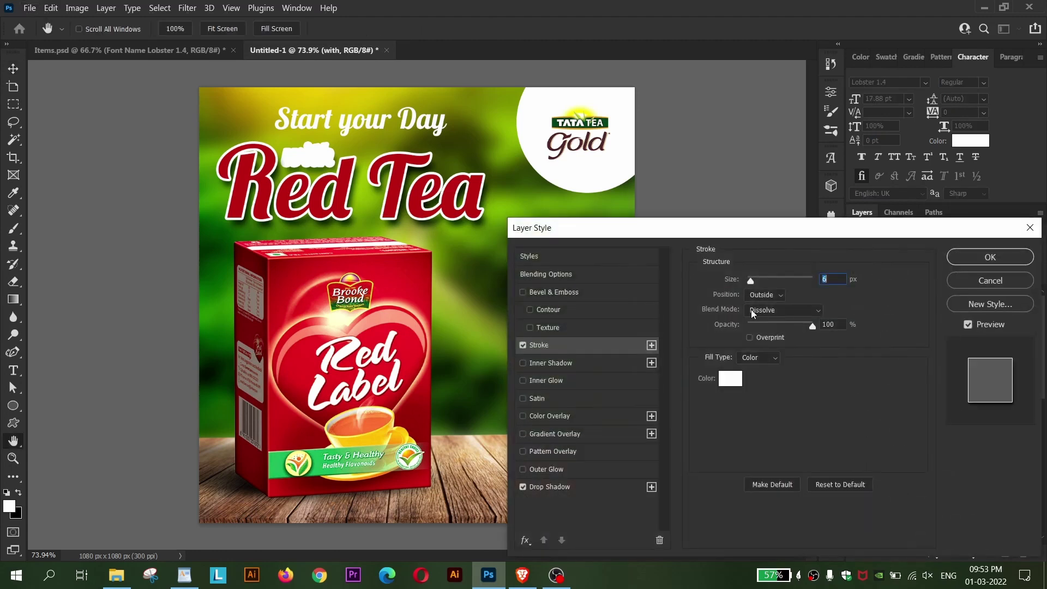
left_click(730, 380)
key("Return")
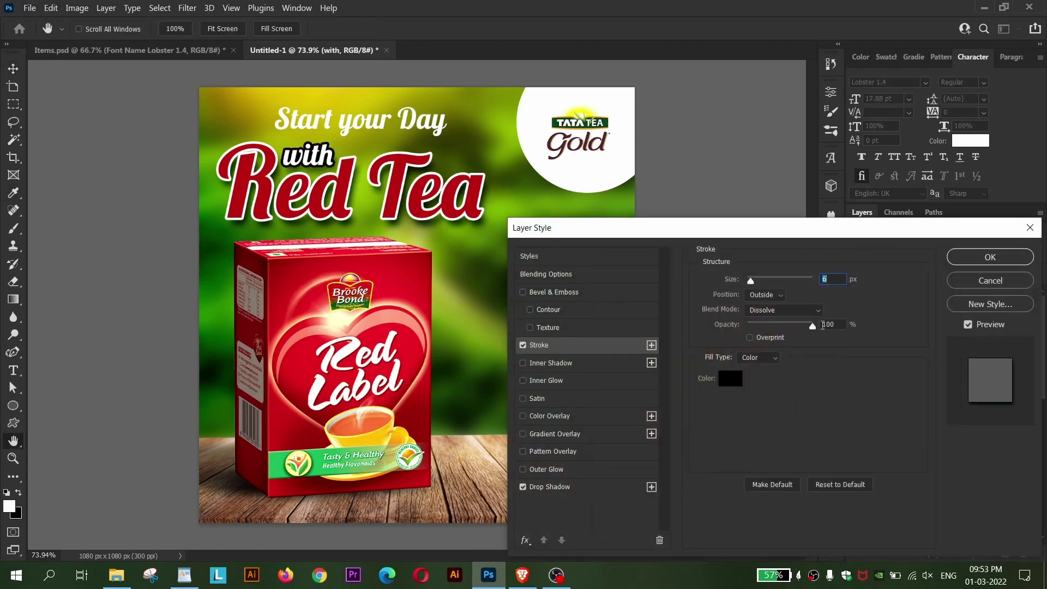
- Set the 'with' drop shadow to distance 11 and size 7, and apply the style
left_click(586, 486)
mouse_move(757, 374)
left_mouse_down()
mouse_move(747, 374)
mouse_move(755, 343)
left_mouse_up()
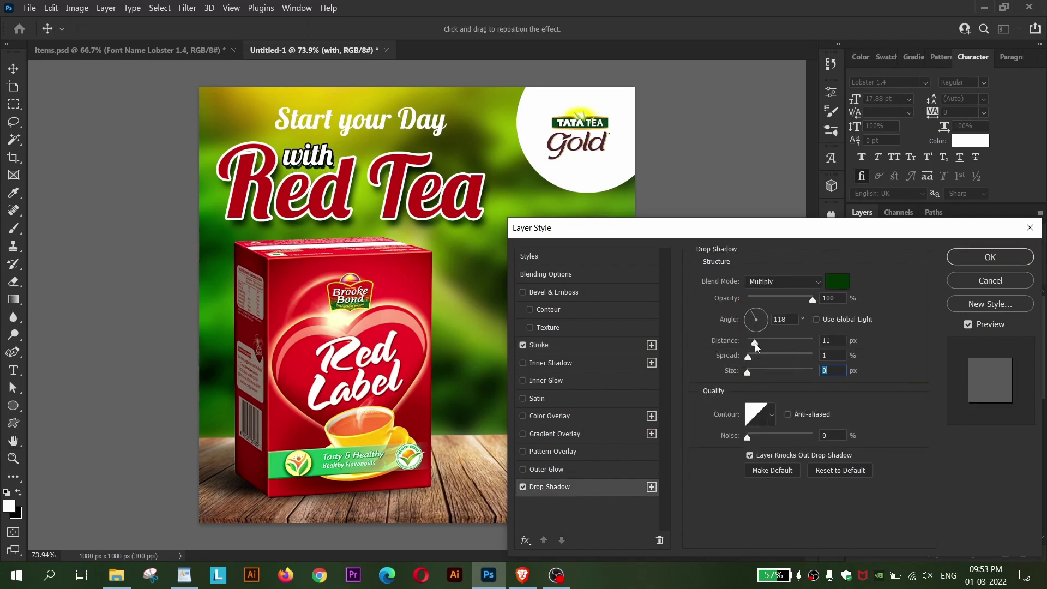
left_click(755, 344)
left_click(753, 376)
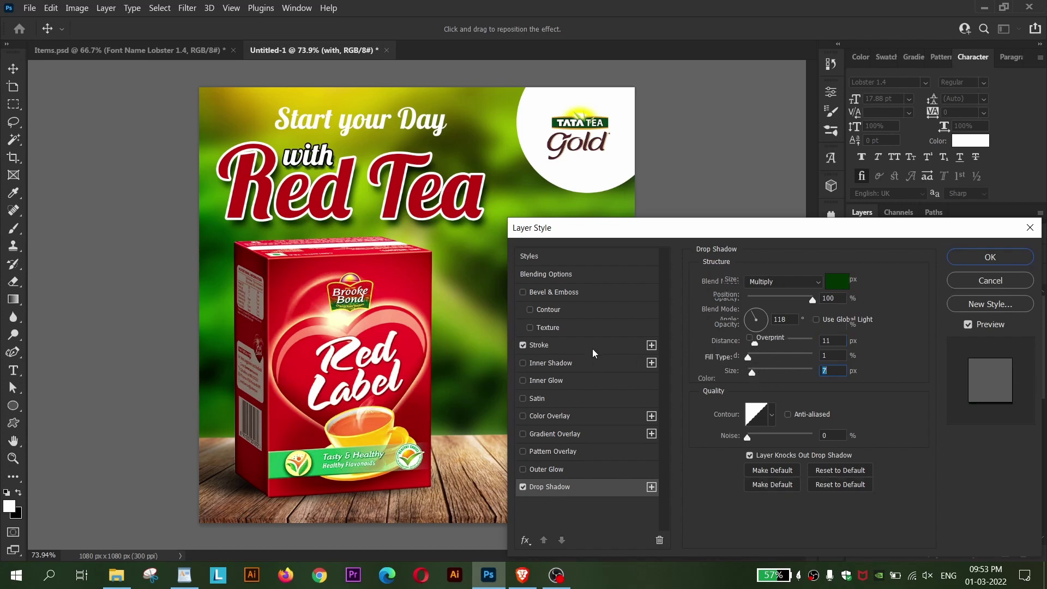
left_click(573, 345)
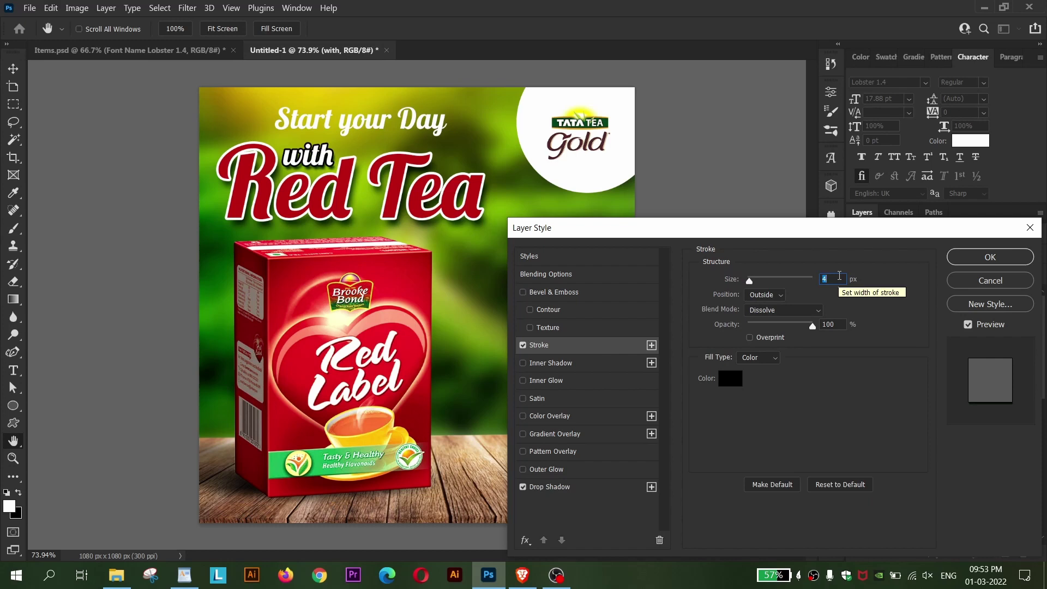
key("Return")
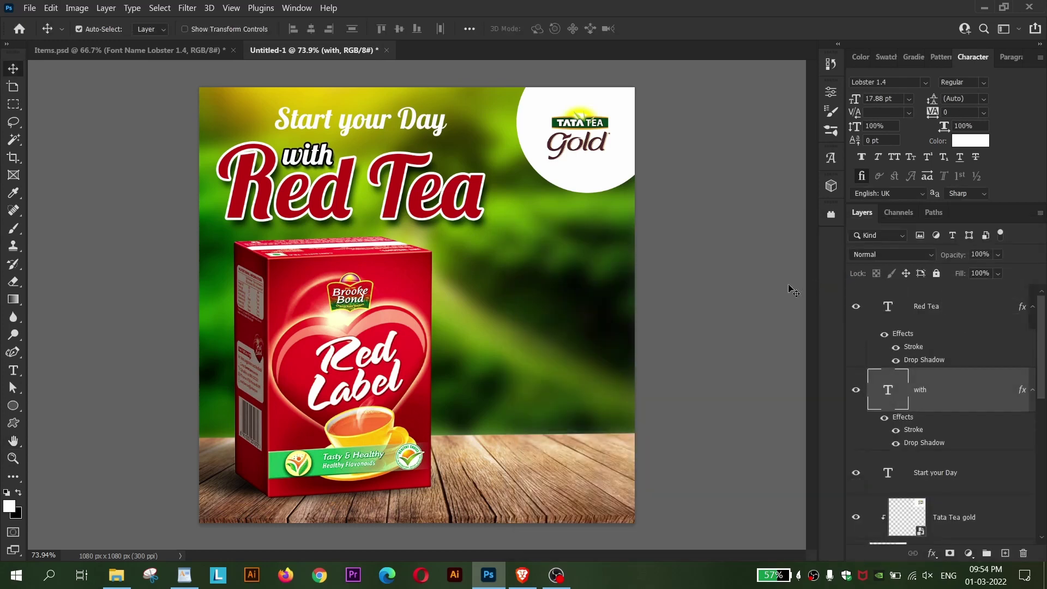
- Copy the 'with' layer's black outline and drop shadow onto Start your Day
scroll(361, 141, "up", 3)
scroll(358, 122, "up", 2)
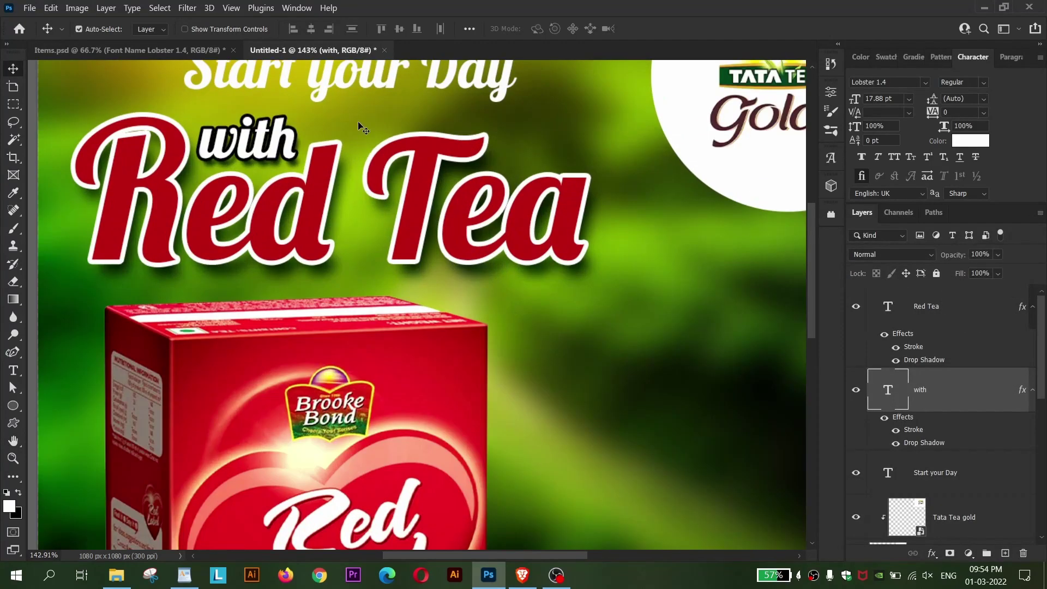
left_click_drag(351, 185, 380, 217)
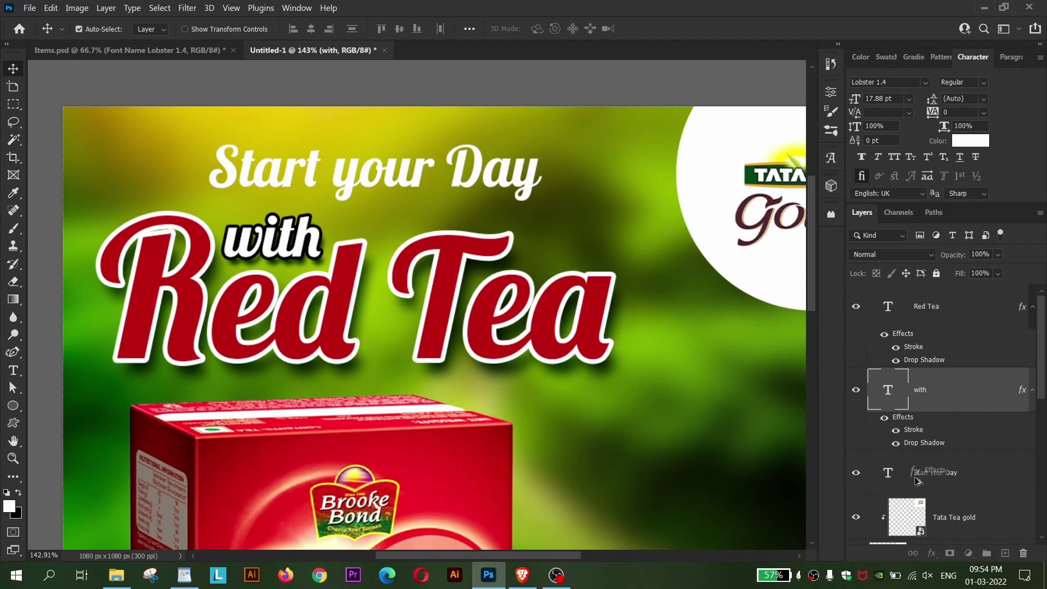
left_click_drag(903, 419, 933, 472)
- Enlarge Start your Day to about 108%
left_click(944, 472)
key("ctrl+t")
mouse_move(556, 174)
left_mouse_down()
mouse_move(580, 174)
mouse_move(515, 178)
mouse_move(559, 184)
left_mouse_up()
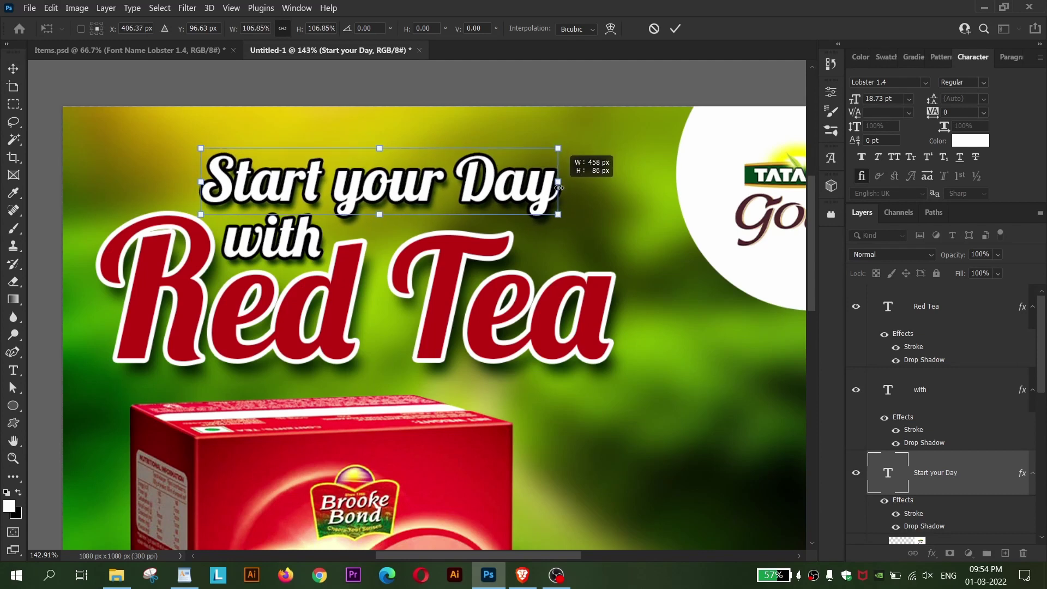
key("Return")
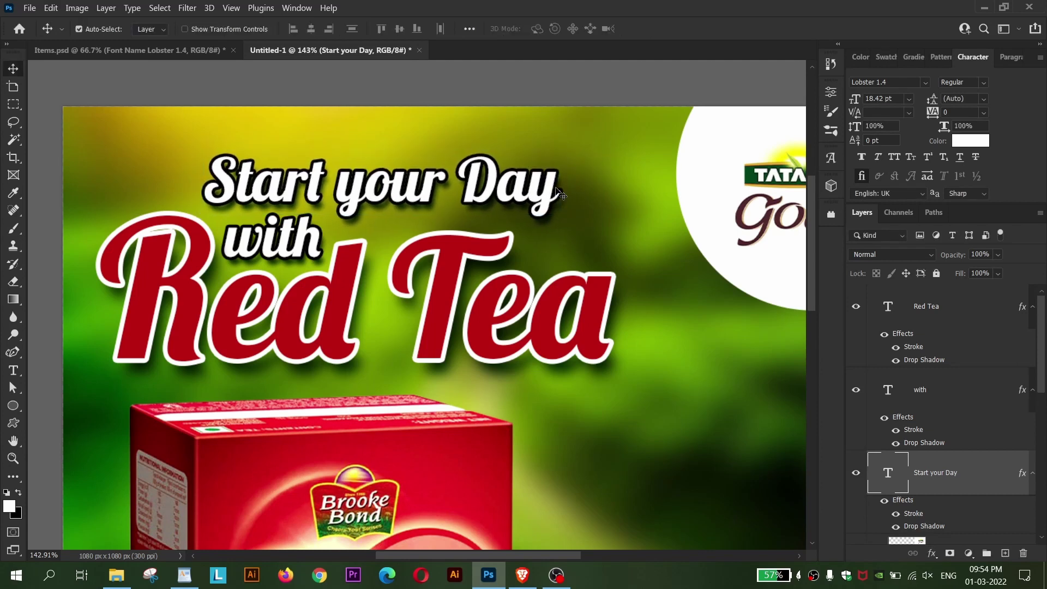
scroll(565, 175, "down", 3)
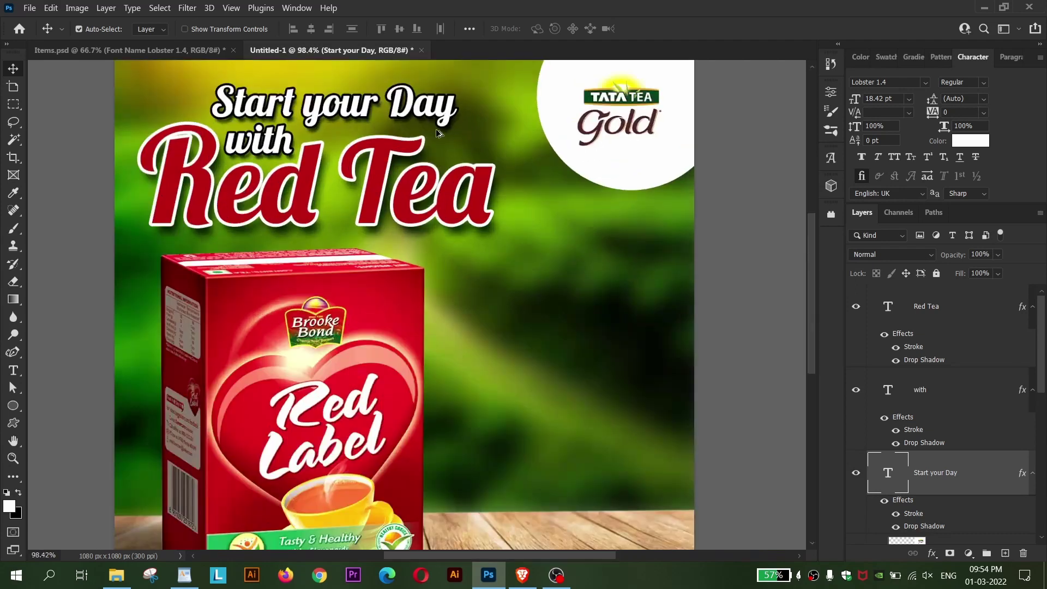
scroll(565, 174, "up", 3)
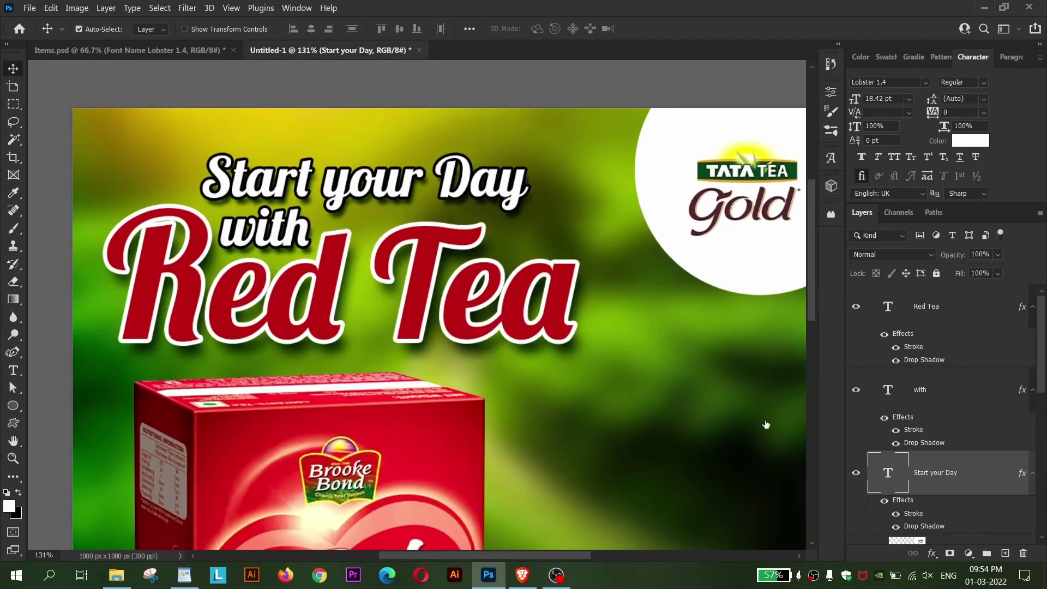
- Keep the black outline, and give the drop shadow a 7 px size and near-black #141414 colour
left_click(736, 383)
left_click(758, 347)
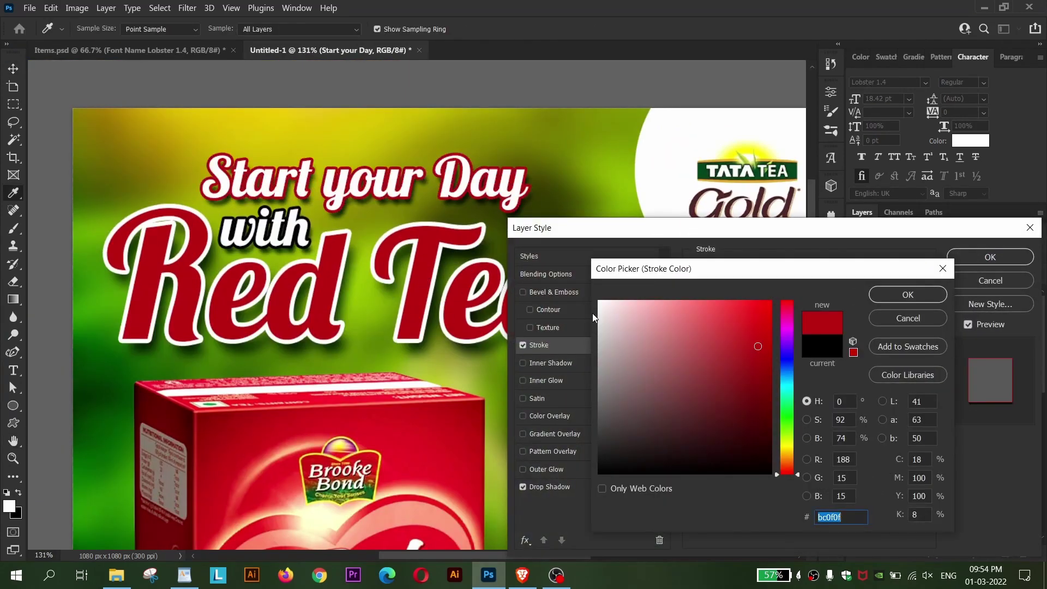
left_click(902, 319)
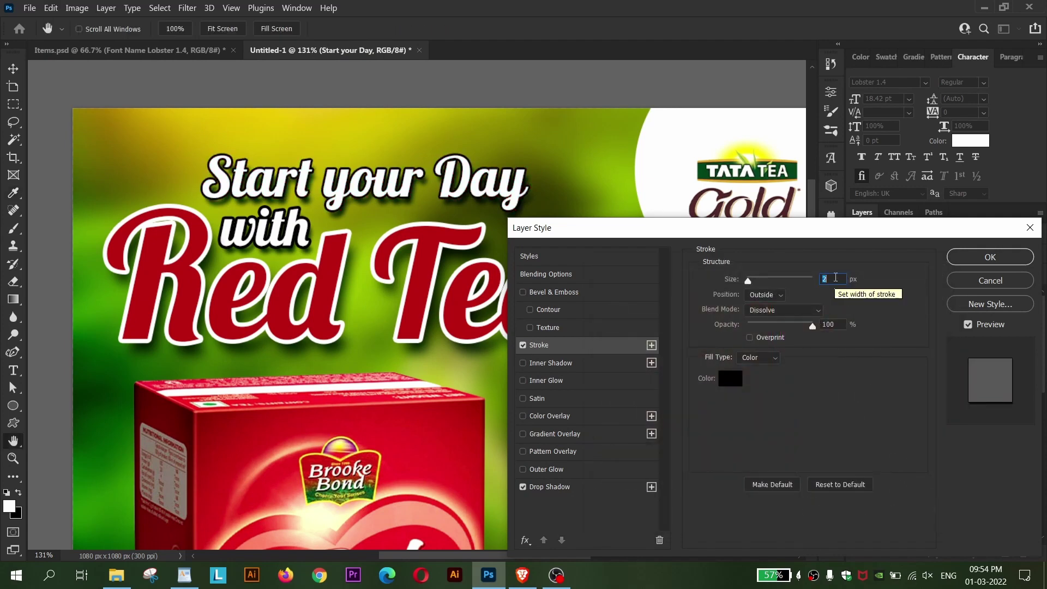
left_click(632, 486)
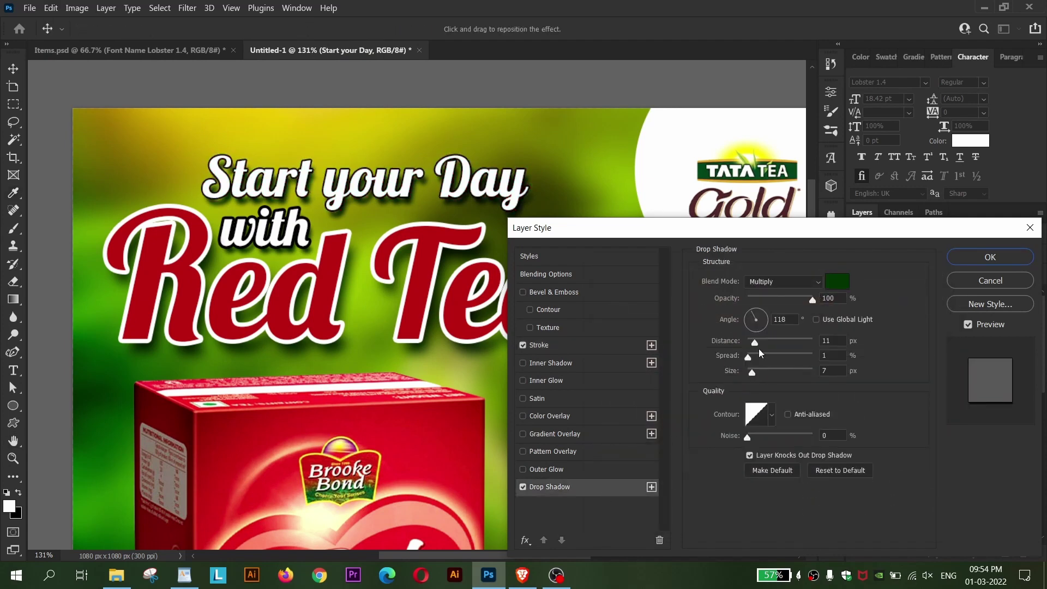
left_click_drag(753, 376, 753, 347)
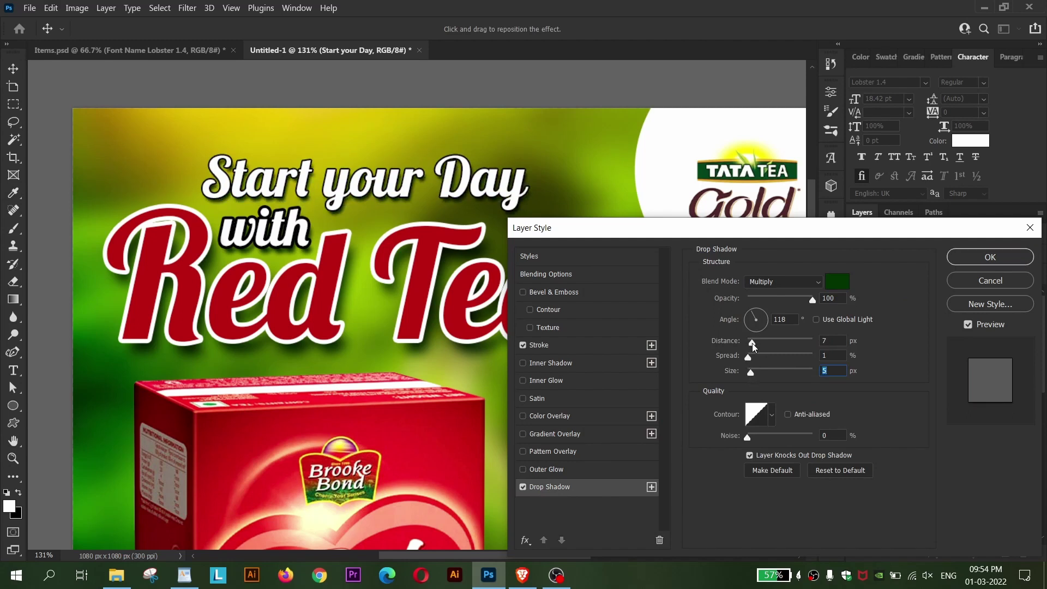
left_click(825, 287)
left_click_drag(603, 460, 581, 464)
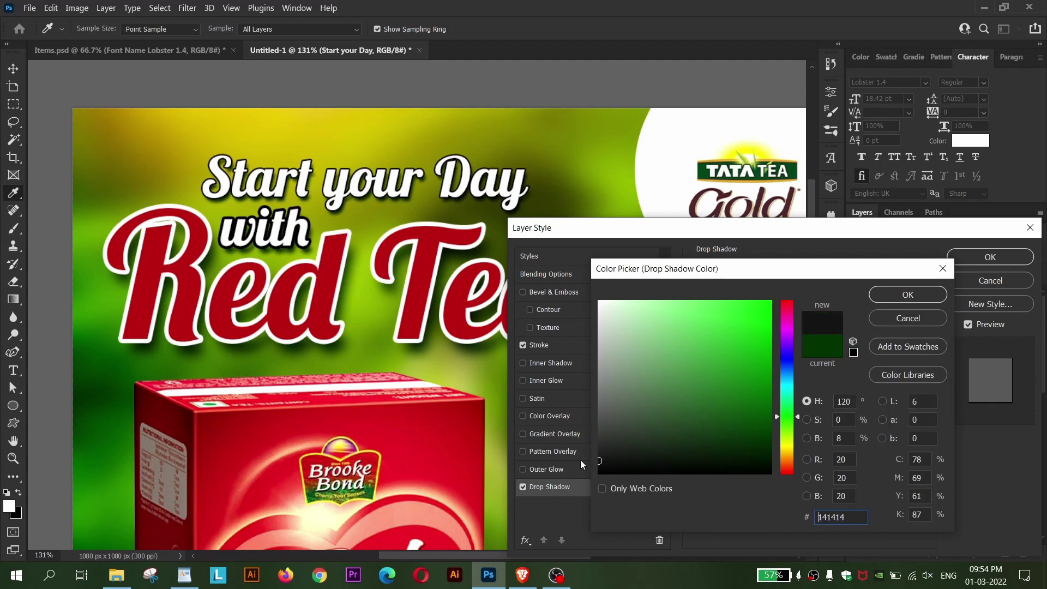
key("Return")
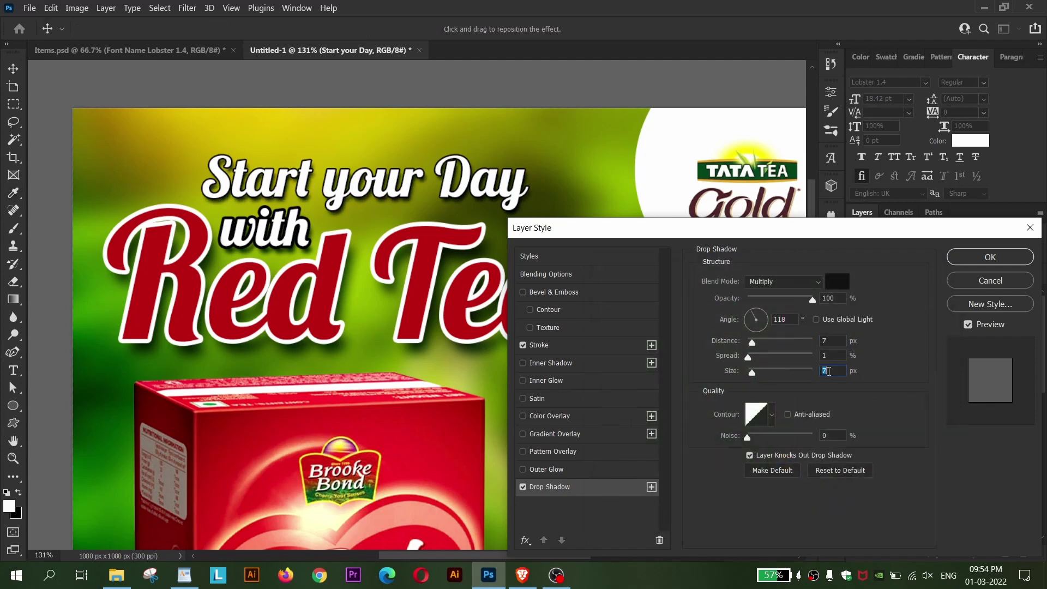
- Set the shadow distance to 9 px, apply it, and copy the effects onto 'with'
left_click(834, 340)
key("Up")
key("Up")
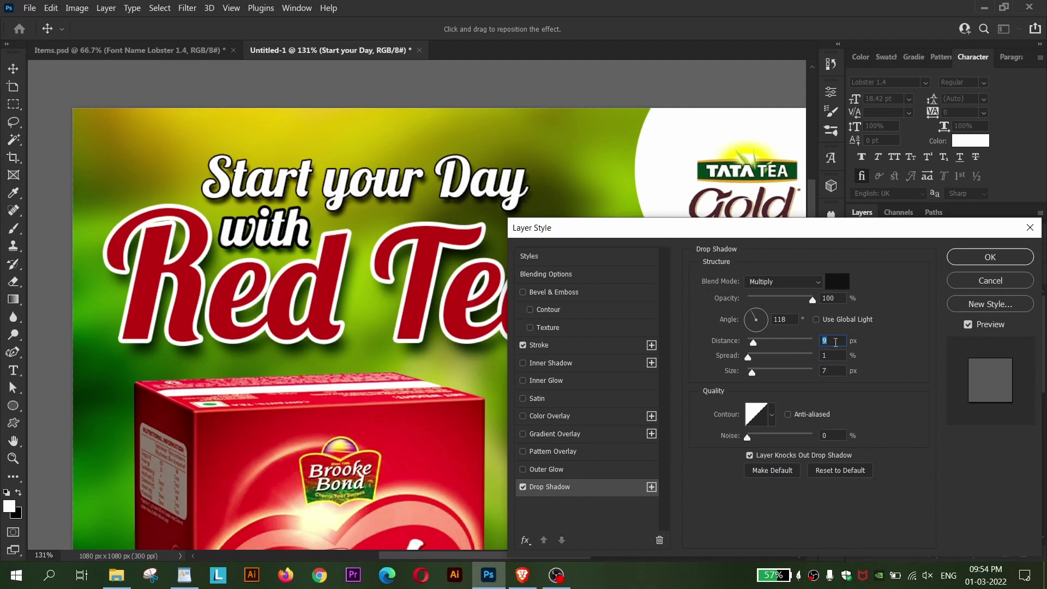
key("Return")
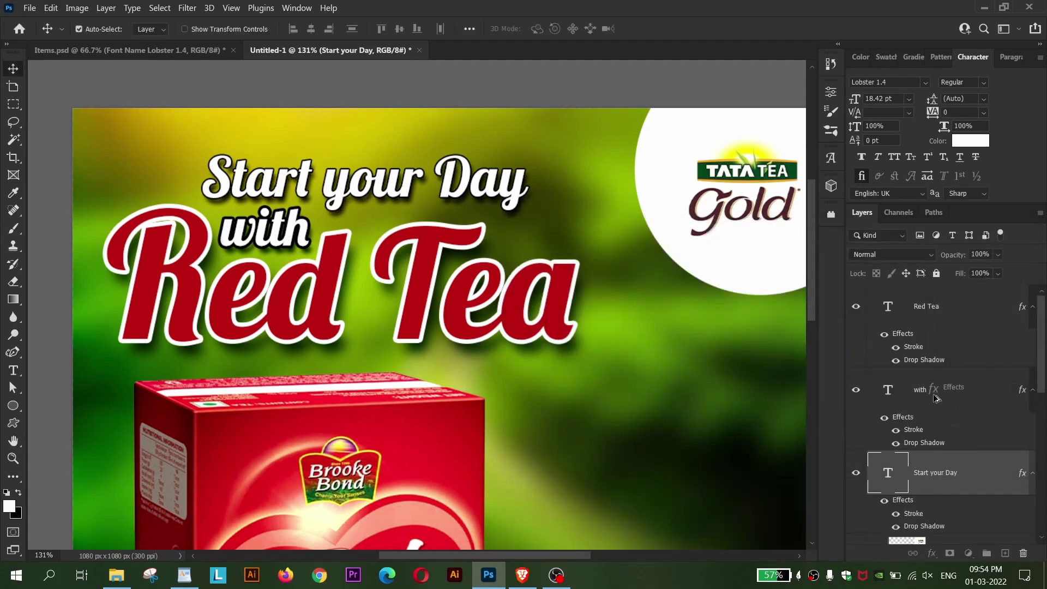
left_click_drag(908, 501, 949, 388)
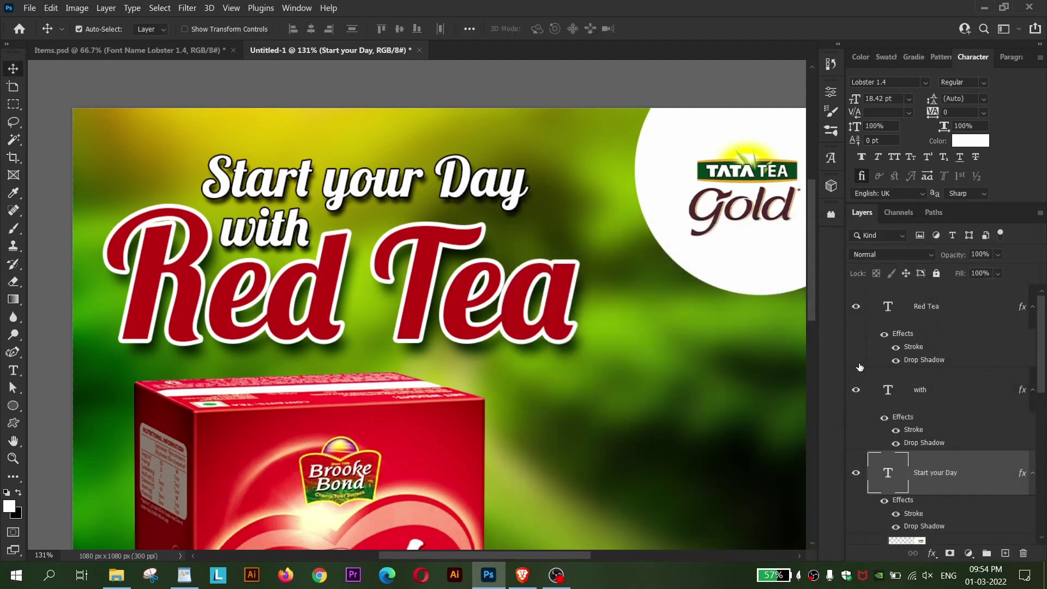
left_click(944, 390)
- Stretch the Red Tea text to about 107% width
left_click(558, 300)
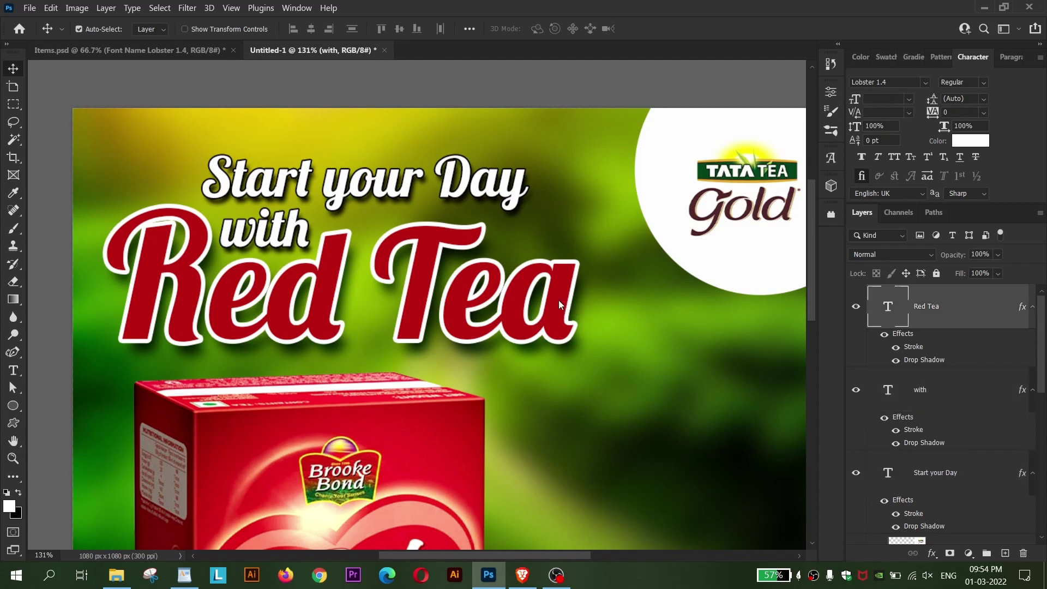
key("ctrl+t")
left_click_drag(580, 286, 627, 275)
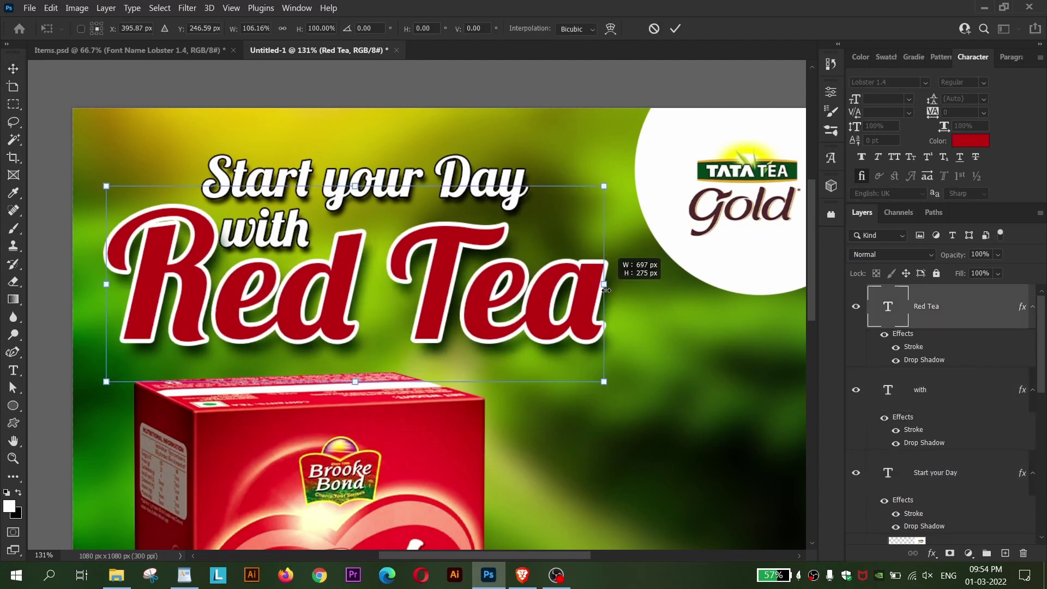
key("Return")
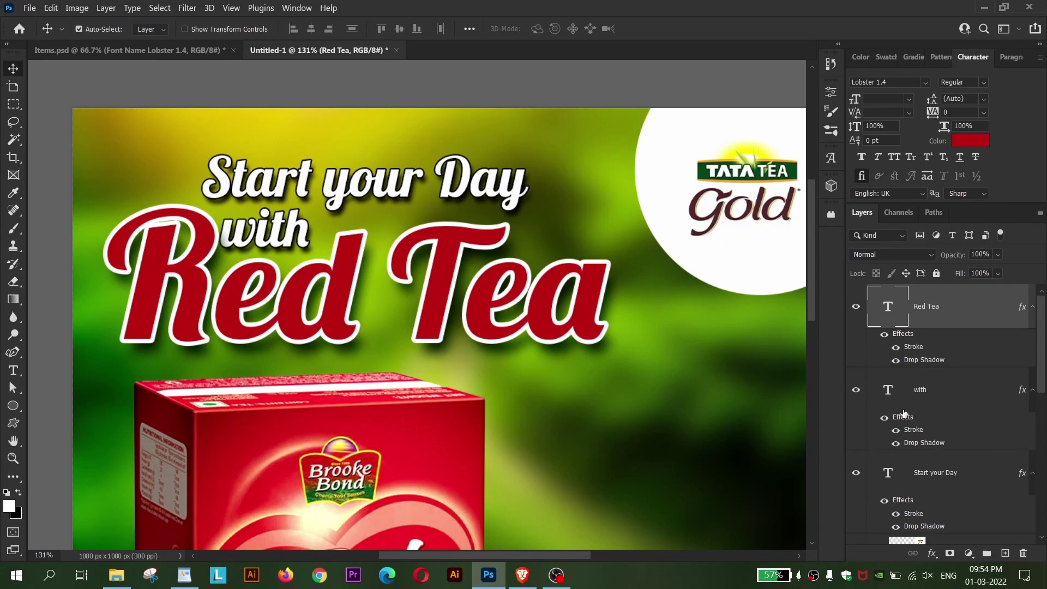
- Nudge 'with' to the right and widen Start your Day to about 109%
left_click(927, 391)
key("shift+Right")
key("Right")
key("Right")
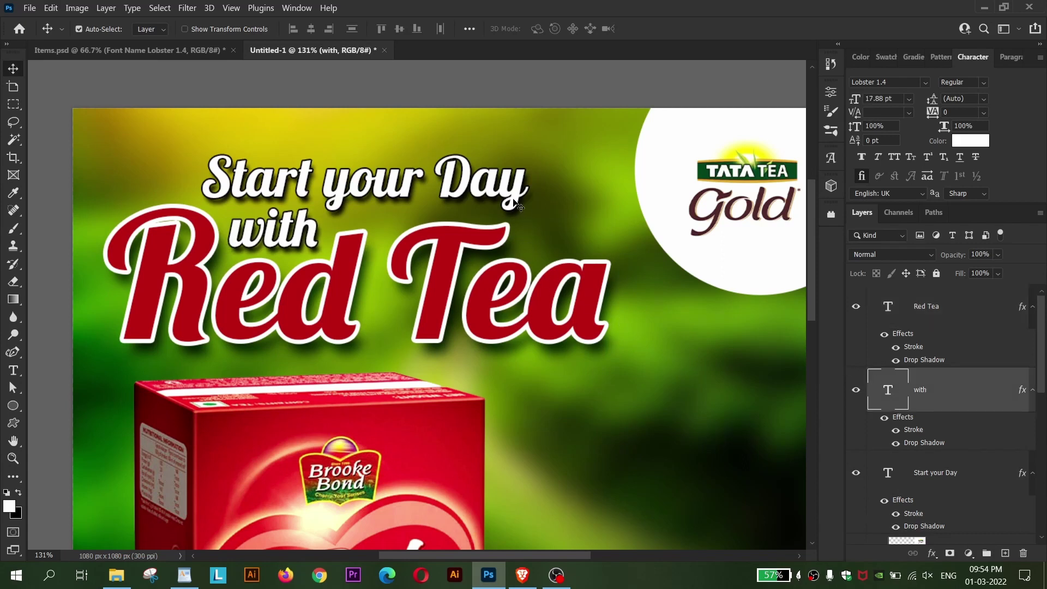
left_click_drag(517, 205, 564, 186)
key("ctrl+t")
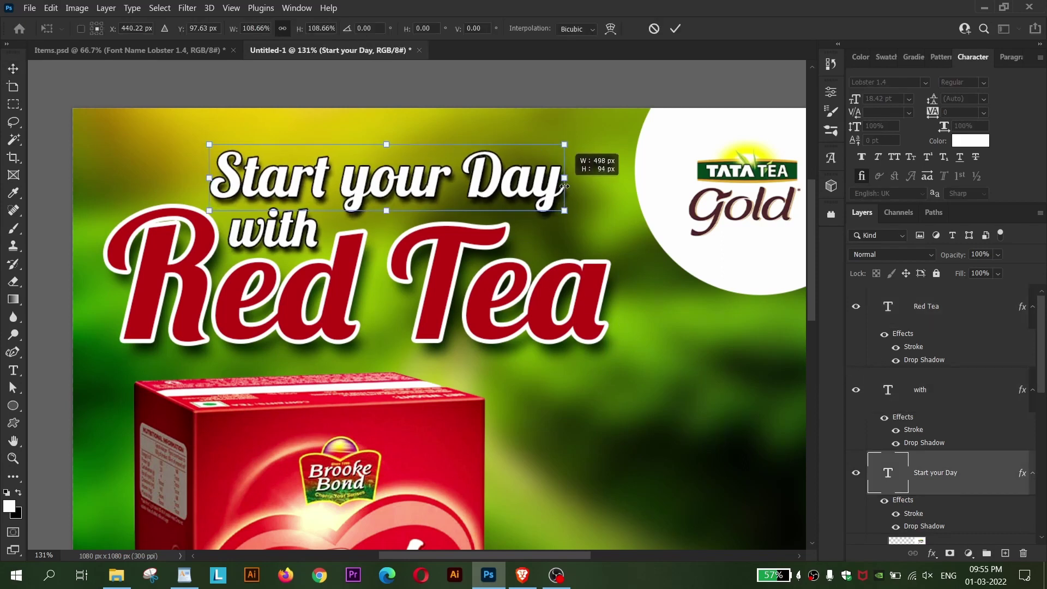
key("Return")
key("Left")
key("Left")
key("Left")
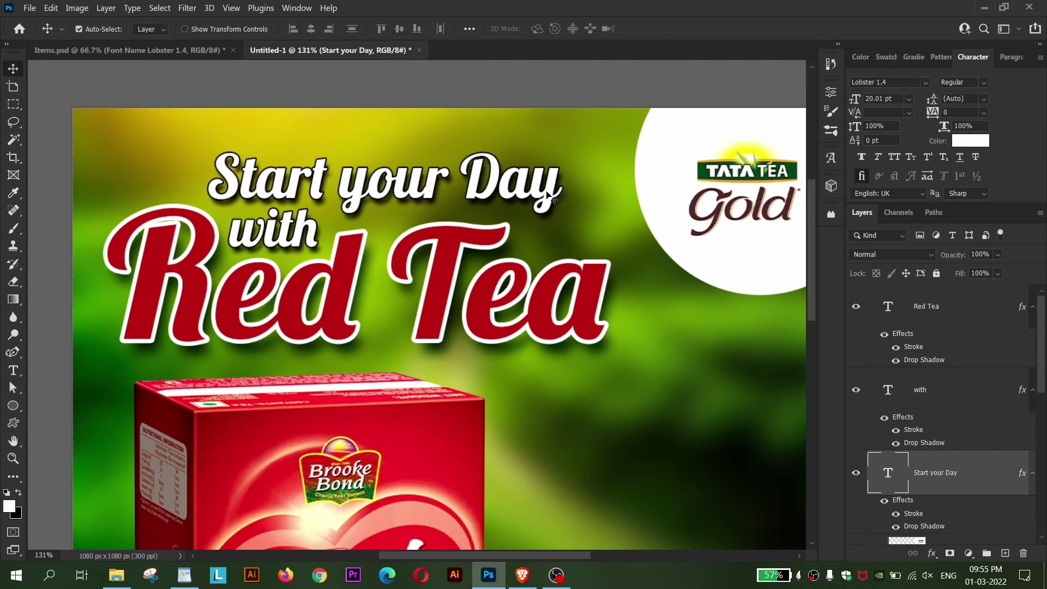
- Scale all three headline lines down slightly together
left_click(937, 323, "shift")
key("ctrl+0")
key("ctrl+t")
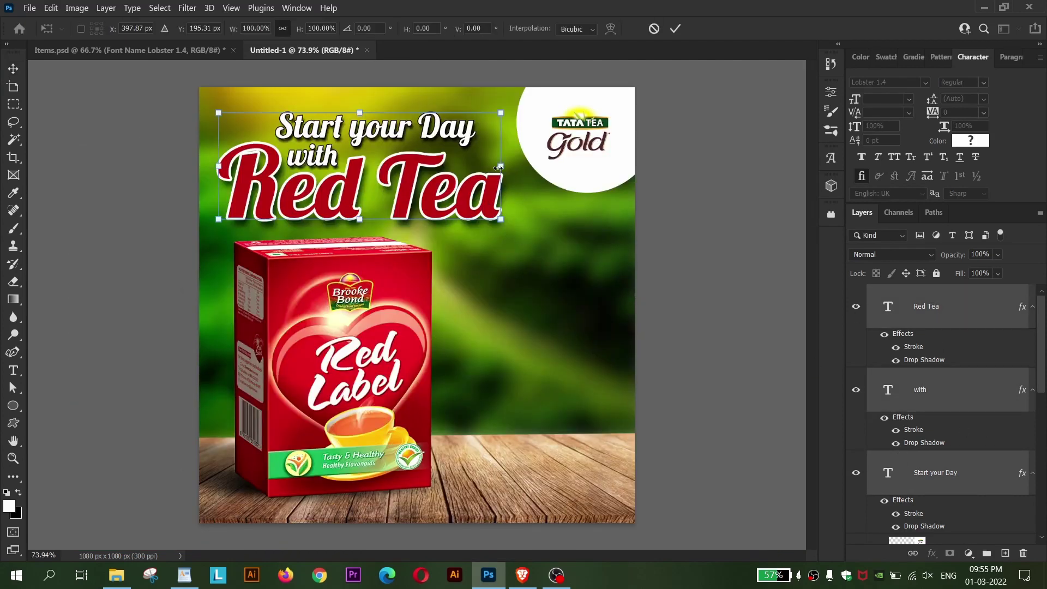
left_click_drag(494, 228, 471, 177)
key("Return")
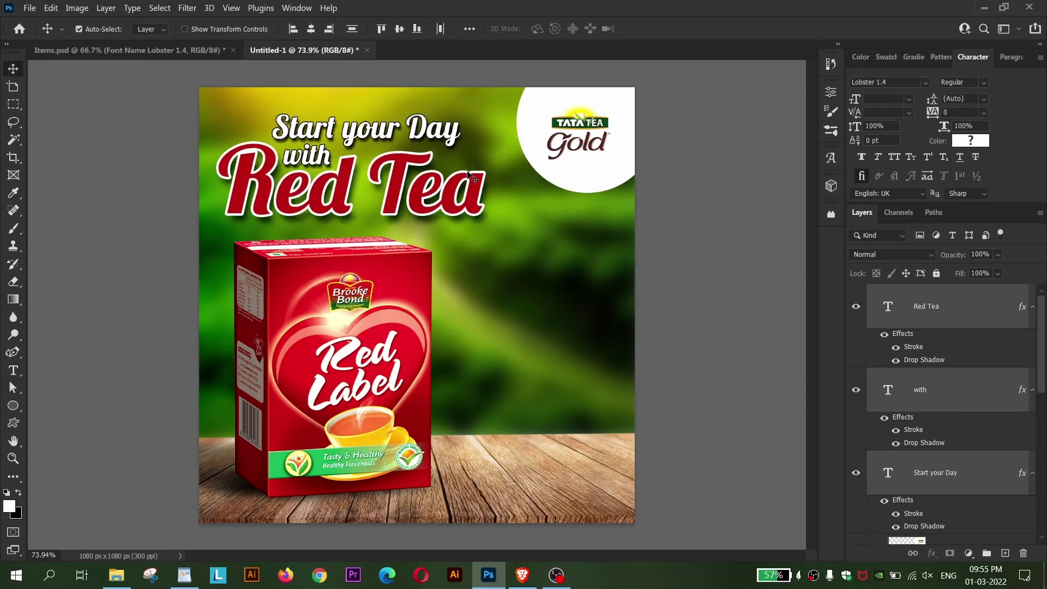
- Shrink Start your Day from its left edge and shift it slightly down and left
left_click(454, 141)
key("ctrl+t")
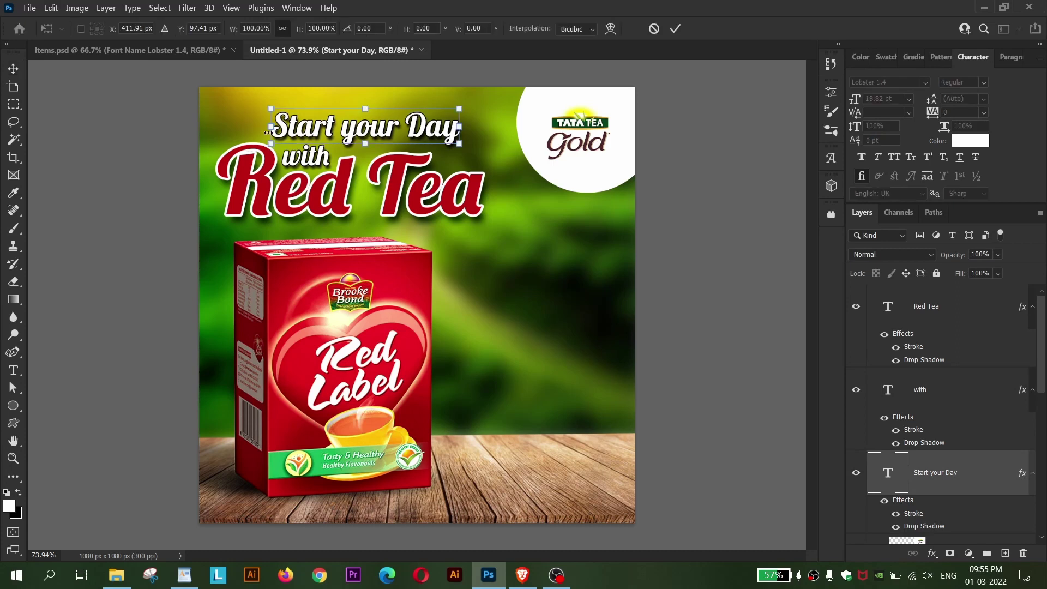
left_click_drag(274, 130, 284, 130)
key("Return")
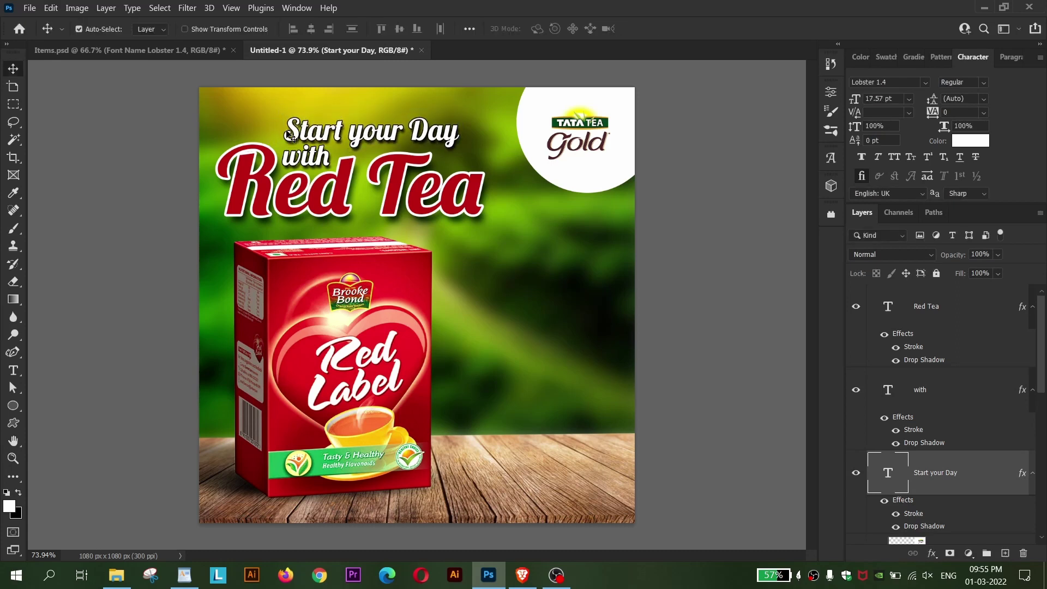
left_click(328, 164)
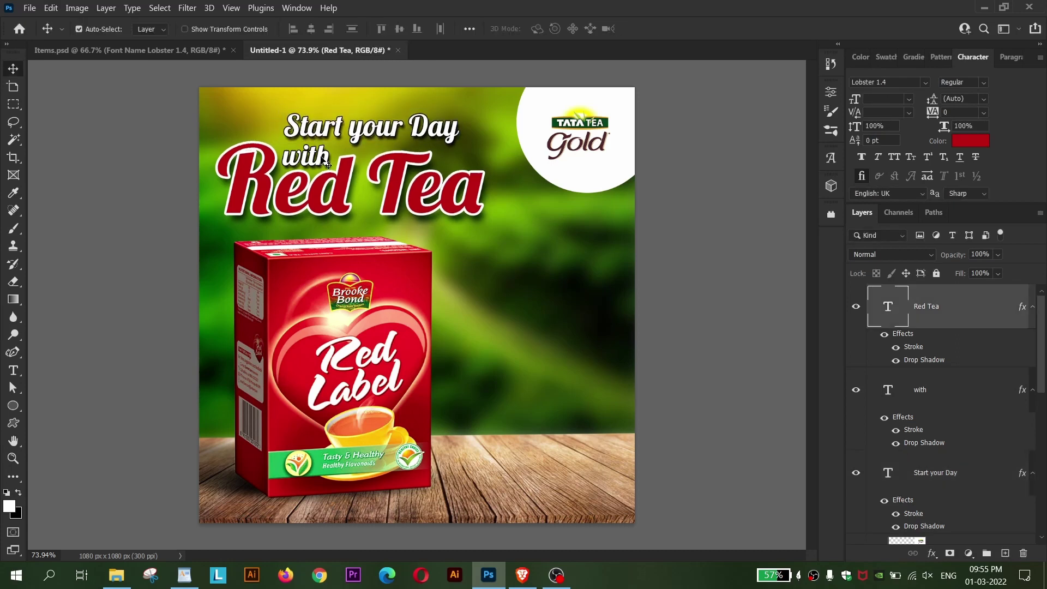
left_click_drag(368, 138, 364, 142)
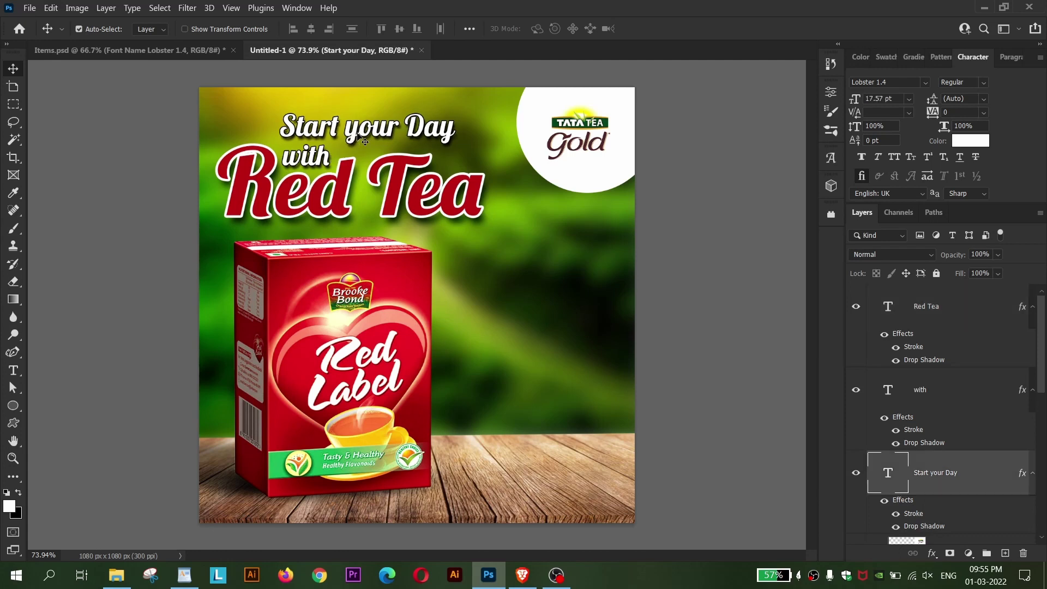
- Change the headline to a lowercase 'Red tea'
left_click(405, 175)
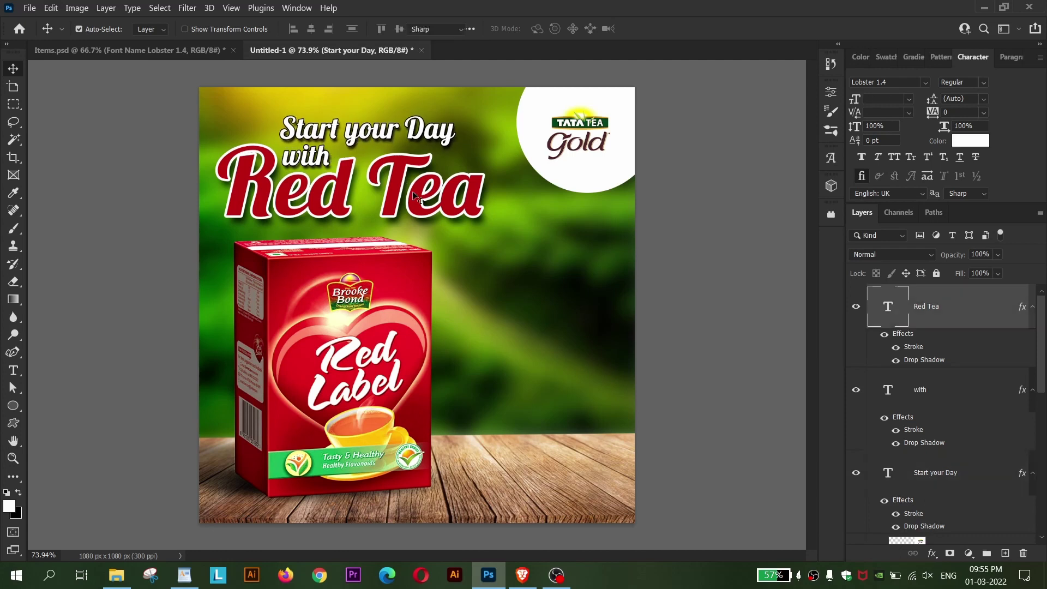
key("t")
left_click(399, 183)
key("BackSpace")
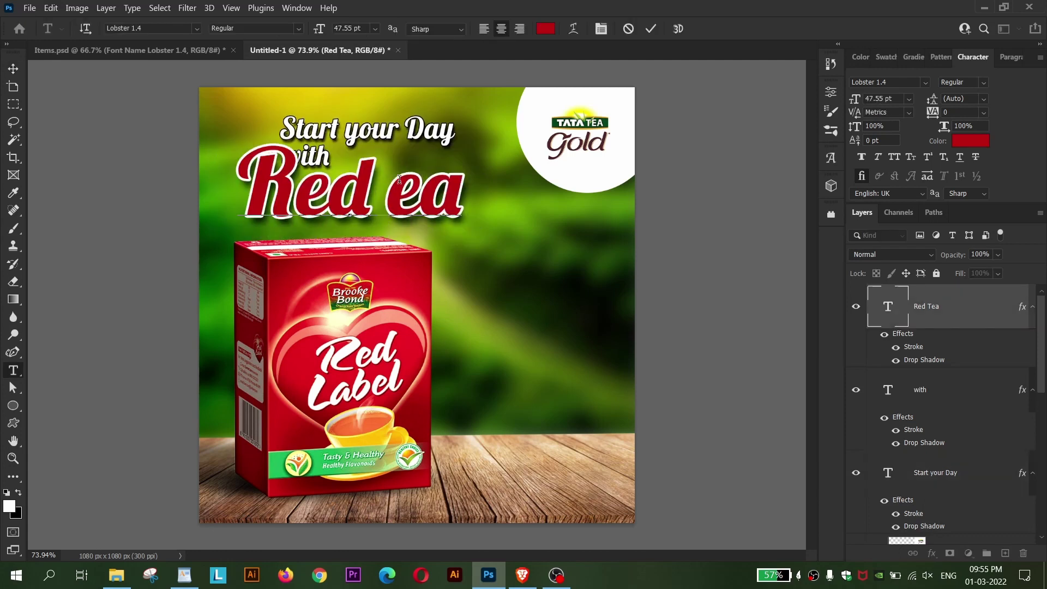
type("t")
left_click(13, 69)
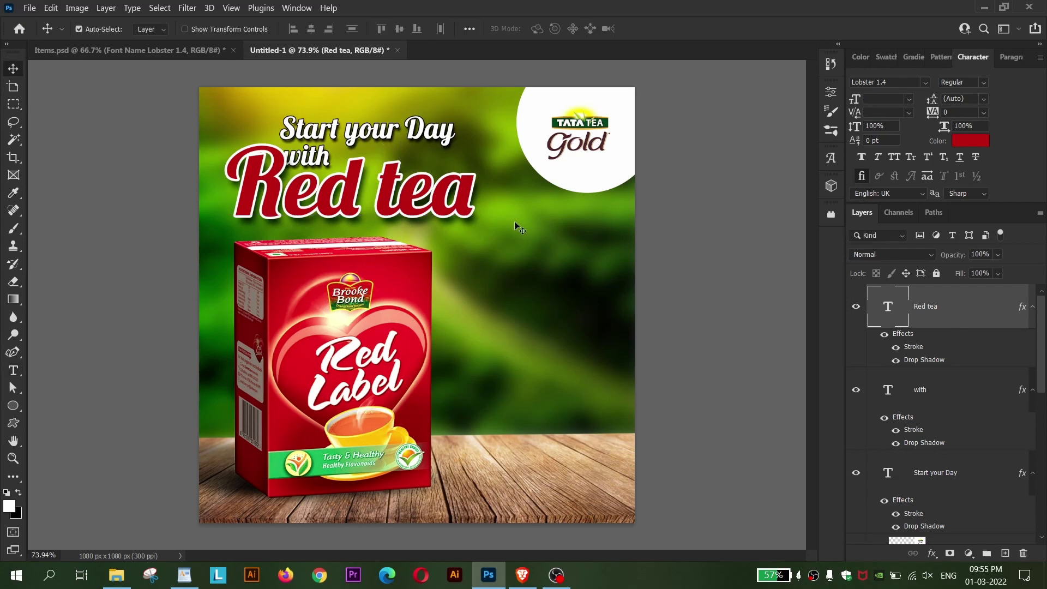
- Shift Red tea slightly left and shrink Start your Day to about 90%
left_click_drag(404, 222, 396, 225)
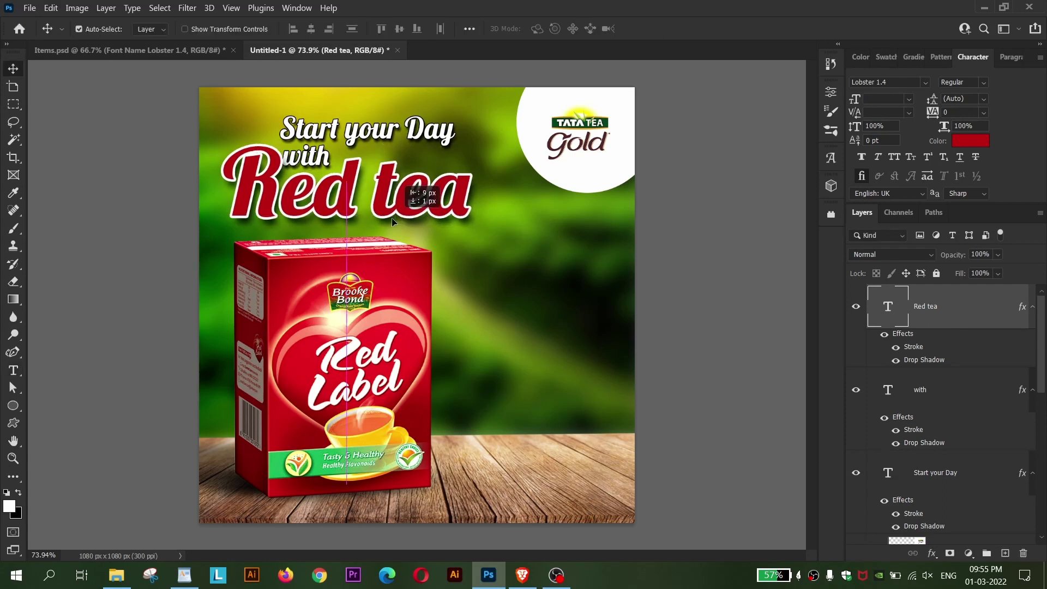
left_click(434, 140)
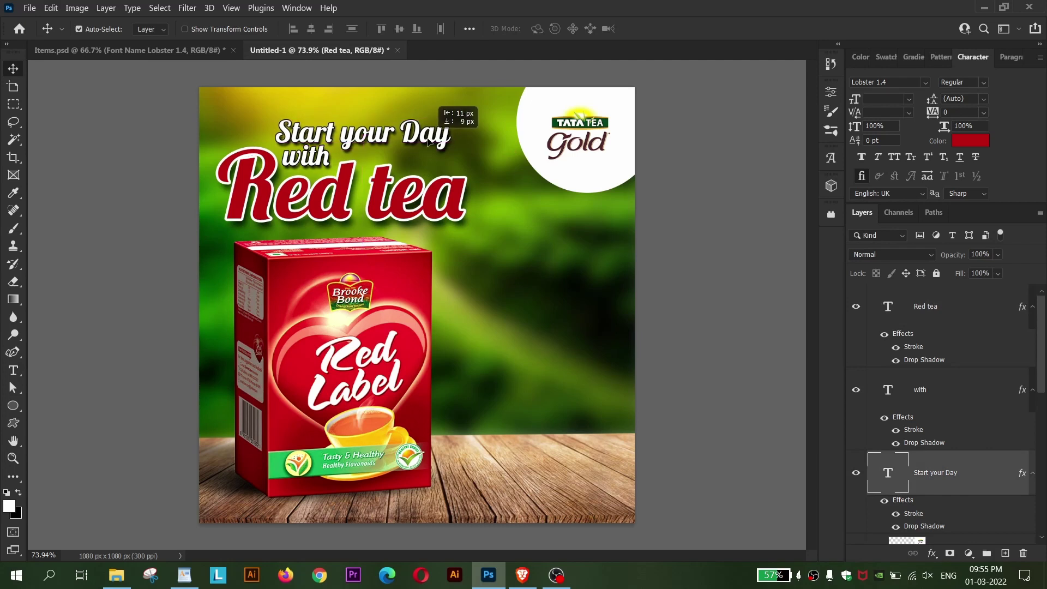
key("ctrl+t")
left_click_drag(457, 141, 442, 141)
key("Return")
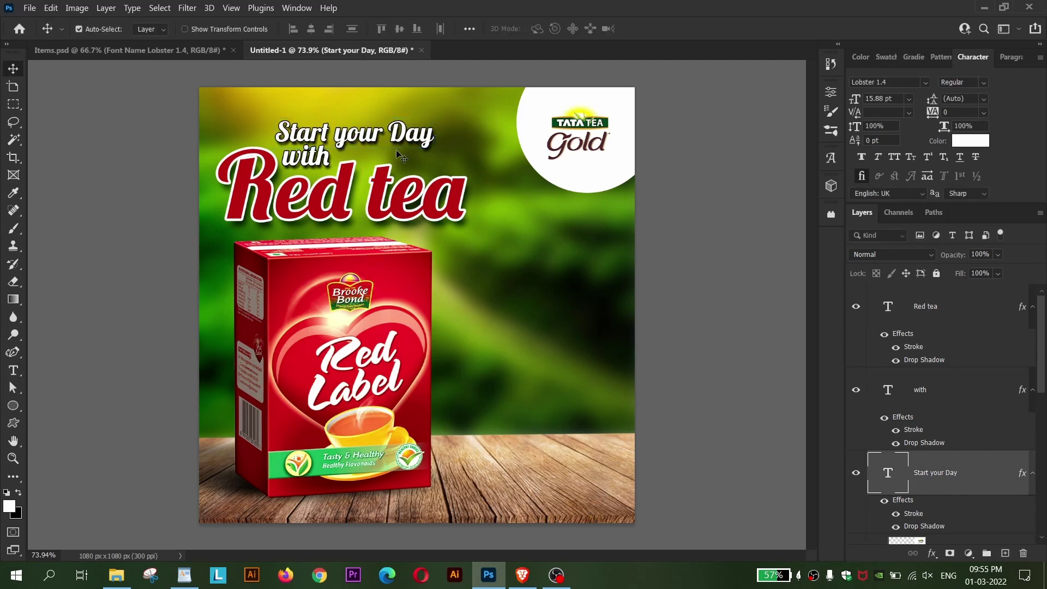
- Undo the headline edits and restore the capitalised 'Red Tea'
left_click(365, 192)
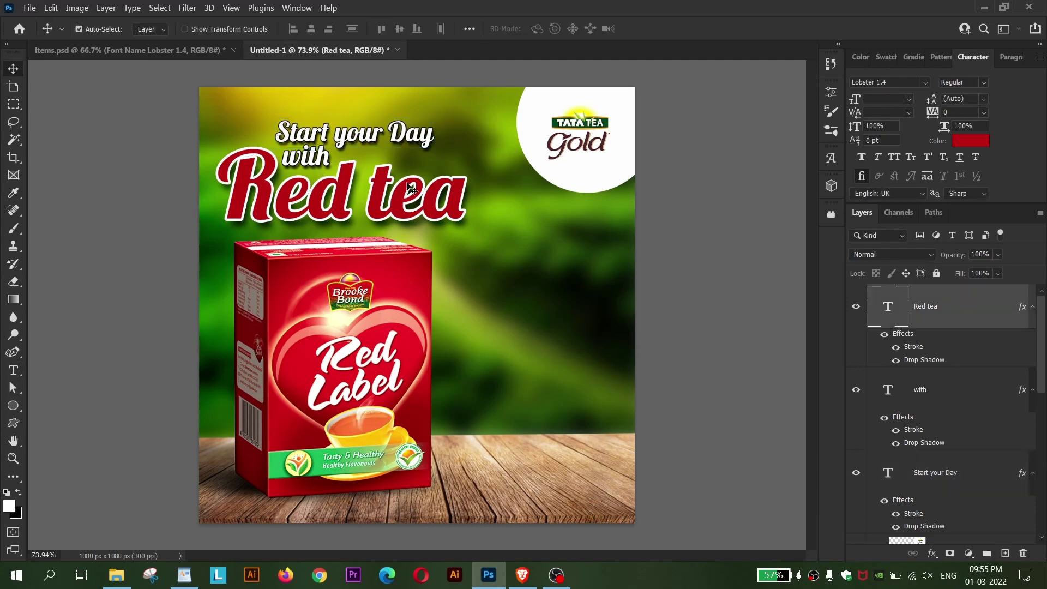
key("ctrl+z")
key("ctrl+z")
key("ctrl+z")
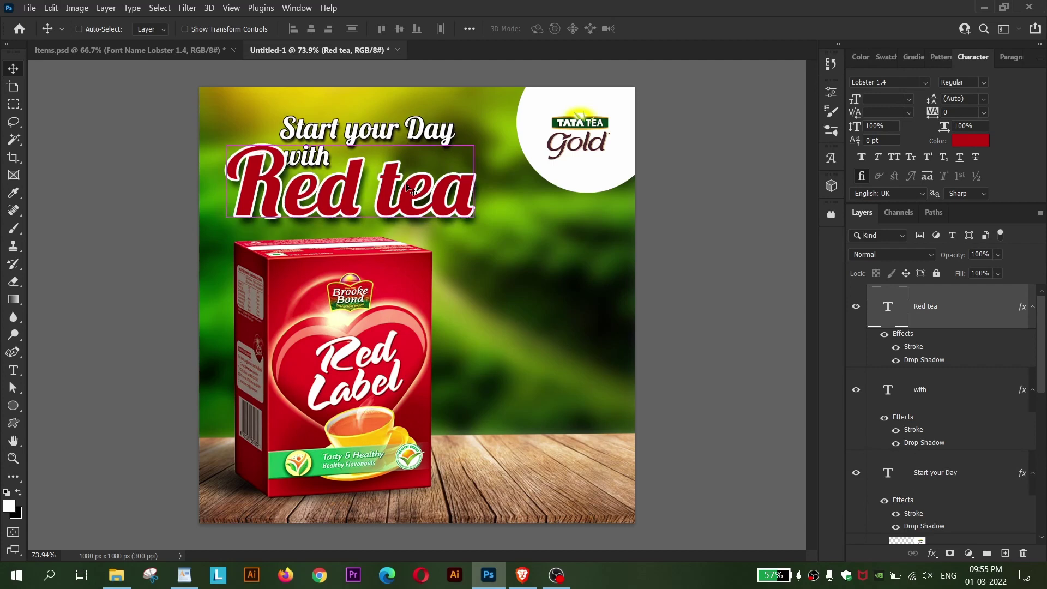
key("z")
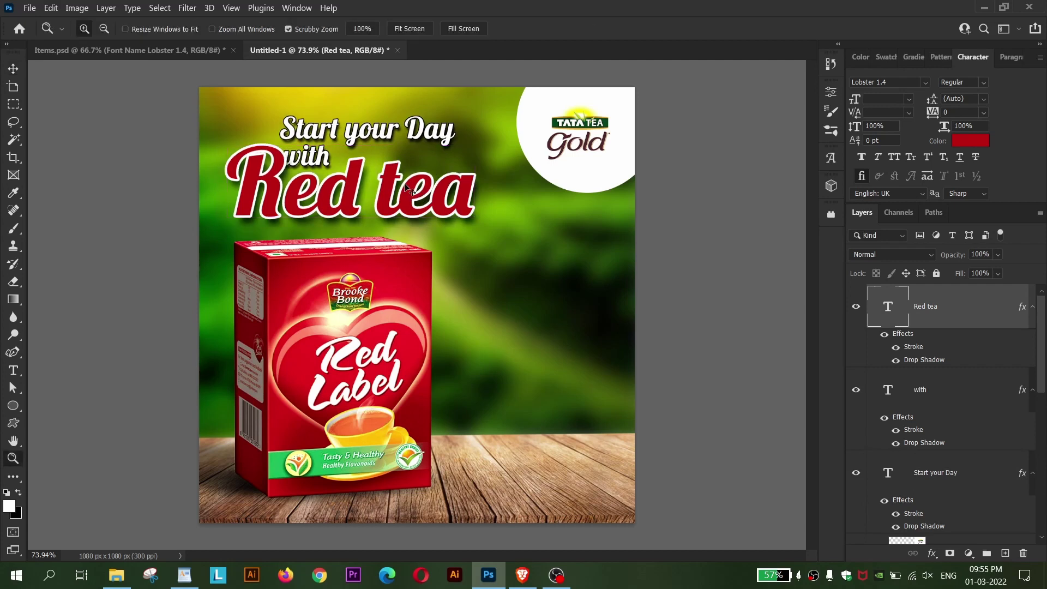
left_click(60, 9)
left_click(39, 33)
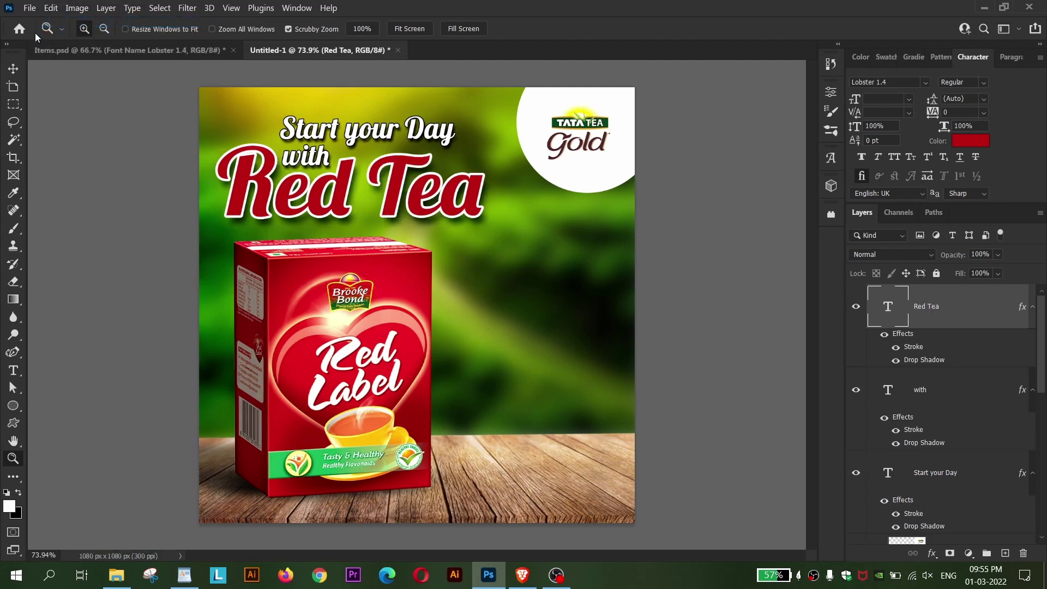
- Zoom to 100% and nudge Red Tea slightly right and down
left_click(415, 208)
key("v")
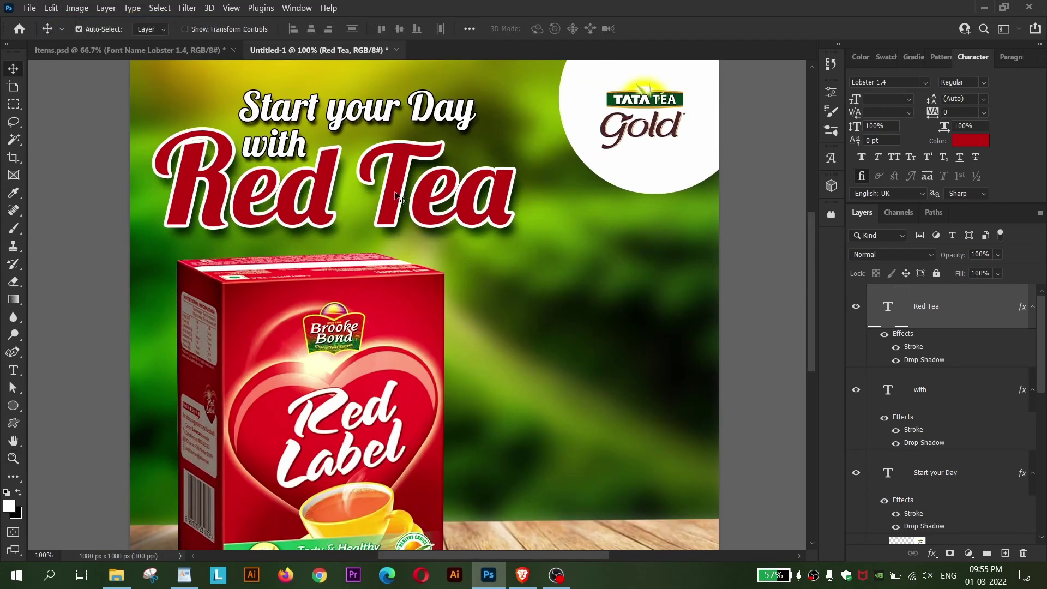
left_click_drag(393, 192, 396, 194)
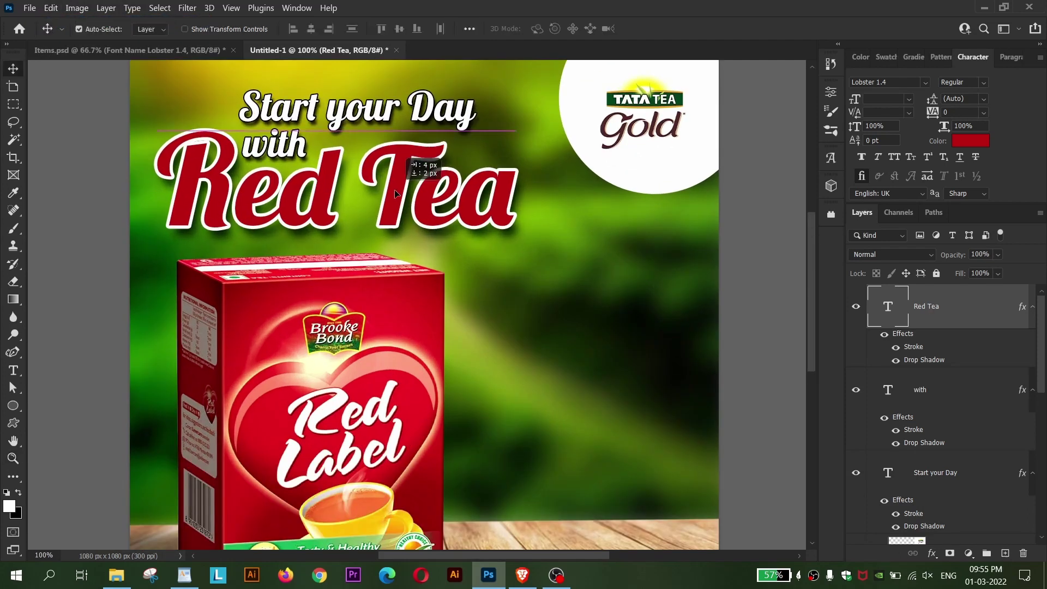
left_click(420, 125)
key("ctrl+0")
left_click(955, 524)
- Shrink the white circle behind the Tata Tea Gold logo to about 94%
scroll(931, 457, "down", 3)
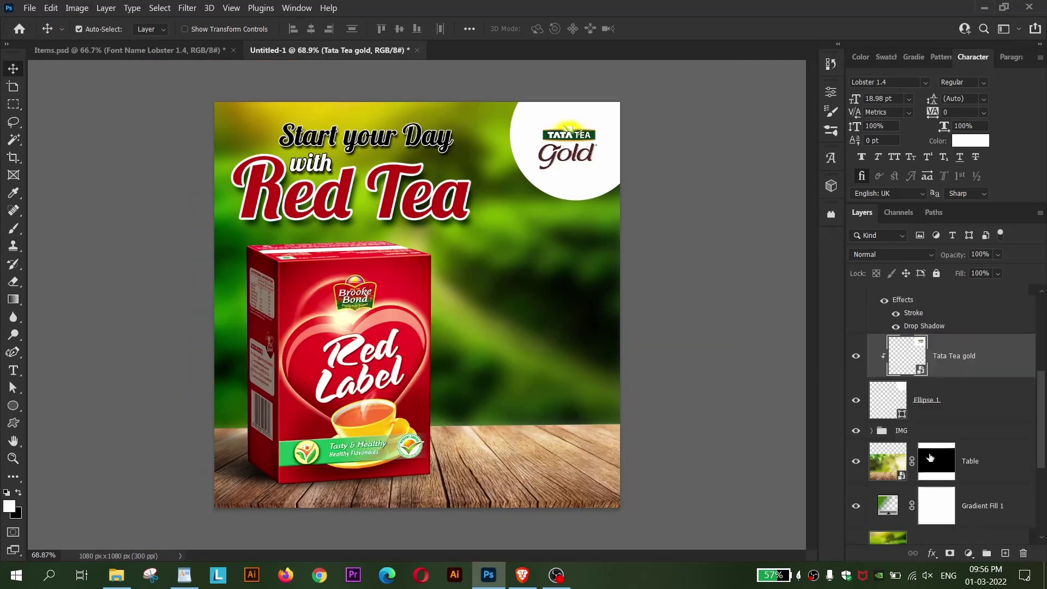
left_click(949, 401)
key("ctrl+t")
left_click_drag(642, 137, 626, 160)
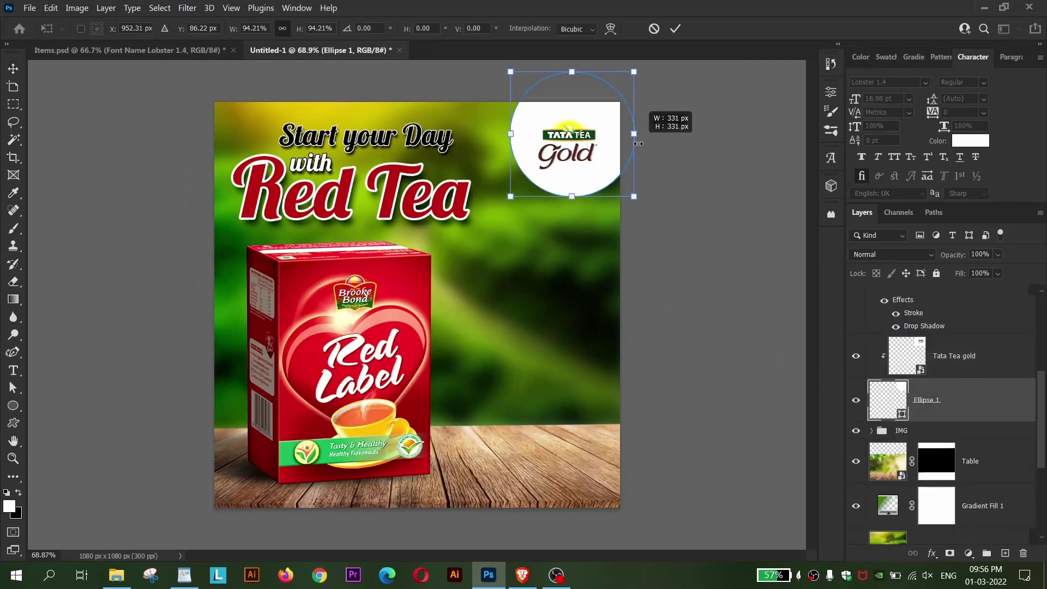
key("Return")
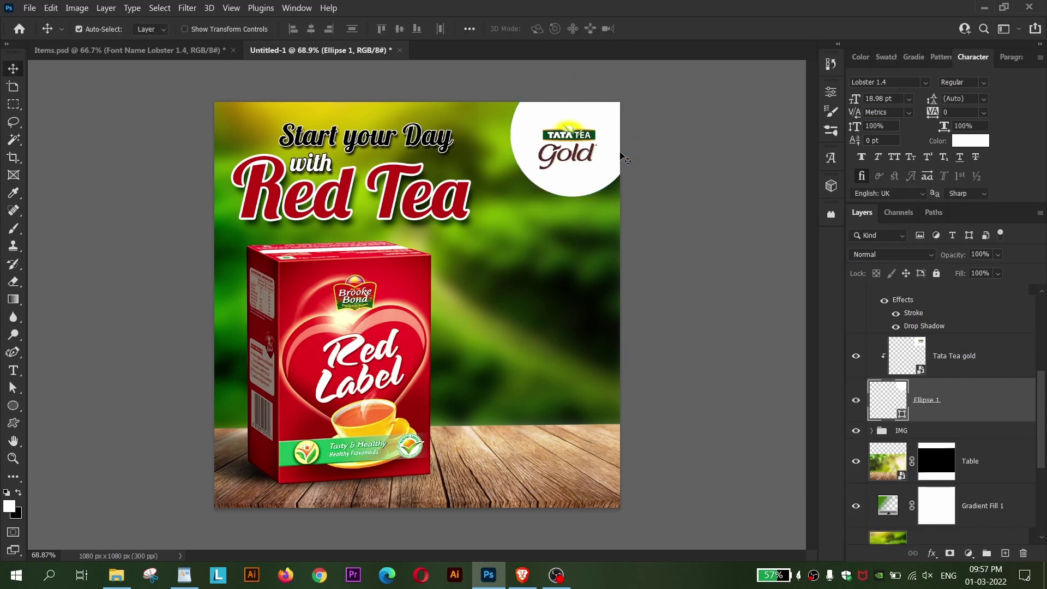
left_click(671, 288)
- Switch to the Items.psd document
scroll(521, 333, "down", 1)
scroll(518, 329, "up", 1)
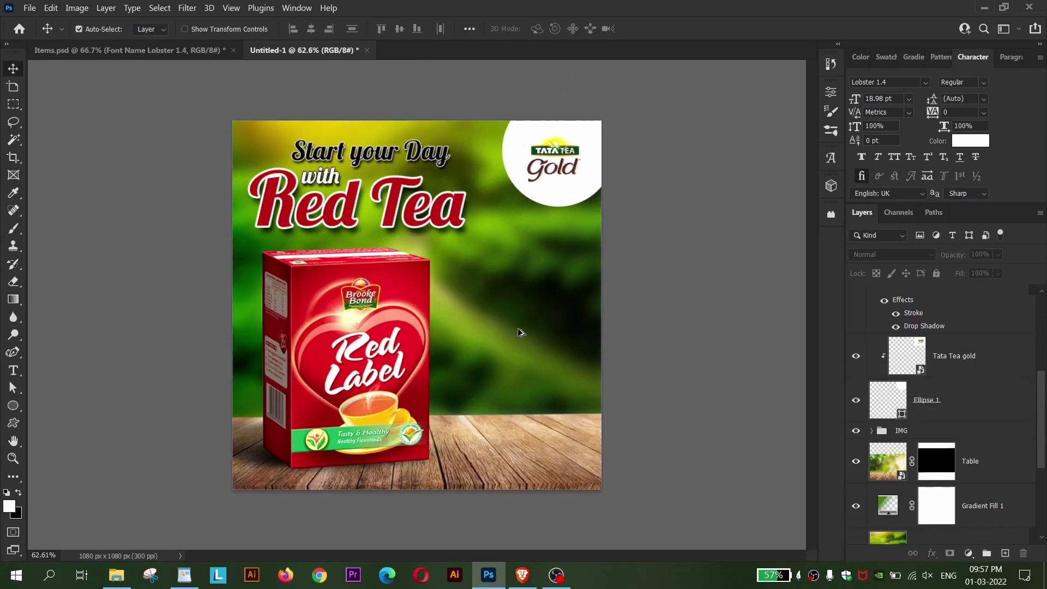
scroll(518, 329, "up", 1)
scroll(518, 328, "down", 1)
key("ctrl+Tab")
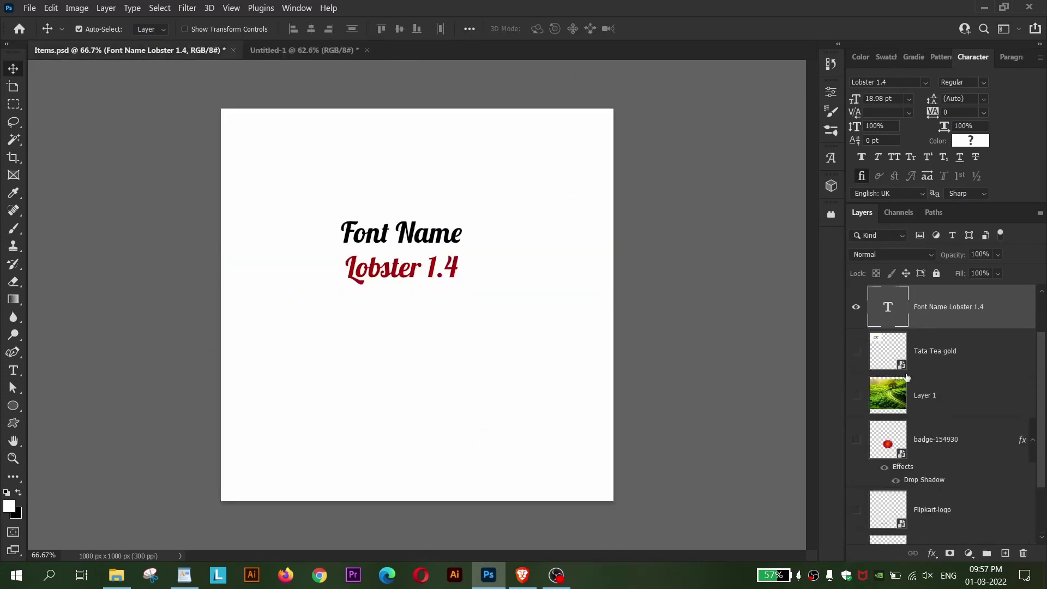
- In Items.psd, hide the Lobster sample text and Tata Tea gold, and show the starburst badge
left_click(857, 308)
left_click(857, 354)
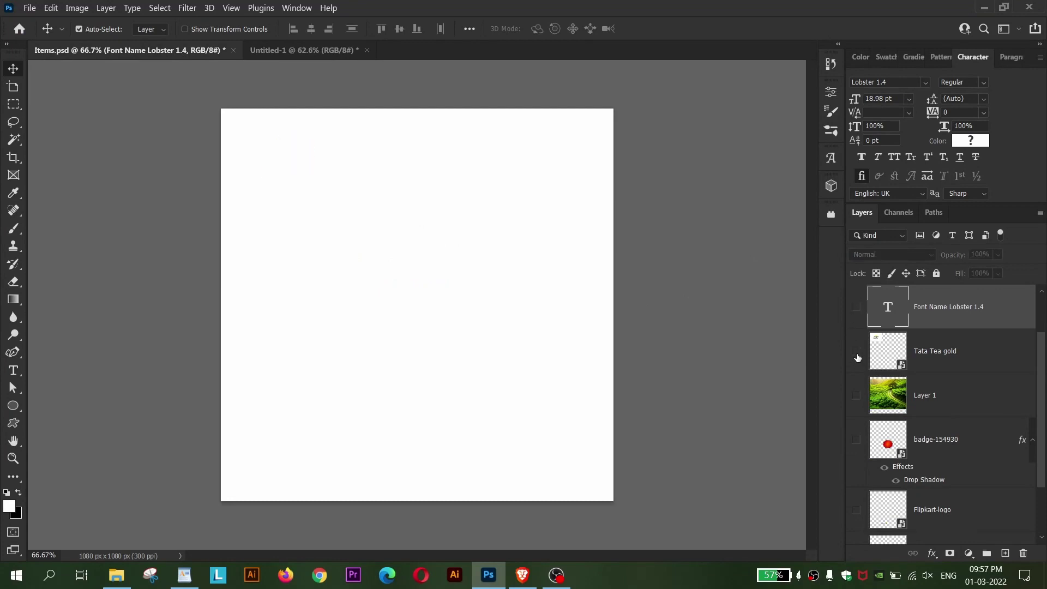
scroll(860, 420, "down", 1)
left_click(856, 395)
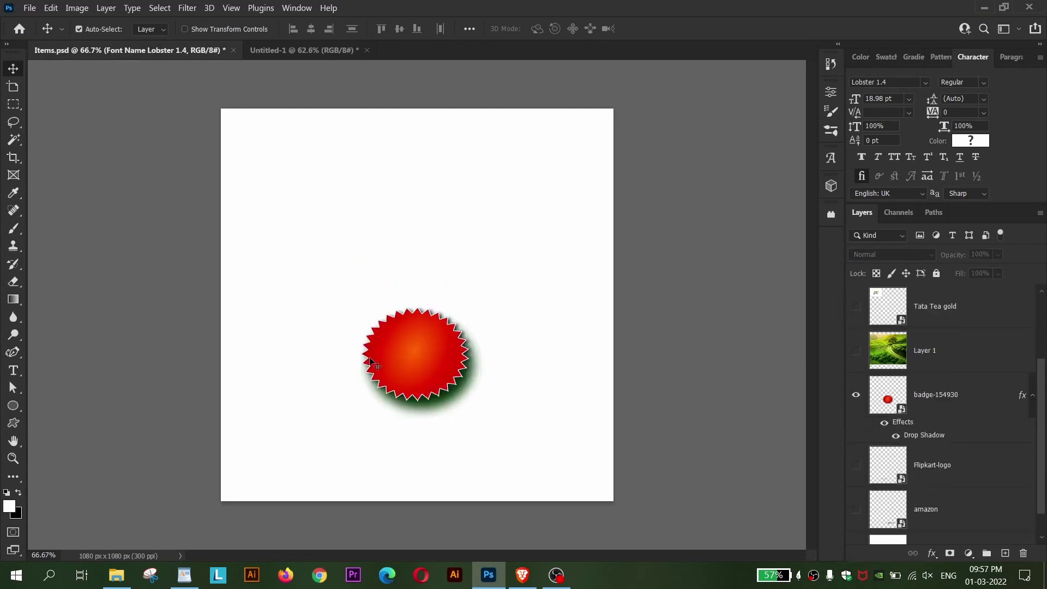
- Drag the red badge into the tea ad and place it right of the Red Label box
left_click_drag(371, 358, 437, 201)
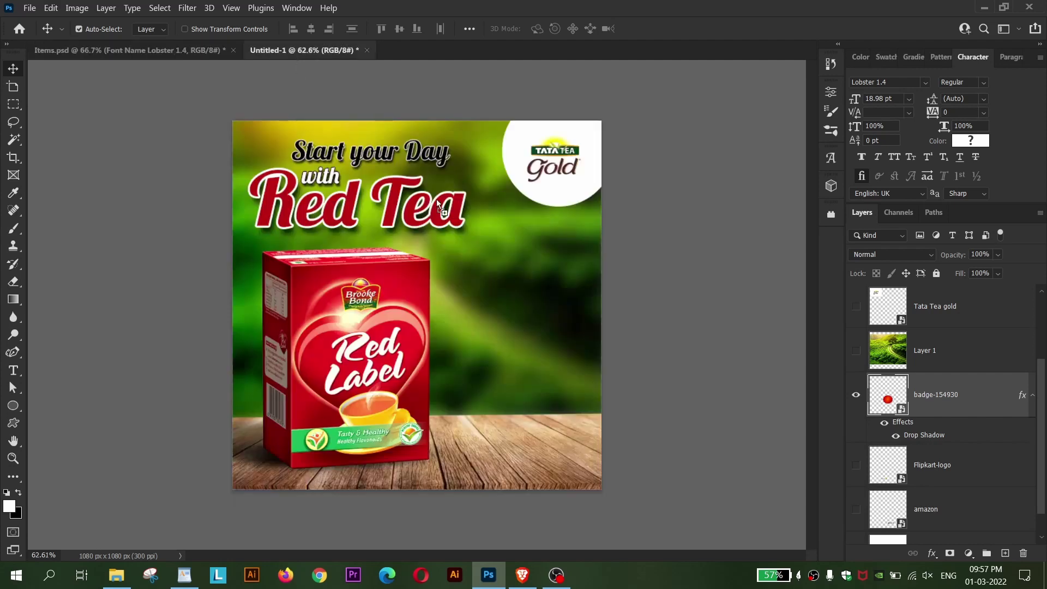
left_click_drag(541, 322, 519, 322)
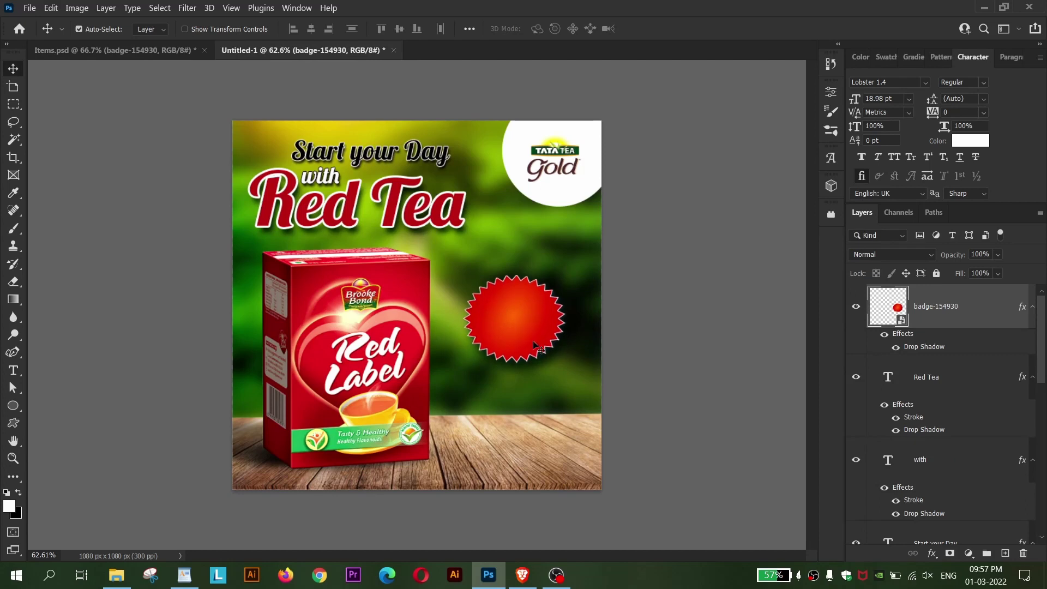
scroll(519, 322, "up", 1)
scroll(521, 328, "down", 1)
scroll(532, 341, "up", 2)
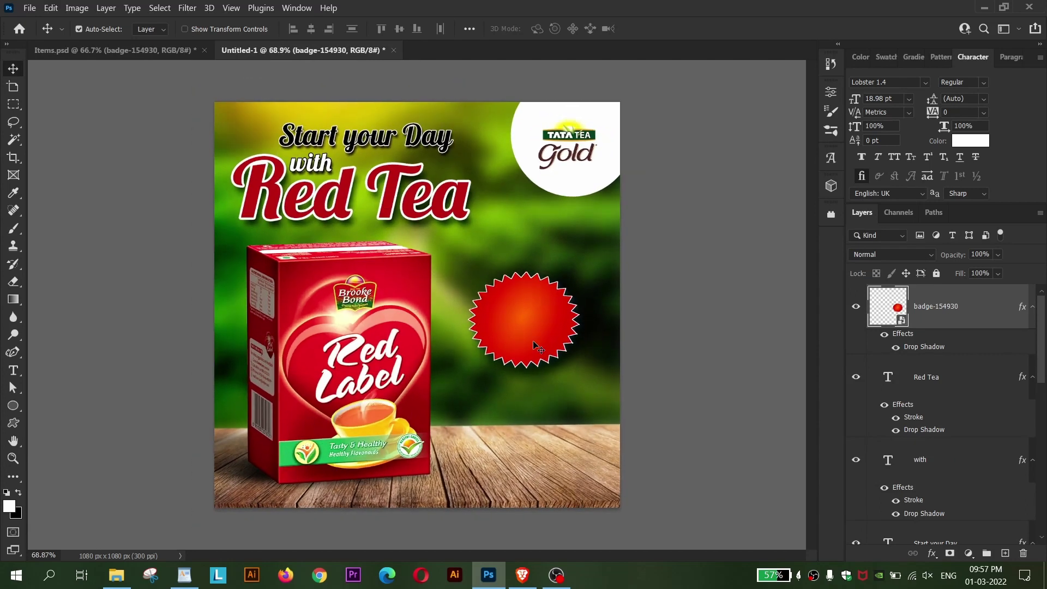
left_click_drag(544, 343, 546, 338)
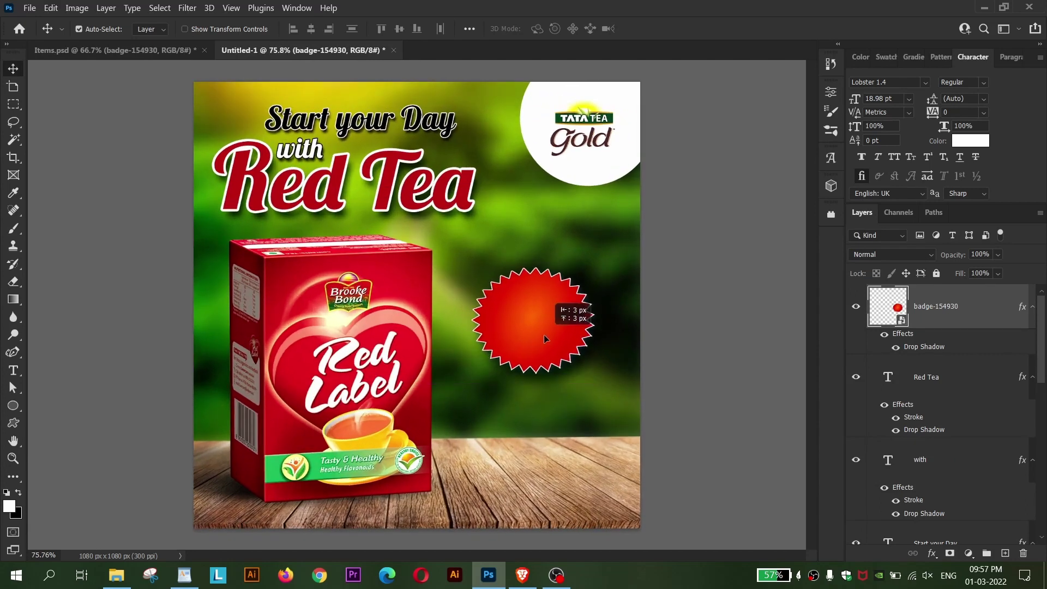
scroll(546, 339, "up", 2)
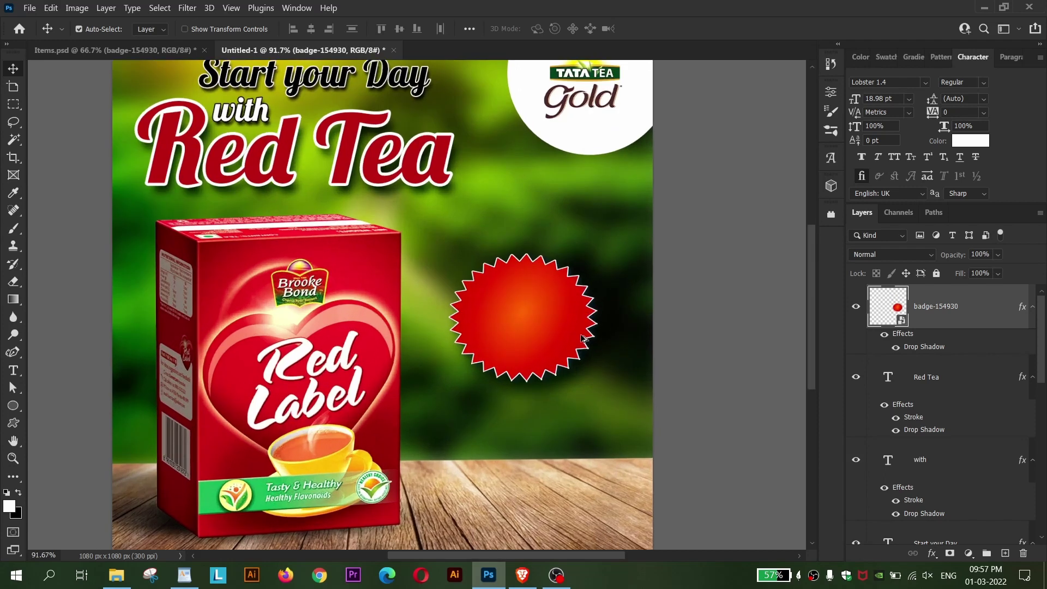
scroll(546, 339, "up", 1)
left_click_drag(481, 225, 498, 276)
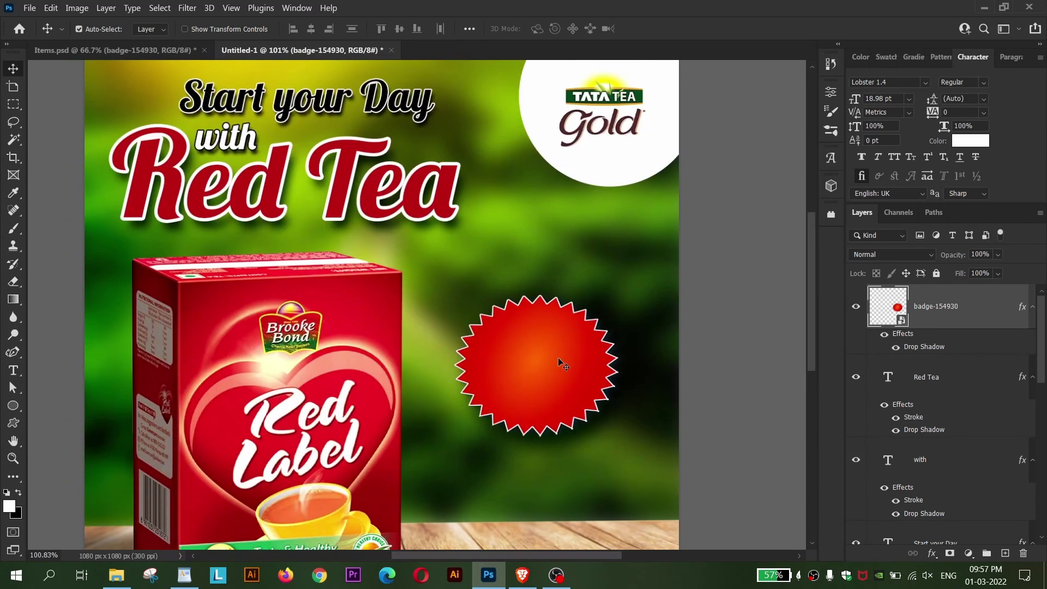
- Type a white 'Rs.140' on the badge and centre it
key("t")
left_click(519, 365)
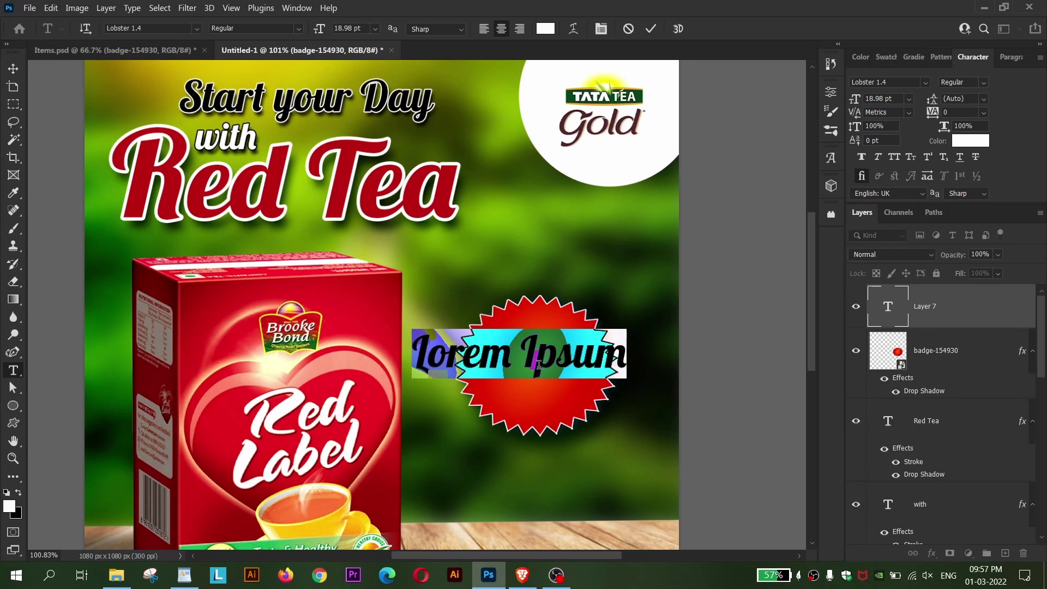
type("Rs.")
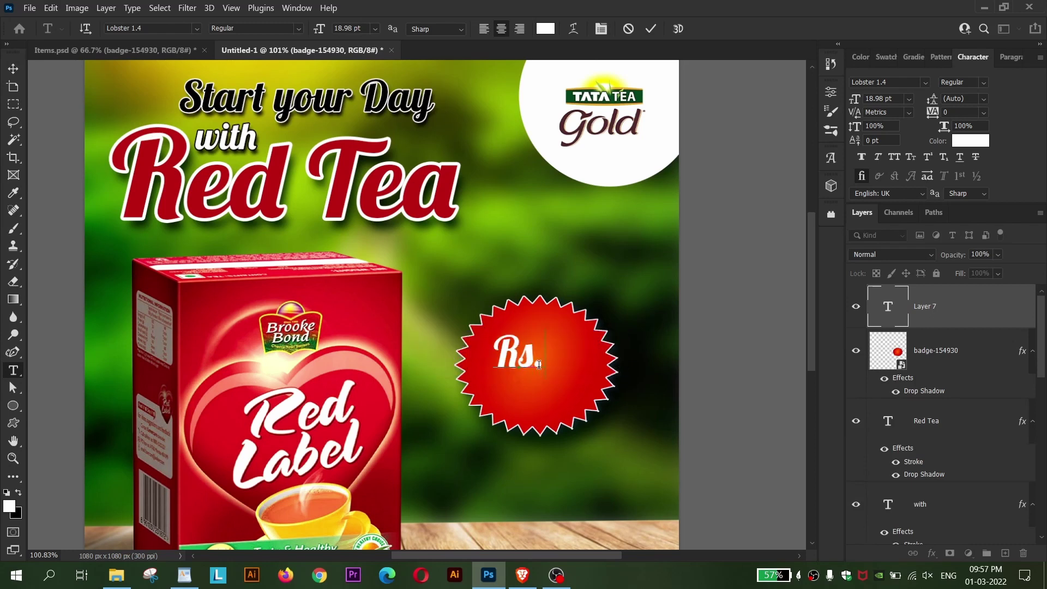
type("140")
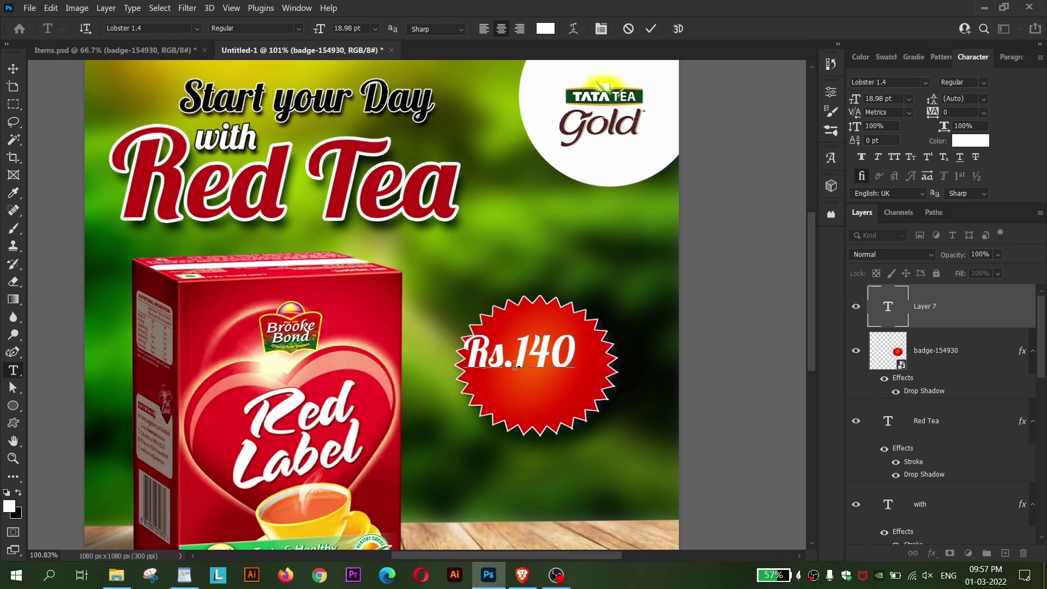
left_click(14, 71)
key("ctrl+t")
mouse_move(542, 348)
left_mouse_down()
mouse_move(560, 358)
mouse_move(561, 397)
left_mouse_up()
key("Return")
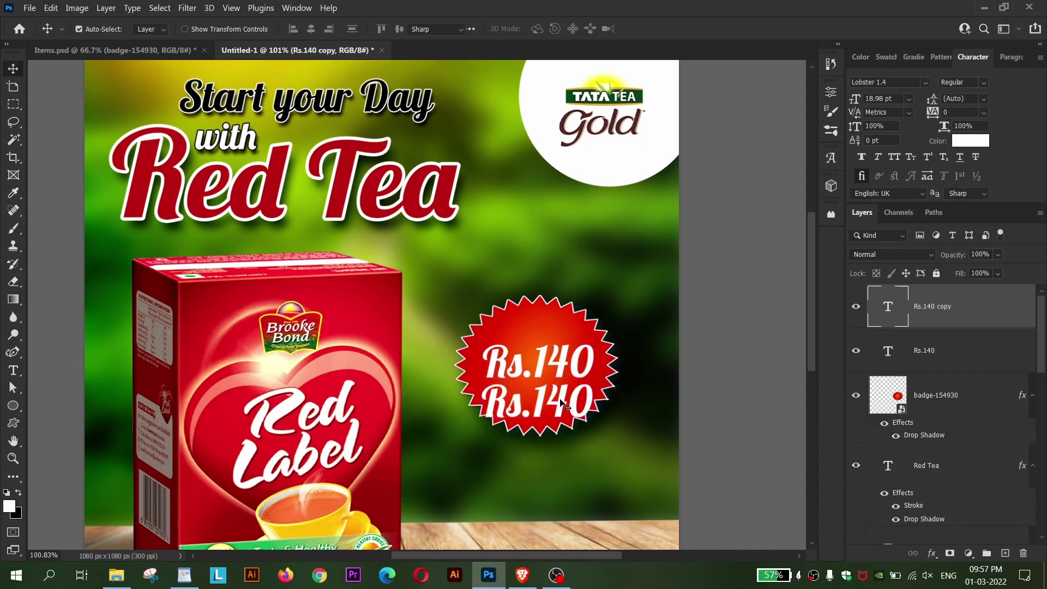
- Retype the lower copy as 'ONLY' and shrink it to about 63%
double_click(560, 397)
type("ONLY")
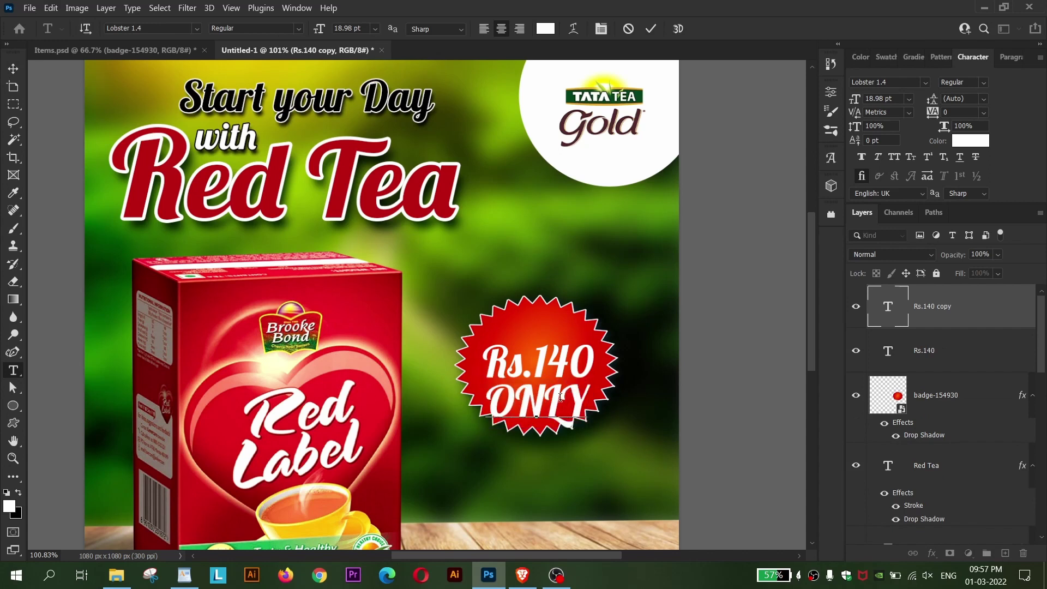
left_click(13, 68)
key("ctrl+t")
left_click_drag(590, 400, 572, 399)
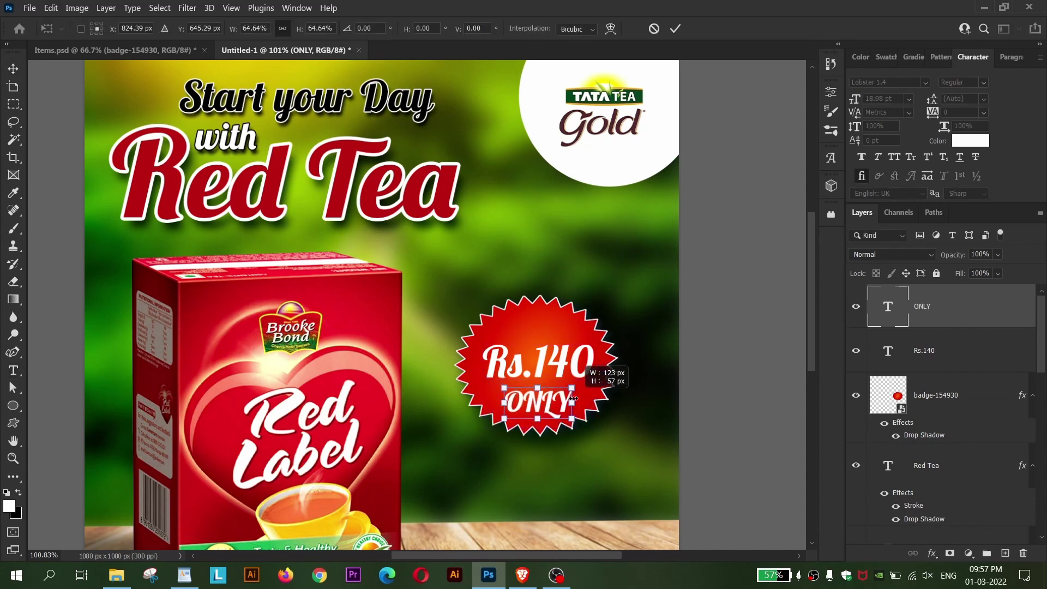
key("Return")
- Set the ONLY text's font to Lato Heavy
left_click(909, 82)
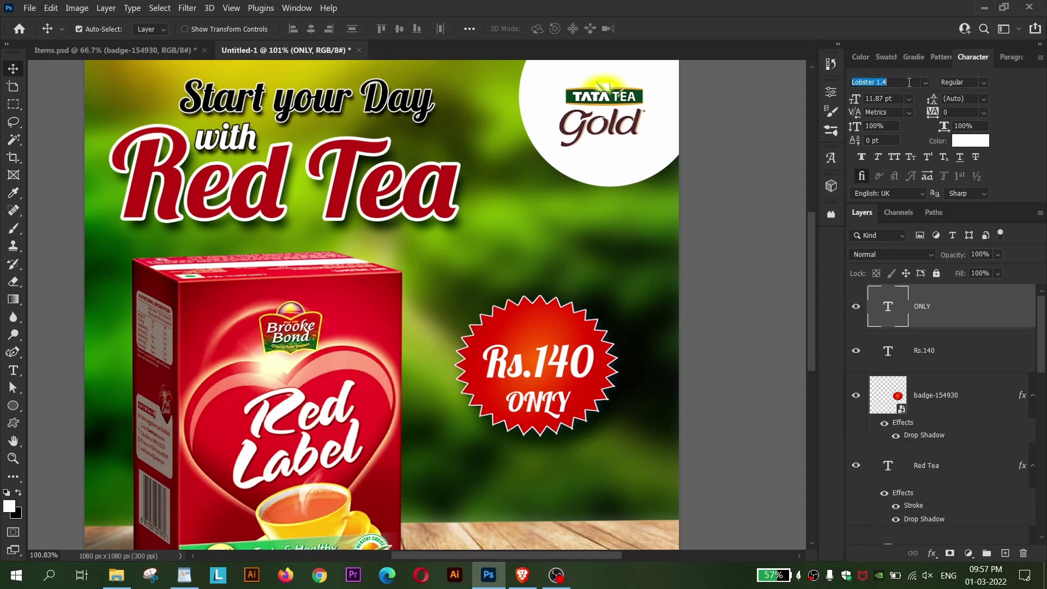
type("la")
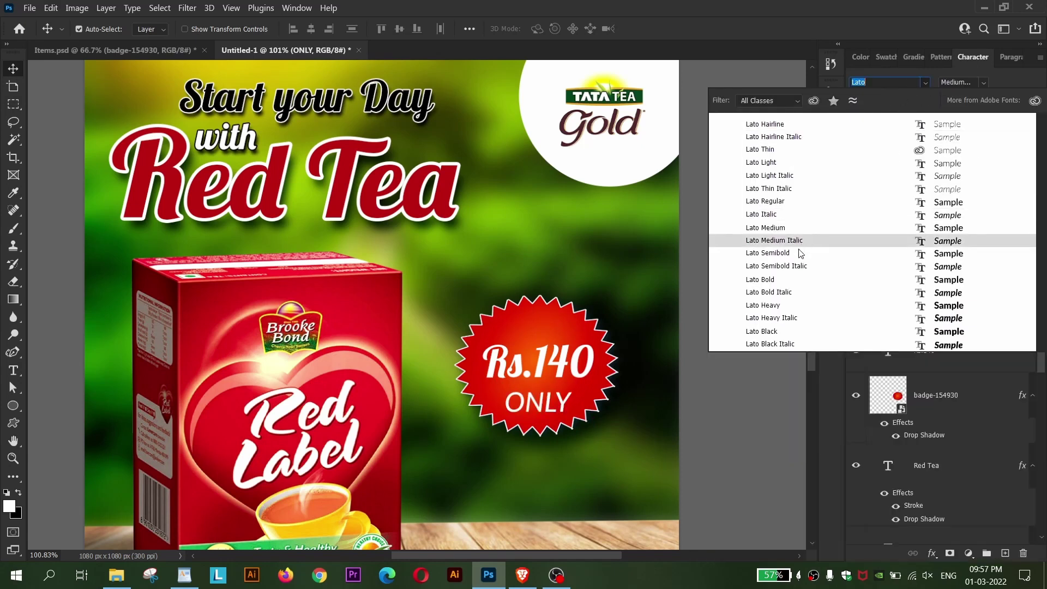
left_click(788, 304)
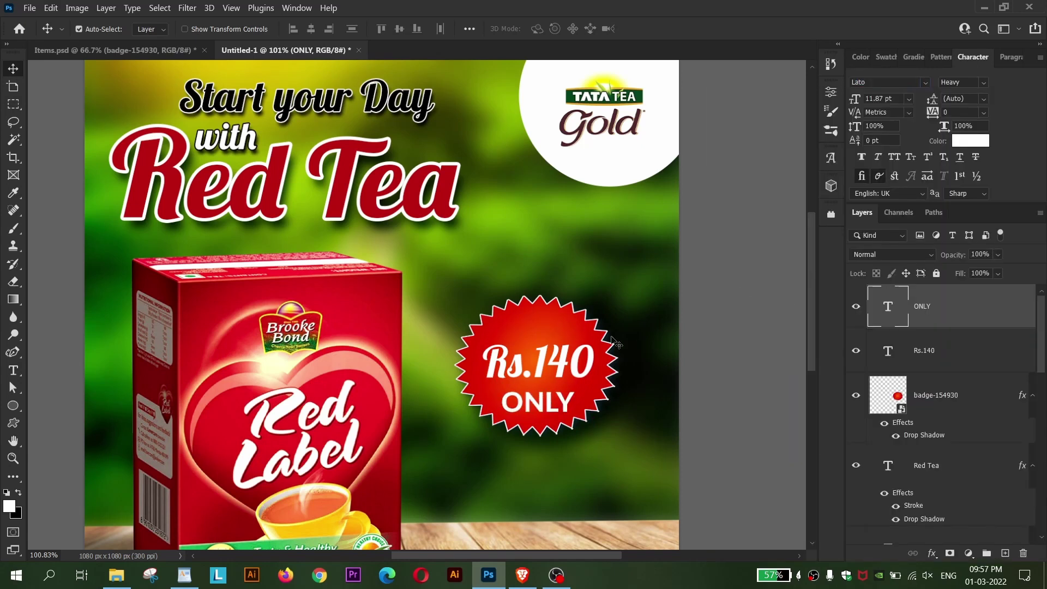
scroll(573, 372, "up", 2)
scroll(573, 372, "up", 1)
- Shrink ONLY a little and align it with Rs.140 beneath the price
key("ctrl+t")
left_click_drag(582, 434, 574, 439)
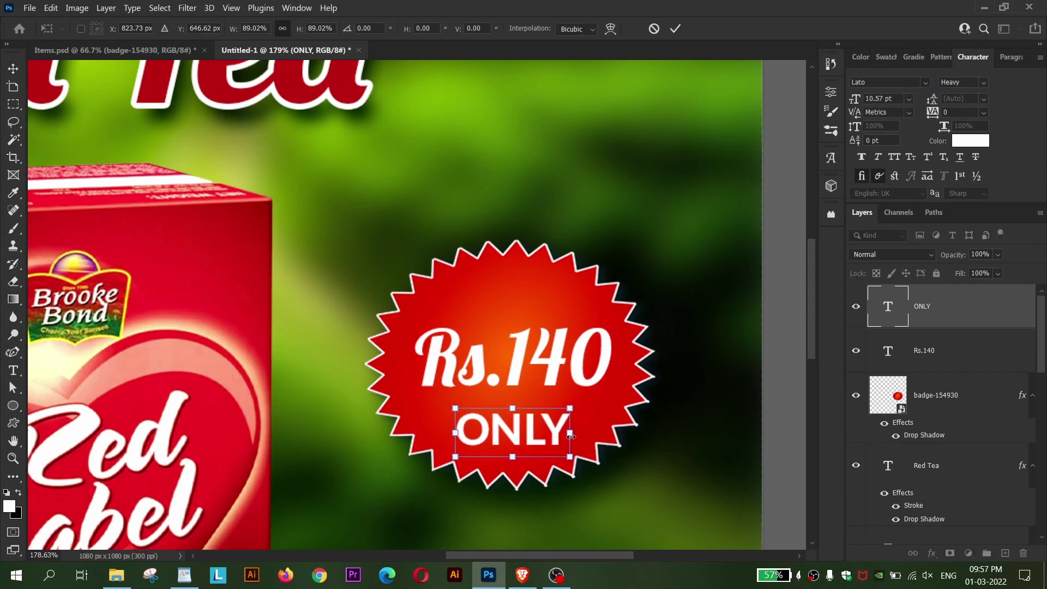
key("Return")
key("shift+Up")
left_click_drag(574, 436, 574, 430)
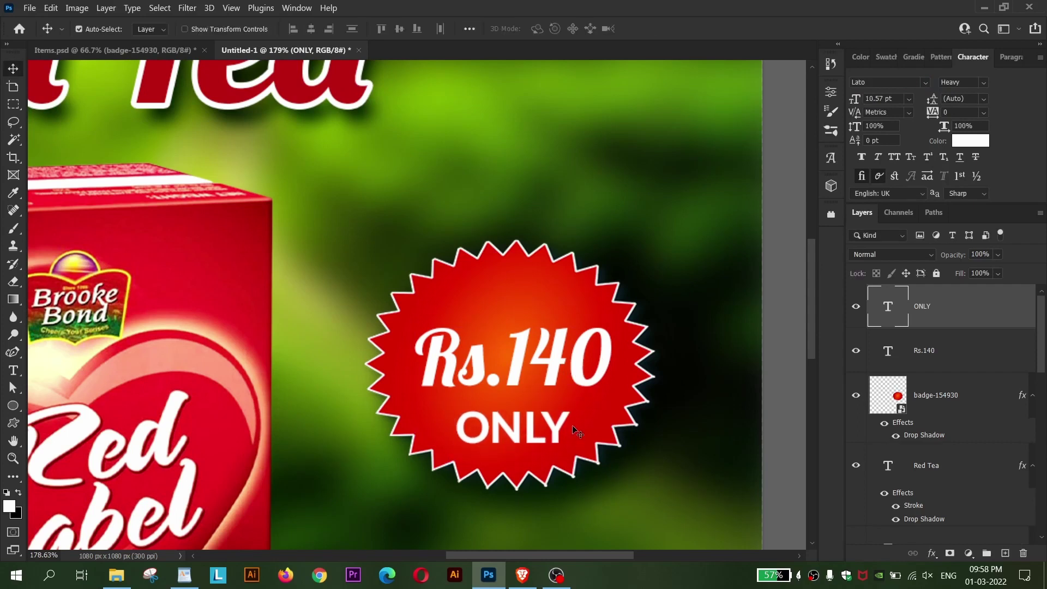
left_click(577, 382, "shift")
left_click_drag(577, 381, 577, 387)
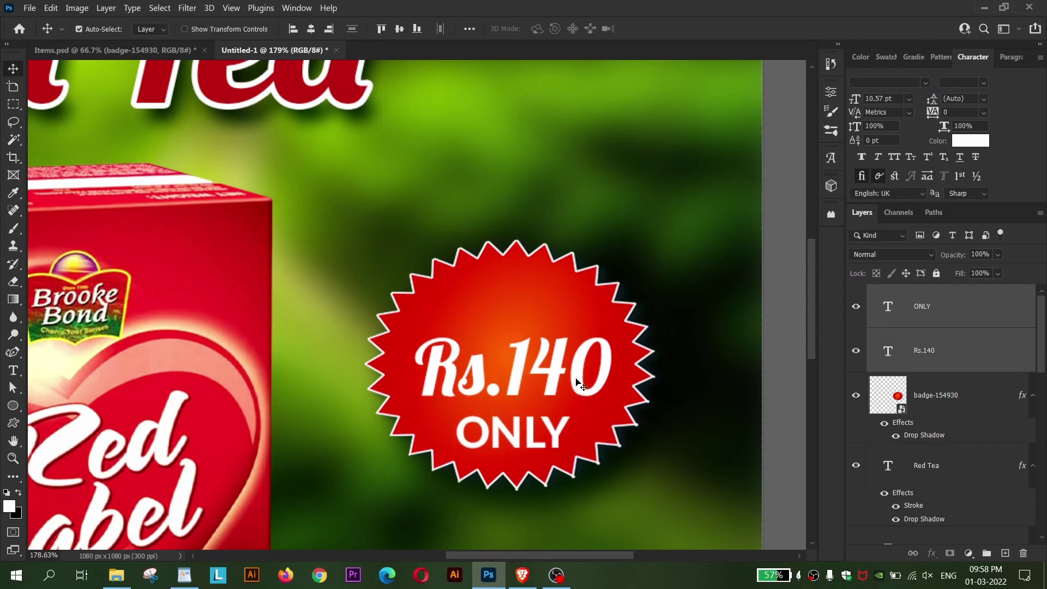
- Duplicate the ONLY text to the top of the badge and retype it as 'Rs.180' at a smaller size
left_click(614, 335)
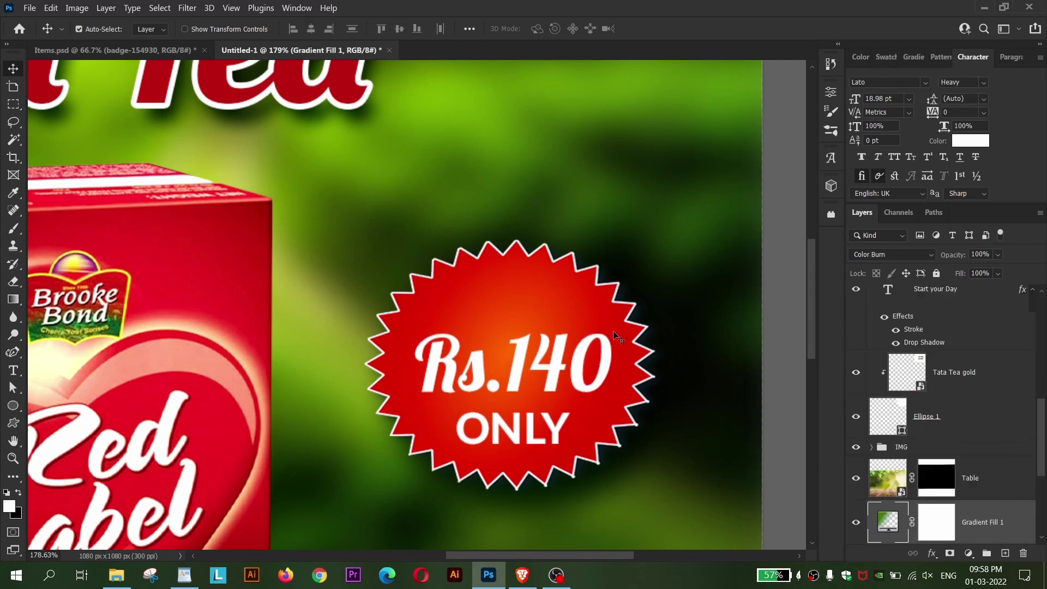
left_click_drag(560, 435, 560, 301)
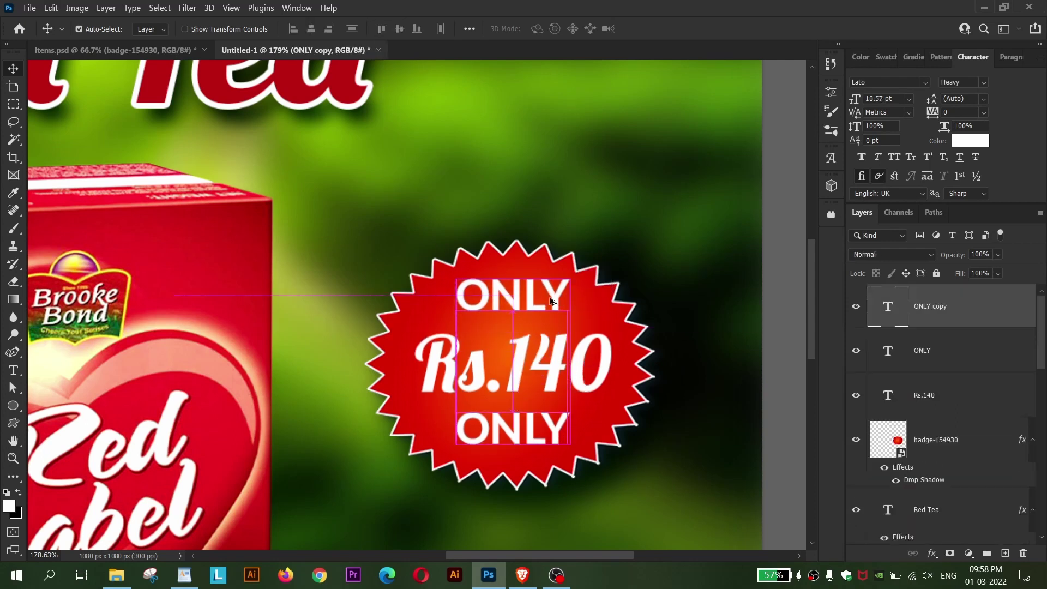
double_click(546, 295)
type("R")
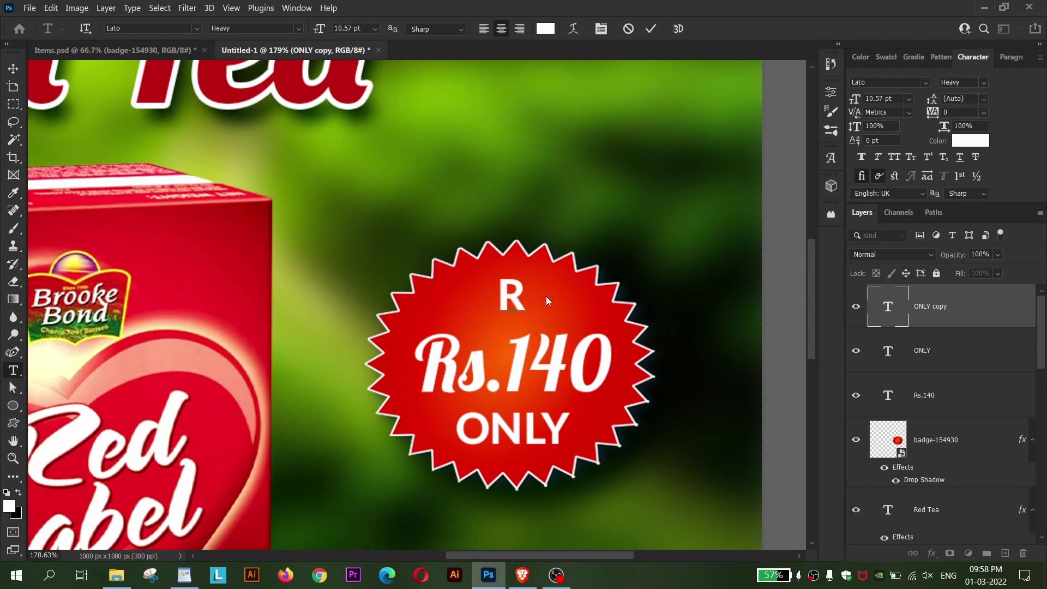
type("s")
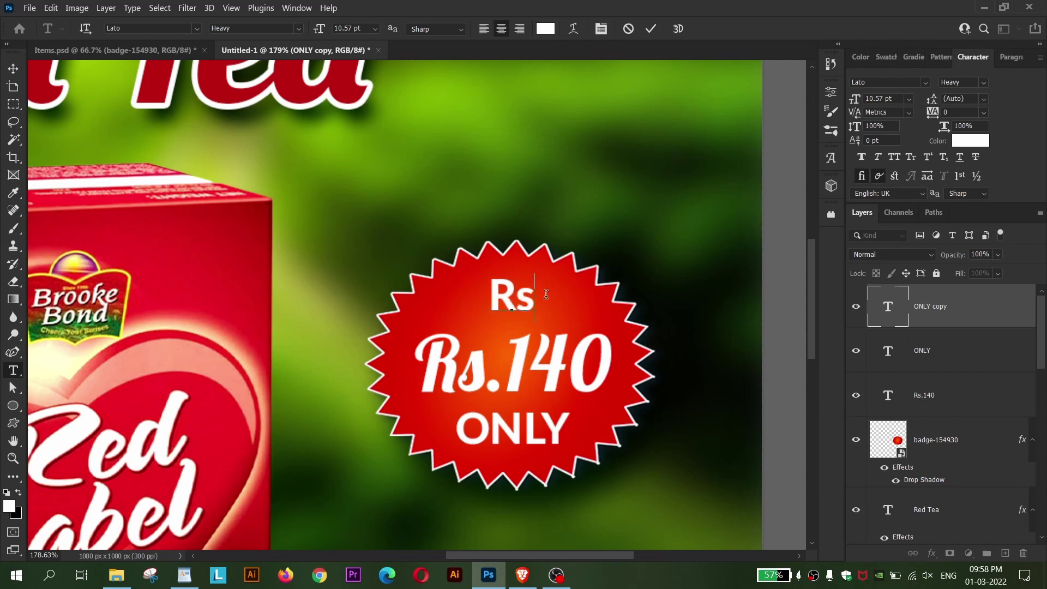
type(",")
key("BackSpace")
type(".")
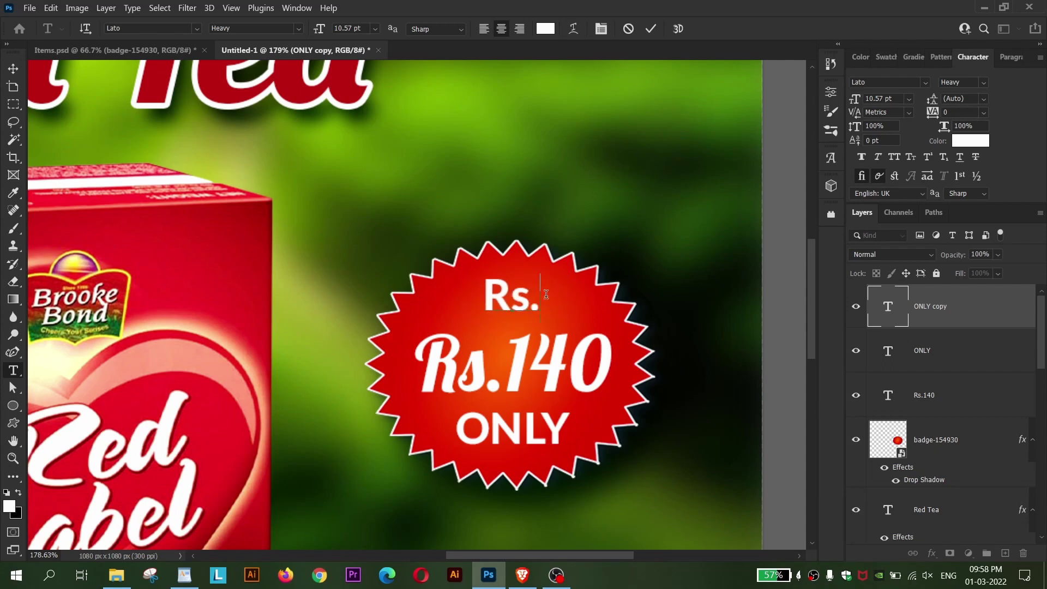
type("180")
key("ctrl+a")
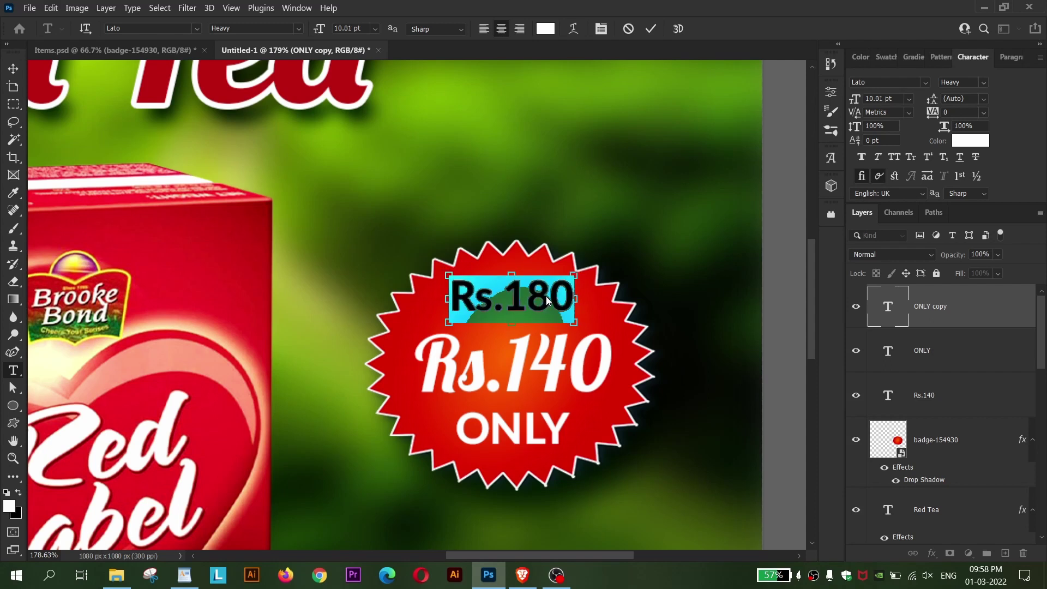
key("ctrl+shift+comma")
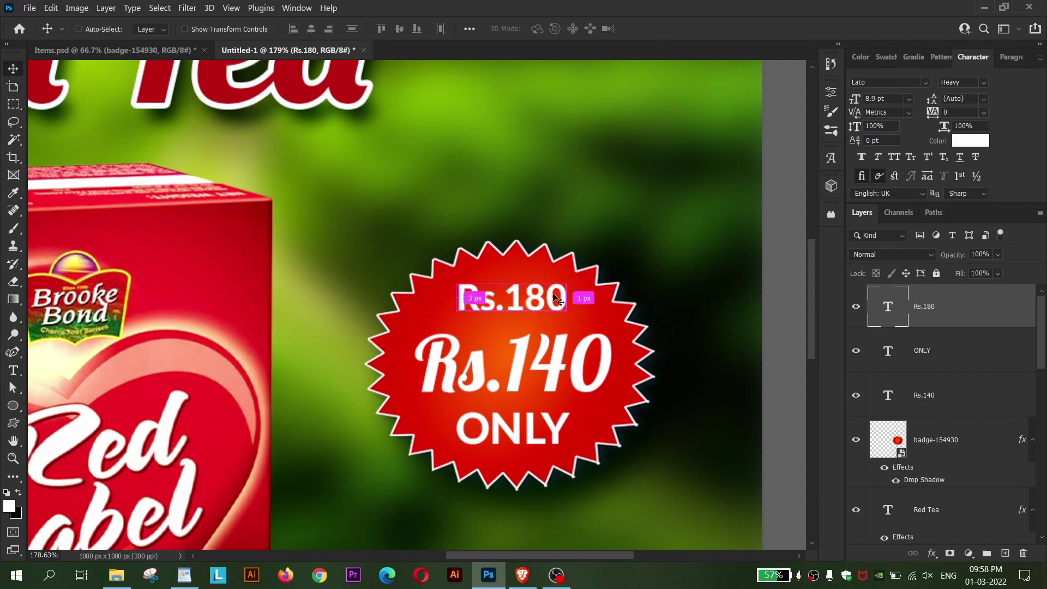
key("ctrl+Return")
- Scale Rs.180 down to about 90% and bring the top of the badge into view
key("ctrl+t")
left_click_drag(567, 279, 557, 282)
key("Return")
scroll(548, 315, "up", 3)
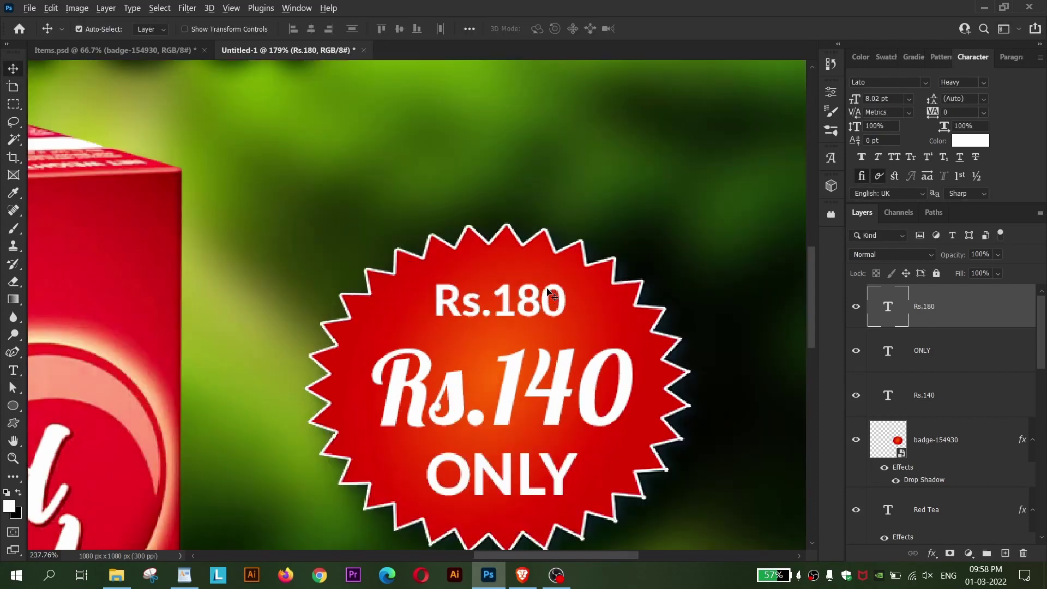
scroll(548, 315, "up", 2)
left_click_drag(567, 323, 544, 239)
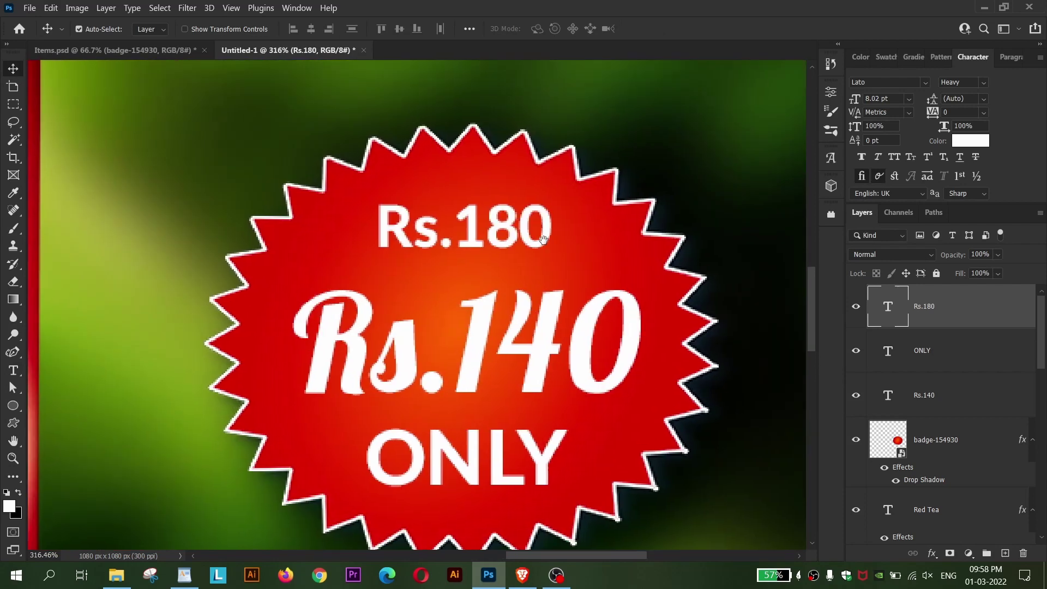
- Draw a thin dark-filled rectangle bar across the Rs.180 text
right_click(16, 409)
left_click(55, 402)
left_click_drag(355, 221, 574, 219)
left_click(797, 86)
double_click(888, 306)
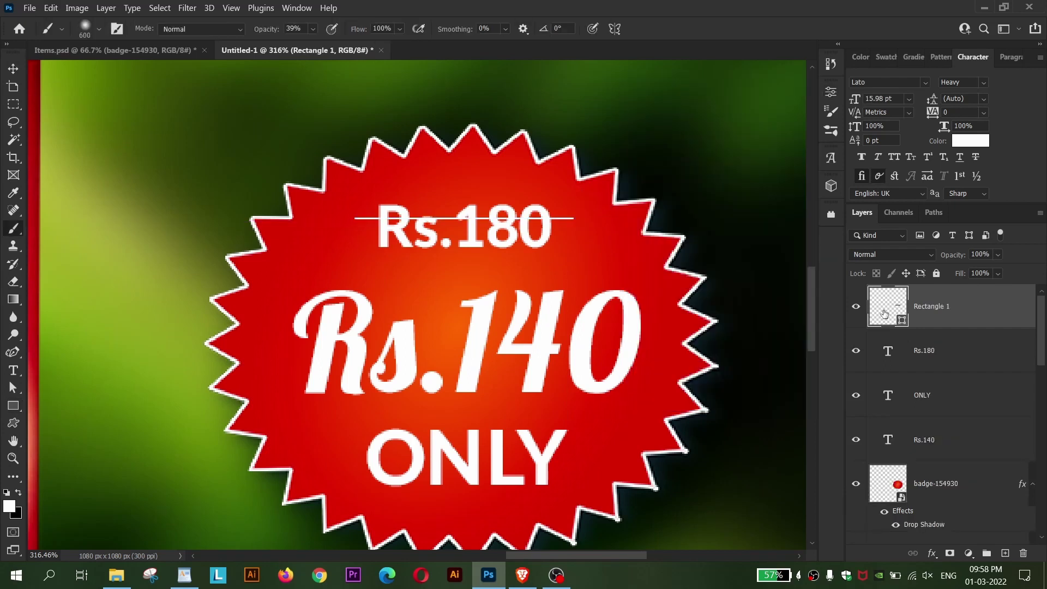
left_click(634, 388)
key("Return")
- Rotate the bar to a steep diagonal and nudge it down over Rs.180
key("ctrl+t")
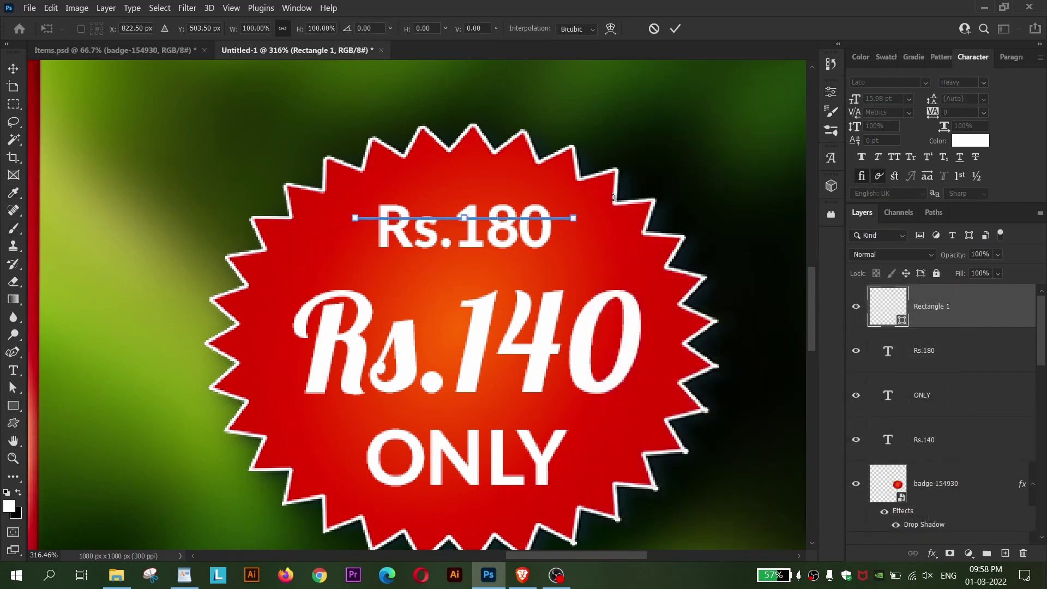
left_click_drag(609, 212, 612, 227)
key("Return")
key("b")
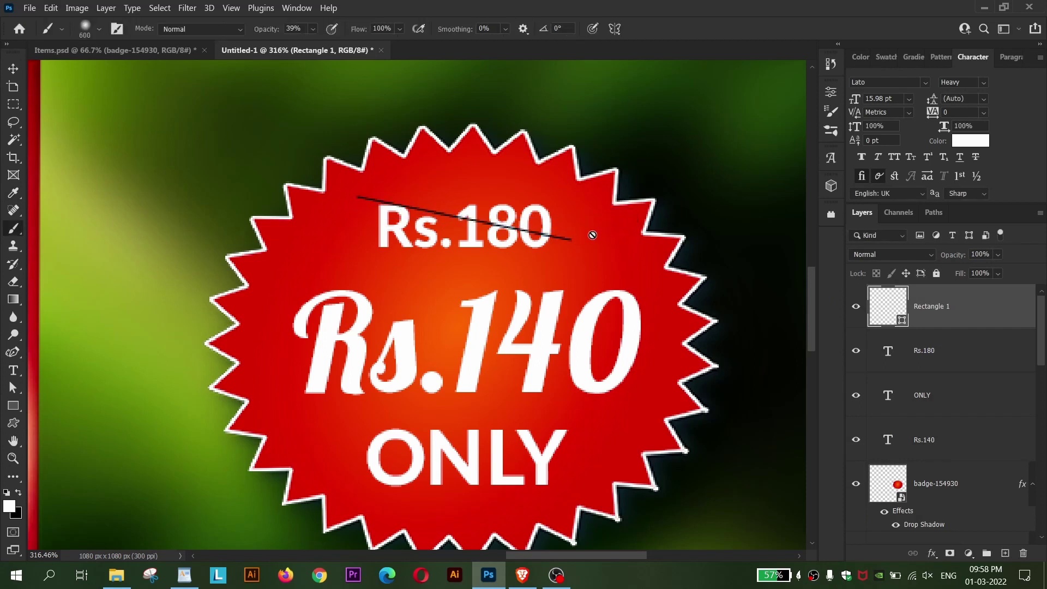
key("v")
key("ctrl+t")
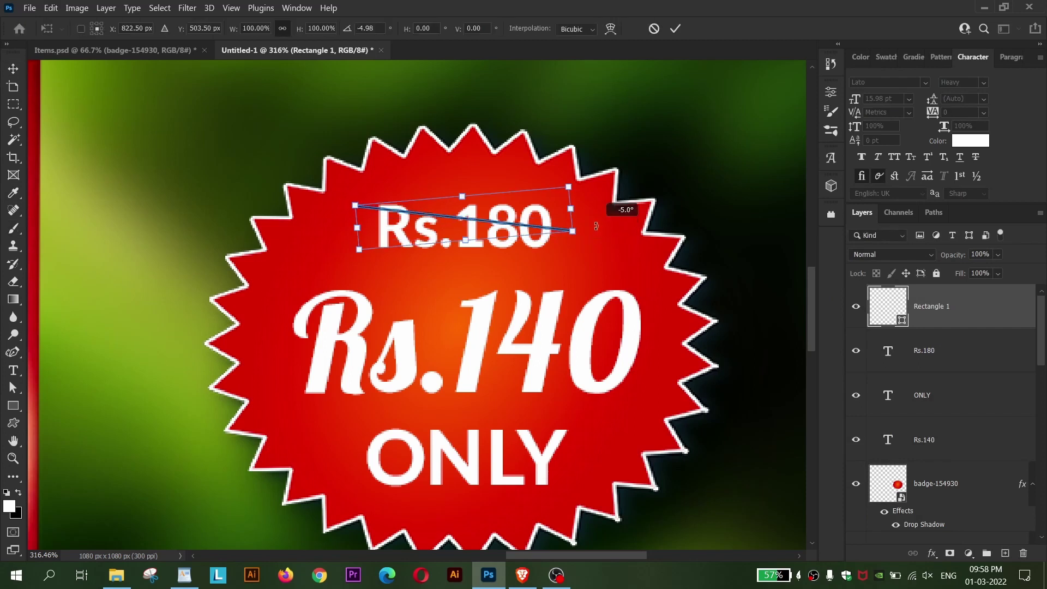
mouse_move(594, 240)
left_mouse_down()
mouse_move(596, 229)
mouse_move(599, 244)
left_mouse_up()
key("Return")
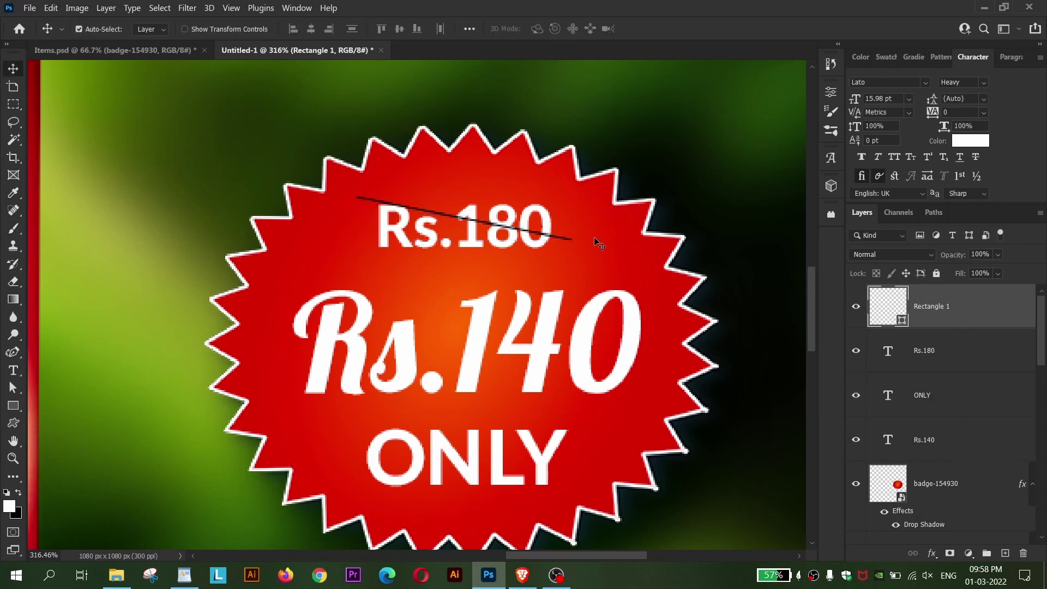
key("Down")
key("Down")
key("Down")
key("Down")
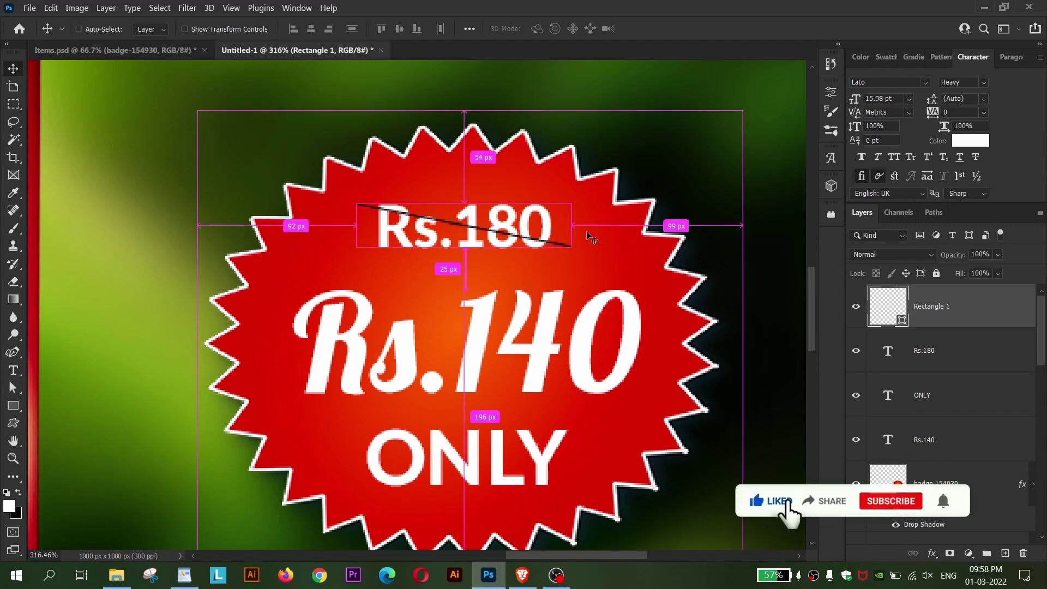
- Duplicate the diagonal line and flip the copy horizontally to form an X
key("ctrl+j")
key("ctrl+t")
right_click(510, 229)
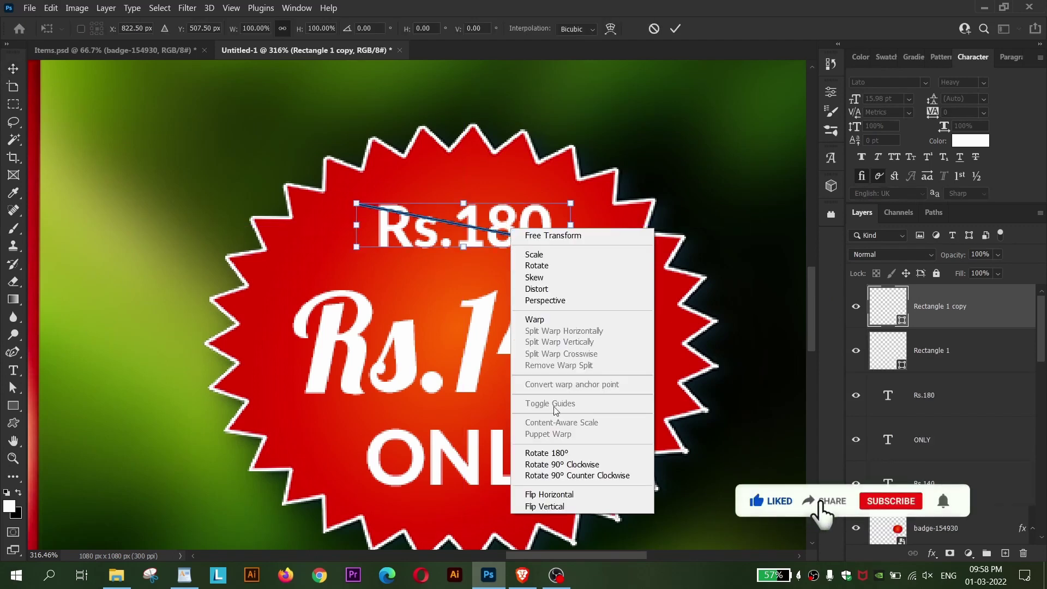
left_click(567, 495)
key("Return")
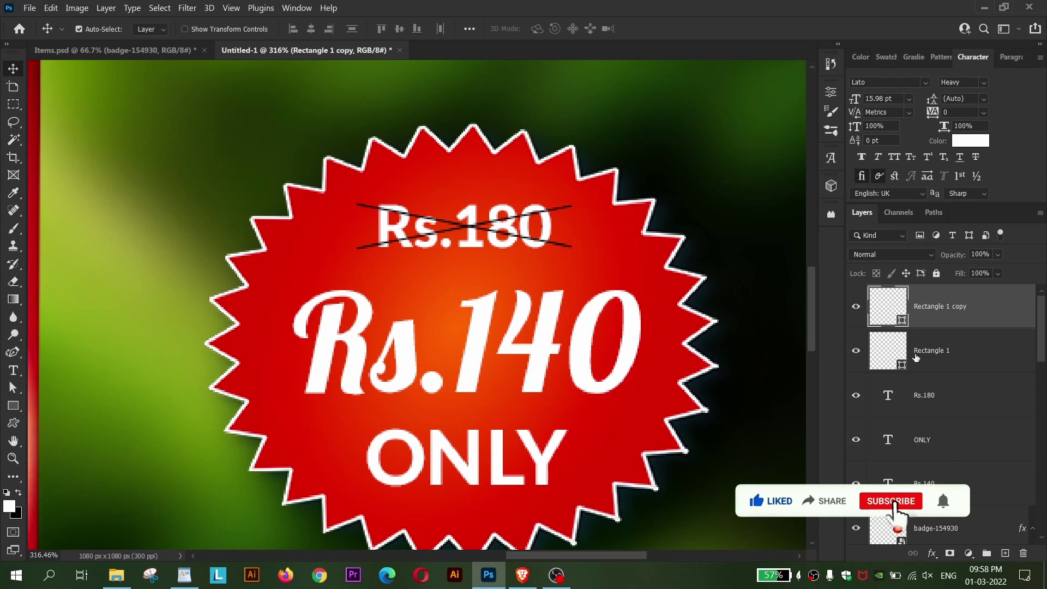
scroll(567, 322, "down", 3)
scroll(545, 313, "down", 2)
scroll(539, 310, "up", 2)
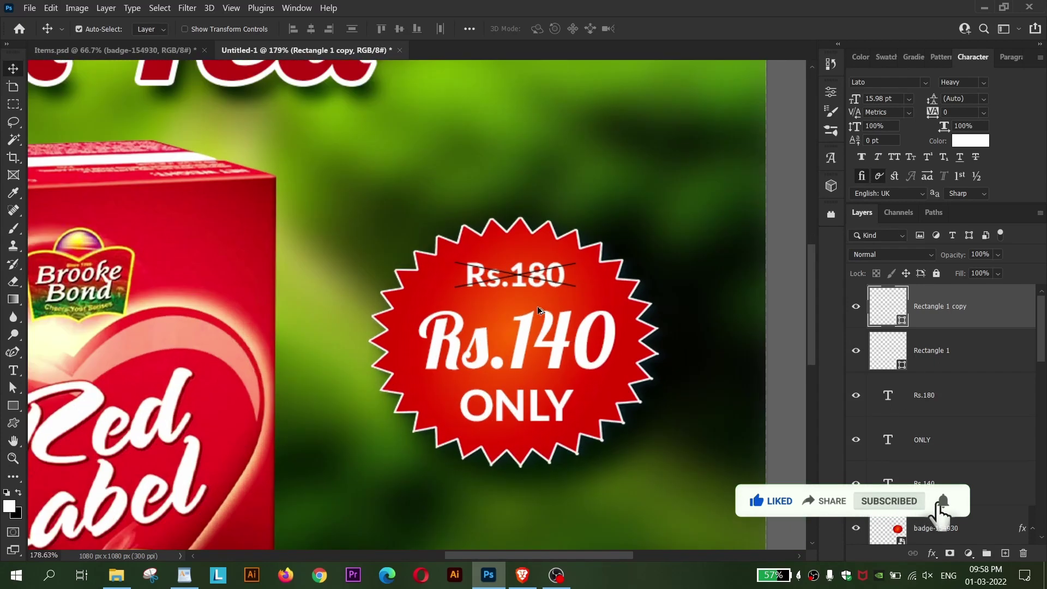
scroll(538, 309, "up", 2)
- Nudge Rs.140 up slightly beneath the crossed-out Rs.180
left_click(930, 398, "shift")
key("ctrl+t")
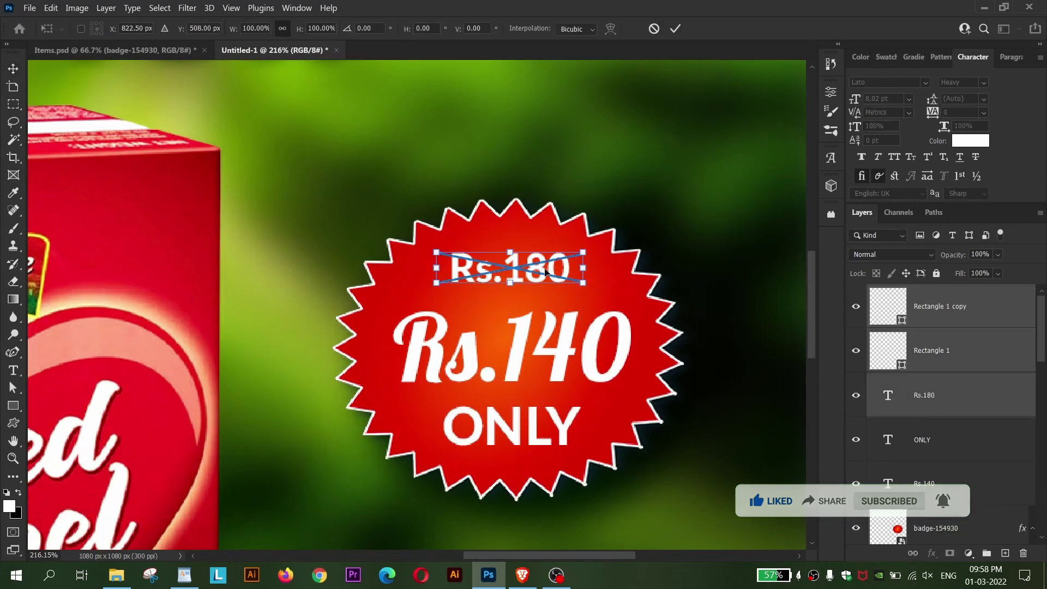
key("Return")
left_click(566, 347)
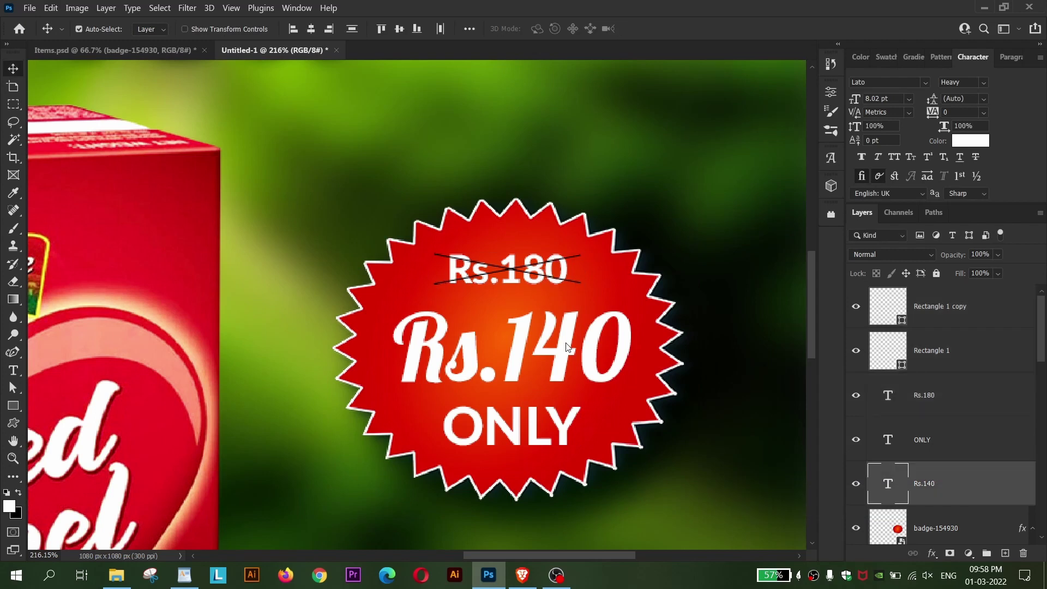
key("Up")
key("Up")
key("Up")
- Shrink ONLY to about 89% and enlarge Rs.140 very slightly
left_click(564, 435)
key("ctrl+t")
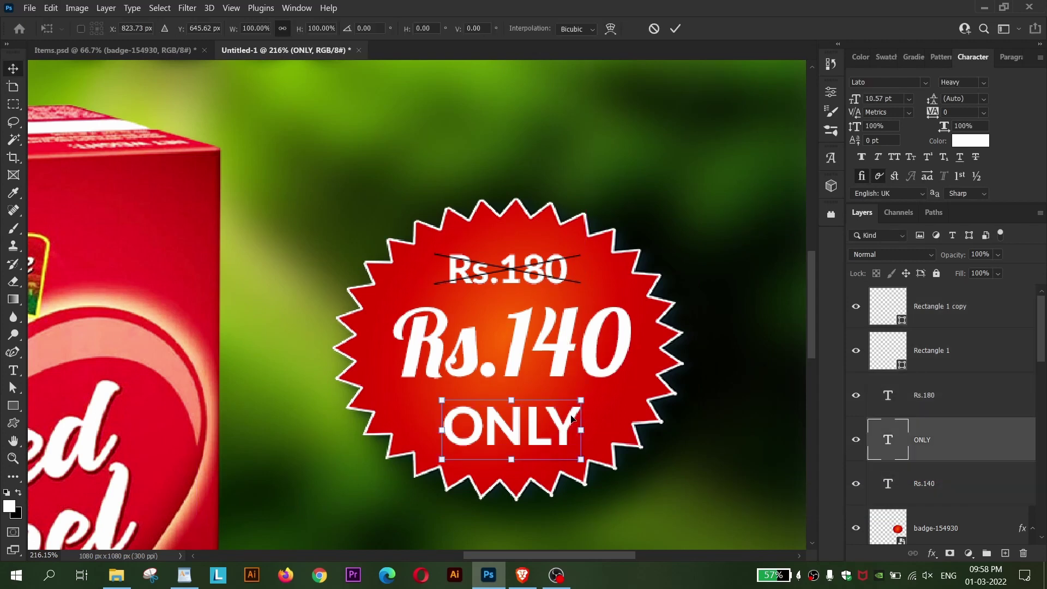
left_click_drag(581, 429, 576, 430)
key("Return")
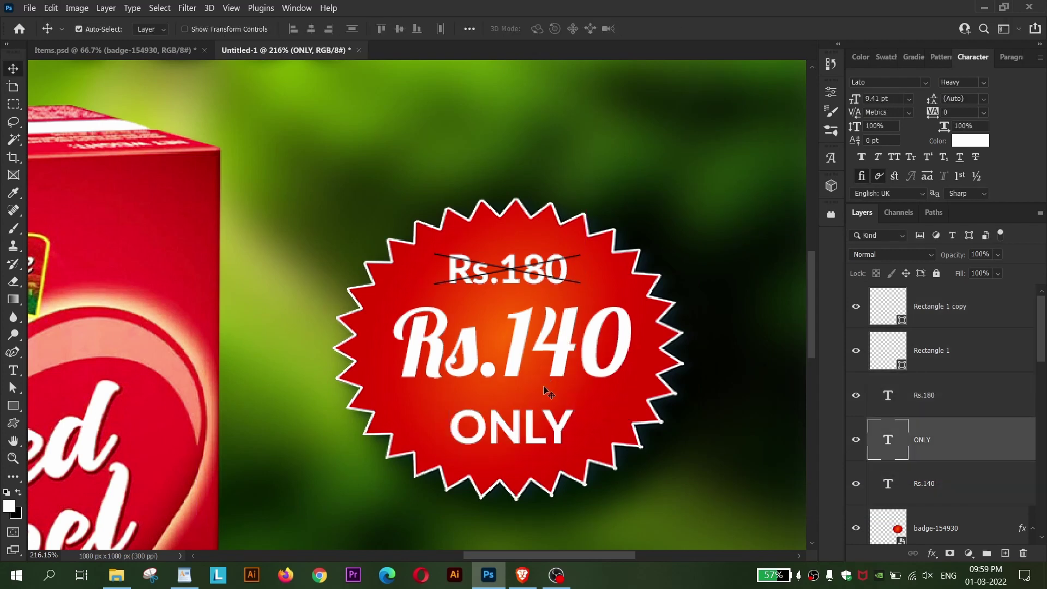
left_click(564, 360)
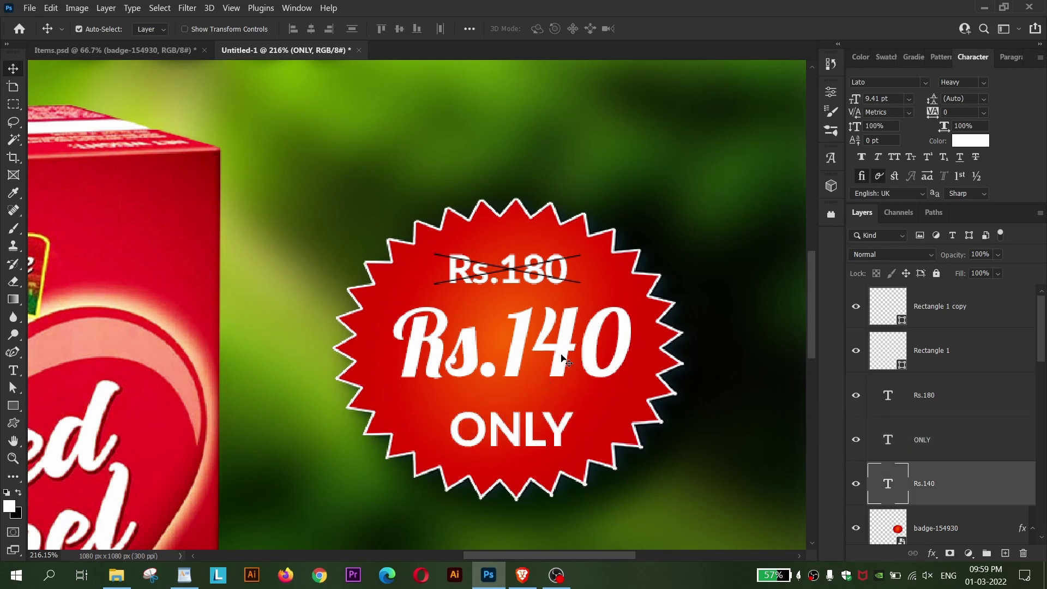
key("ctrl+t")
left_click_drag(631, 346, 634, 348)
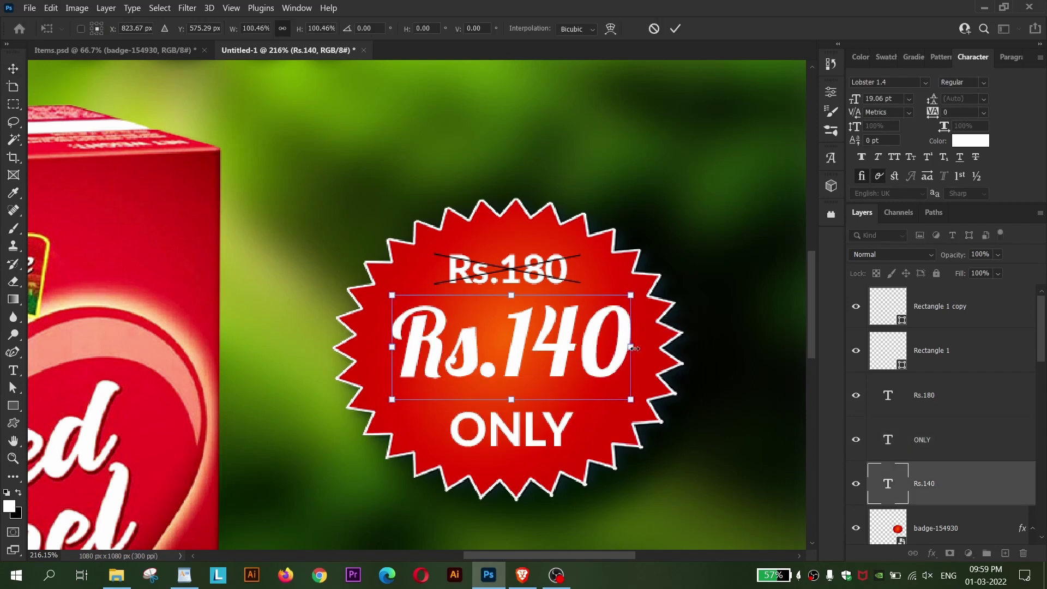
key("Return")
- Set the Rs.140 text colour to a bright saturated yellow
left_click(971, 141)
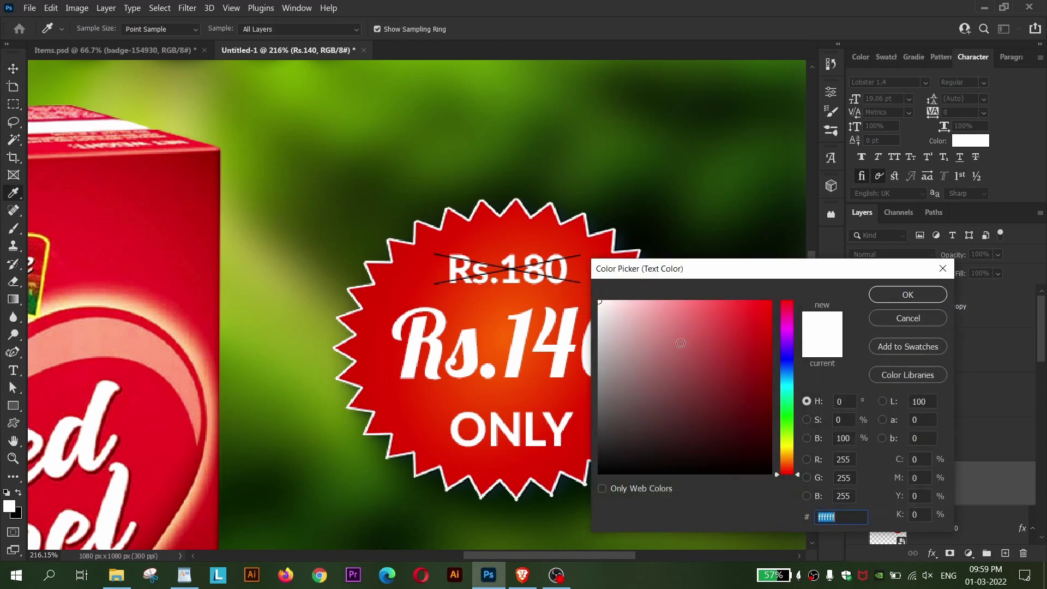
left_click(144, 336)
left_click(787, 451)
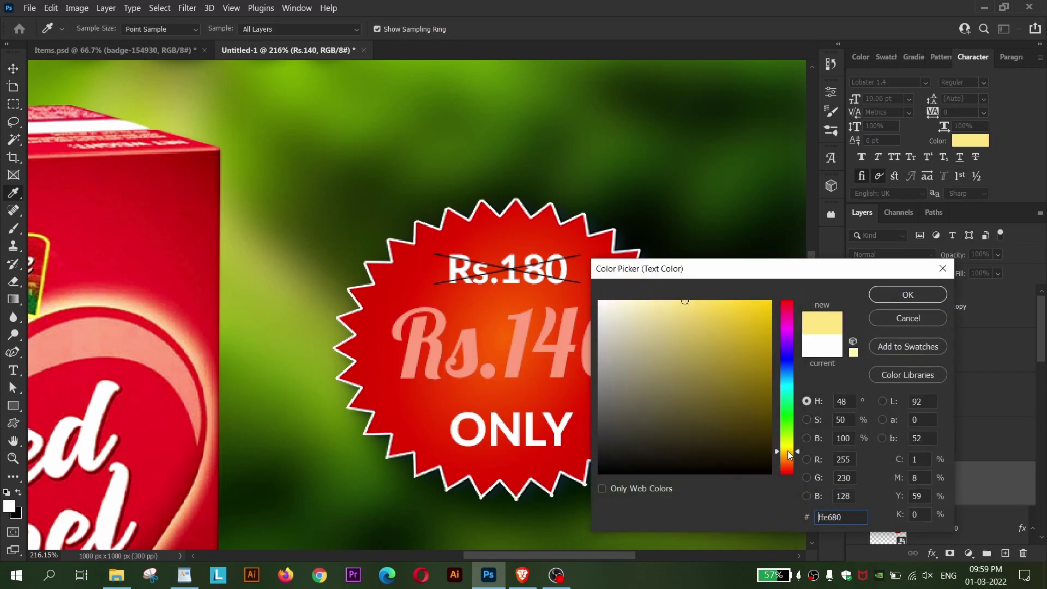
left_click(771, 302)
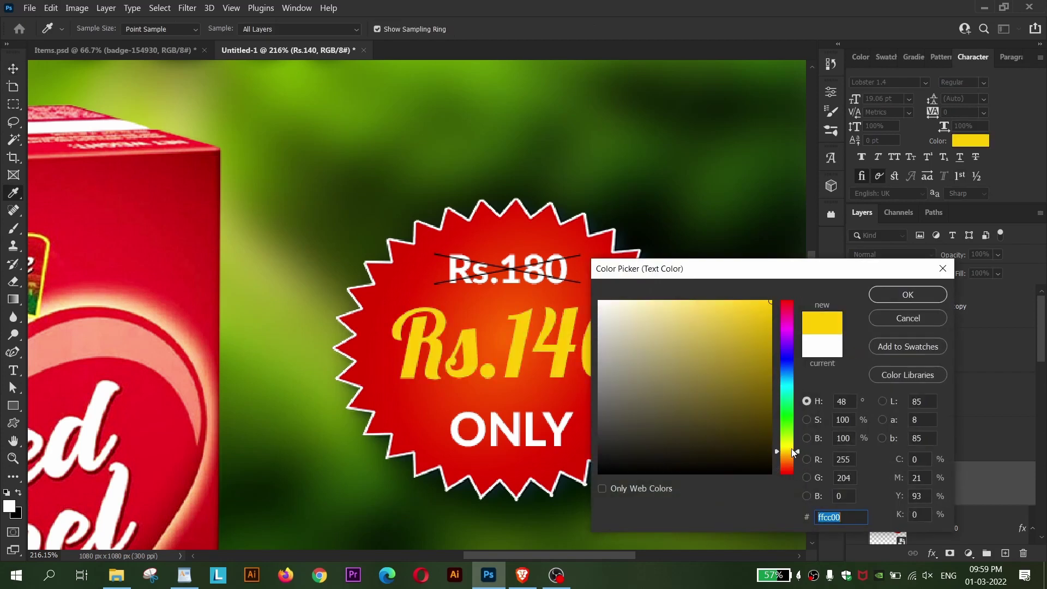
left_click_drag(794, 452, 791, 449)
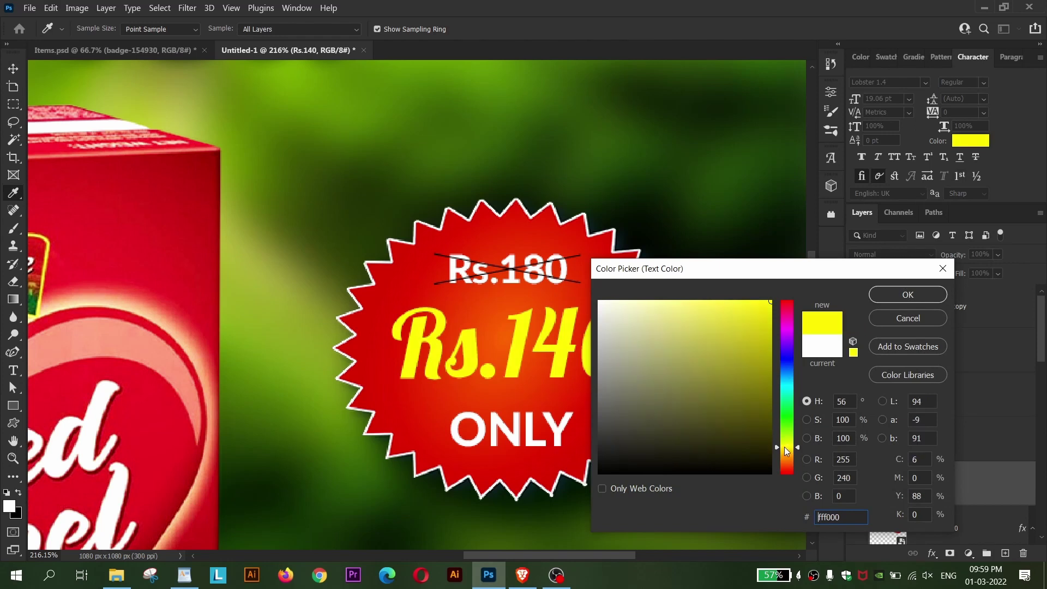
key("Return")
- Add a 2 px black Stroke effect to Rs.140
left_click(931, 552)
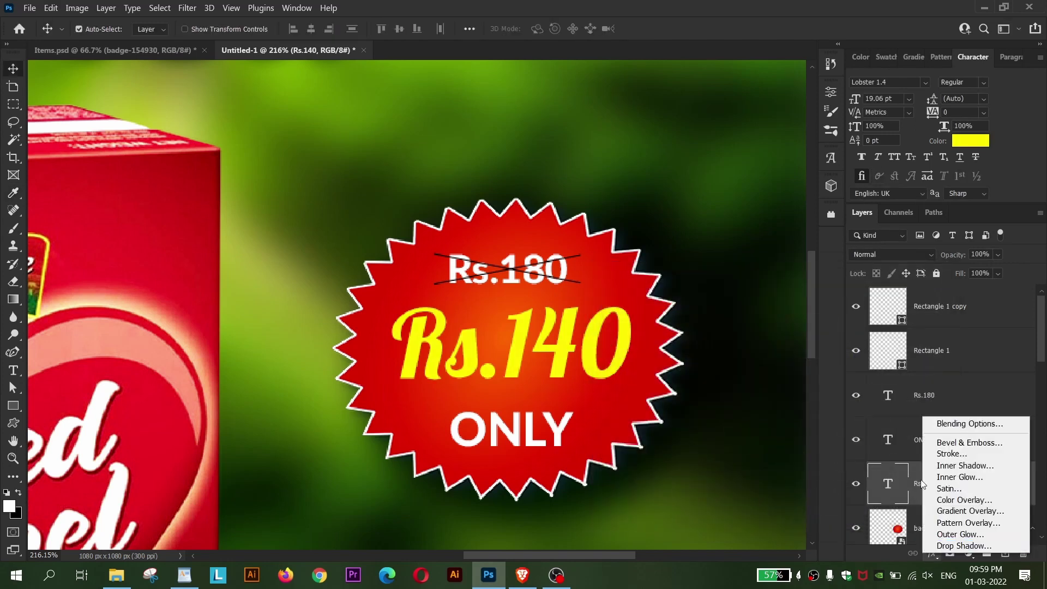
left_click(944, 456)
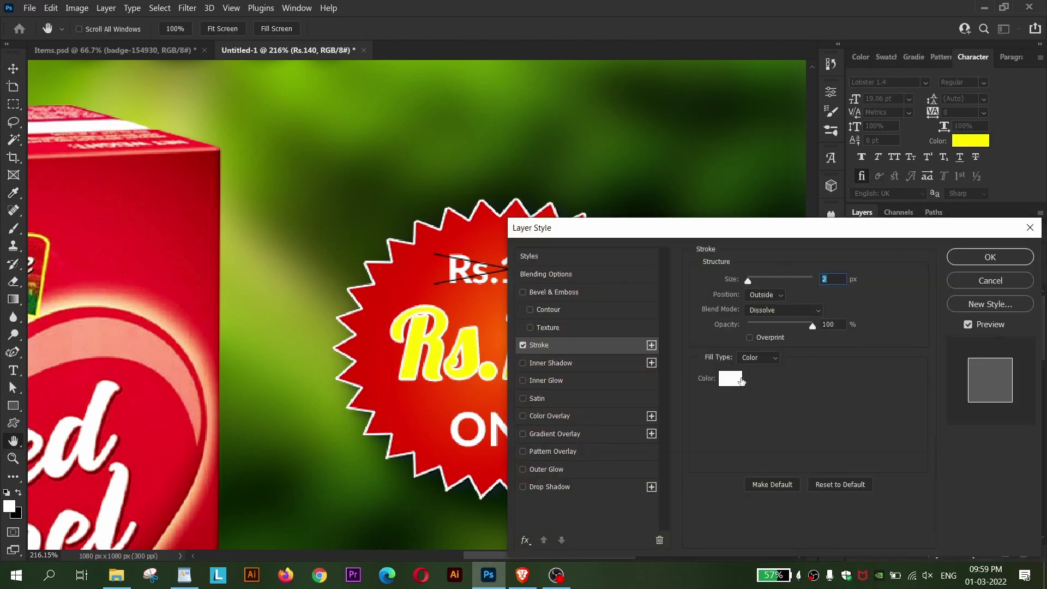
left_click(741, 380)
left_click(599, 479)
key("Return")
left_click_drag(709, 236, 835, 269)
key("Down")
key("Up")
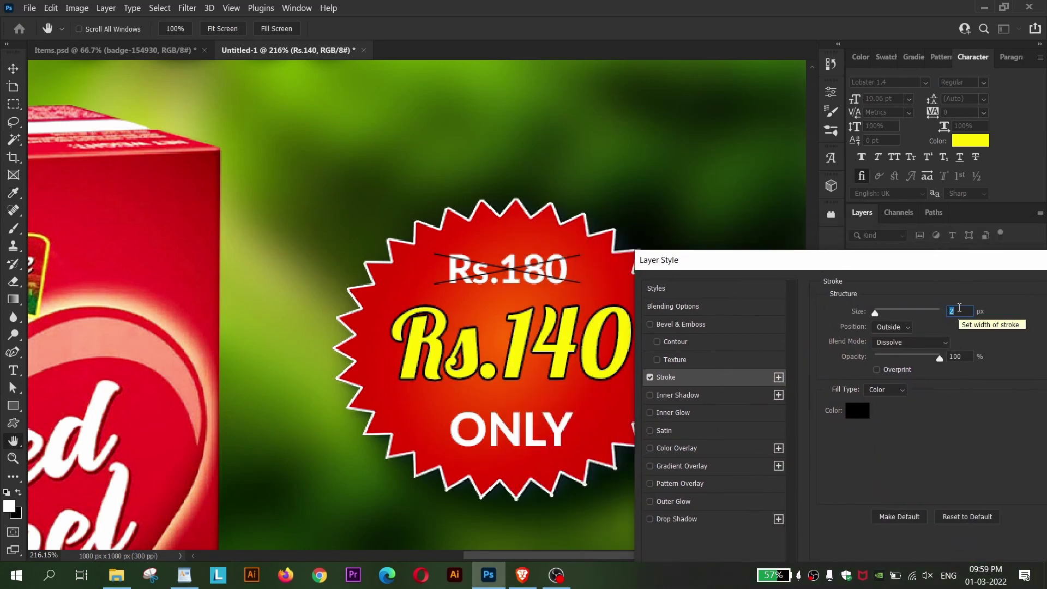
key("Return")
- Shift the Rs.140 colour toward a warmer golden yellow
scroll(649, 366, "down", 2)
scroll(649, 365, "down", 2)
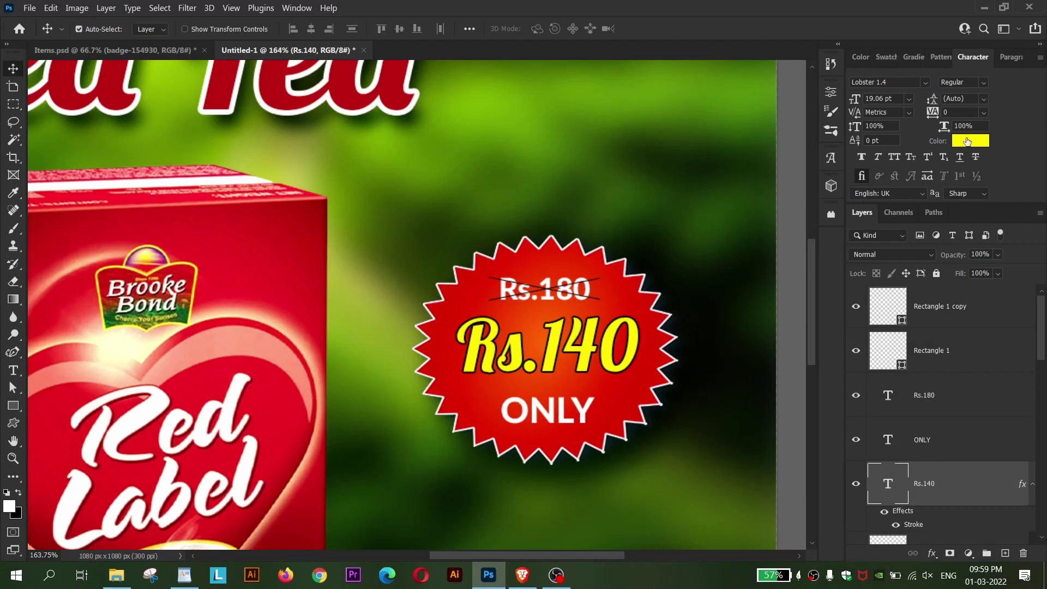
left_click(971, 141)
left_click_drag(797, 448, 798, 452)
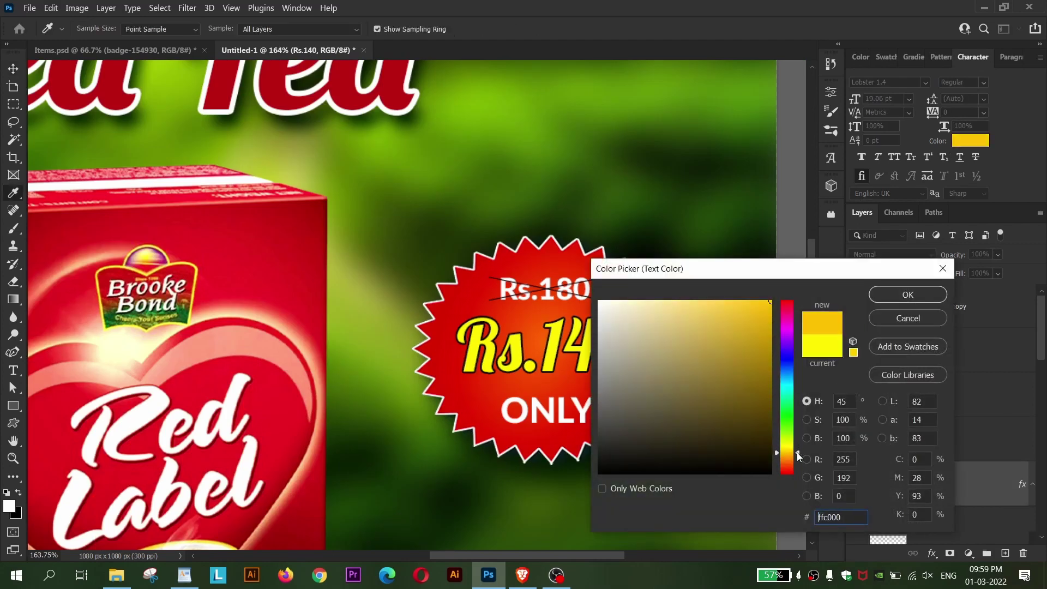
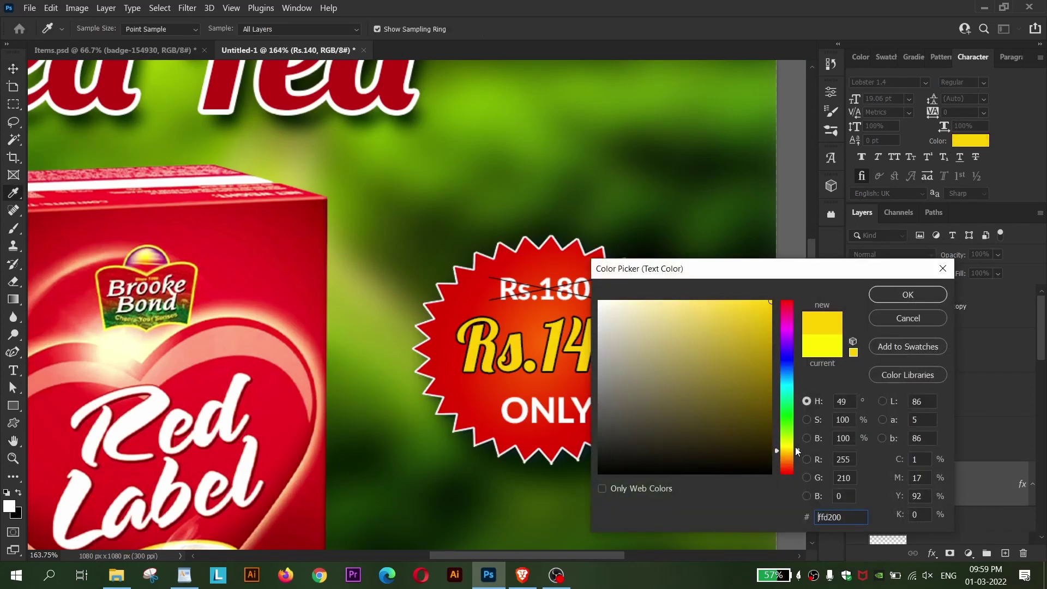
- Confirm the yellow price colour and run a transform on the Rs.140 price text
left_click(785, 450)
key("Return")
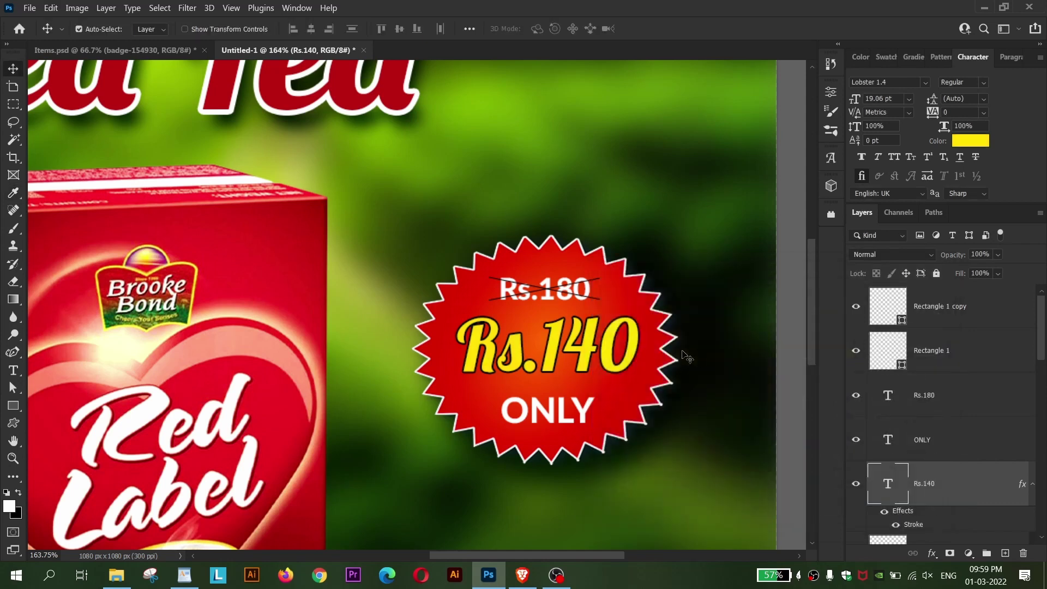
scroll(658, 289, "down", 2)
scroll(658, 289, "down", 2)
scroll(588, 322, "up", 3)
scroll(588, 322, "up", 1)
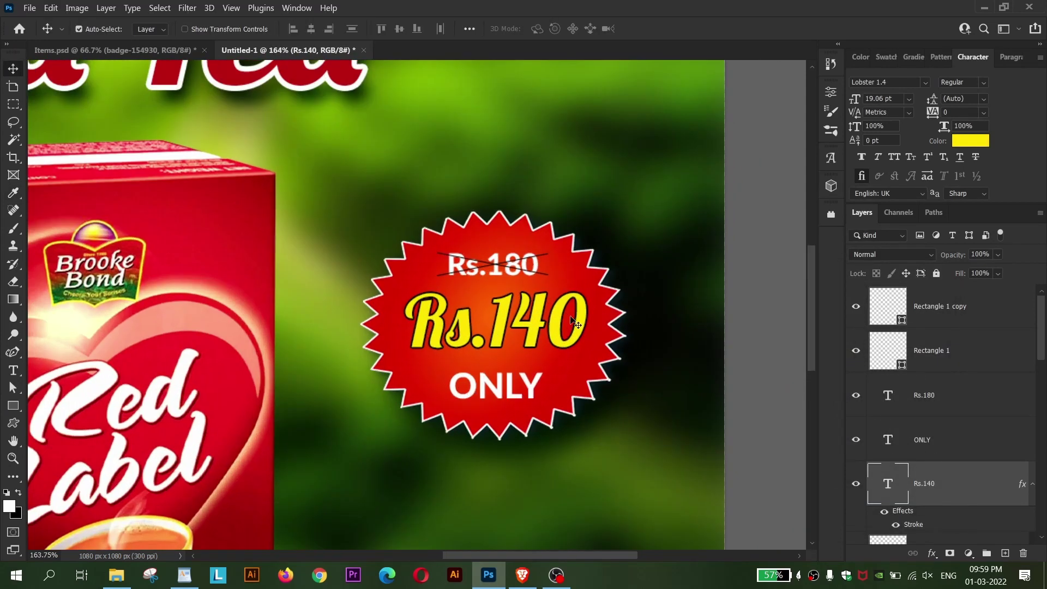
key("ctrl+t")
key("Return")
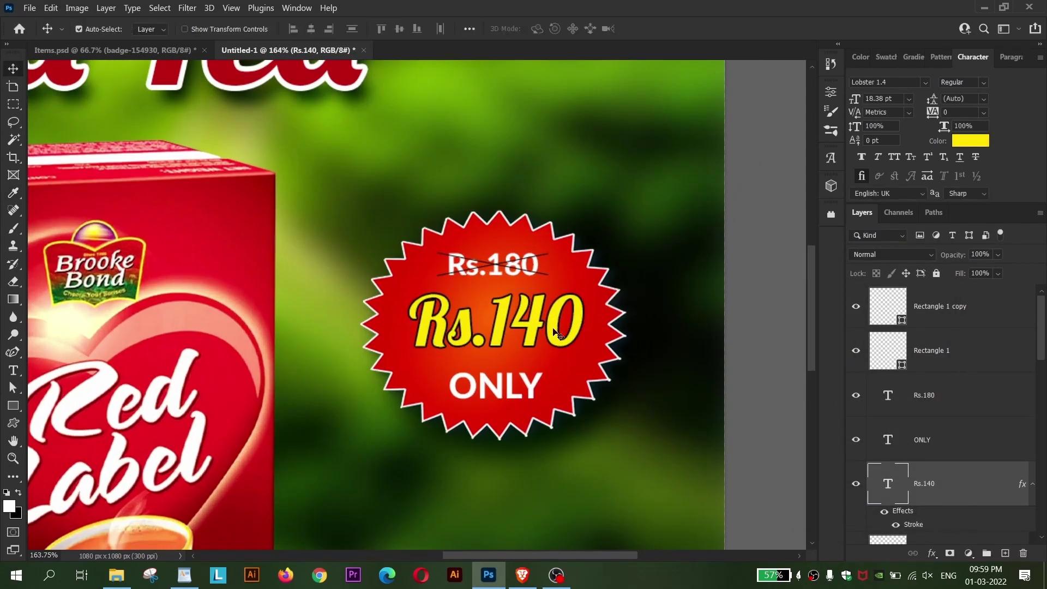
- Retype the price as Rs.150 and colour it white
double_click(548, 325)
left_click_drag(549, 325, 573, 327)
type("4")
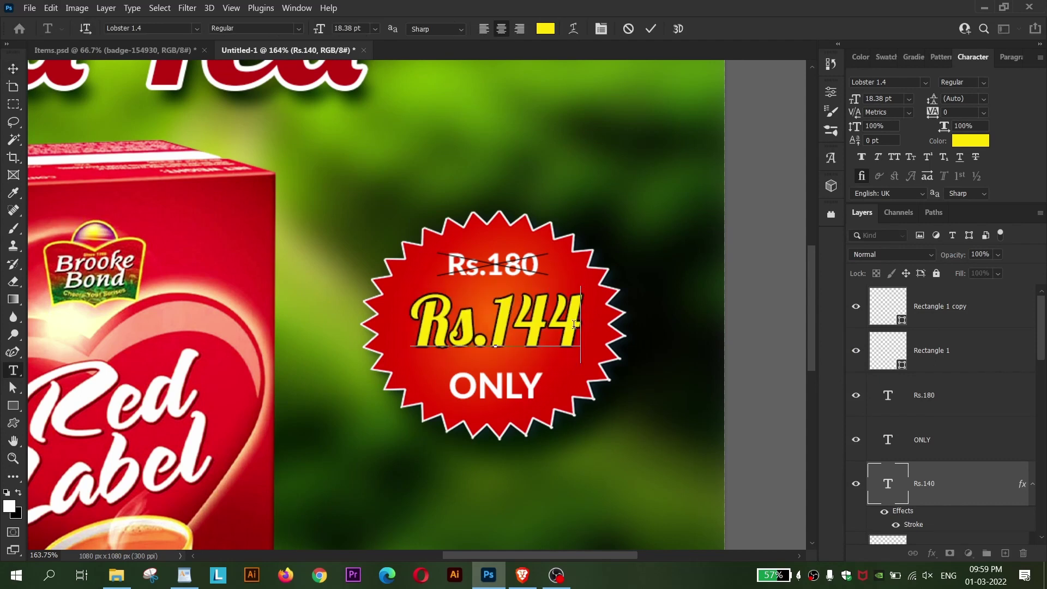
key("BackSpace")
key("BackSpace")
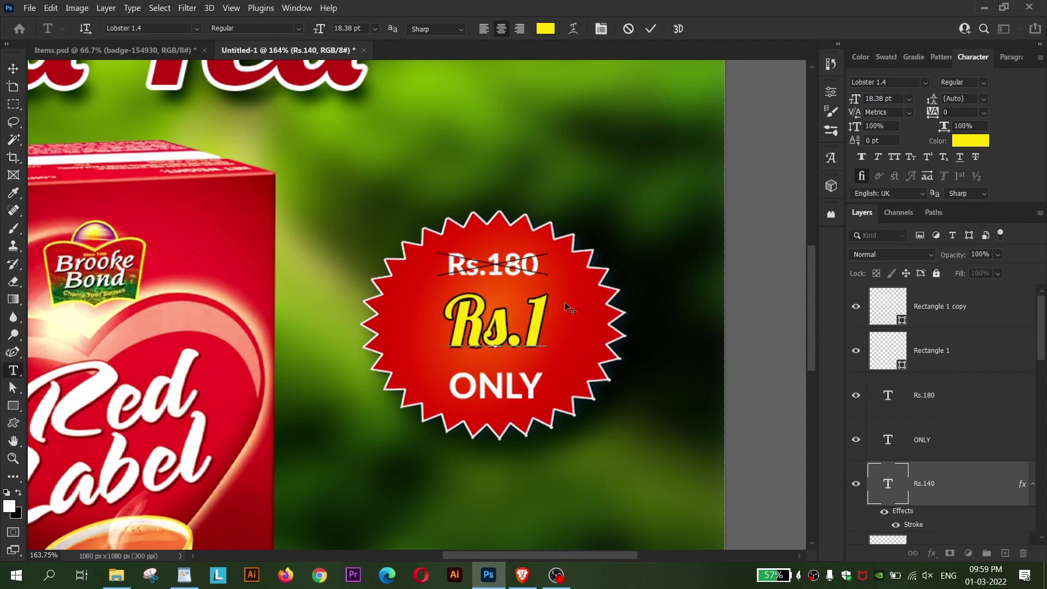
type("50")
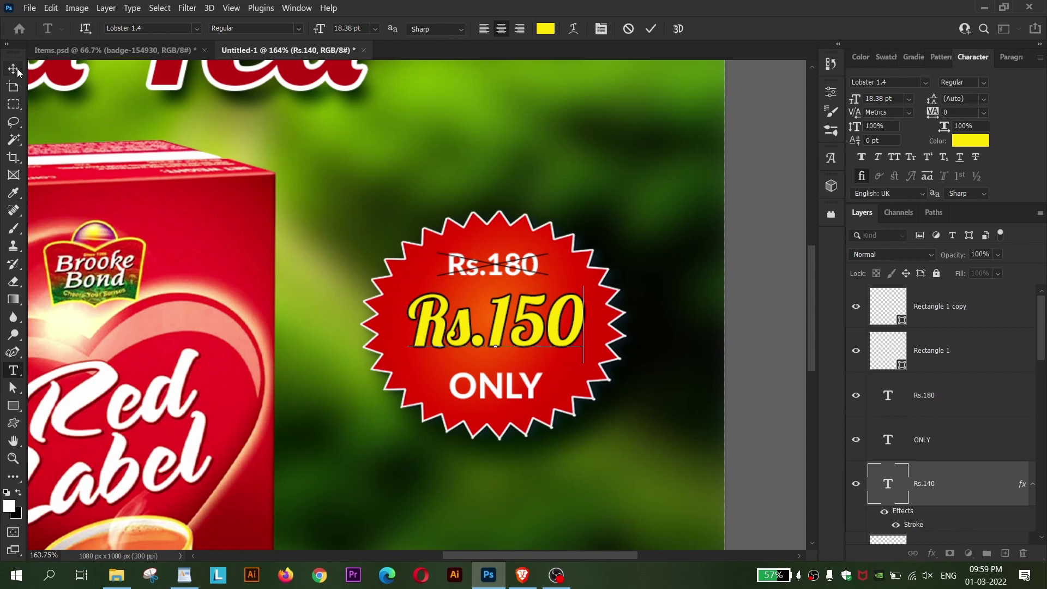
left_click(13, 68)
left_click(971, 140)
left_click(519, 252)
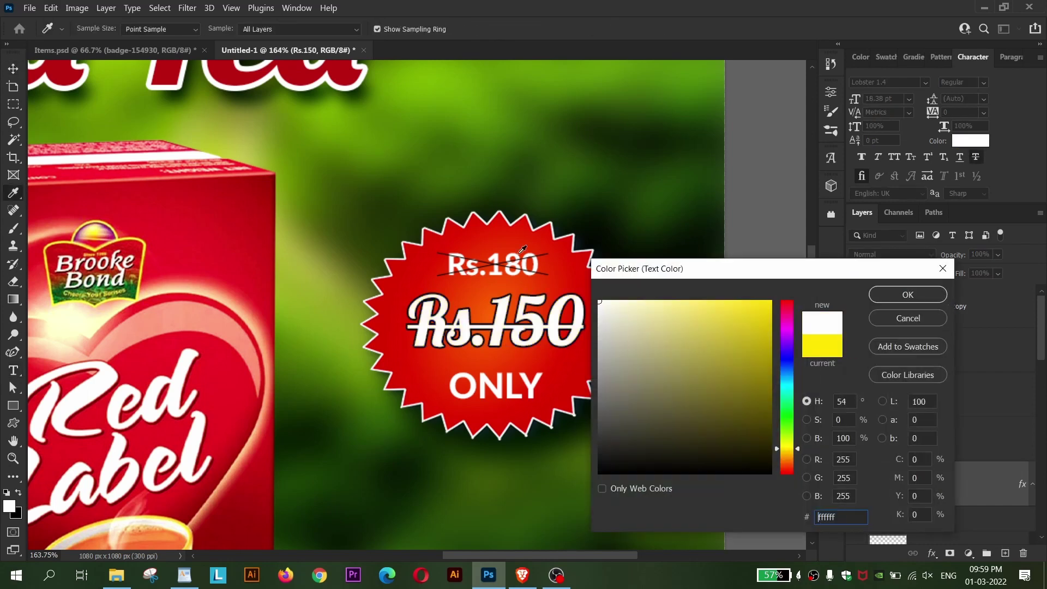
key("Return")
- Colour the ONLY text yellow #ffb400 and nudge the Rs.150 price slightly lower
left_click(524, 381)
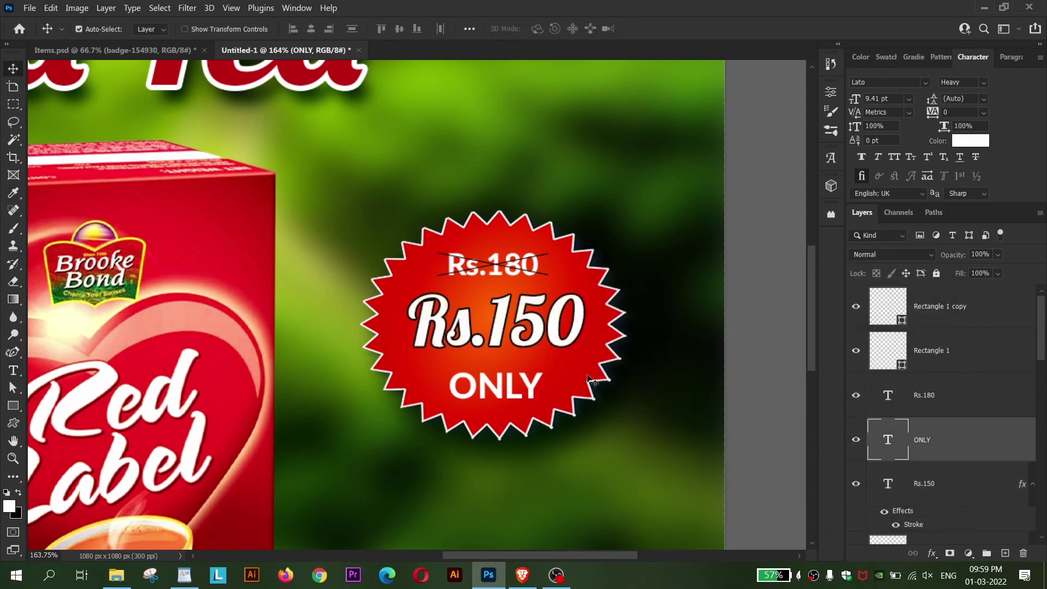
left_click(966, 143)
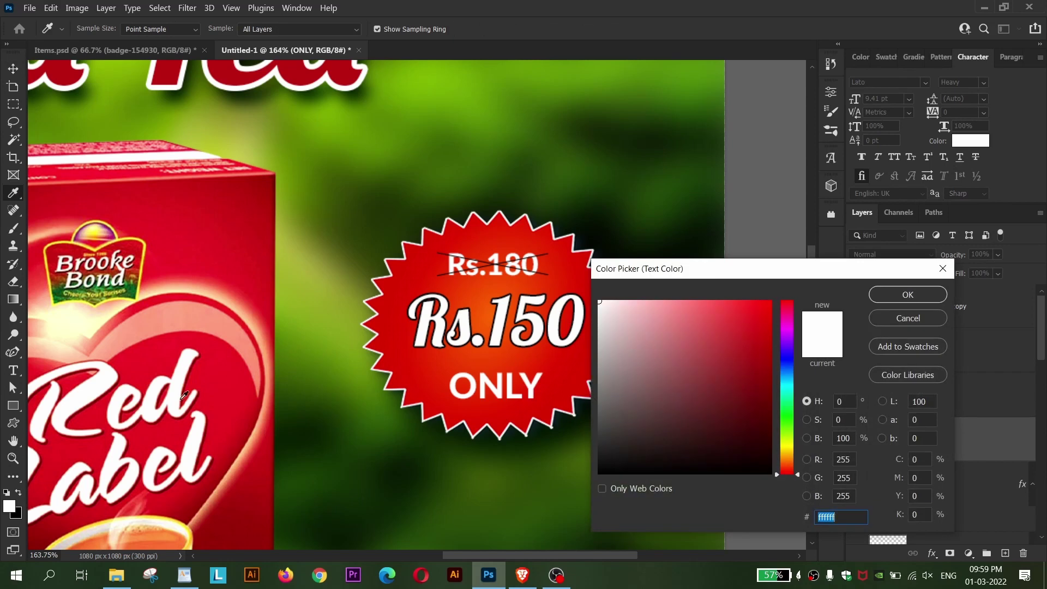
left_click(179, 522)
left_click(193, 539)
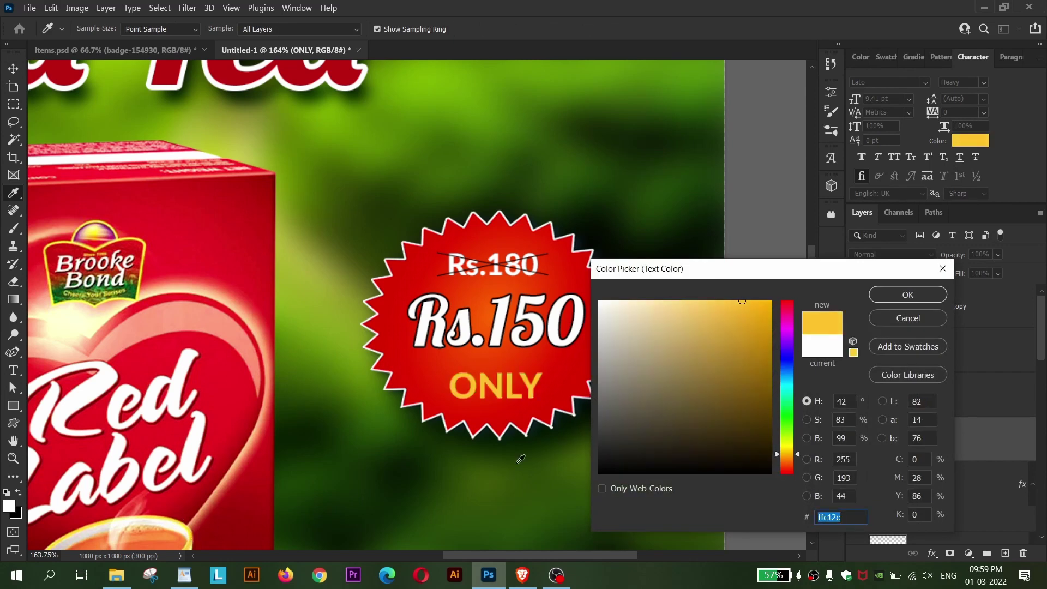
type("ffb400")
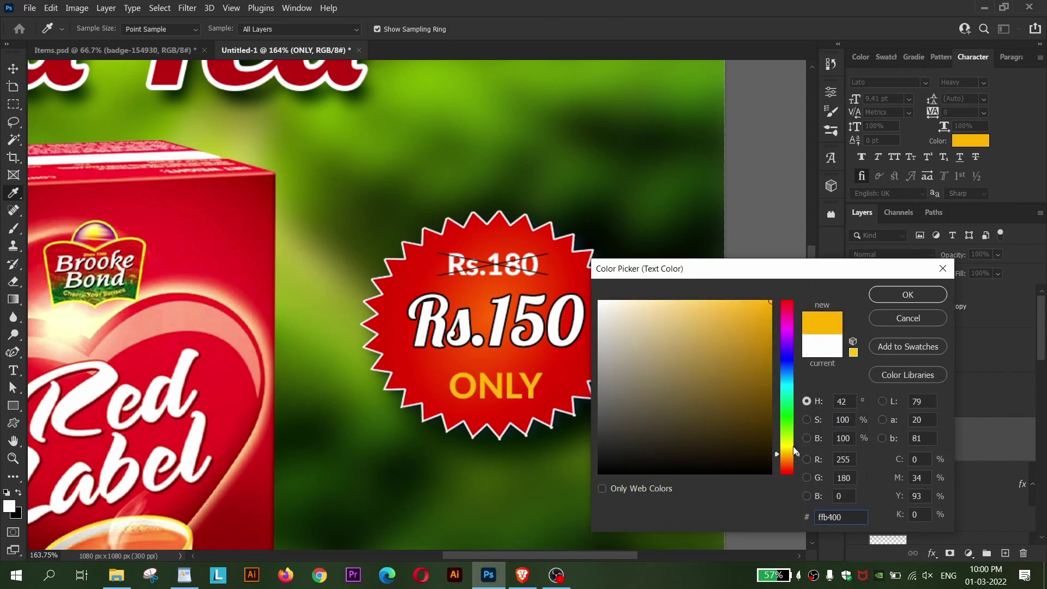
left_click_drag(790, 454, 789, 447)
key("Return")
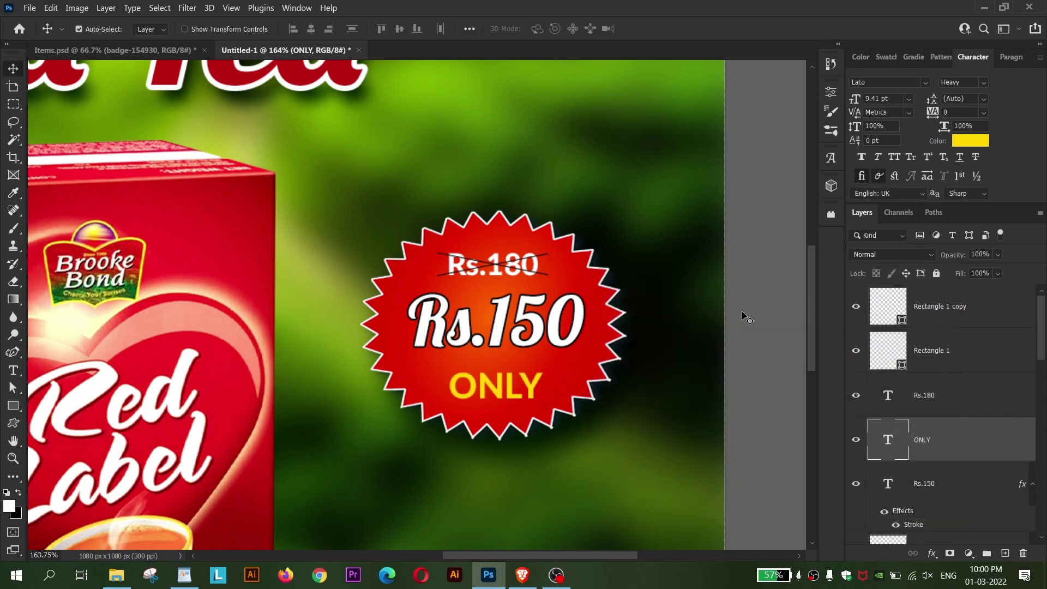
left_click_drag(534, 332, 533, 337)
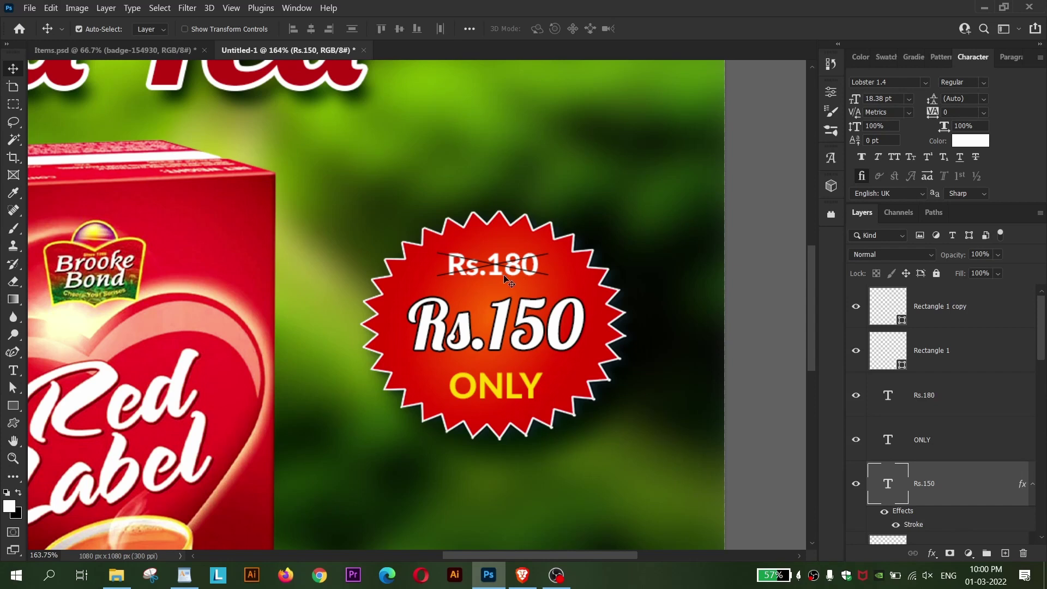
- Colour the struck-through Rs.180 price light grey
left_click(499, 278)
left_click(971, 141)
left_click(606, 320)
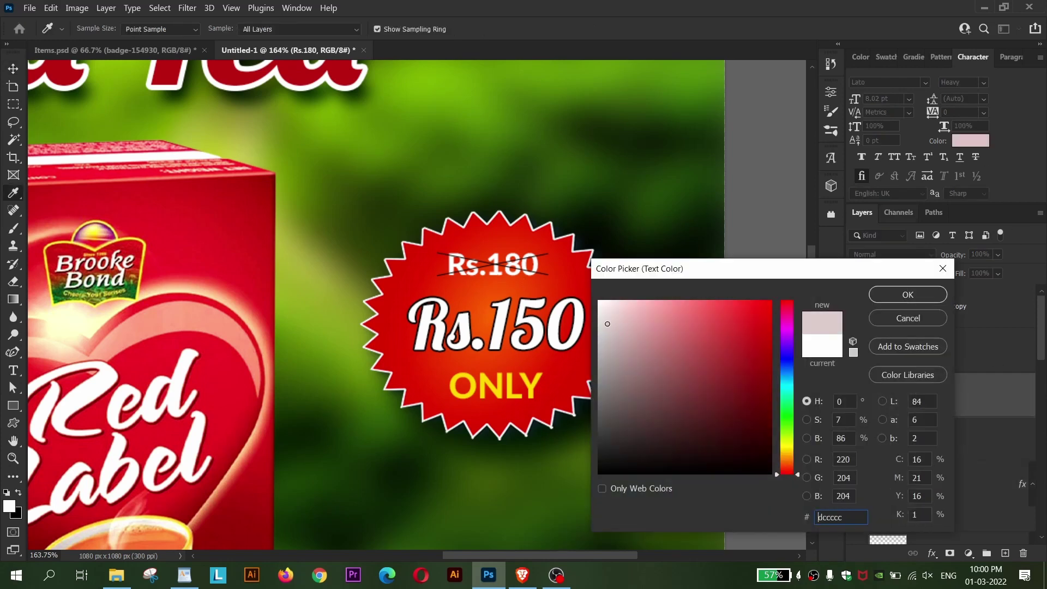
key("Return")
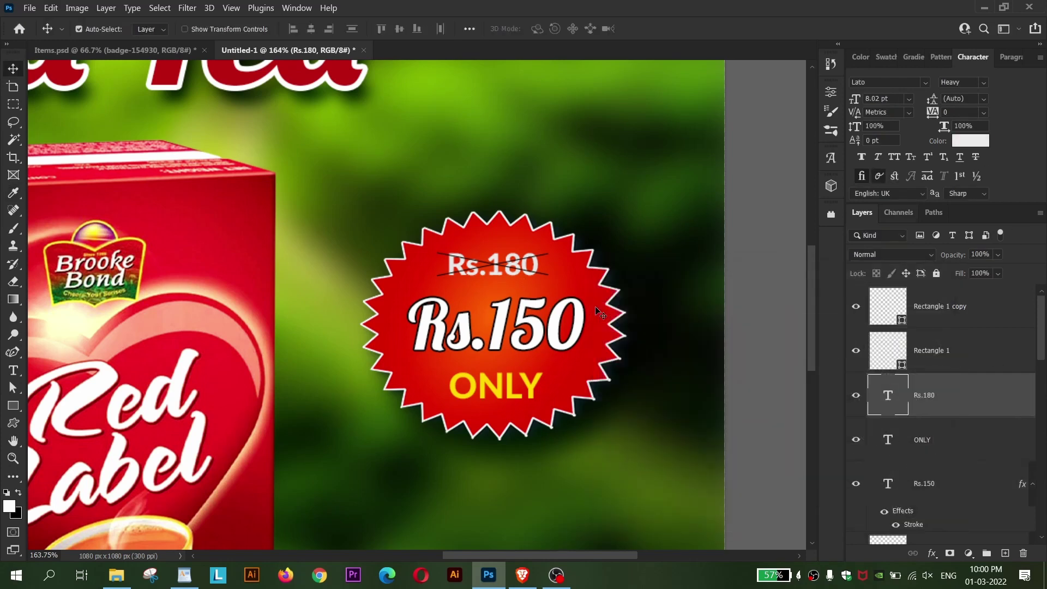
- Widen the starburst badge slightly and group the price layers as 'Price TAg'
left_click(587, 294)
key("ctrl+t")
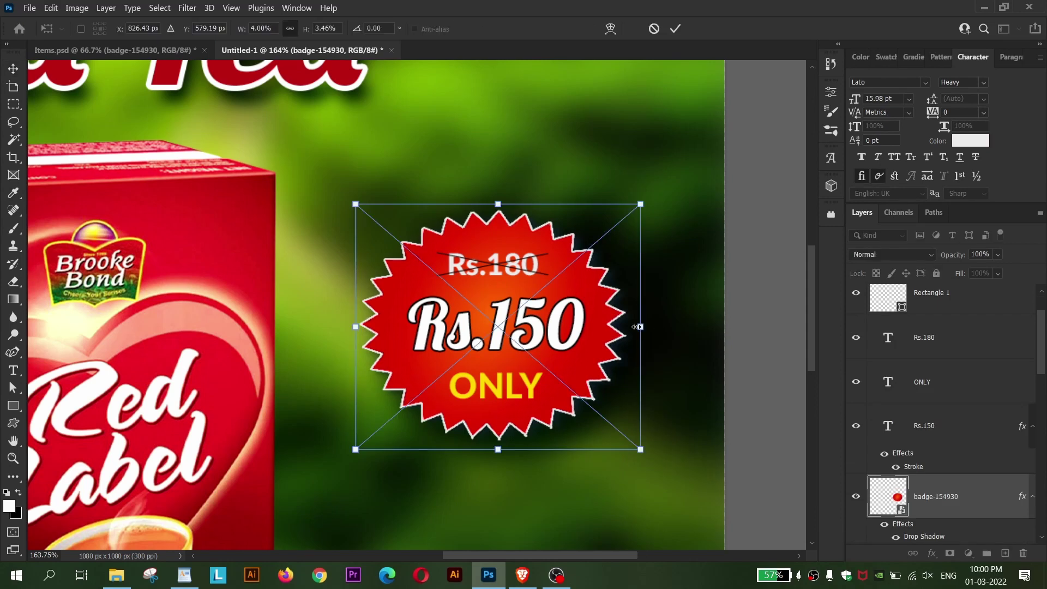
left_click_drag(636, 327, 649, 327)
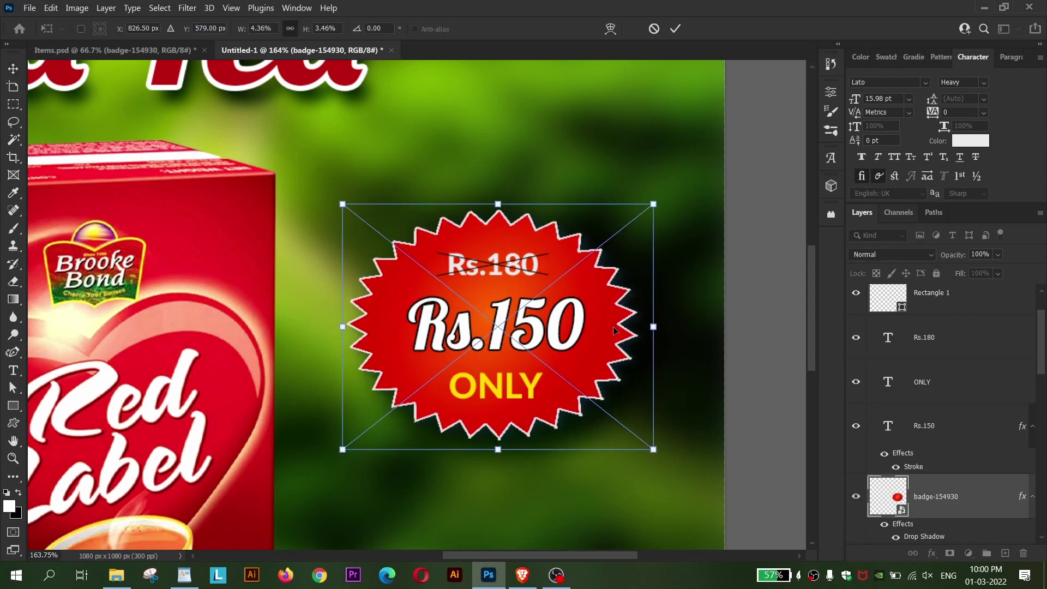
key("Return")
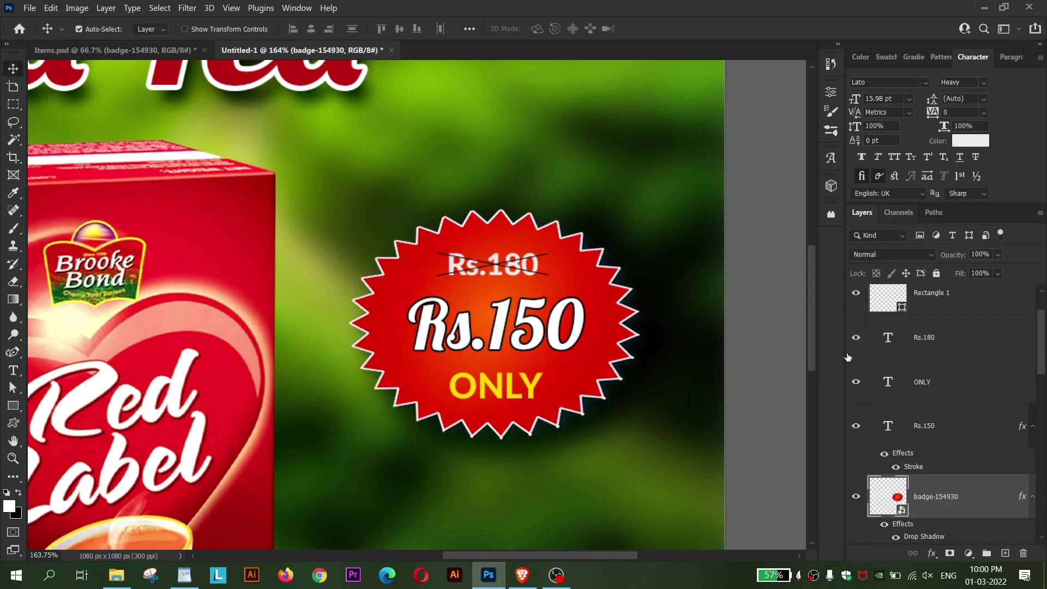
key("ctrl+g")
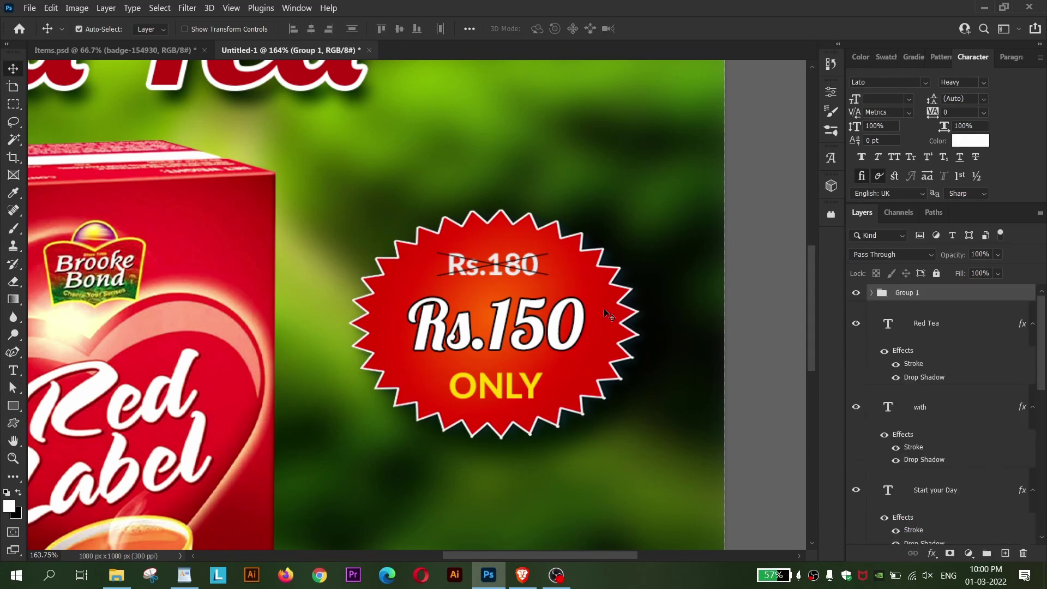
scroll(800, 318, "down", 1)
type("Price TAG")
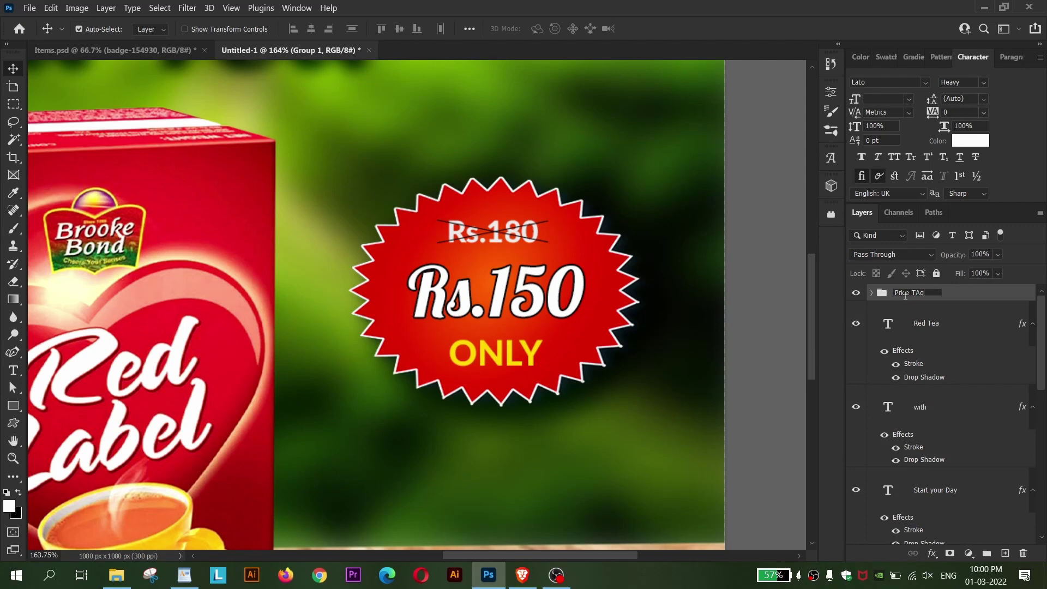
key("Return")
scroll(522, 274, "down", 5)
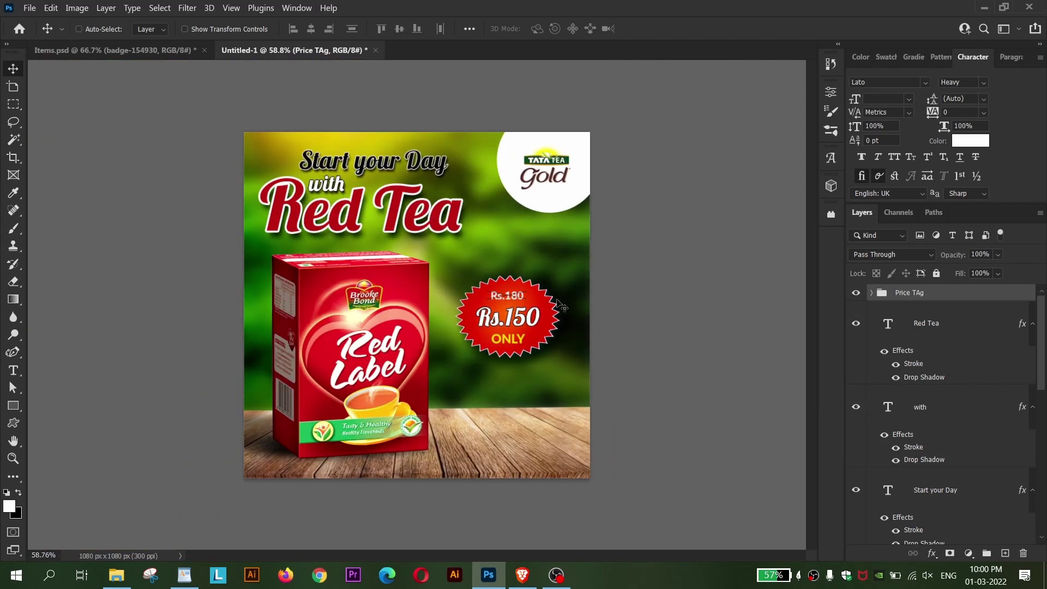
- Nudge the price tag slightly into position and bring the product into view
left_click_drag(542, 322, 540, 320)
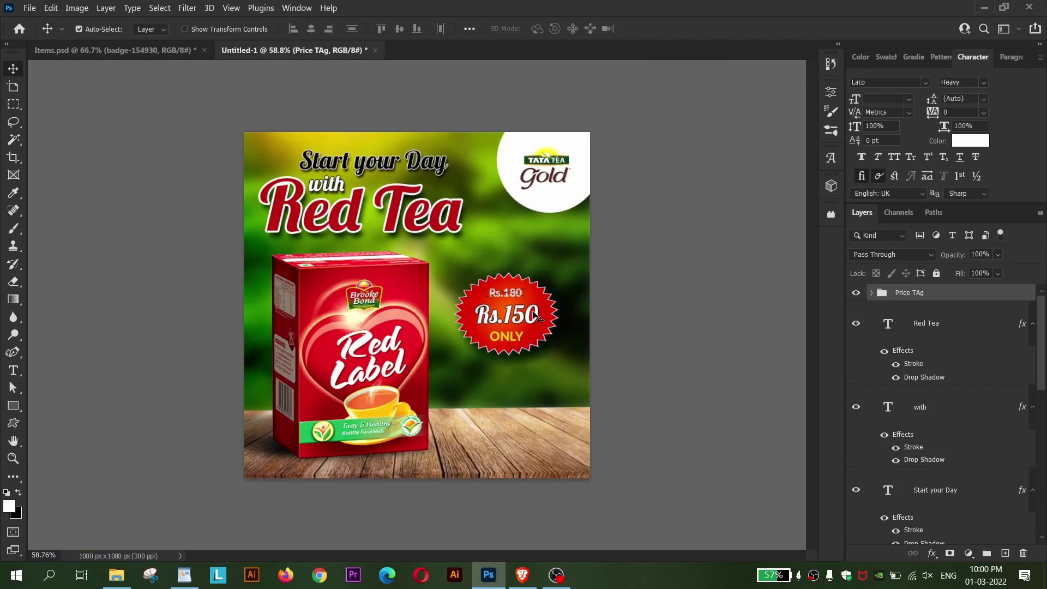
key("shift+Up")
key("shift+Up")
key("shift+Up")
key("shift+Right")
key("Down")
key("Down")
key("Down")
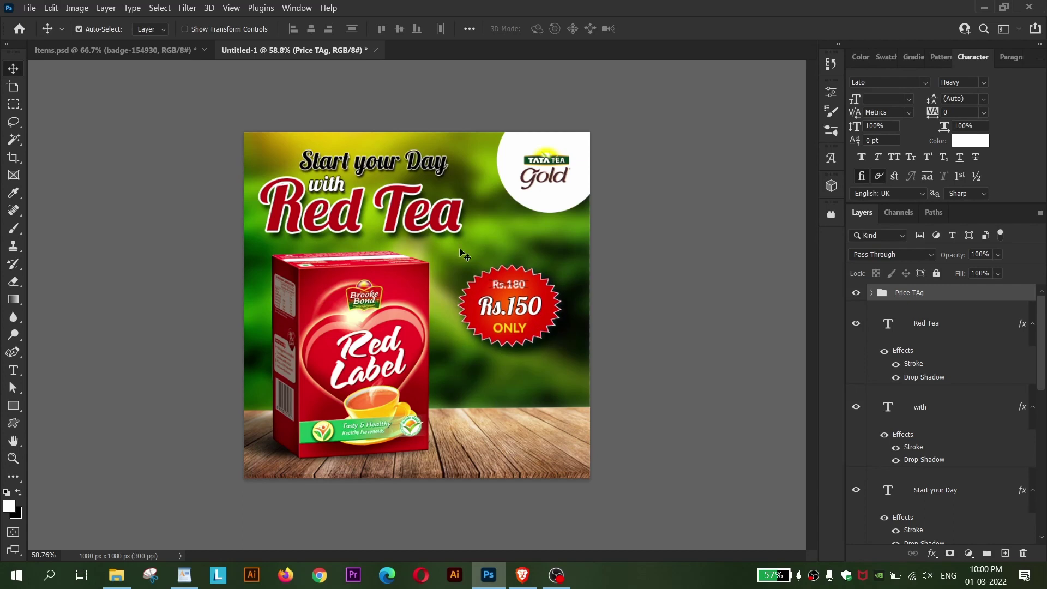
scroll(475, 262, "up", 2)
scroll(476, 255, "down", 1)
scroll(475, 255, "up", 1)
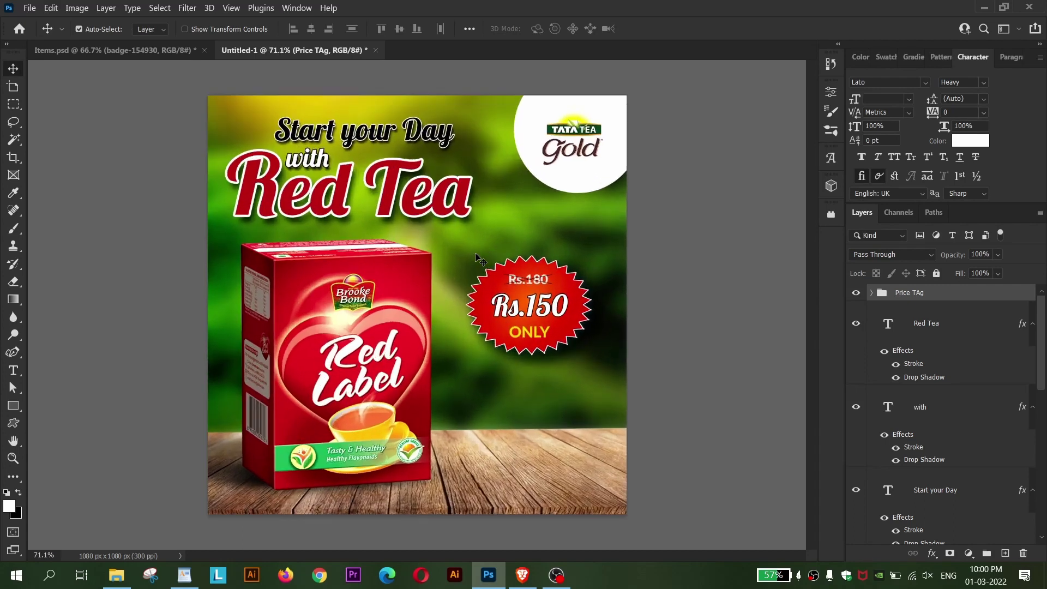
scroll(508, 284, "up", 1)
scroll(534, 227, "up", 1)
left_click_drag(534, 227, 534, 74)
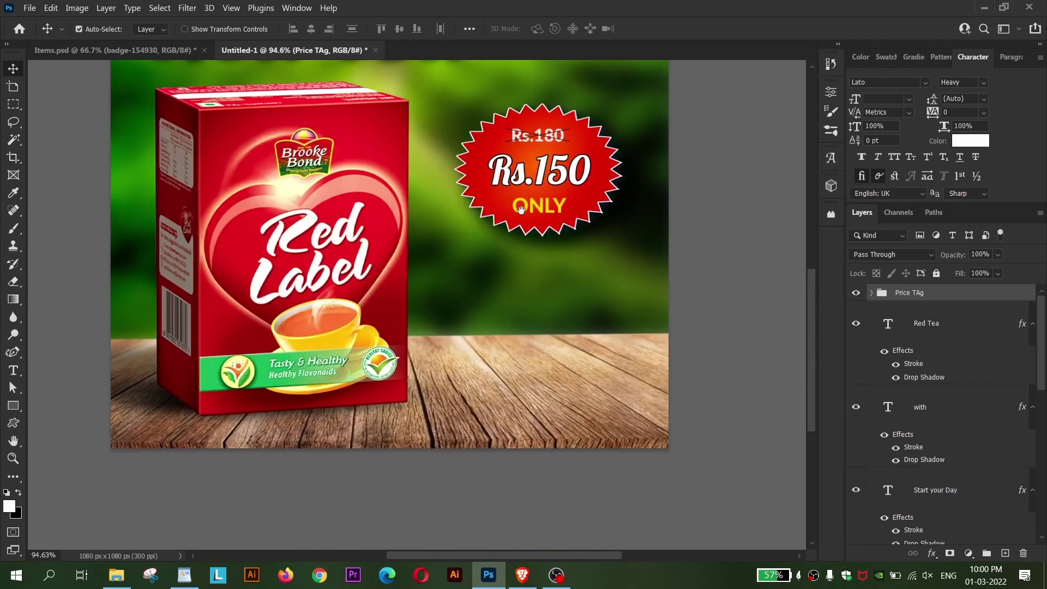
- Paste the Powder Form / Special Fresh Edition / New Taste lines from the notes into a new text box
left_click(181, 577)
left_click(199, 355)
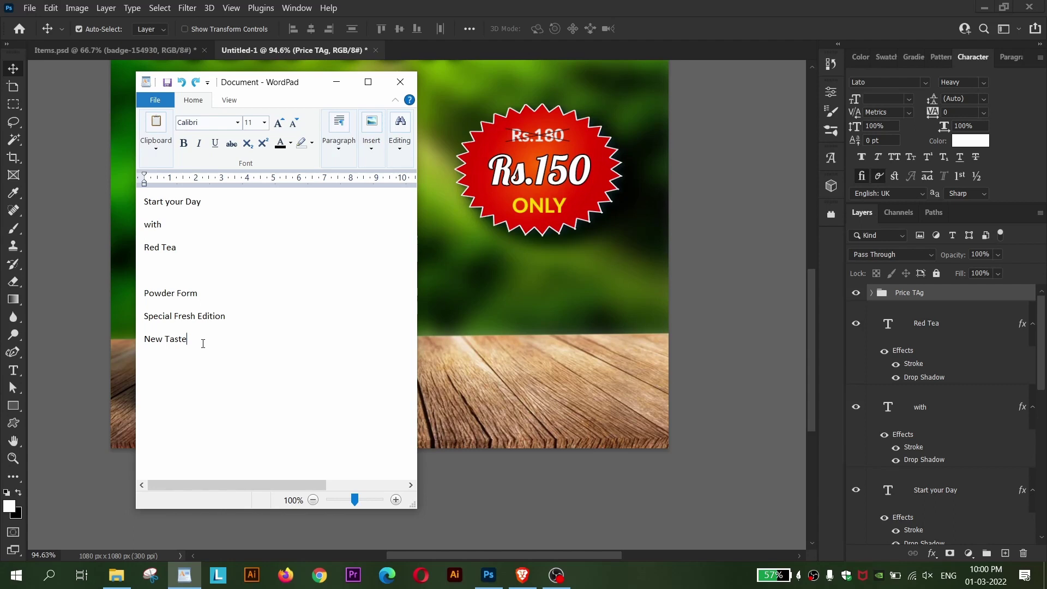
left_click_drag(203, 344, 148, 298)
key("alt+Tab")
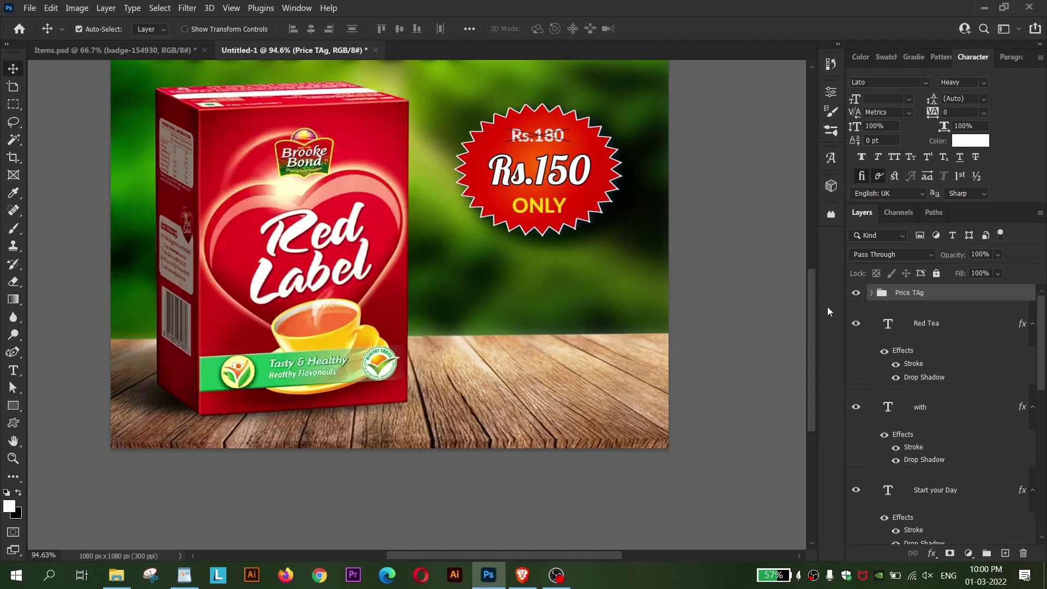
key("t")
left_click_drag(472, 296, 628, 400)
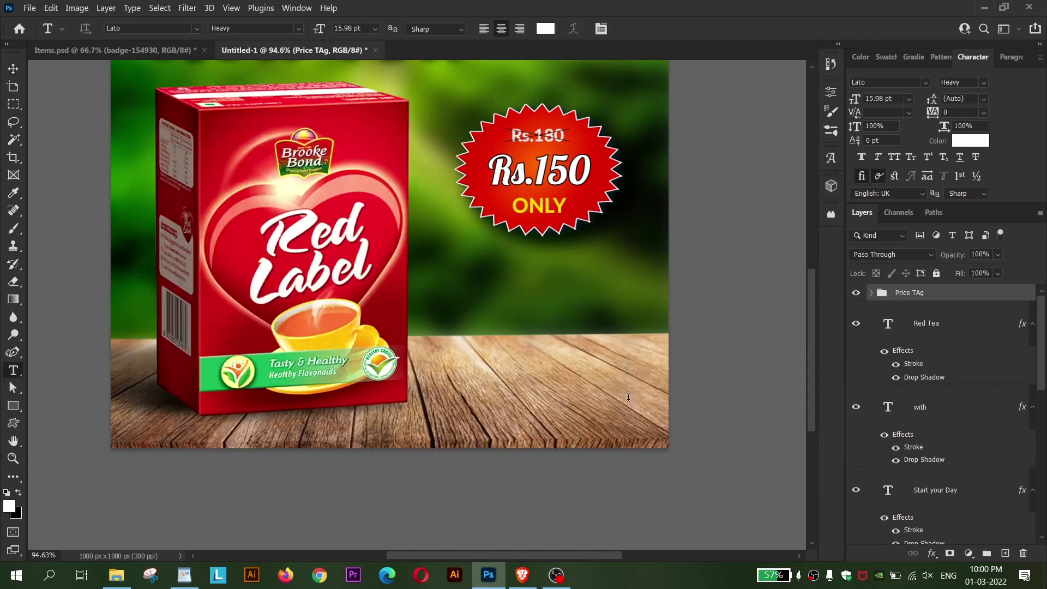
type("Powder Form")
- Change the three lines' alignment, set them to 7 pt, and tighten the text frame
key("ctrl+a")
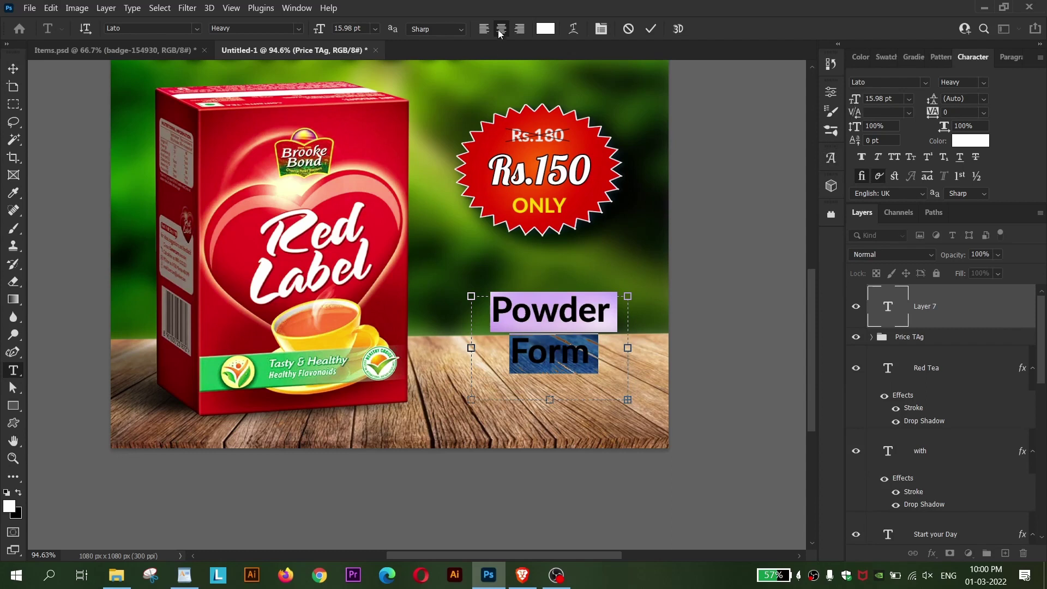
left_click(484, 29)
scroll(885, 100, "down", 3)
scroll(885, 100, "down", 3)
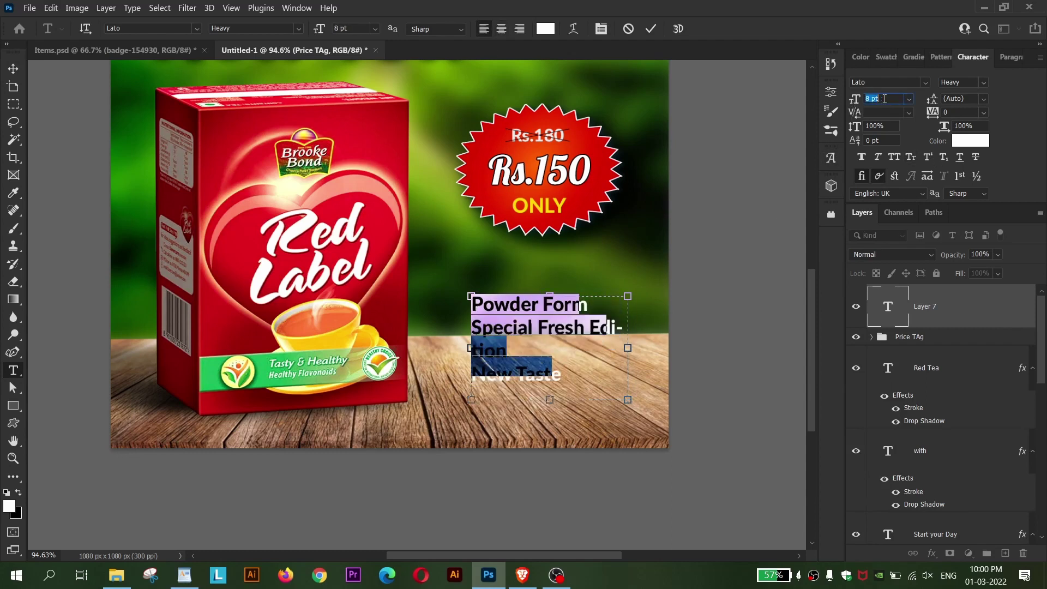
scroll(885, 99, "down", 2)
scroll(884, 99, "down", 1)
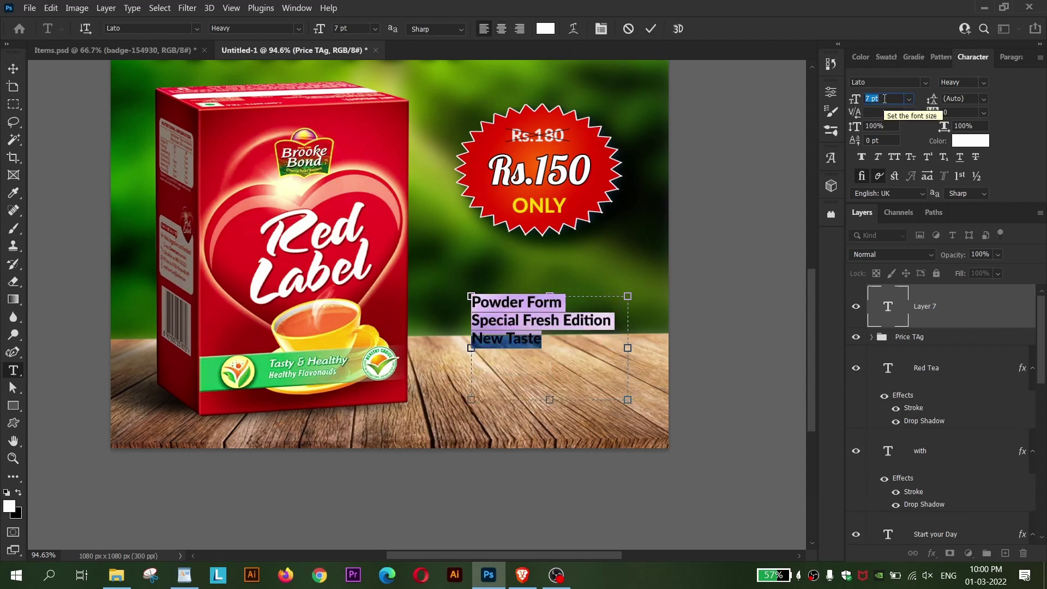
scroll(958, 98, "up", 2)
scroll(958, 98, "up", 1)
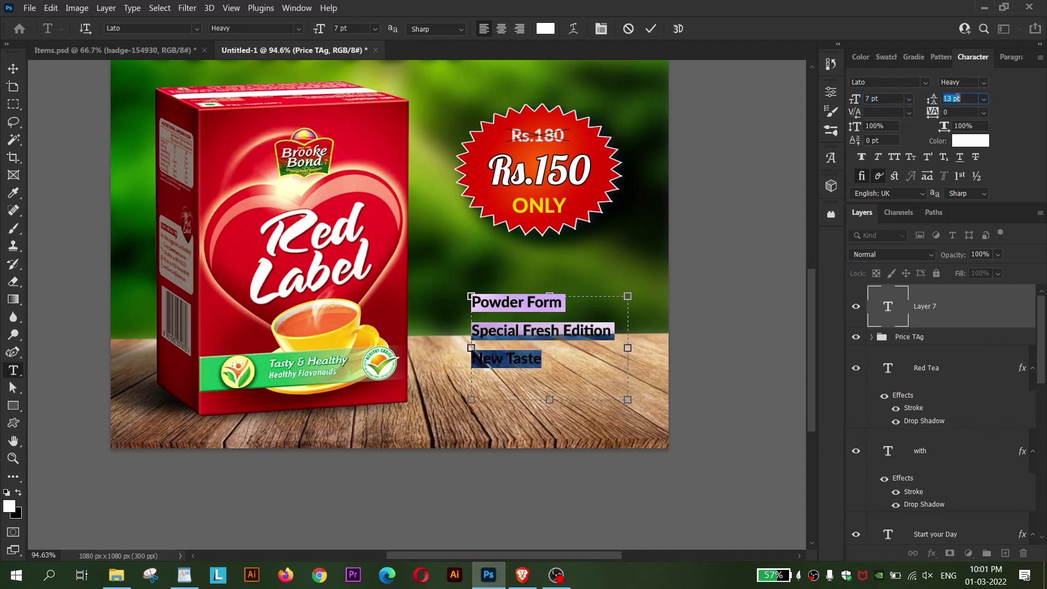
scroll(958, 98, "up", 1)
scroll(959, 98, "up", 1)
left_click_drag(543, 402, 543, 385)
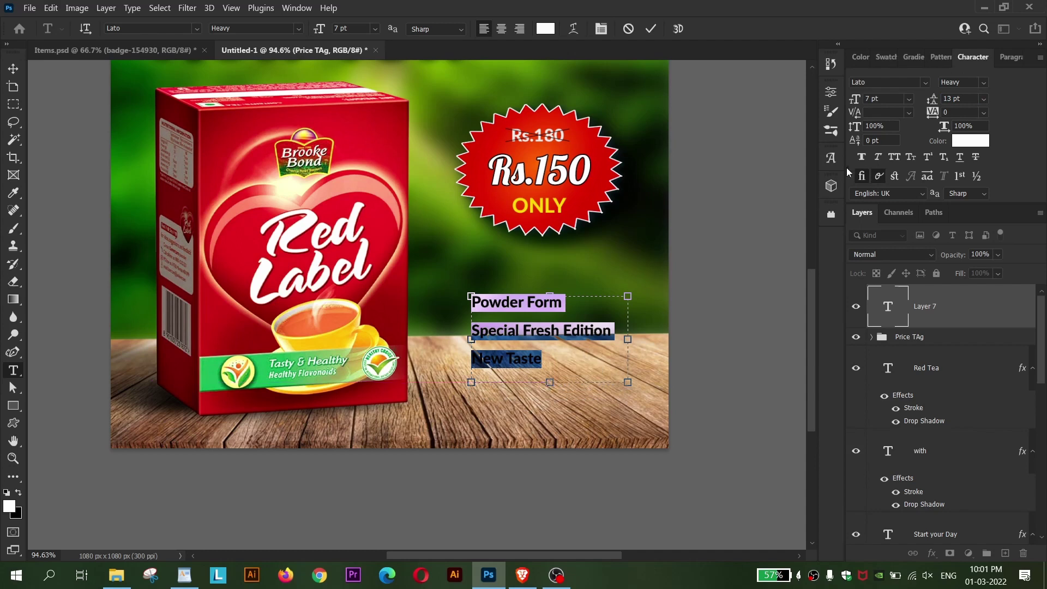
- Set 13 pt line spacing and move the text up beside the box
left_click(955, 98)
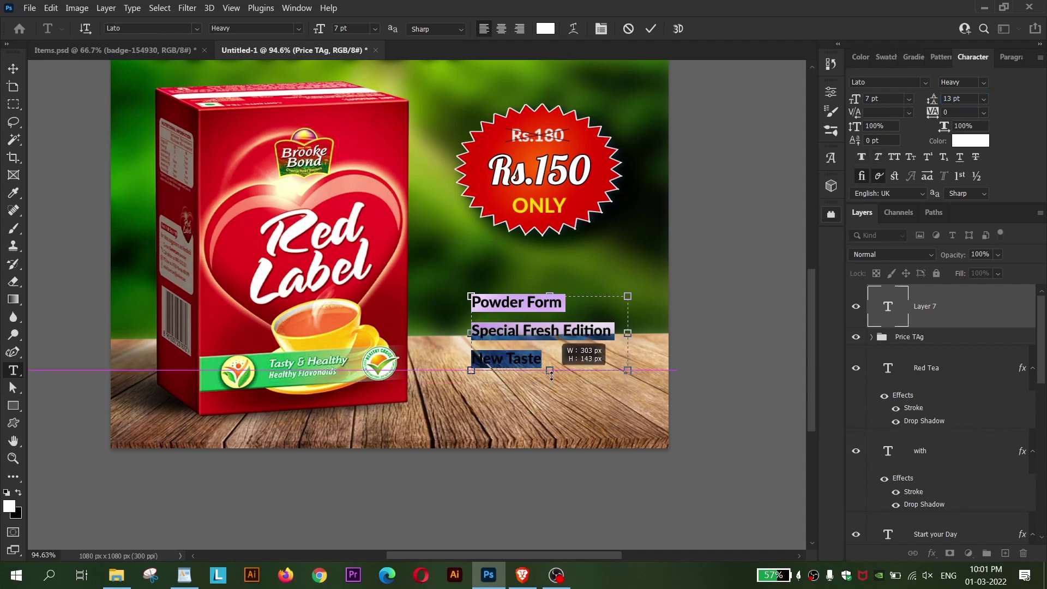
left_click(13, 68)
key("ctrl")
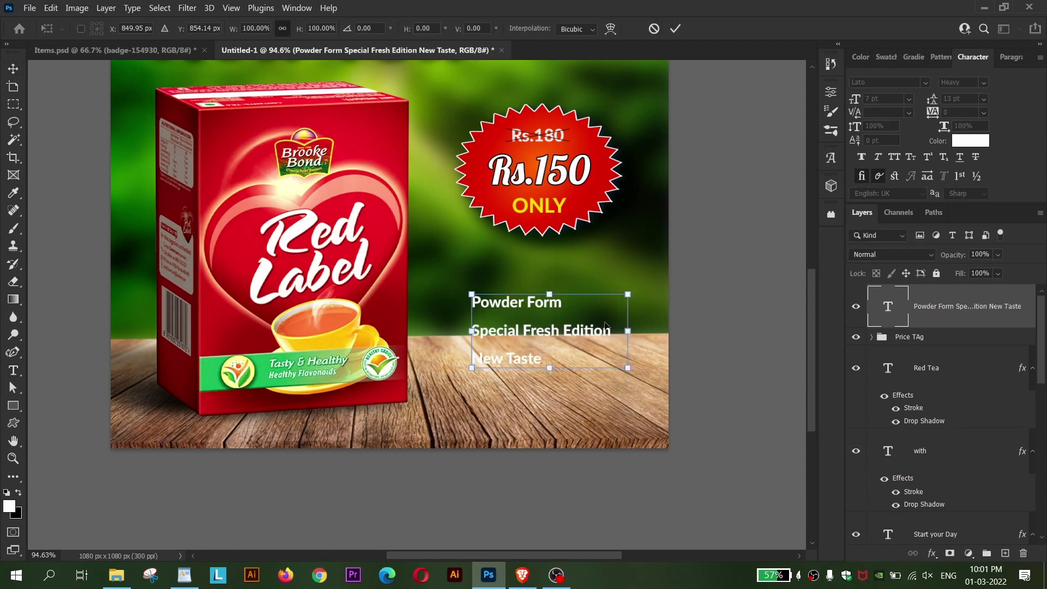
left_click_drag(498, 331, 509, 290)
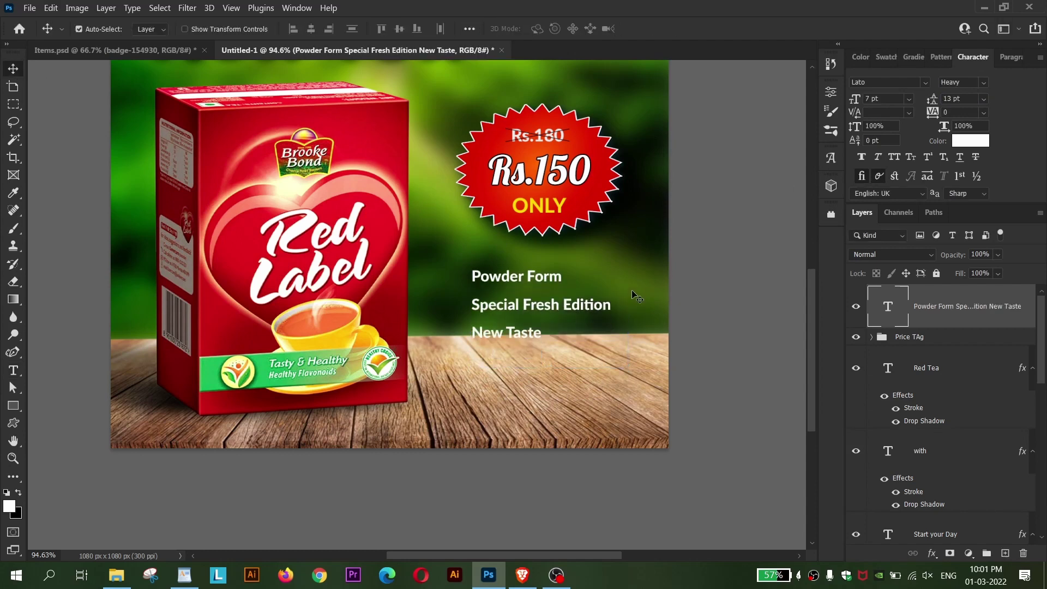
- Draw a small circle bullet before Powder Form, filled with ONLY's yellow
scroll(517, 293, "up", 3)
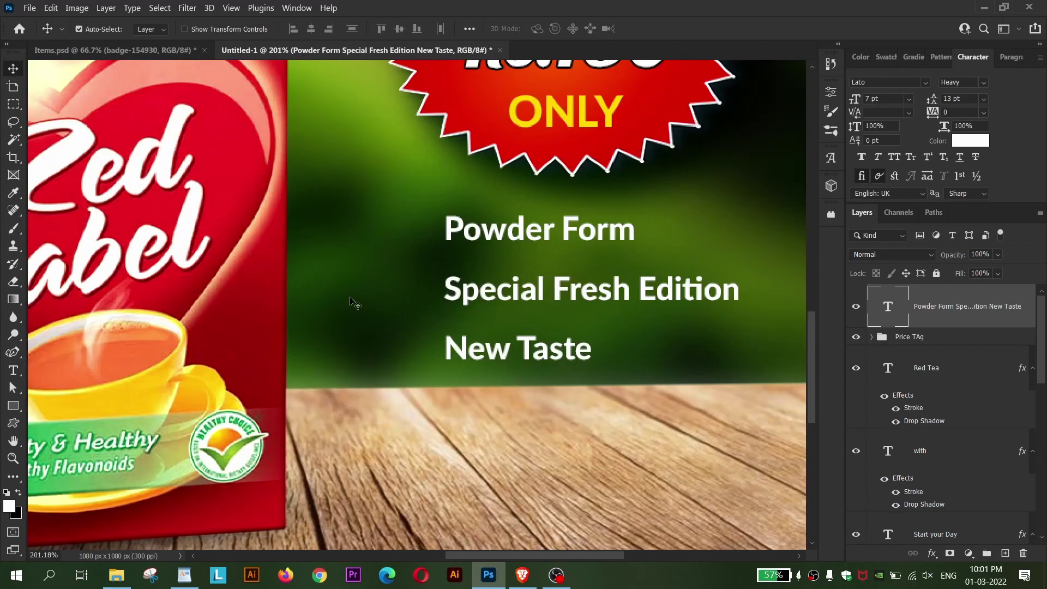
right_click(7, 408)
left_click(55, 417)
left_click_drag(412, 224, 427, 245)
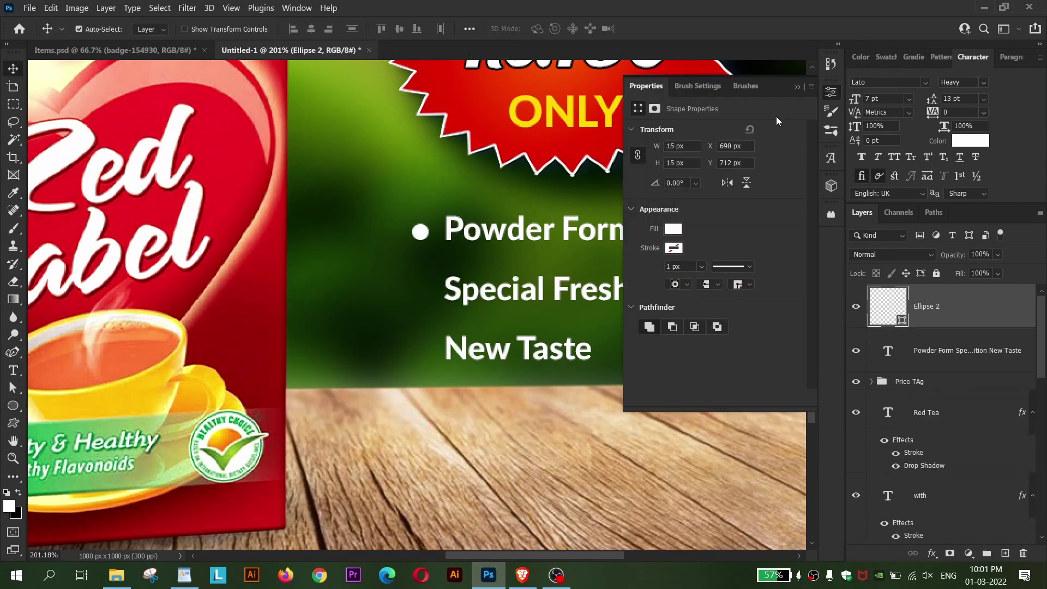
key("v")
scroll(485, 224, "up", 1)
double_click(887, 311)
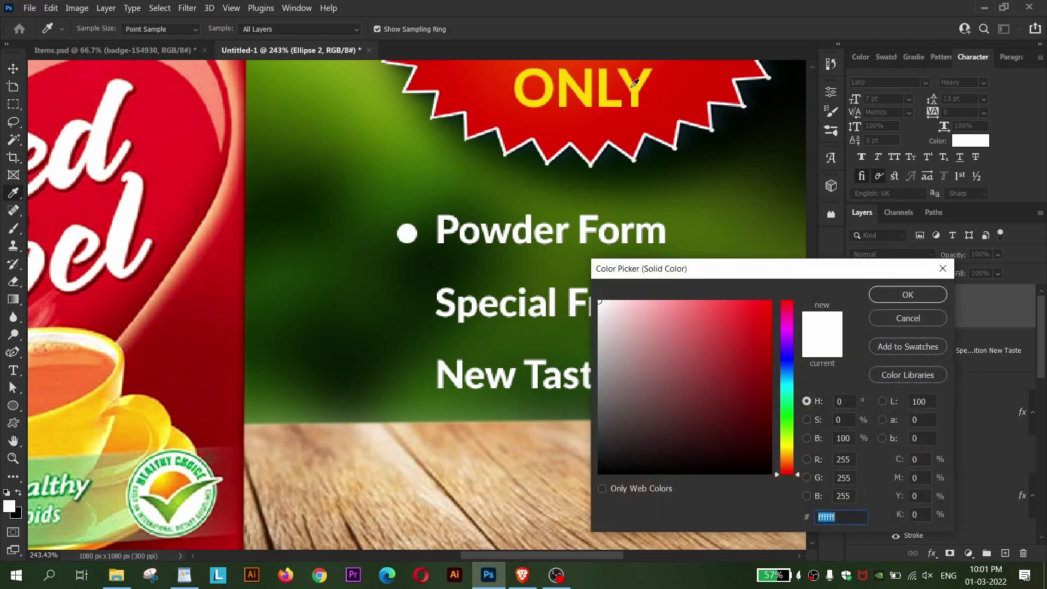
left_click(637, 89)
key("Return")
- Copy the bullet beside the other lines and group bullets and text as 'Sub oint'
left_click_drag(404, 233, 401, 372)
scroll(451, 333, "down", 3)
left_click(991, 434, "shift")
scroll(546, 318, "down", 3)
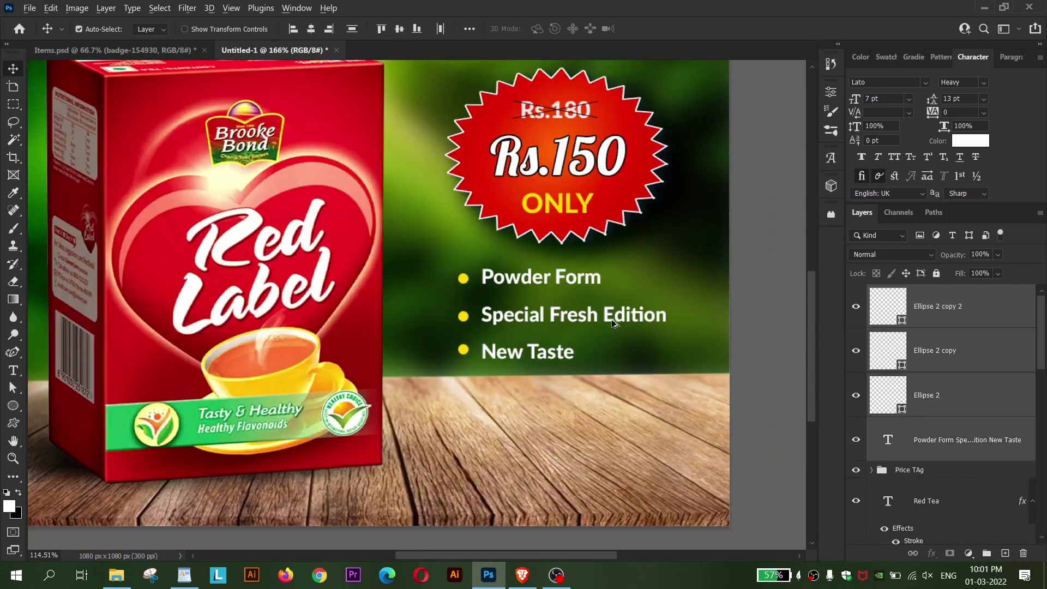
key("ctrl+g")
type("Sub oint")
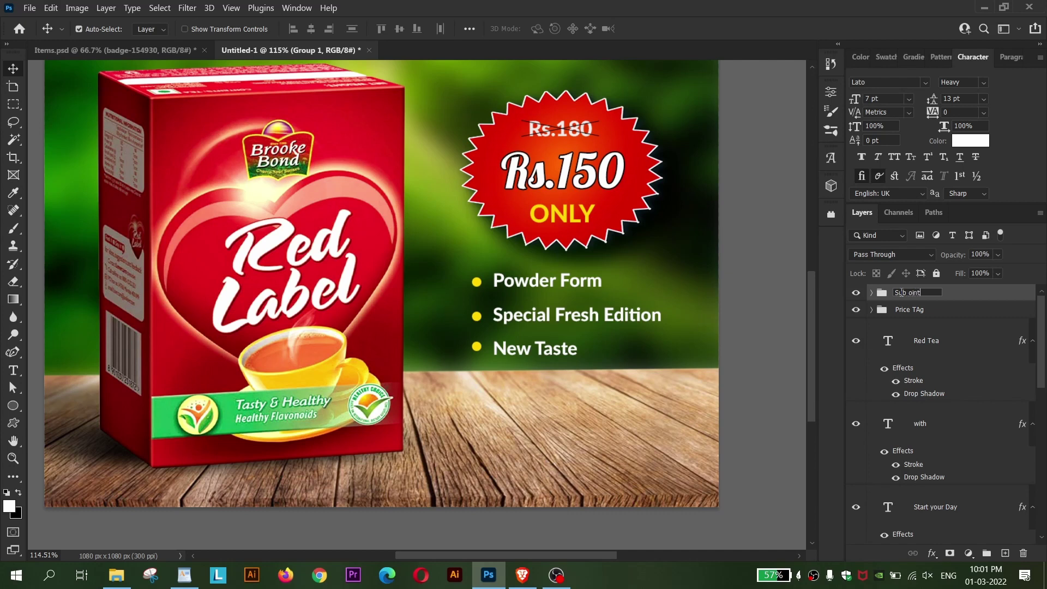
key("Return")
- Shrink the bullet-list group slightly and move the price badge up and left
key("ctrl+t")
left_click_drag(676, 318, 660, 316)
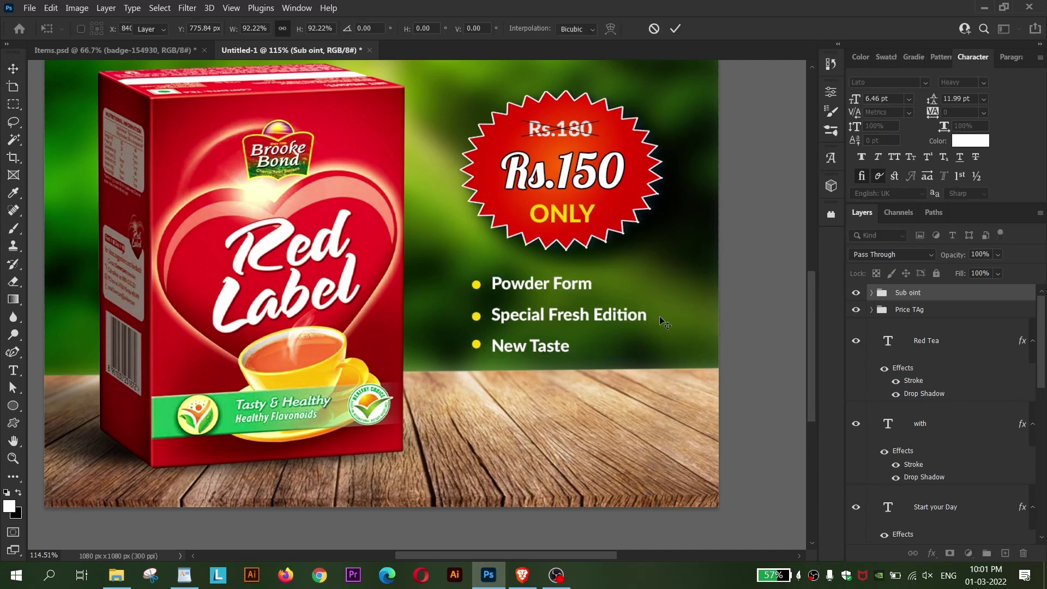
key("Return")
scroll(632, 254, "down", 3)
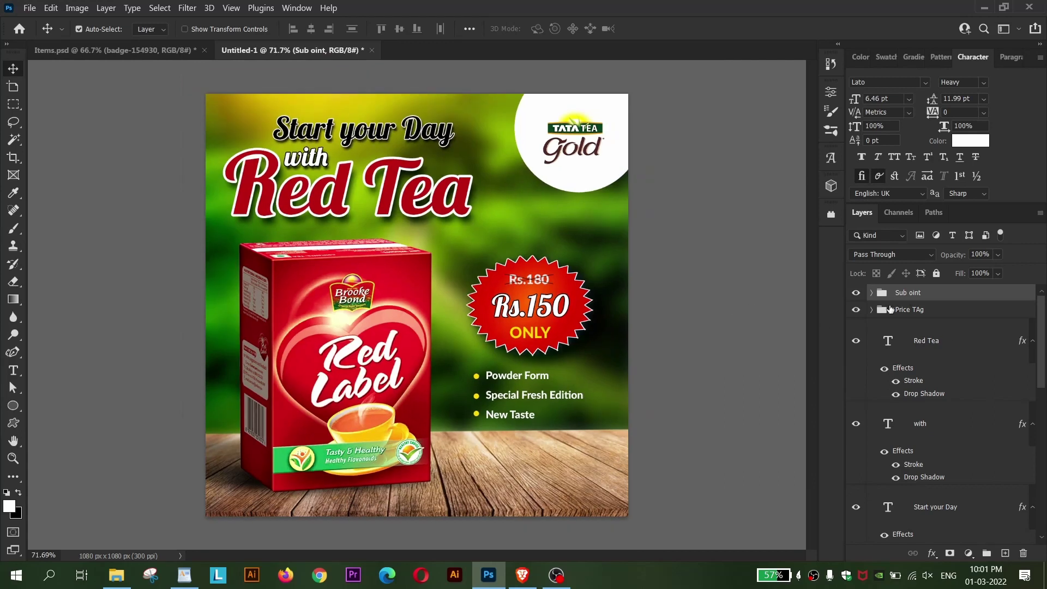
left_click(907, 309)
key("ctrl+t")
mouse_move(547, 295)
left_mouse_down()
mouse_move(540, 287)
mouse_move(546, 410)
mouse_move(534, 273)
left_mouse_up()
- Reposition the bullet list slightly up and left below the price badge
key("Return")
left_click(936, 295)
key("ctrl+t")
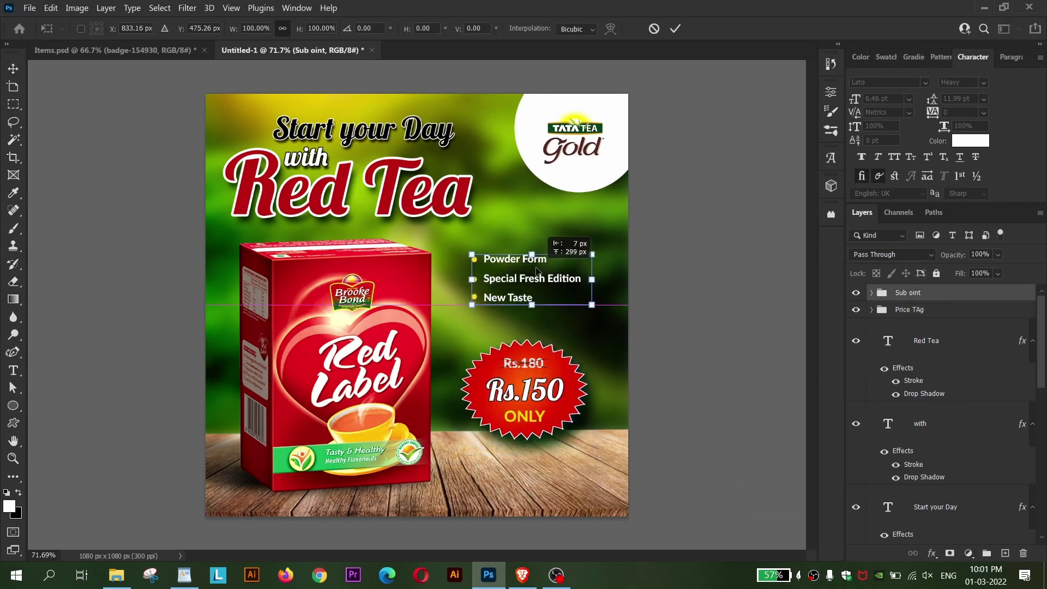
key("Return")
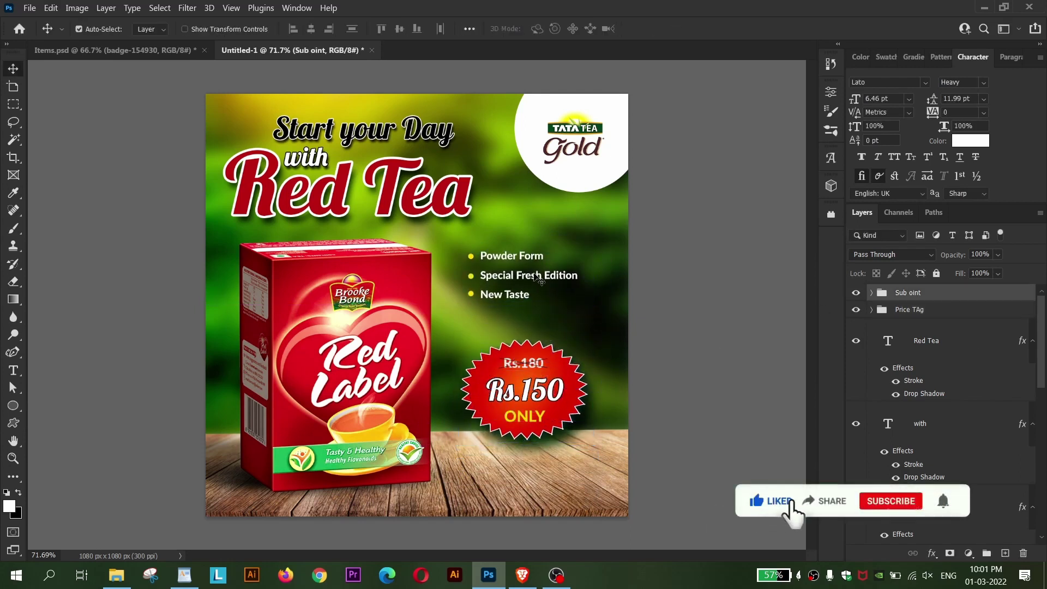
left_click_drag(535, 273, 540, 275)
key("ctrl+z")
key("ctrl+z")
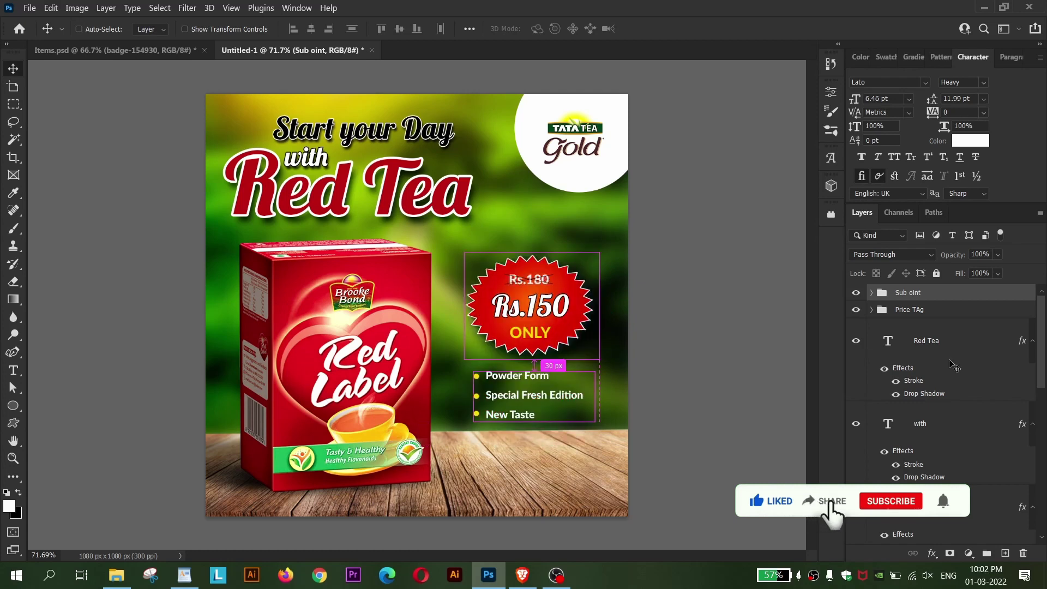
key("ctrl+t")
left_click_drag(556, 395, 550, 390)
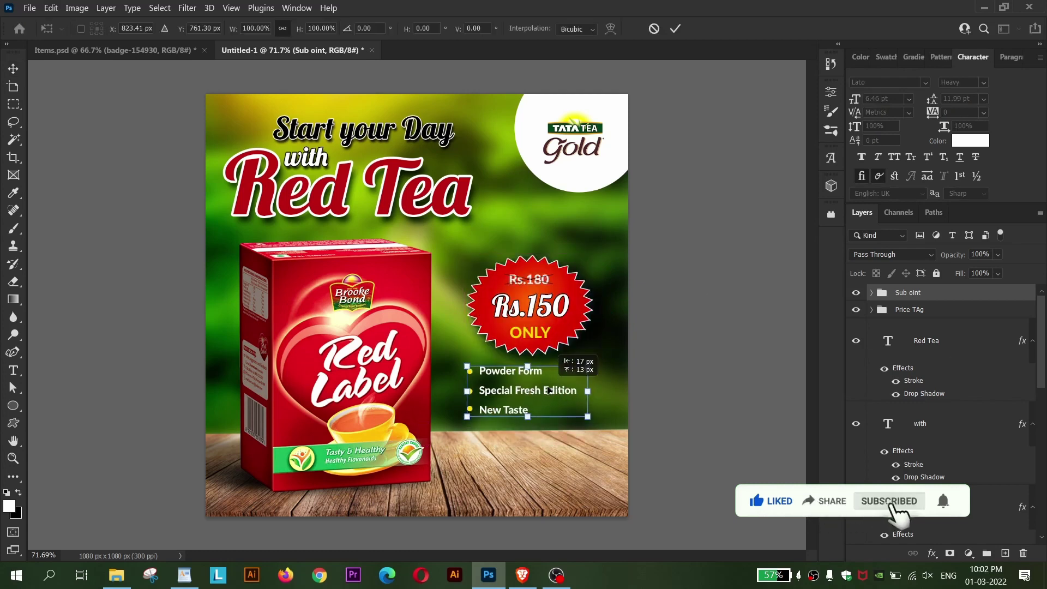
key("Return")
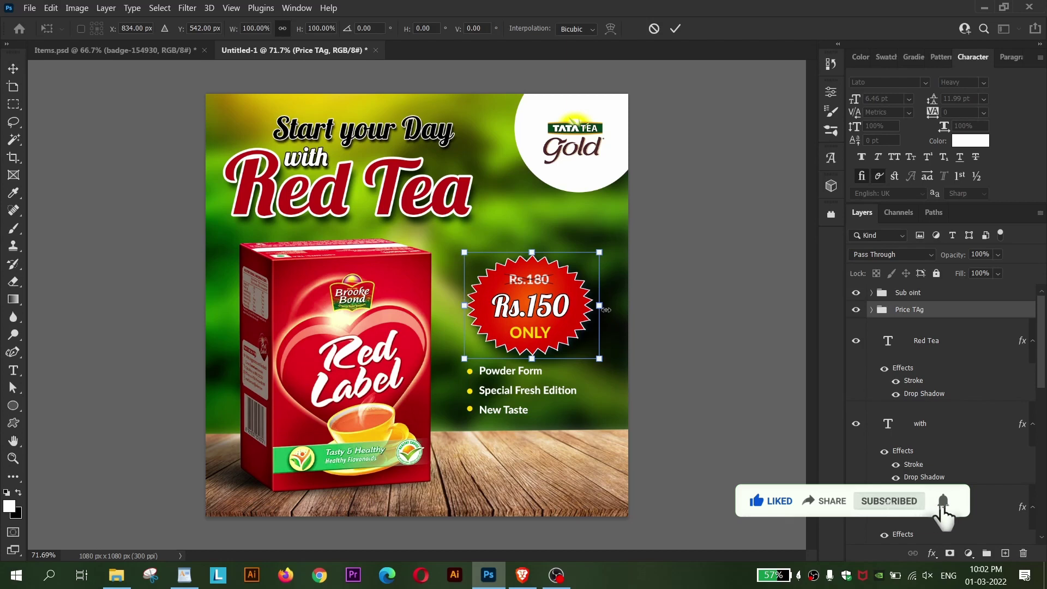
- Shrink the price badge slightly and enlarge the bullet list to about 108%
left_click_drag(605, 310, 591, 310)
key("Return")
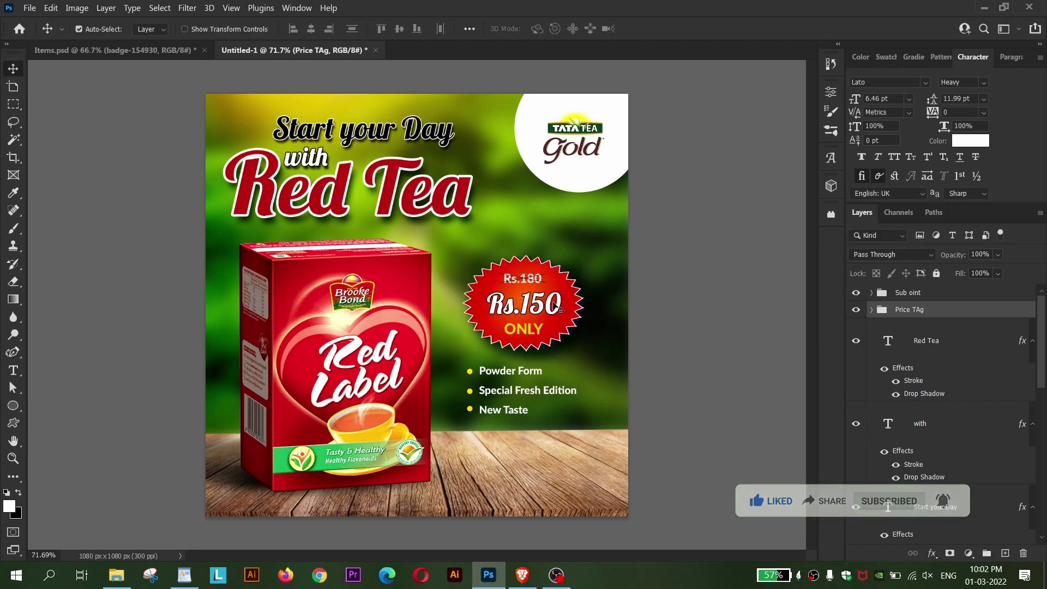
key("shift+Up")
key("shift+Up")
key("shift+Left")
left_click(931, 295)
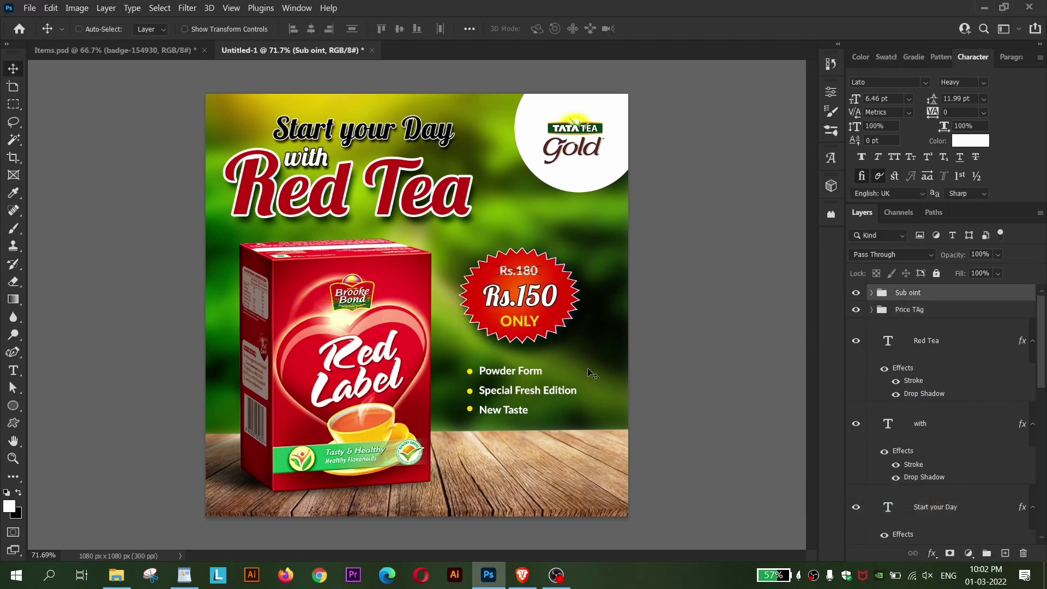
key("ctrl+t")
left_click_drag(589, 365, 598, 364)
left_click_drag(549, 392, 559, 391)
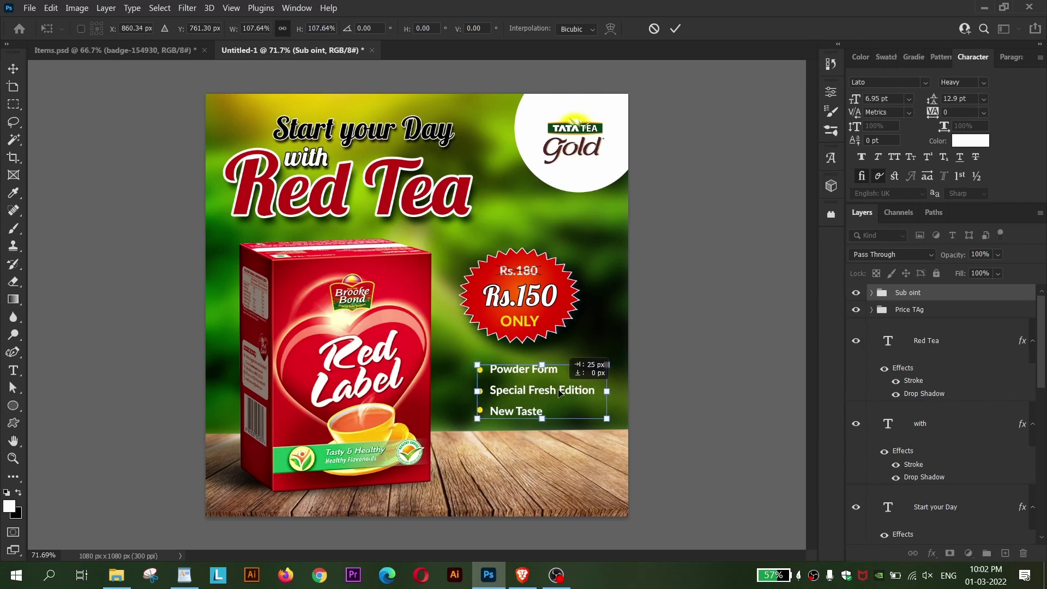
key("Return")
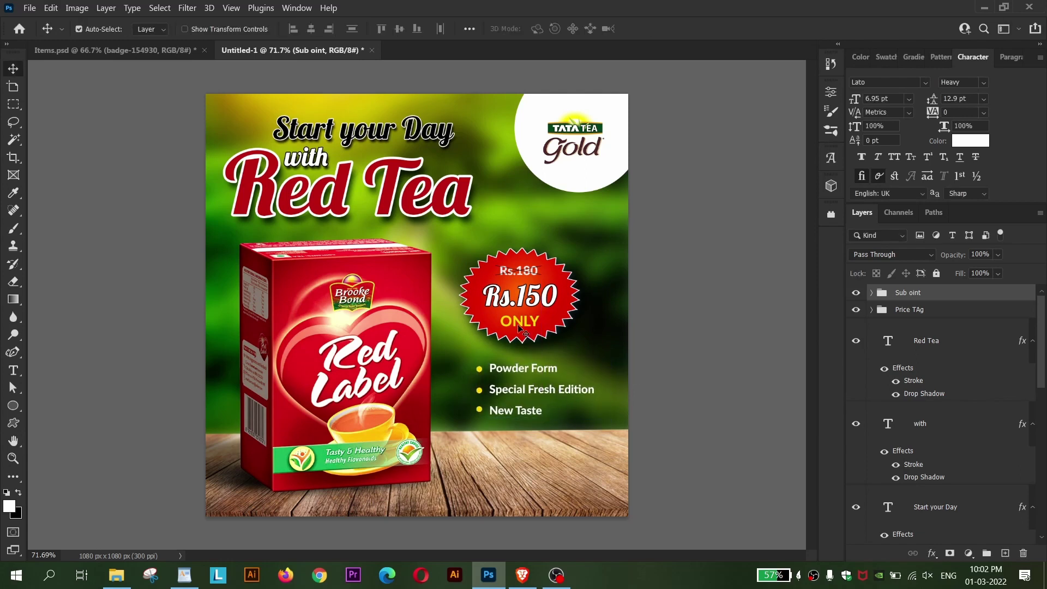
scroll(485, 302, "down", 1)
- Try resizing the Red Tea headline with Free Transform, then back out of the change
left_click(455, 211)
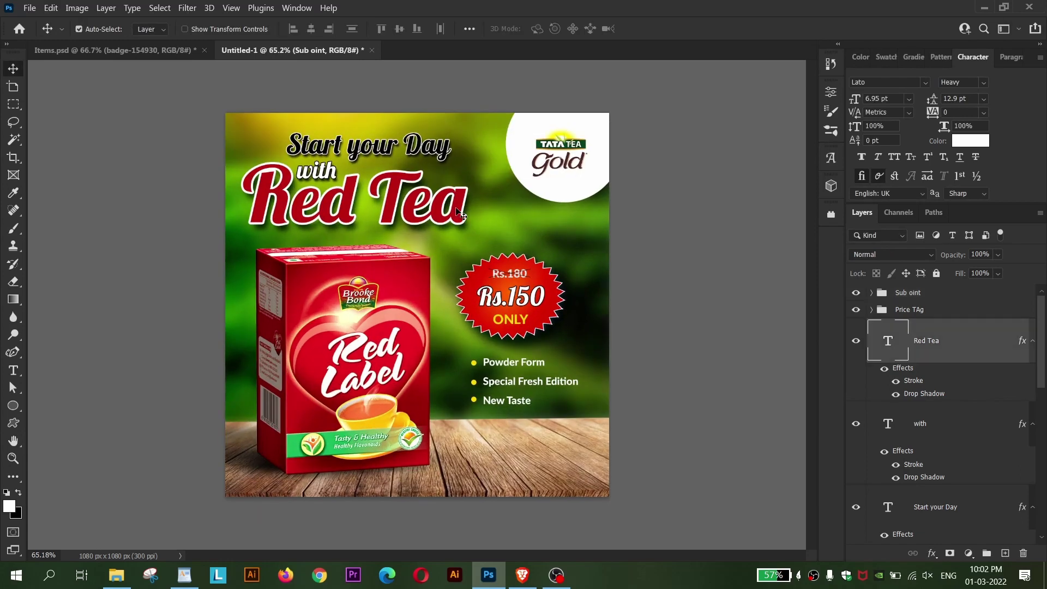
key("ctrl+t")
mouse_move(460, 207)
left_mouse_down()
mouse_move(446, 208)
mouse_move(458, 207)
left_mouse_up()
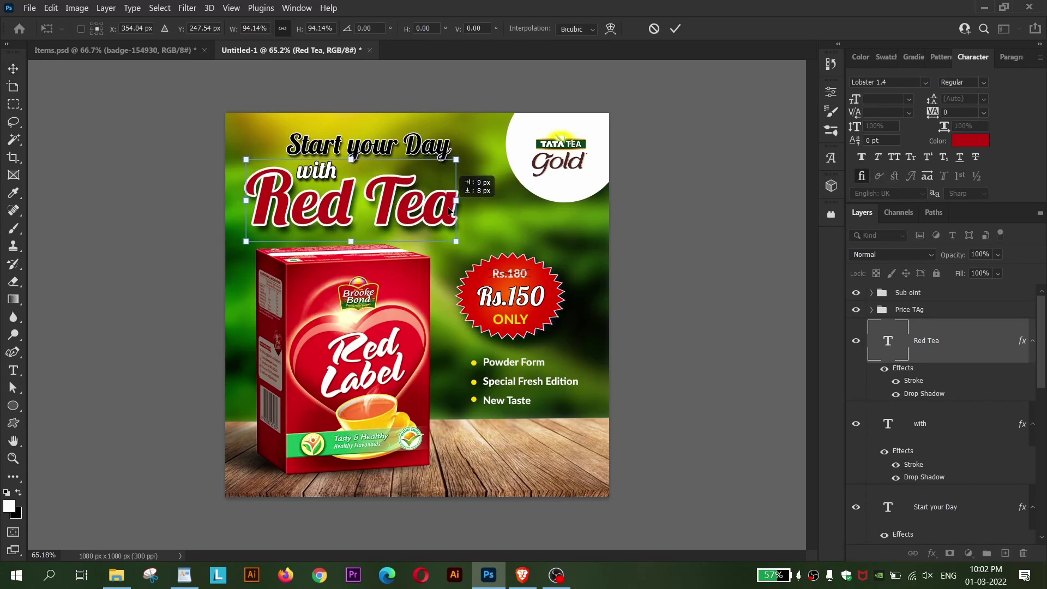
key("Return")
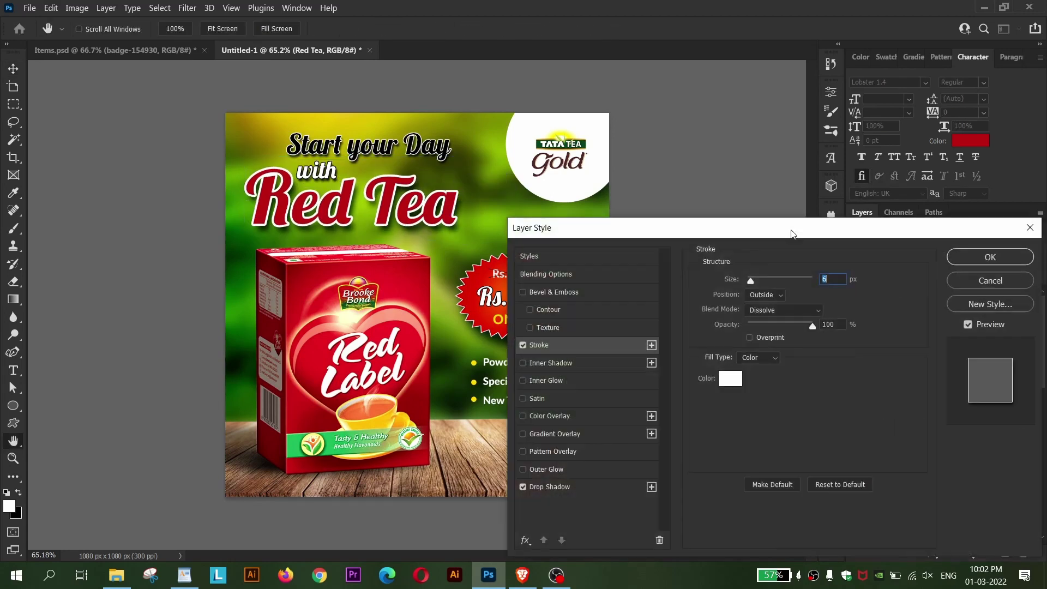
key("Return")
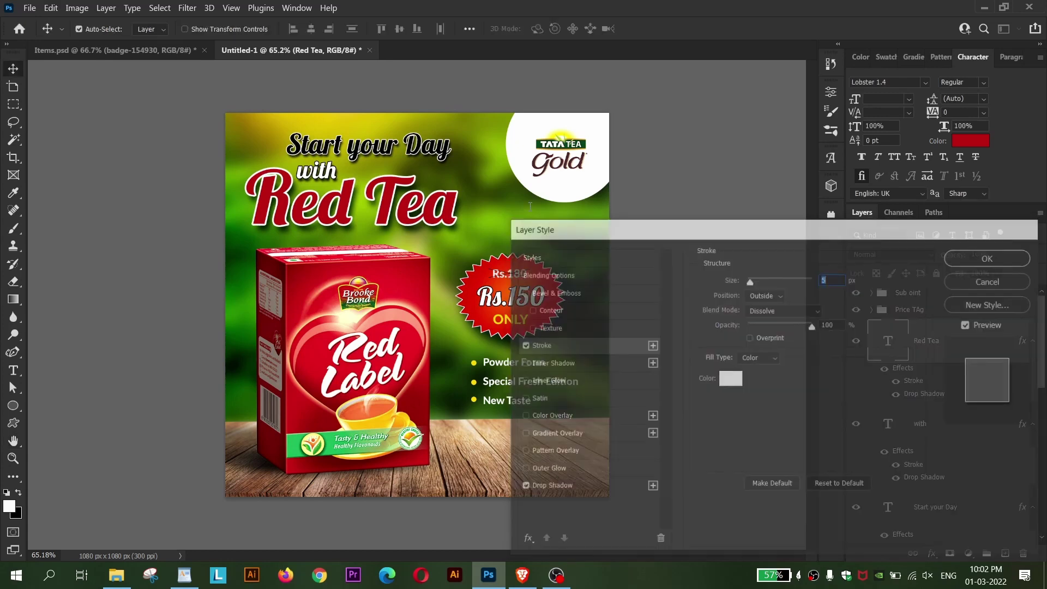
scroll(455, 215, "up", 3)
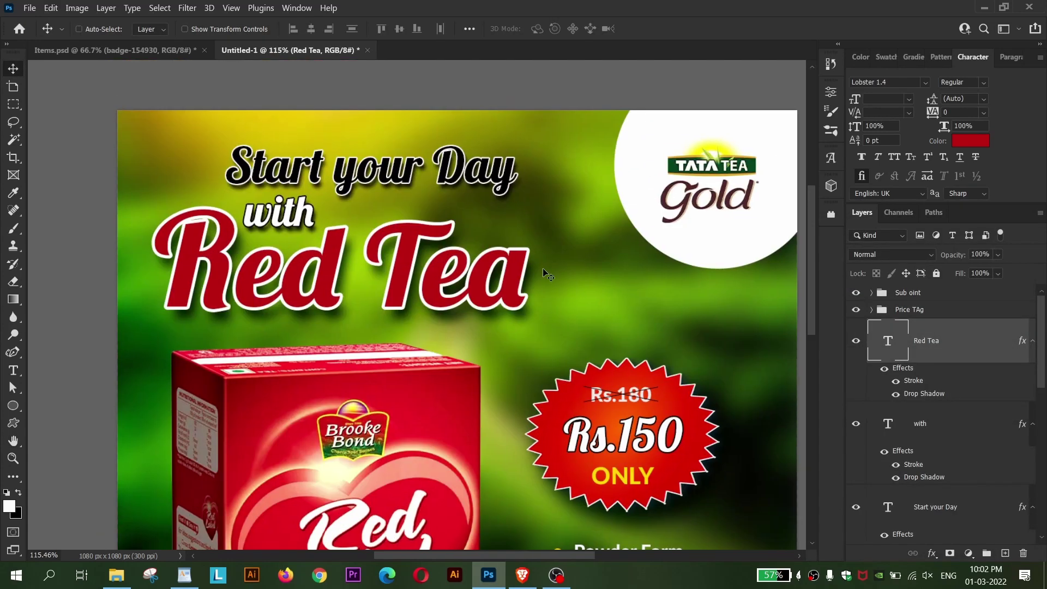
key("ctrl+t")
left_click_drag(531, 270, 551, 256)
key("Escape")
scroll(509, 207, "down", 2)
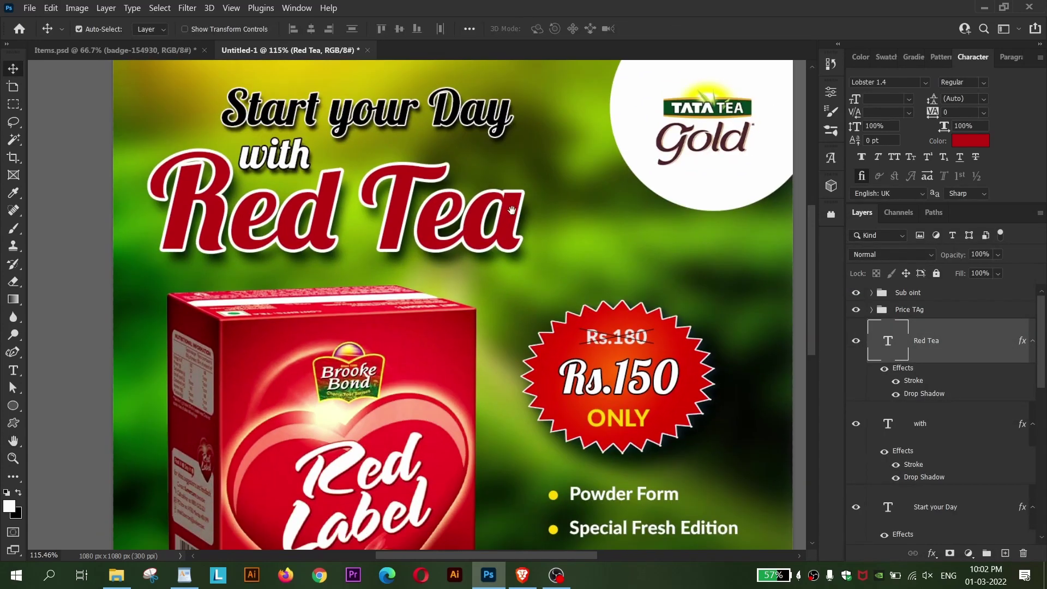
- Change 'Tea' to 'Label' in the headline, then undo it back to 'Red Tea'
double_click(370, 188)
left_click_drag(356, 189, 472, 190)
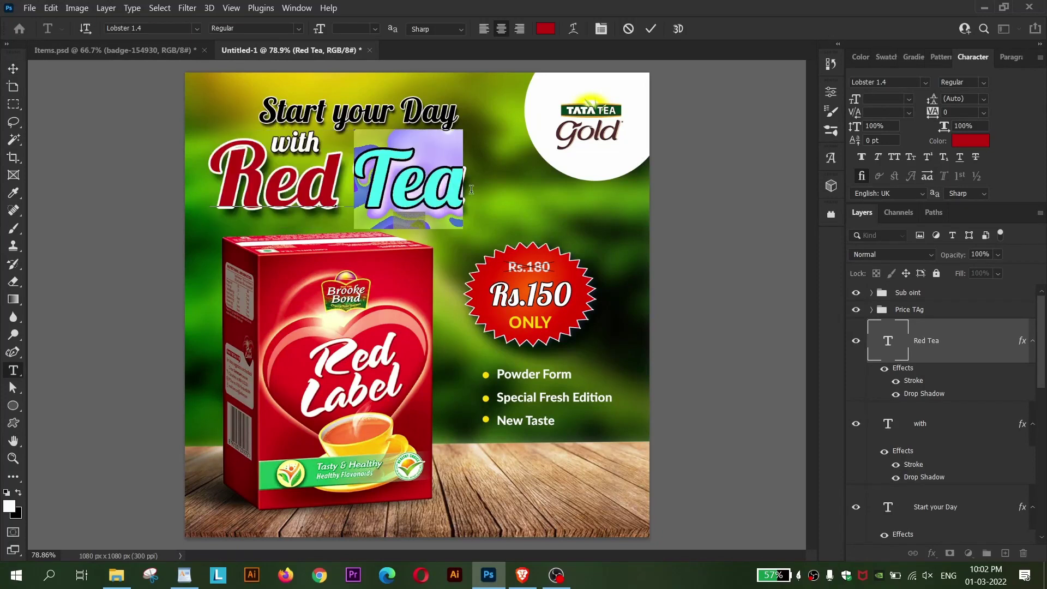
type("Lab")
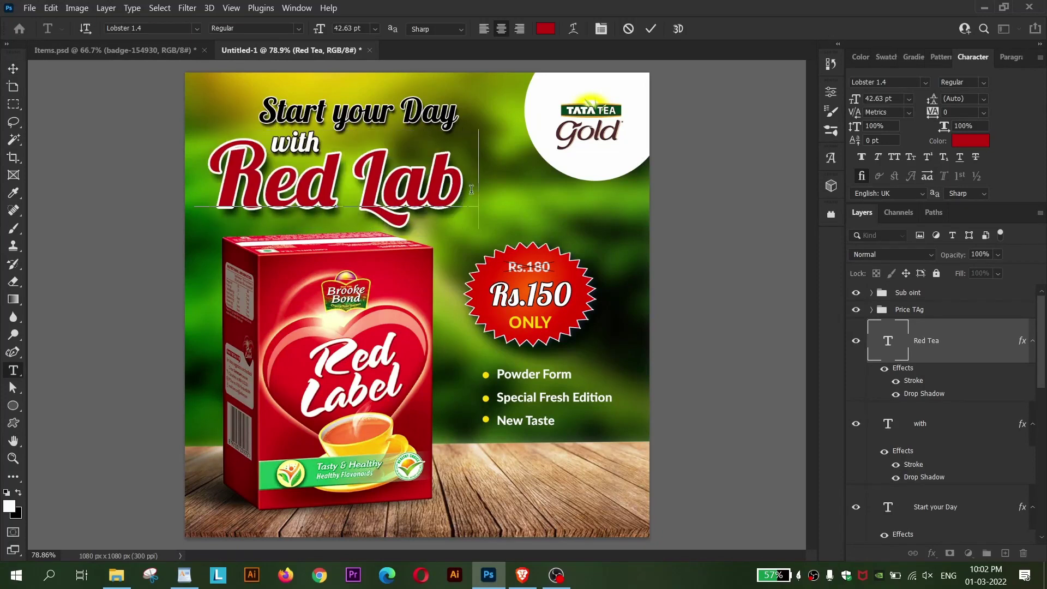
type("el")
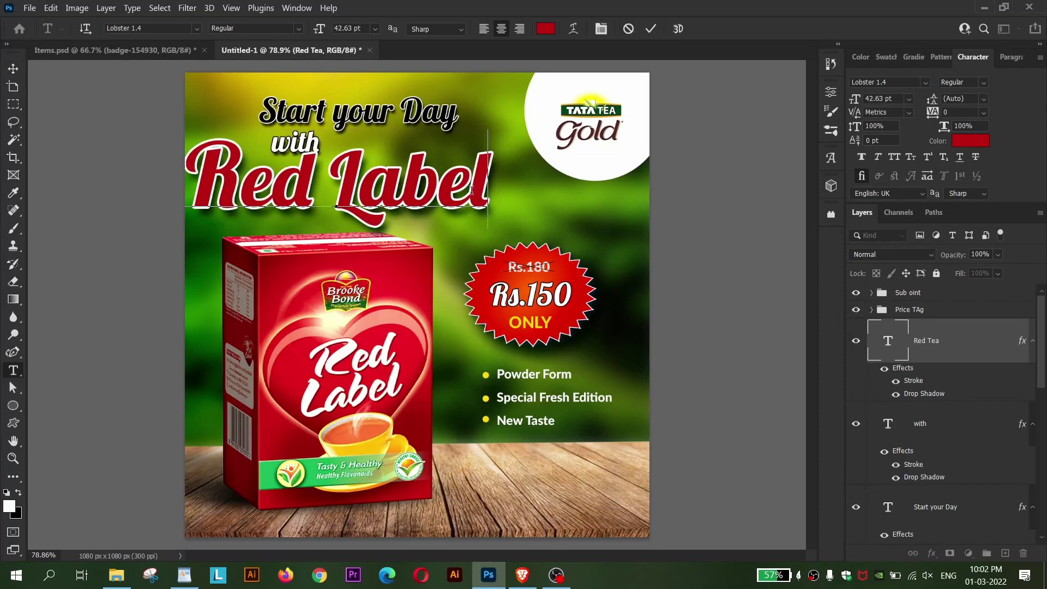
key("ctrl+z")
left_click(20, 70)
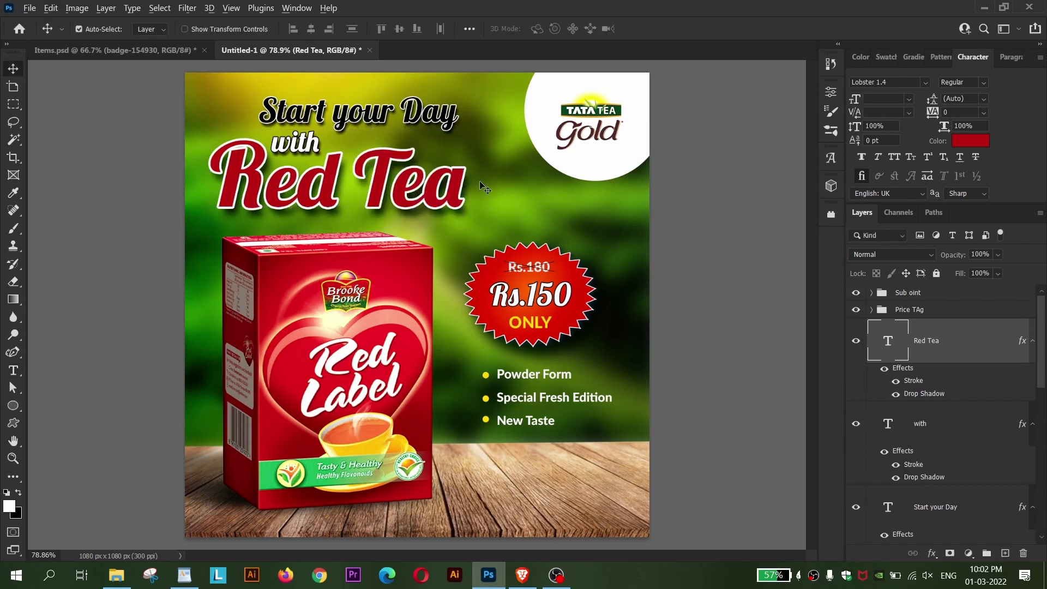
- Shrink the word 'with' slightly and nudge it to the right
scroll(410, 179, "up", 3)
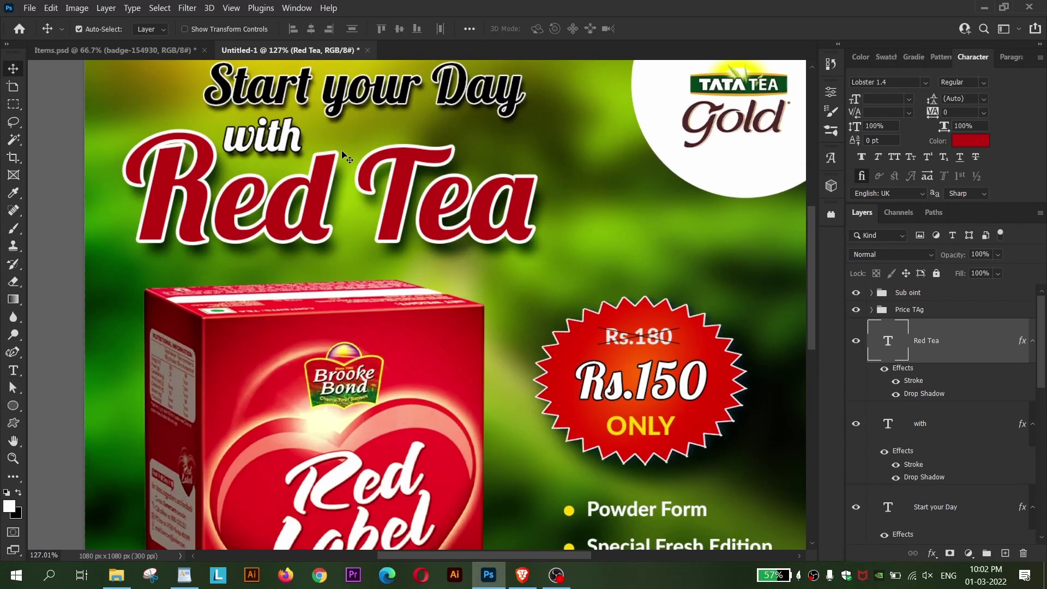
left_click(954, 425)
key("ctrl+t")
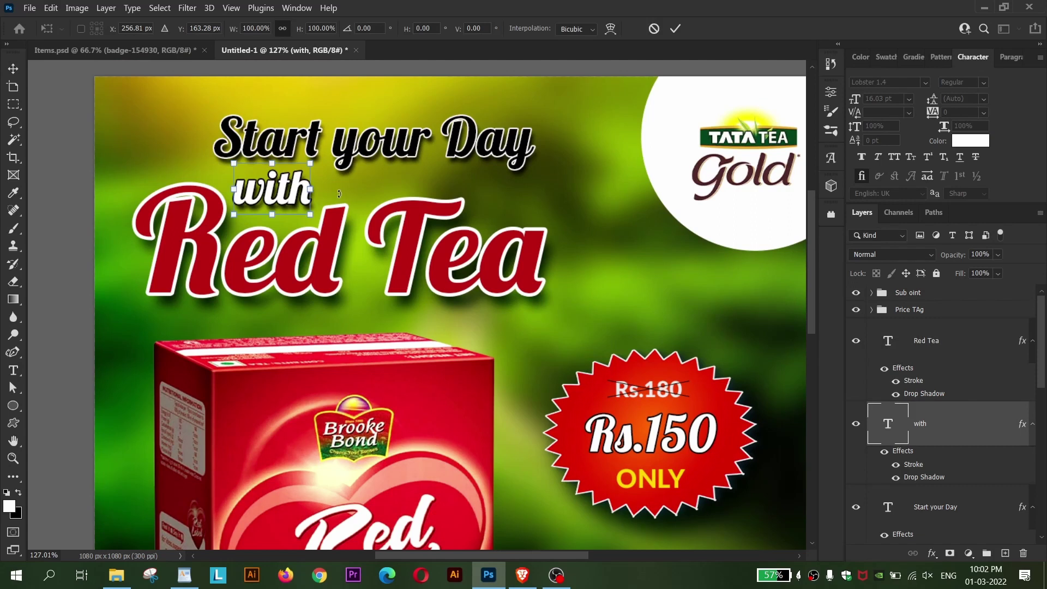
mouse_move(312, 188)
left_mouse_down()
mouse_move(299, 188)
mouse_move(306, 197)
left_mouse_up()
key("Return")
key("Right")
key("Right")
key("Right")
key("Right")
key("Right")
key("Right")
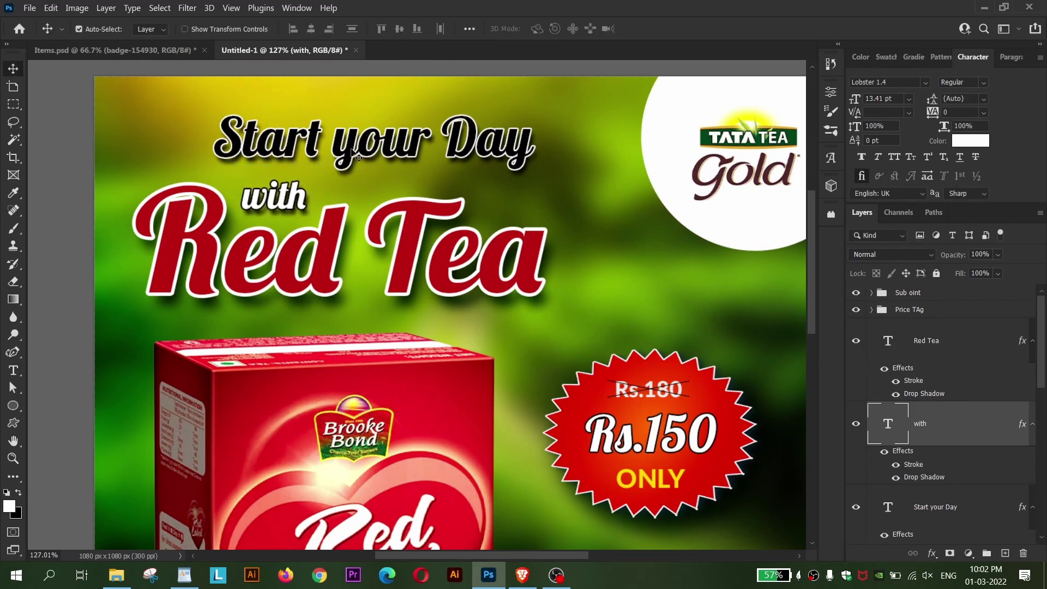
- Scale and move 'Start your Day' so it sits centred above 'with'
left_click(353, 154)
left_click_drag(353, 154, 338, 166)
key("ctrl+t")
left_click_drag(198, 121, 264, 136)
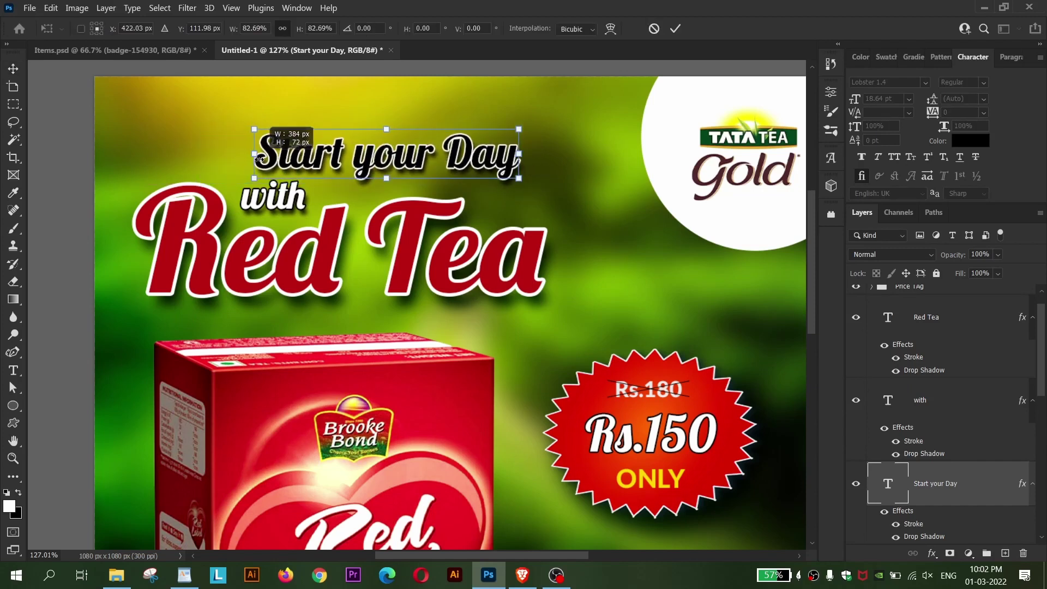
mouse_move(381, 164)
left_mouse_down()
mouse_move(397, 156)
mouse_move(369, 159)
left_mouse_up()
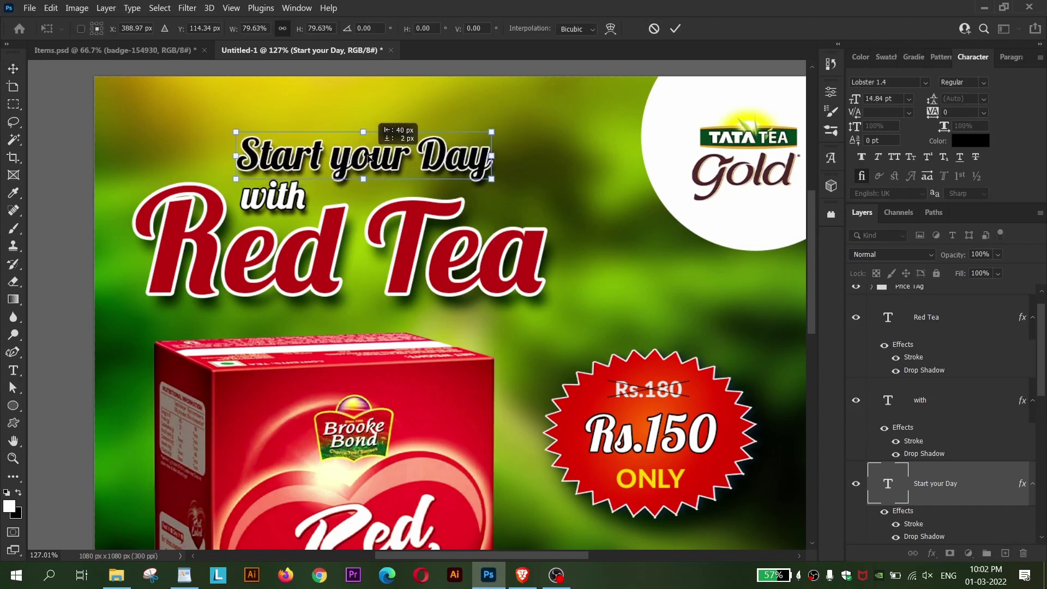
left_click_drag(491, 163, 483, 167)
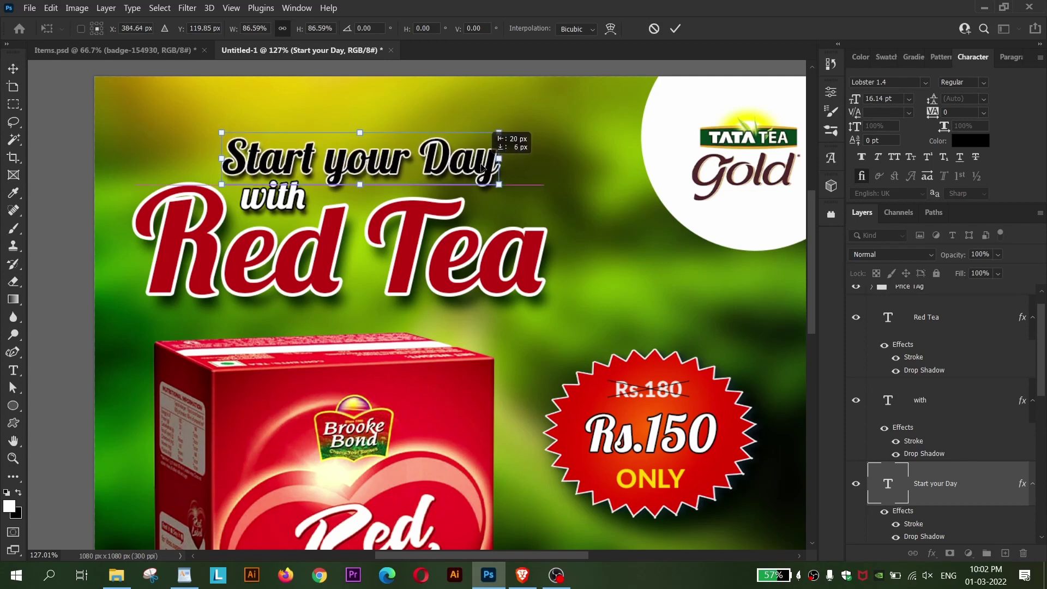
key("Return")
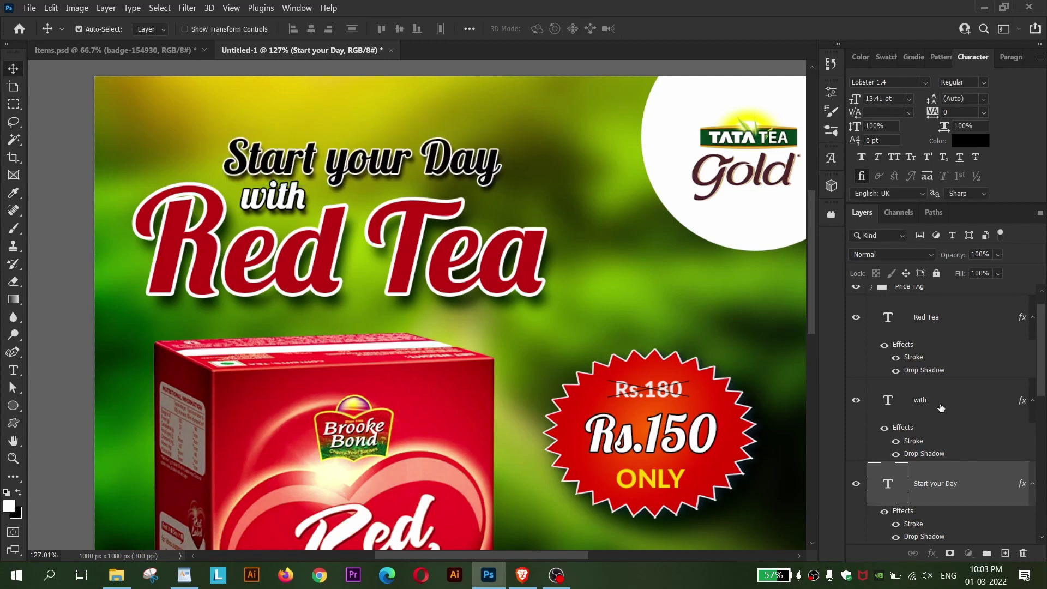
- Enlarge all three heading text layers together to about 102.6%
left_click(939, 407)
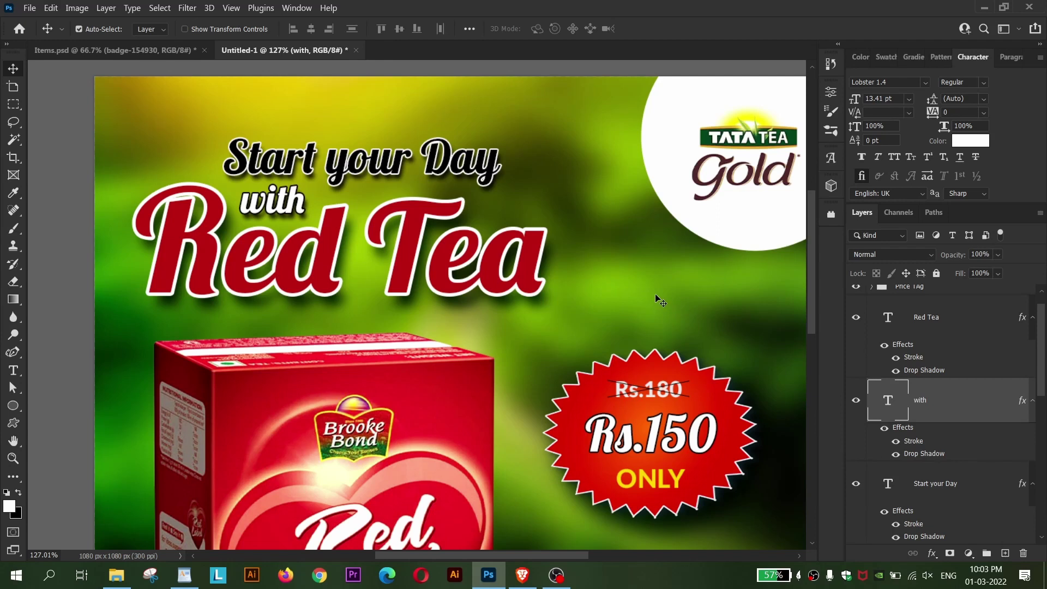
left_click(972, 481)
left_click(942, 326, "shift")
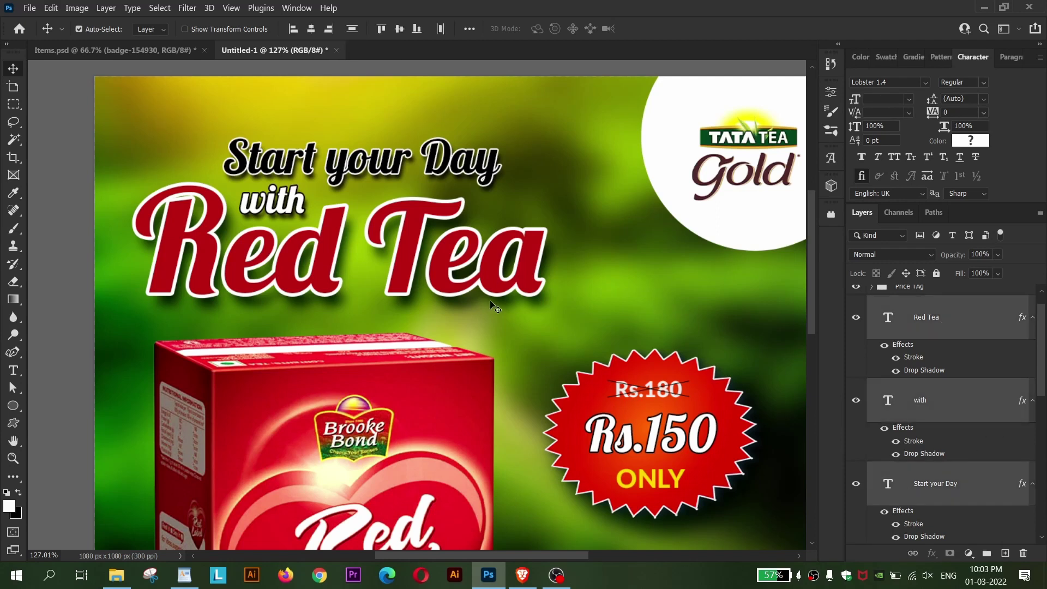
scroll(491, 304, "down", 4)
key("ctrl+t")
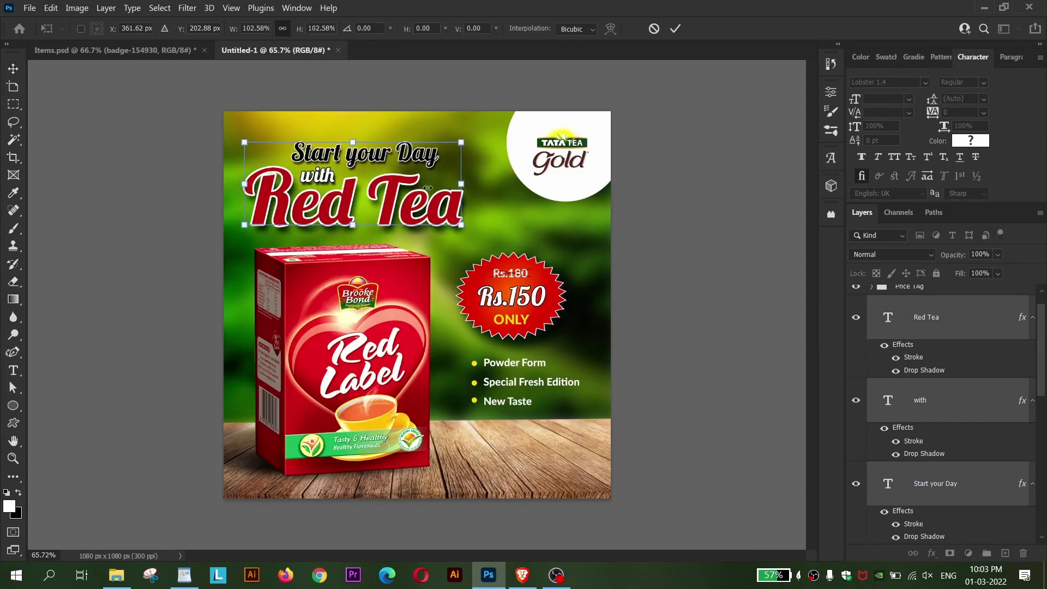
left_click_drag(455, 185, 465, 186)
key("Return")
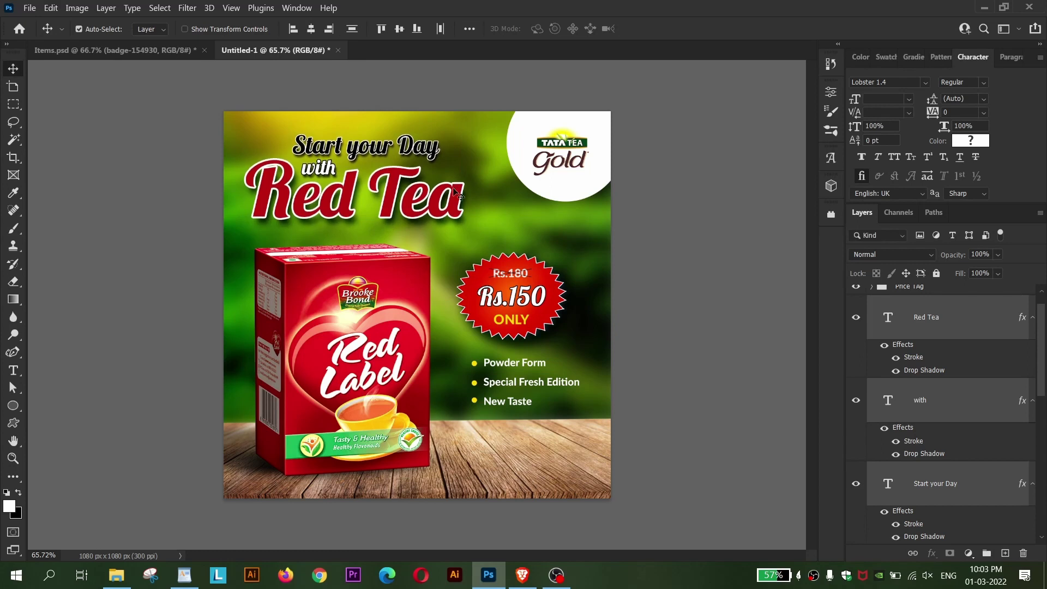
- Tidy the Layers panel by collapsing the IMG group and checking the tea box group
left_click(661, 260)
scroll(662, 263, "down", 1)
scroll(661, 263, "up", 1)
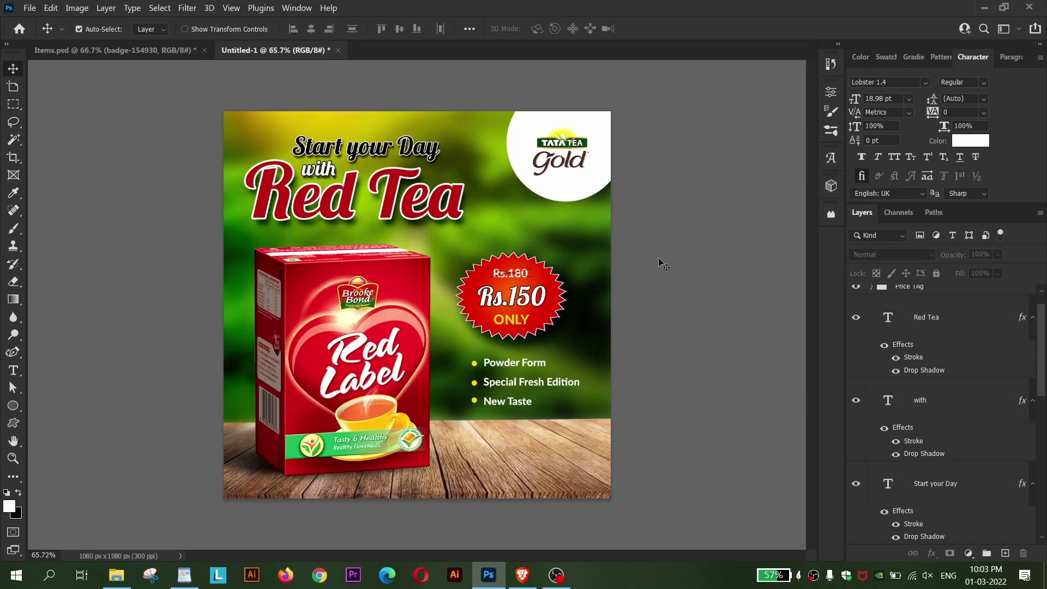
scroll(661, 263, "up", 1)
scroll(662, 263, "down", 1)
scroll(662, 263, "up", 1)
scroll(662, 263, "down", 1)
scroll(639, 374, "up", 1)
scroll(642, 376, "down", 1)
left_click(502, 377)
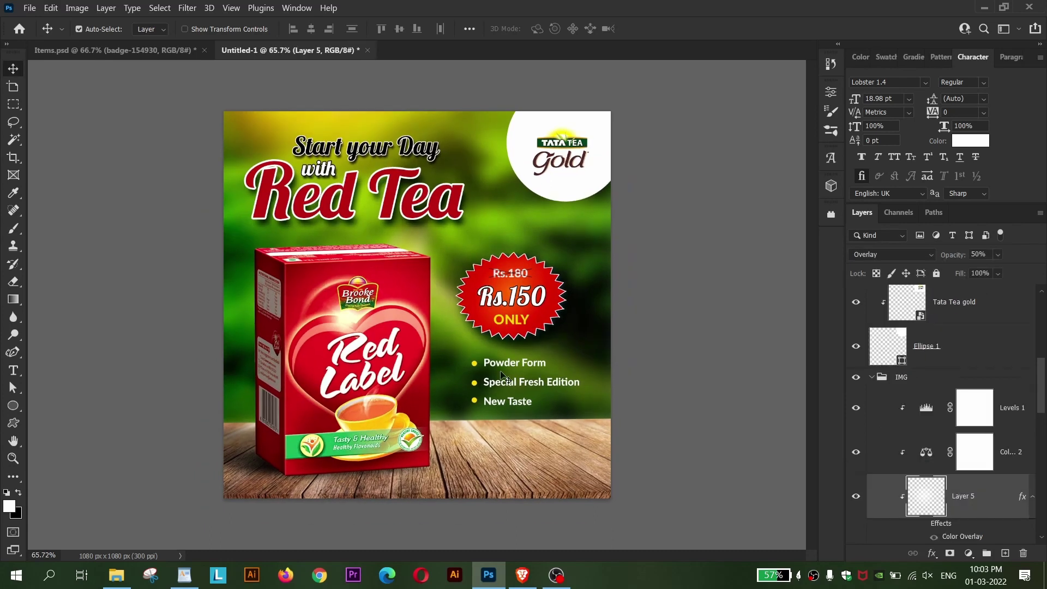
left_click(872, 377)
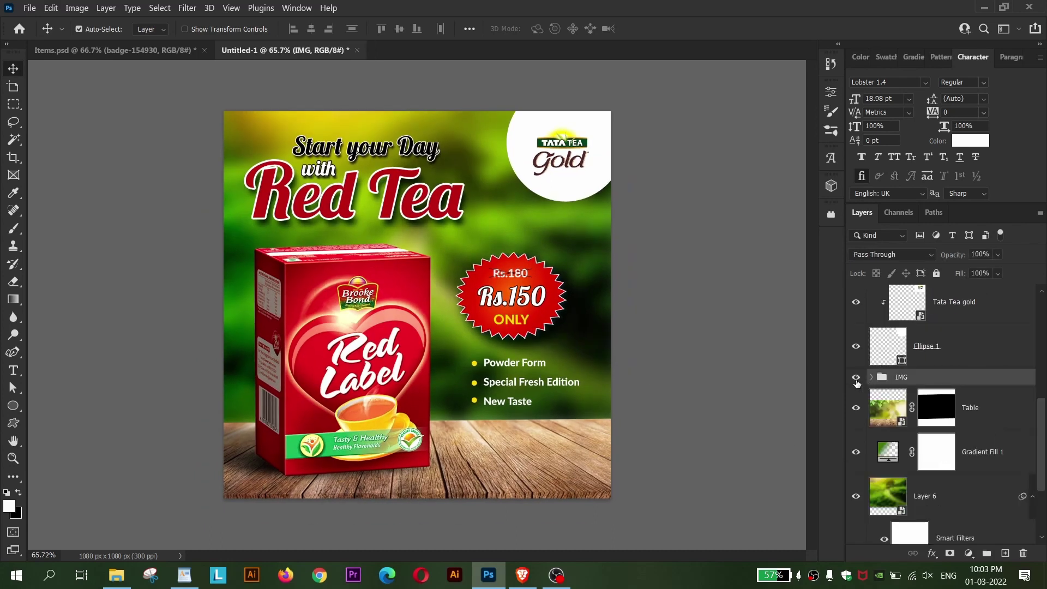
left_click(856, 377)
scroll(925, 478, "down", 1)
- Add a Levels adjustment above Layer 6 with input levels 14, 0.96 and 237
left_click(947, 474)
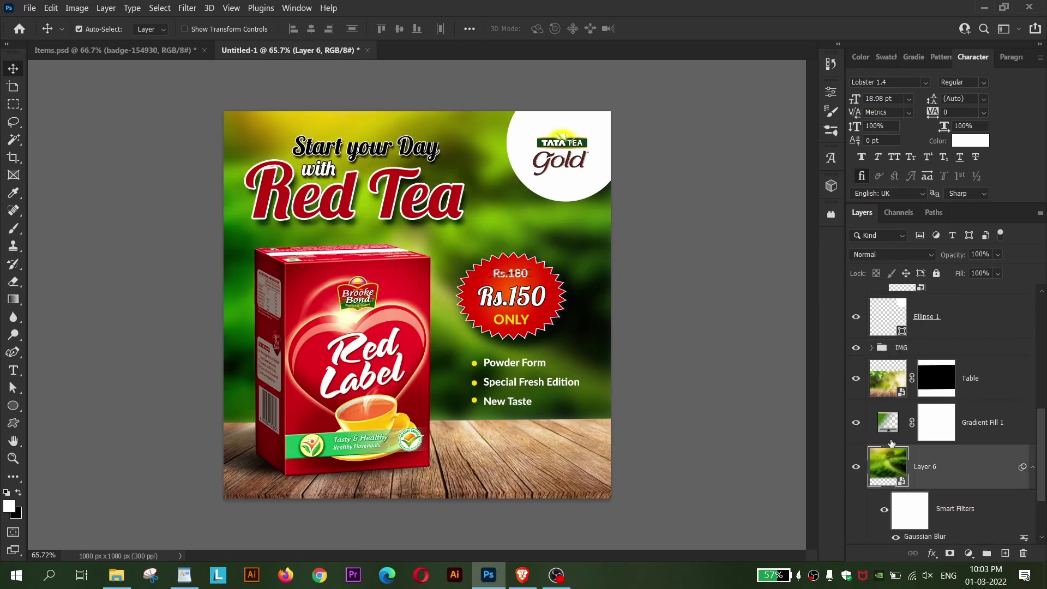
left_click(969, 553)
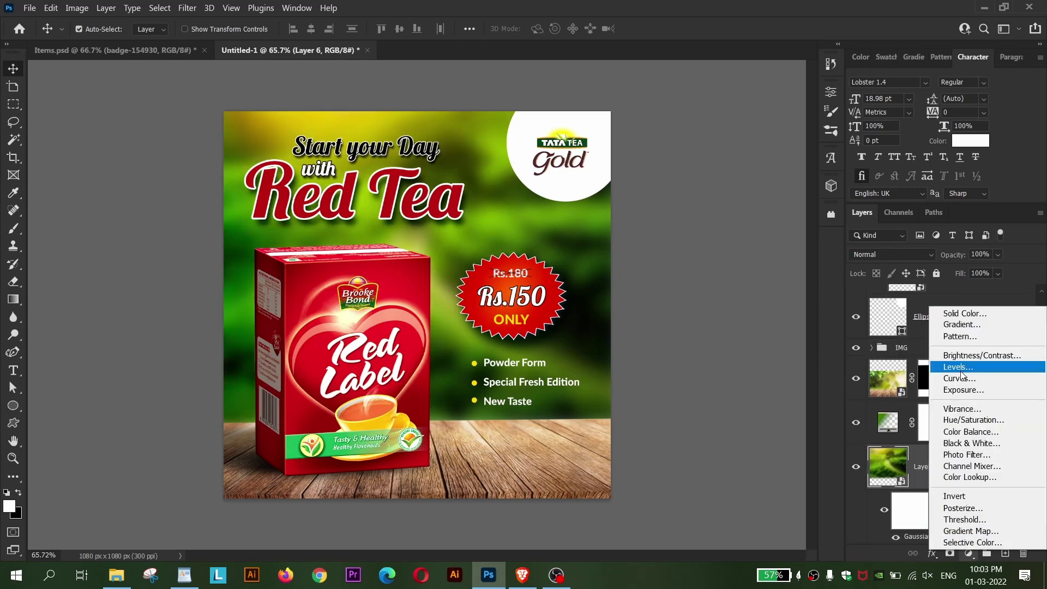
left_click(958, 367)
left_click_drag(651, 229, 657, 237)
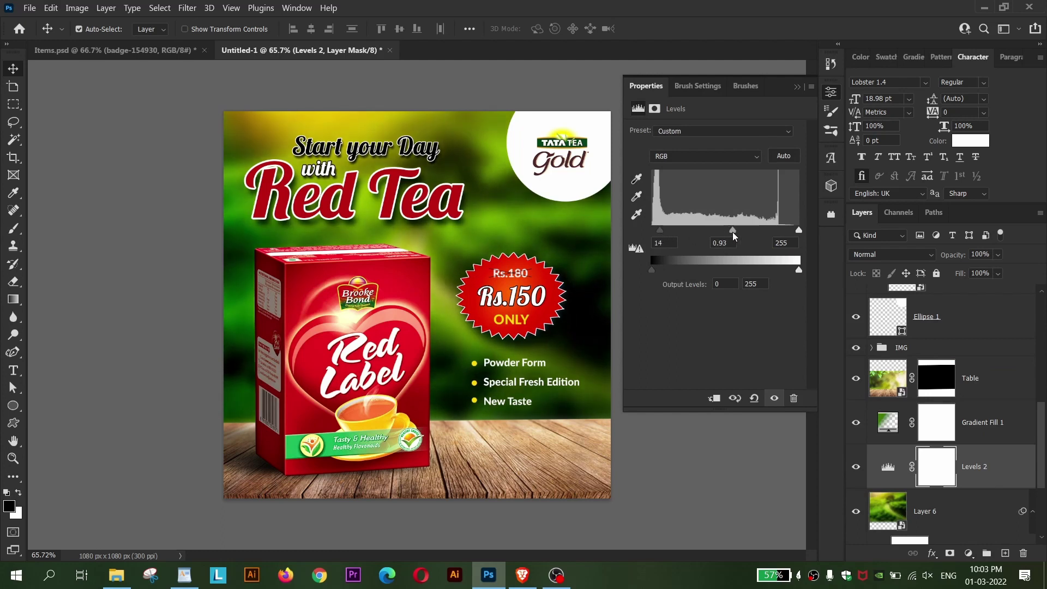
left_click_drag(799, 230, 795, 231)
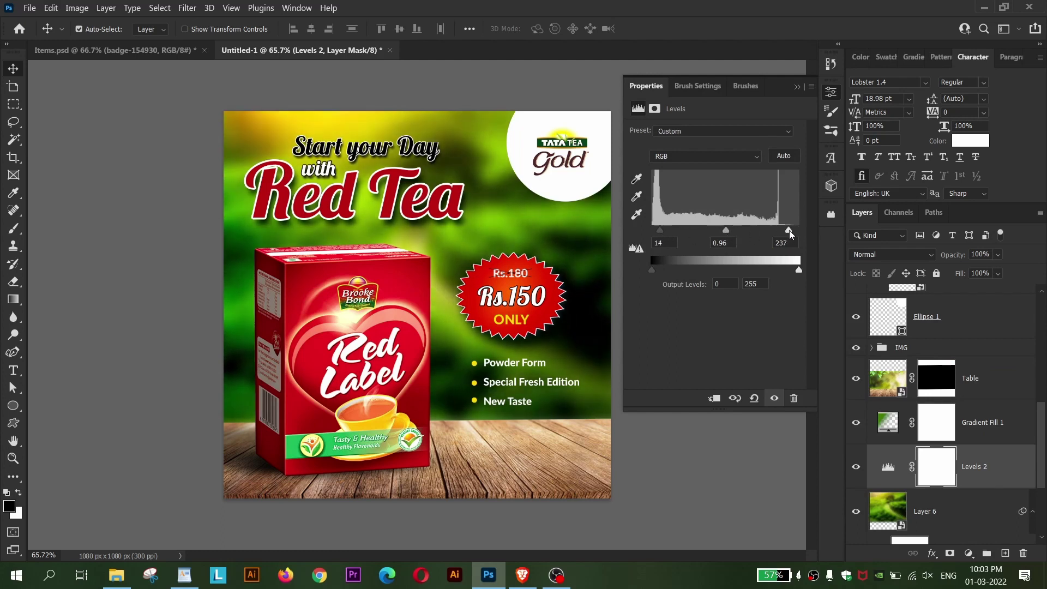
left_click(796, 89)
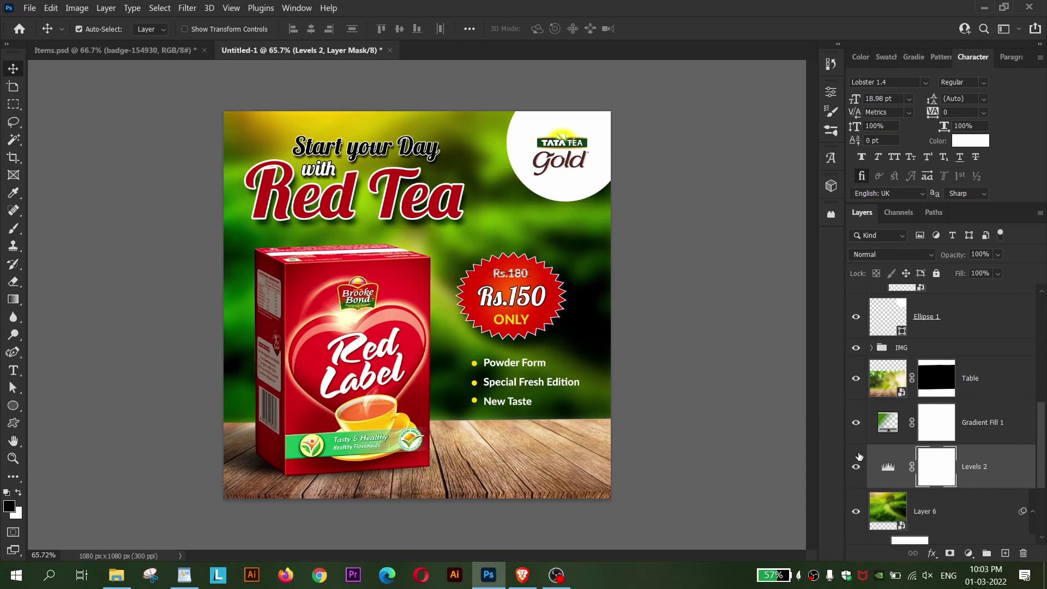
left_click(857, 468)
- Save the poster and select the Sub oint group
key("ctrl+s")
key("Escape")
scroll(654, 315, "down", 2)
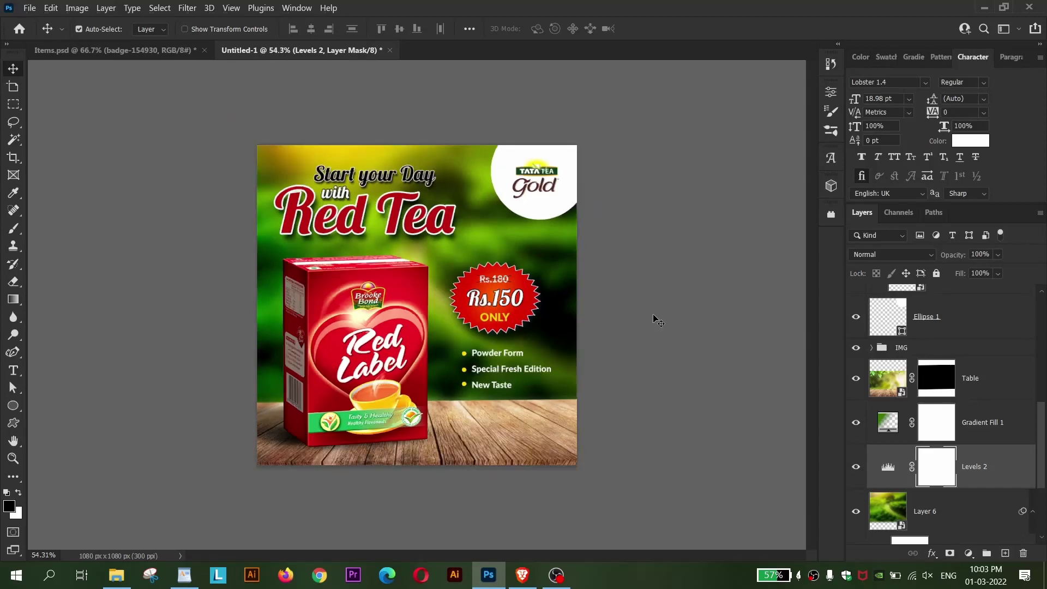
scroll(659, 319, "up", 1)
left_click(668, 314)
scroll(646, 305, "up", 2)
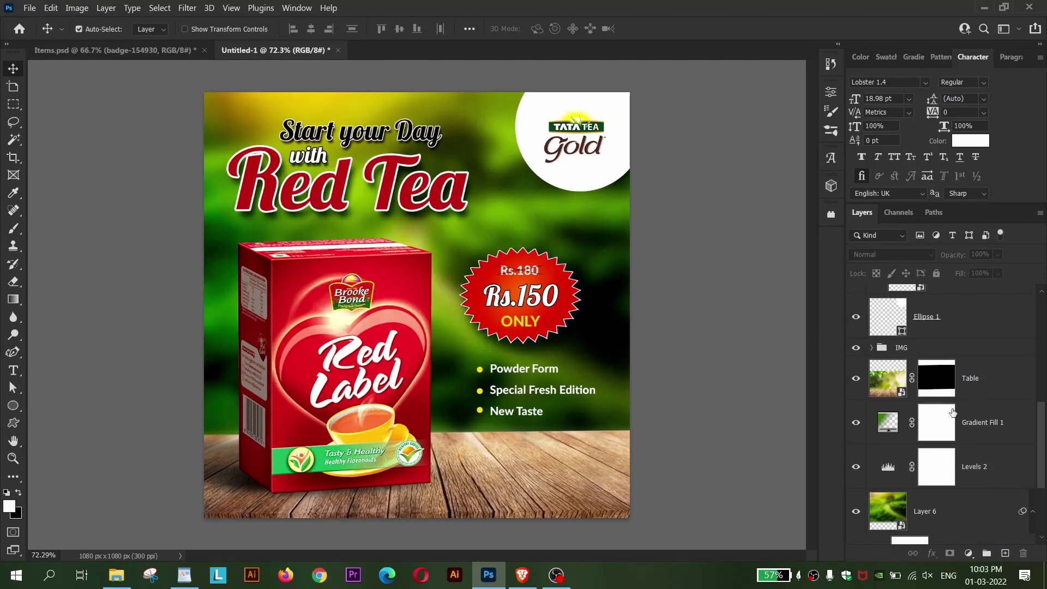
scroll(952, 413, "up", 2)
scroll(953, 413, "up", 2)
scroll(952, 413, "up", 2)
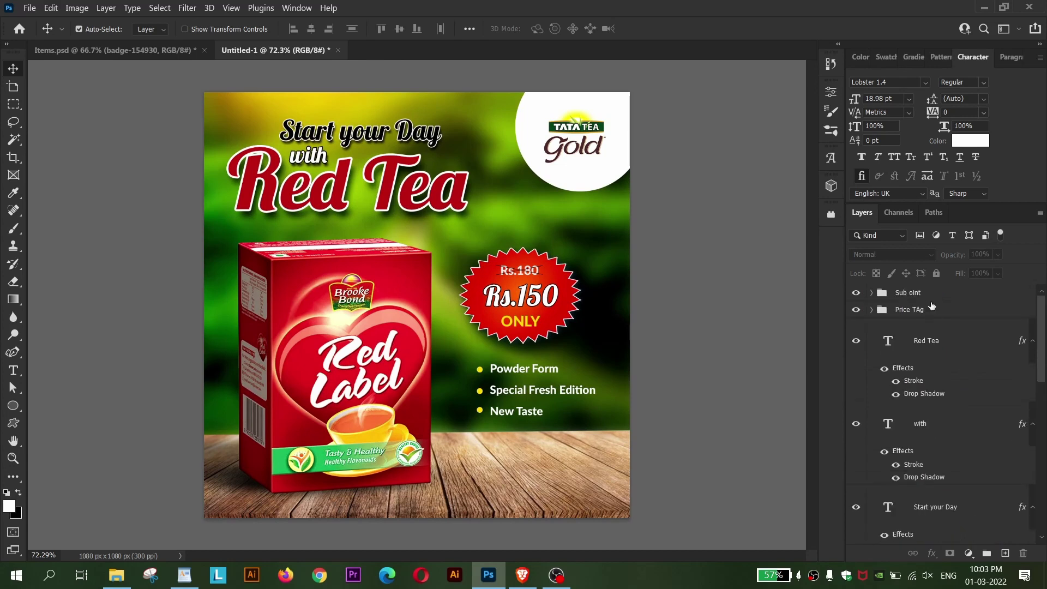
left_click(902, 296)
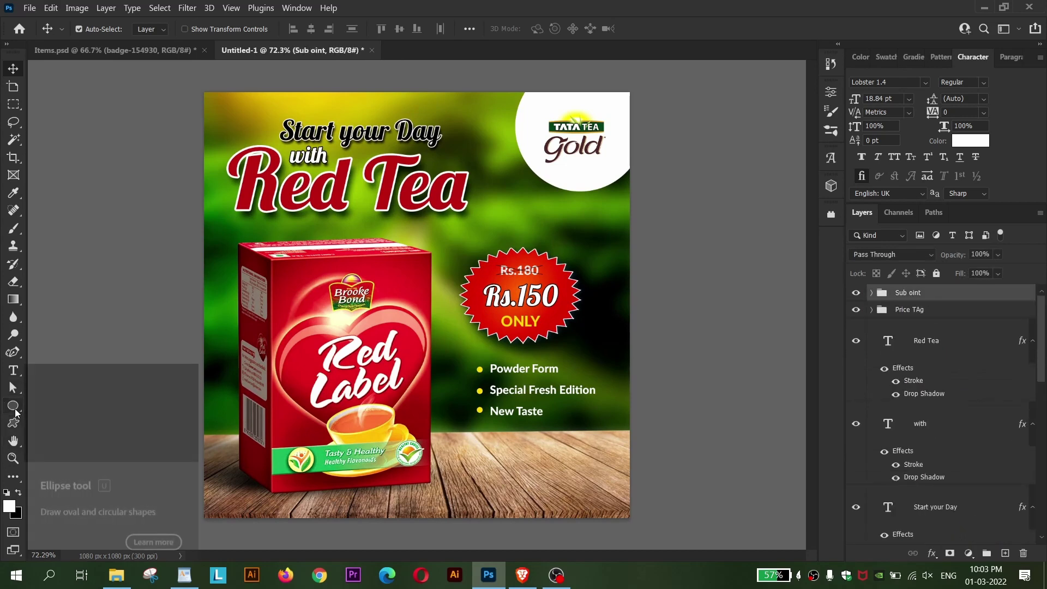
- Draw a white rounded rectangle over the lower-right tabletop, extending past the right edge
left_click(15, 406)
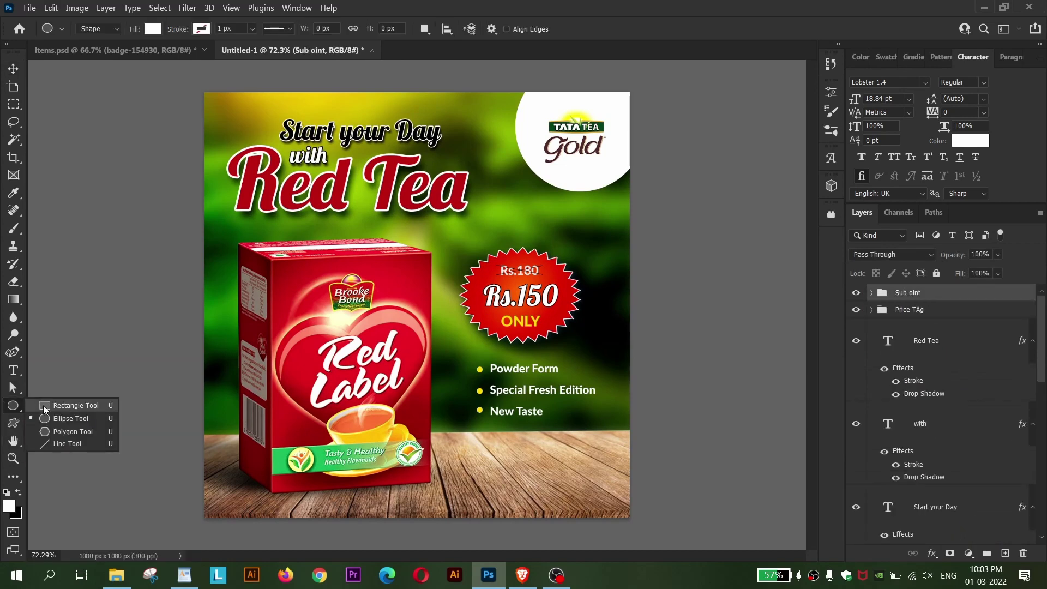
left_click(46, 407)
left_click_drag(657, 438, 476, 501)
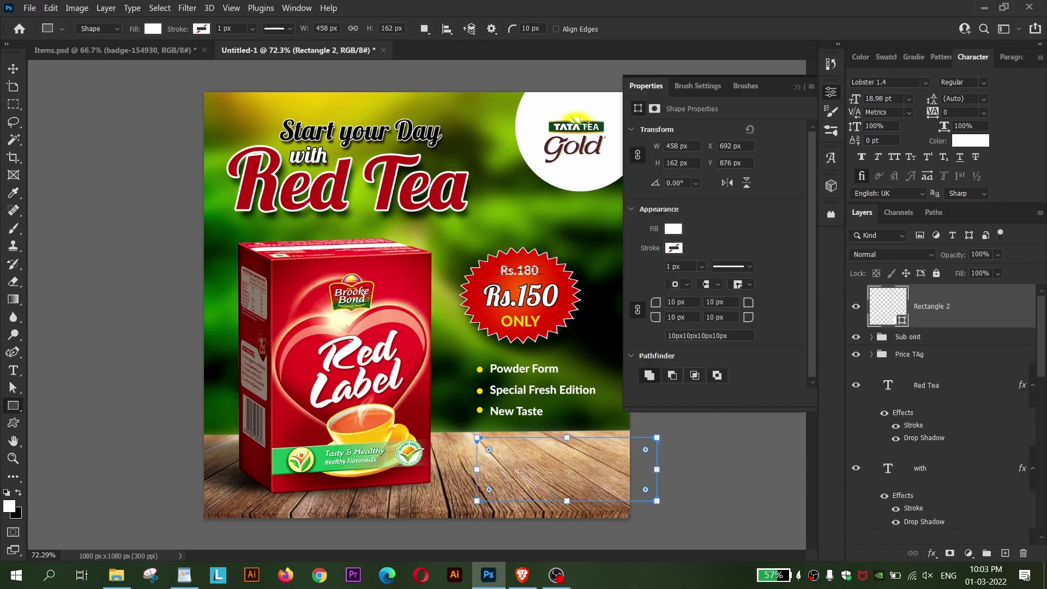
mouse_move(488, 455)
left_mouse_down()
mouse_move(564, 470)
mouse_move(554, 467)
left_mouse_up()
left_click(798, 88)
key("v")
key("ctrl+t")
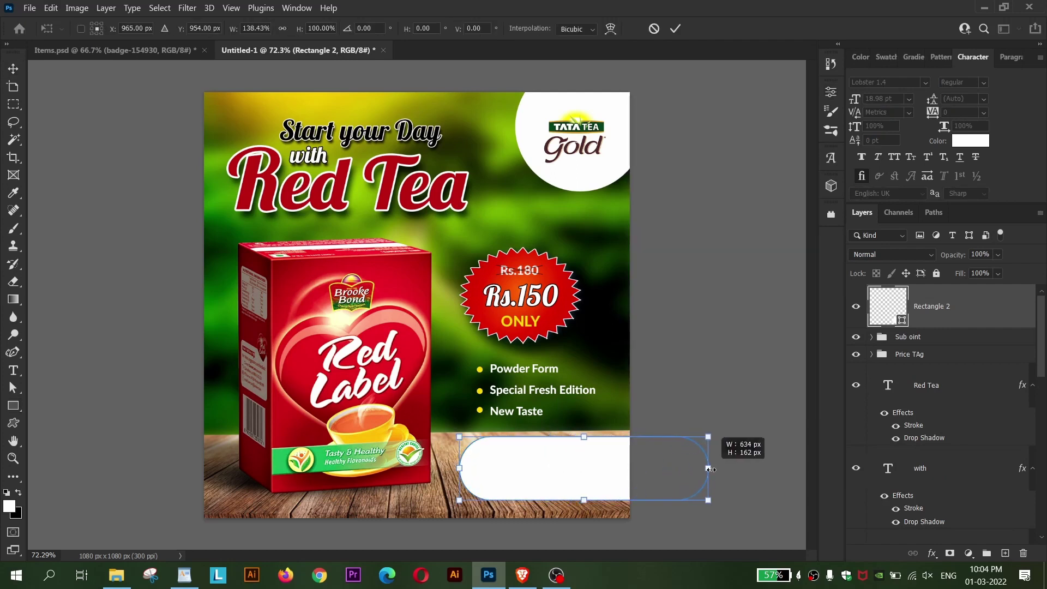
mouse_move(645, 470)
left_mouse_down()
mouse_move(719, 470)
mouse_move(641, 474)
left_mouse_up()
key("Return")
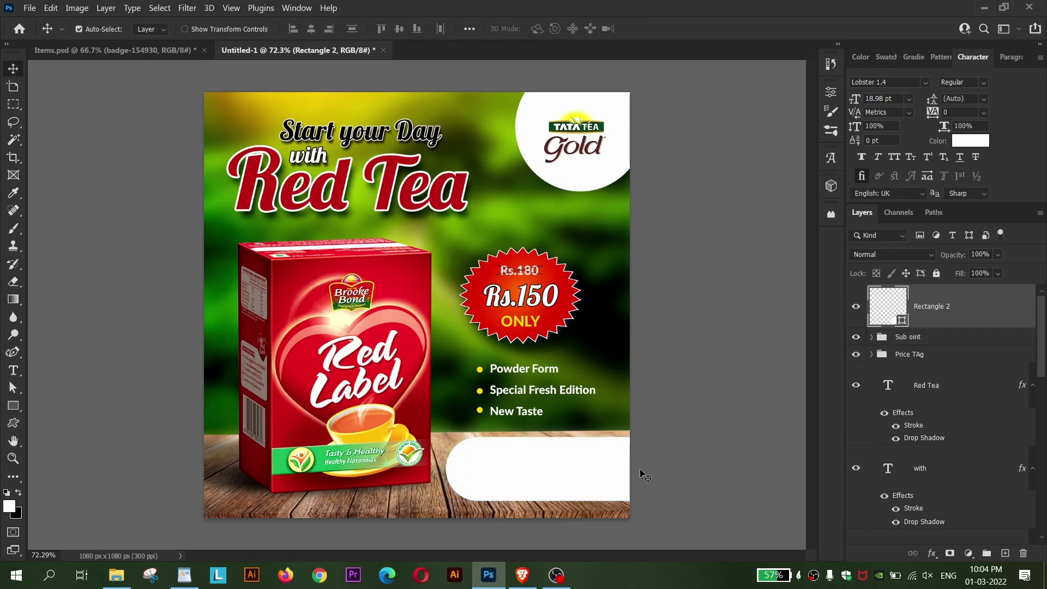
- Squash the rounded panel's height to about 85% and nudge it slightly up
left_click(462, 505)
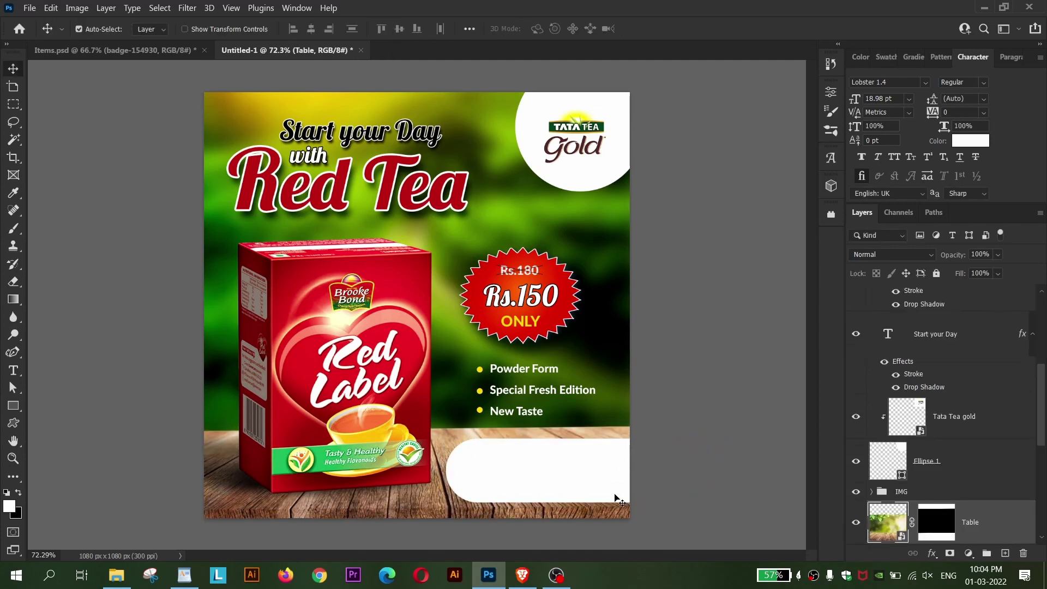
left_click_drag(619, 499, 610, 486)
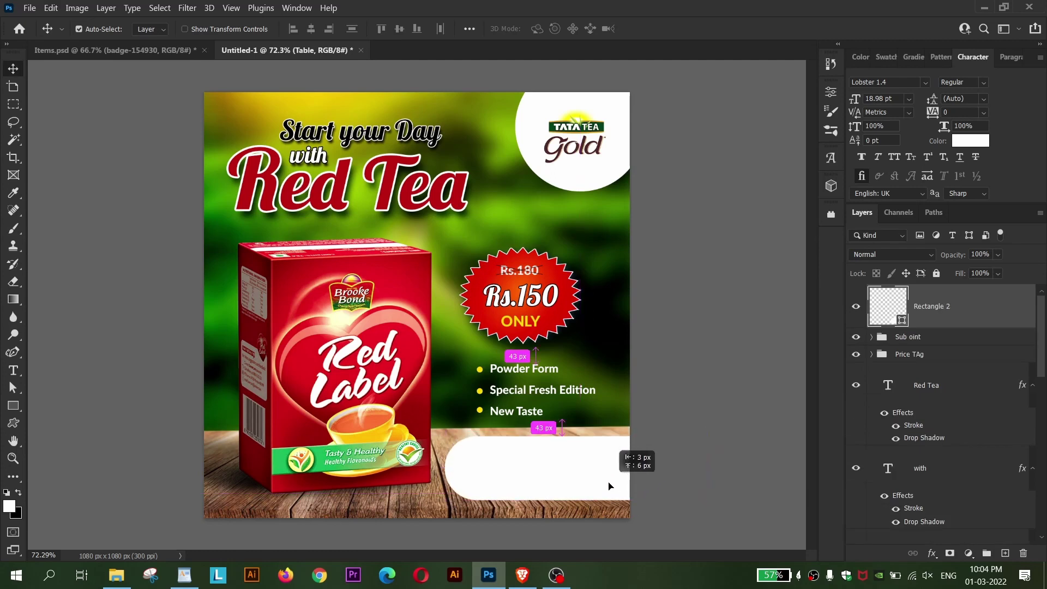
key("ctrl+t")
left_click_drag(576, 435, 581, 463)
key("Return")
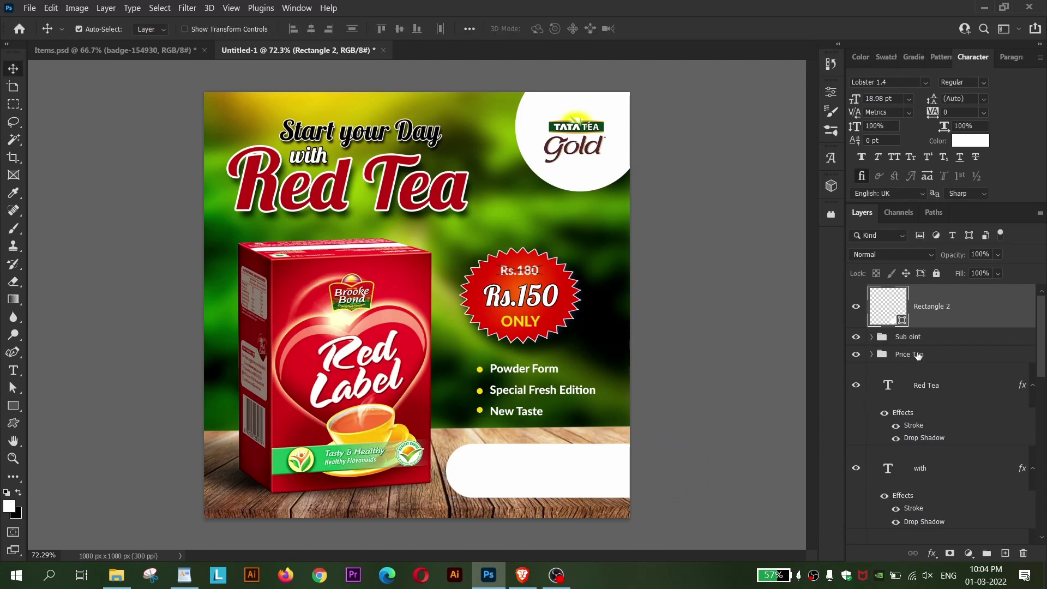
scroll(906, 427, "down", 5)
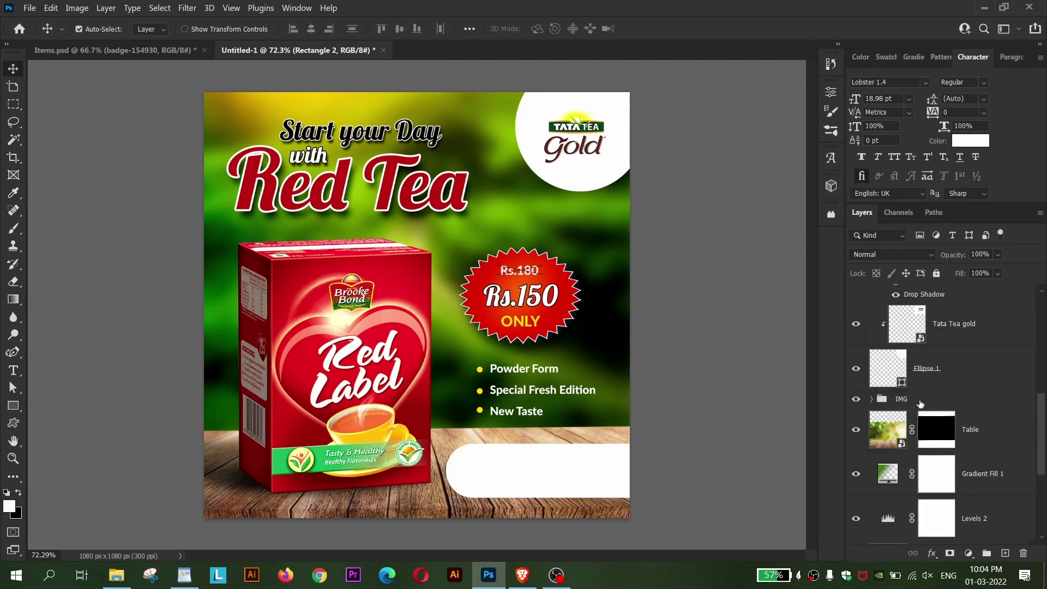
left_click(920, 402)
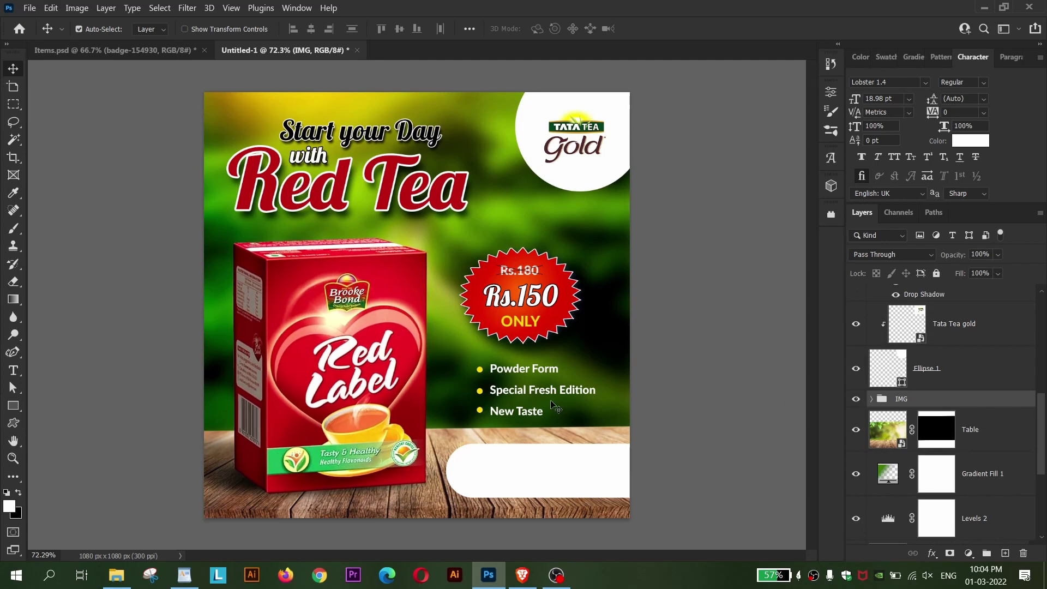
left_click_drag(579, 478, 584, 469)
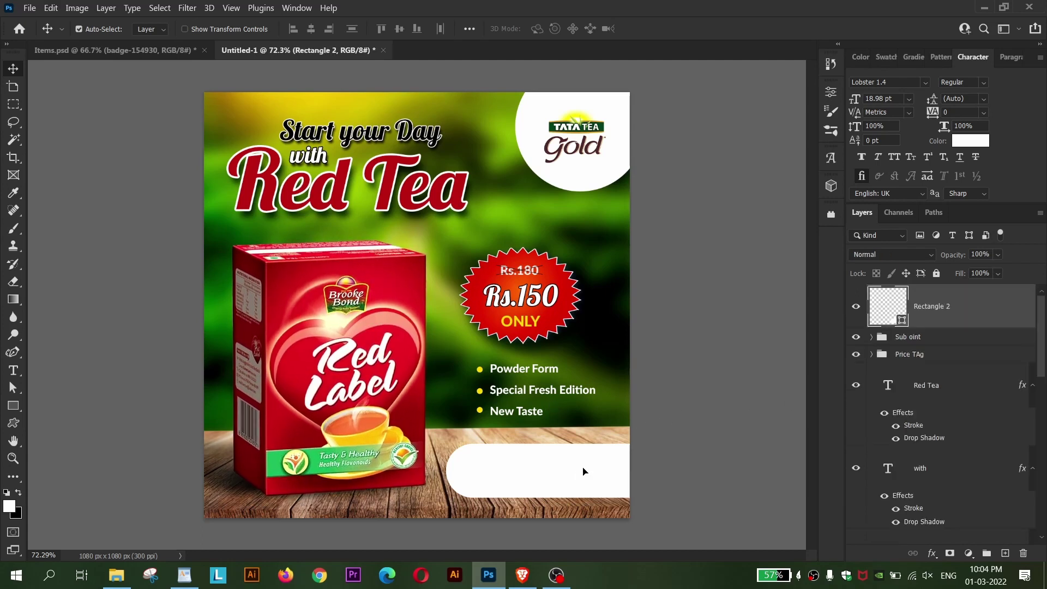
- Create a new text layer above the panel reading 'Stock Availab'
scroll(584, 465, "up", 3)
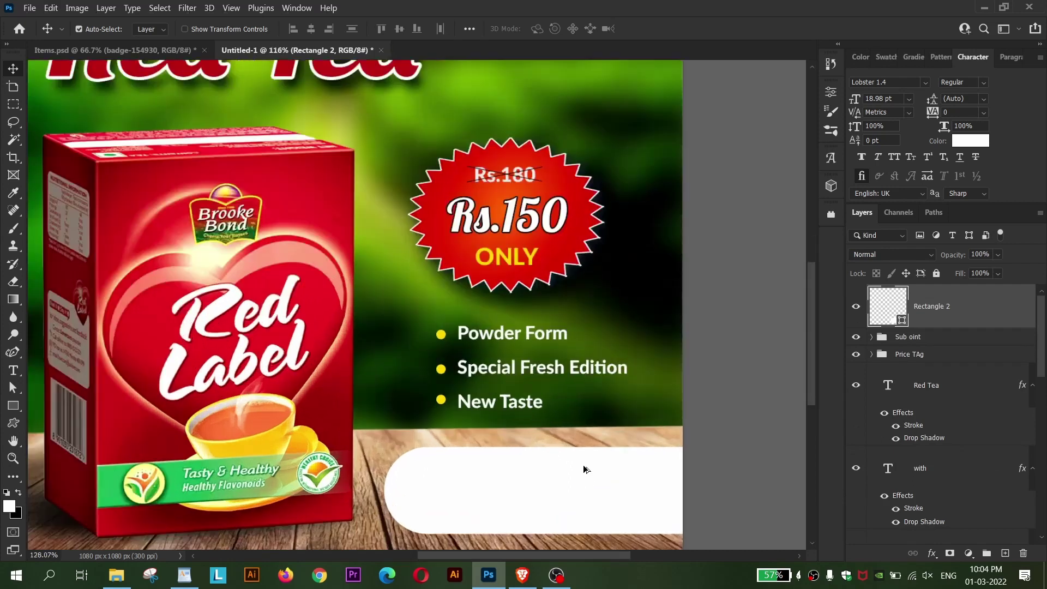
scroll(583, 465, "up", 2)
key("t")
left_click(562, 329)
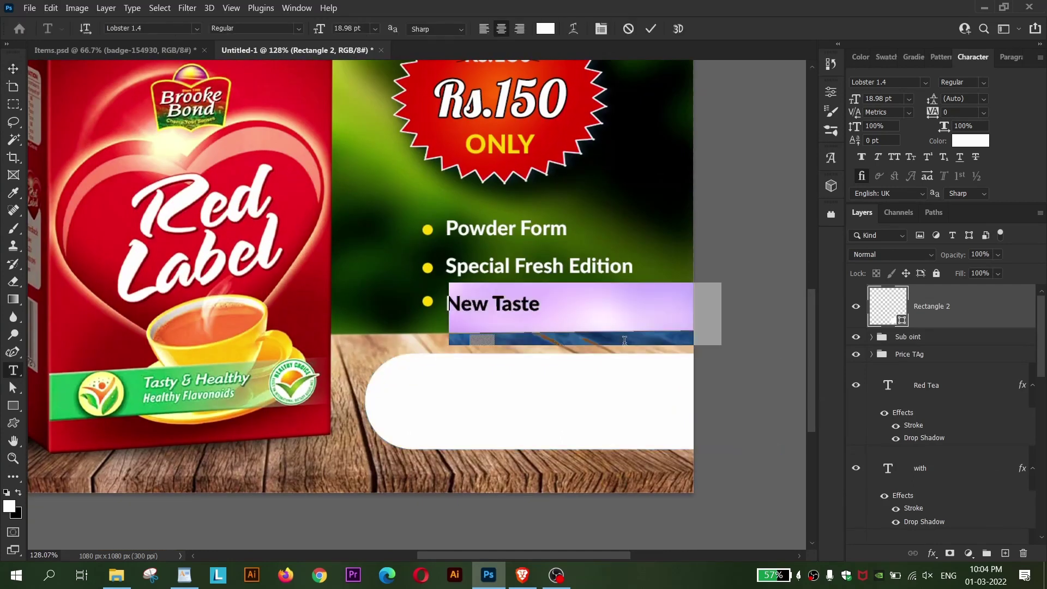
type("Stoc")
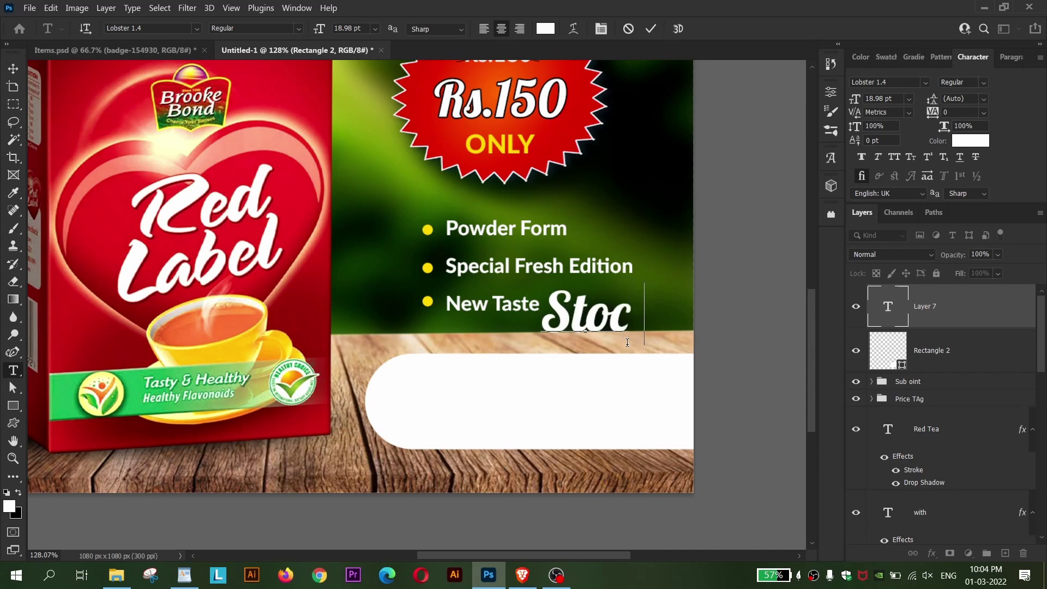
type("k Avai")
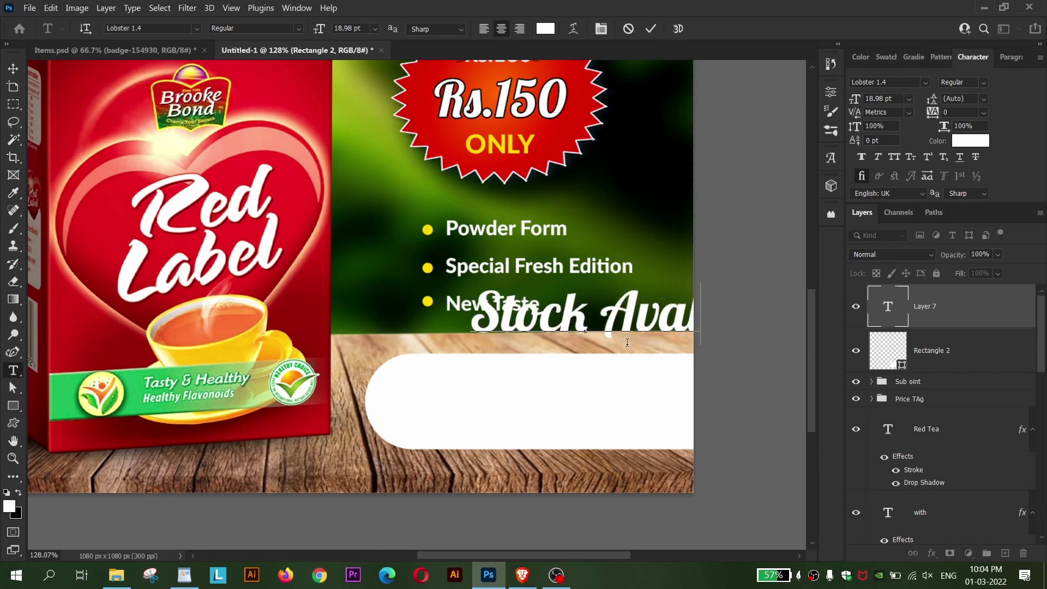
type("lab")
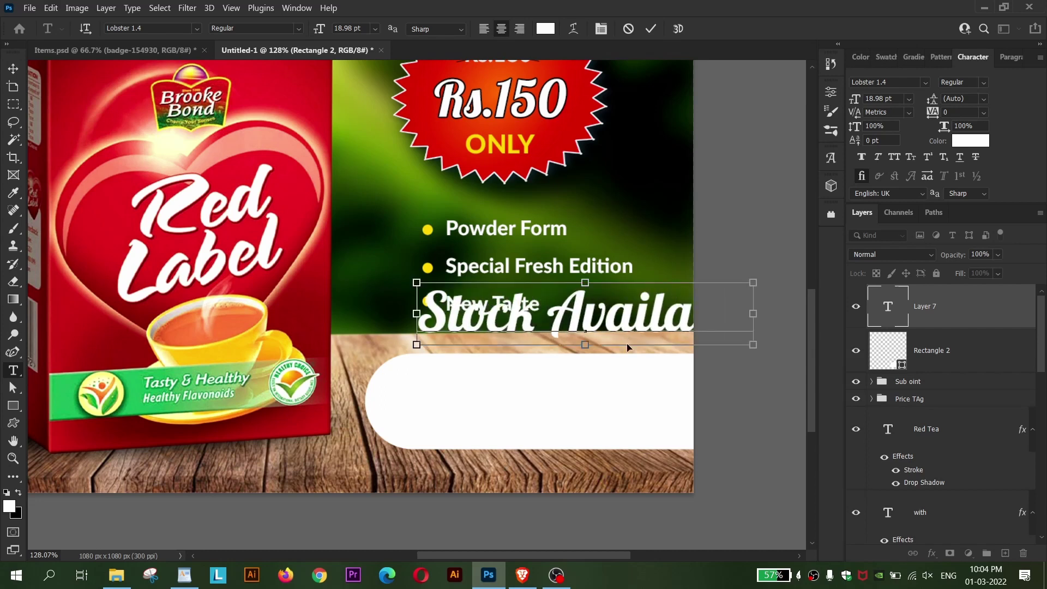
key("ctrl+a")
key("BackSpace")
key("ctrl+z")
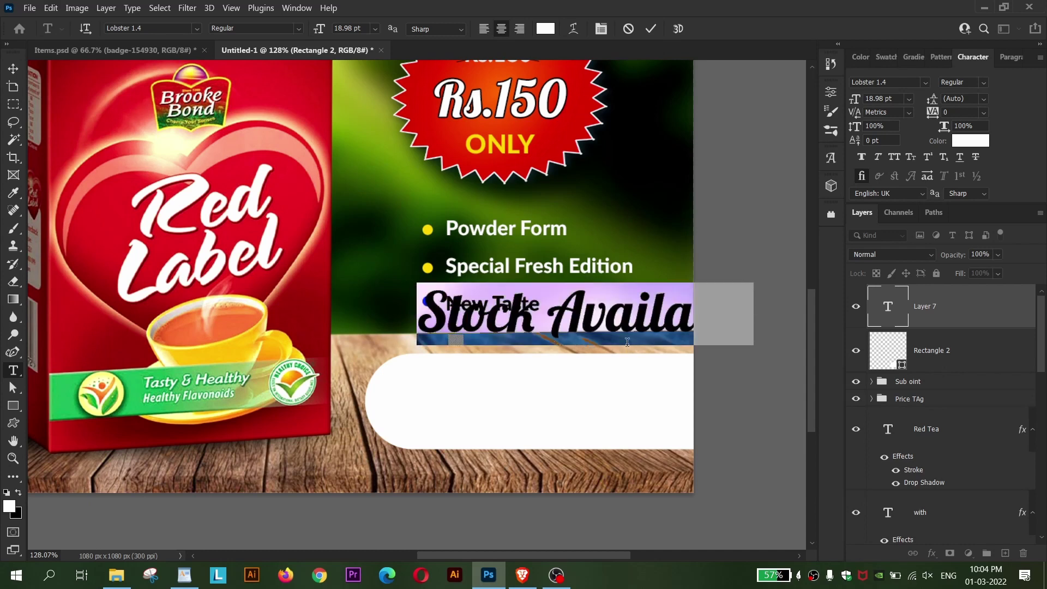
- Make the heading 8.98 pt black and move it into the white panel
left_click(627, 342)
key("ctrl+a")
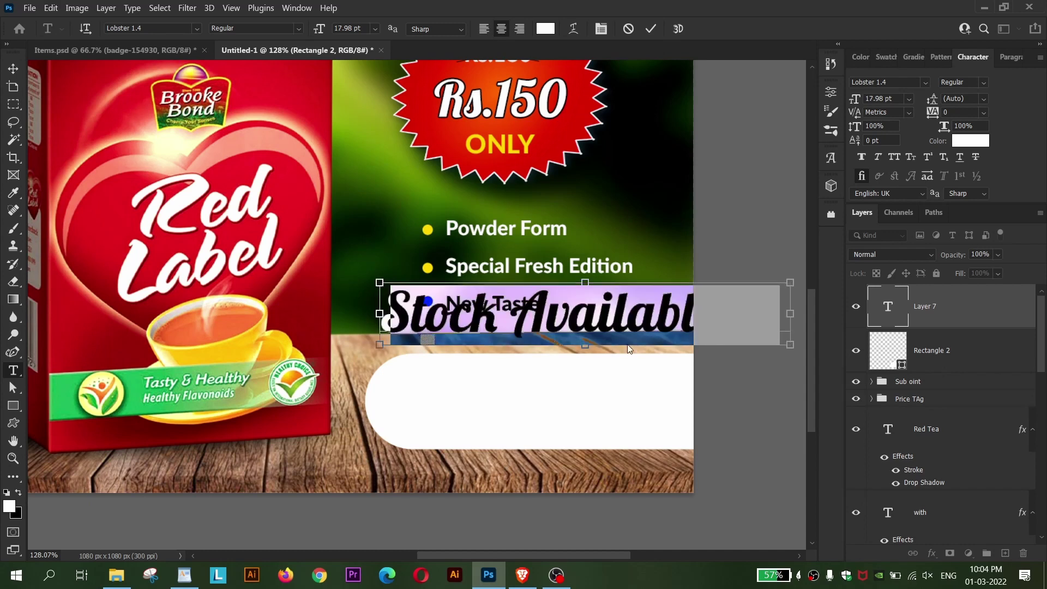
key("ctrl+shift+comma")
key("ctrl+shift+comma")
key("ctrl+shift+comma")
key("ctrl+shift+comma")
left_click_drag(652, 355, 577, 455)
left_click(970, 140)
key("Return")
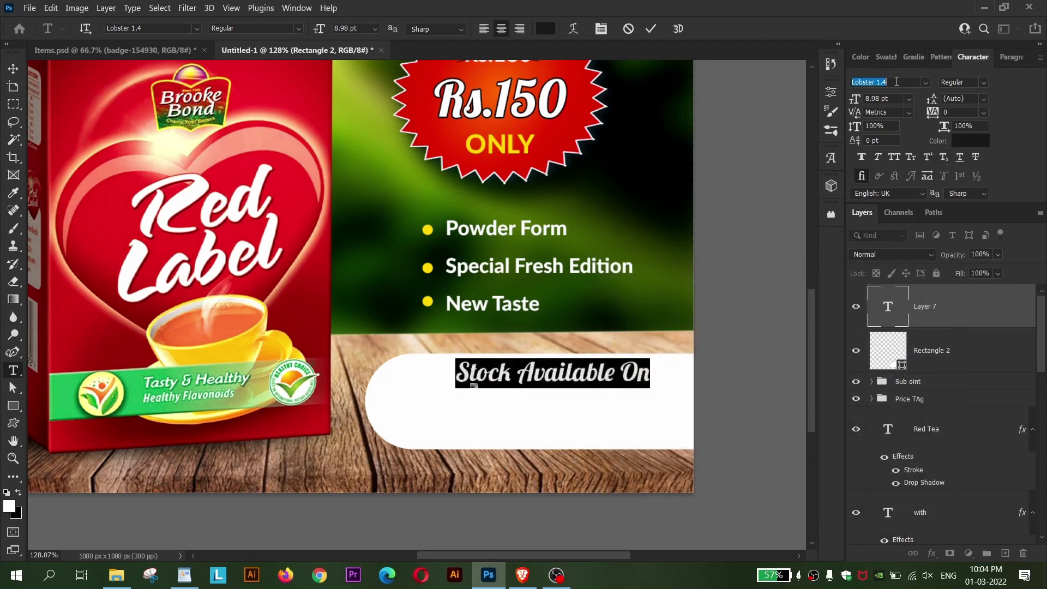
- Set the heading font to Lato Bold and scale it down to about 68%
type("Lato")
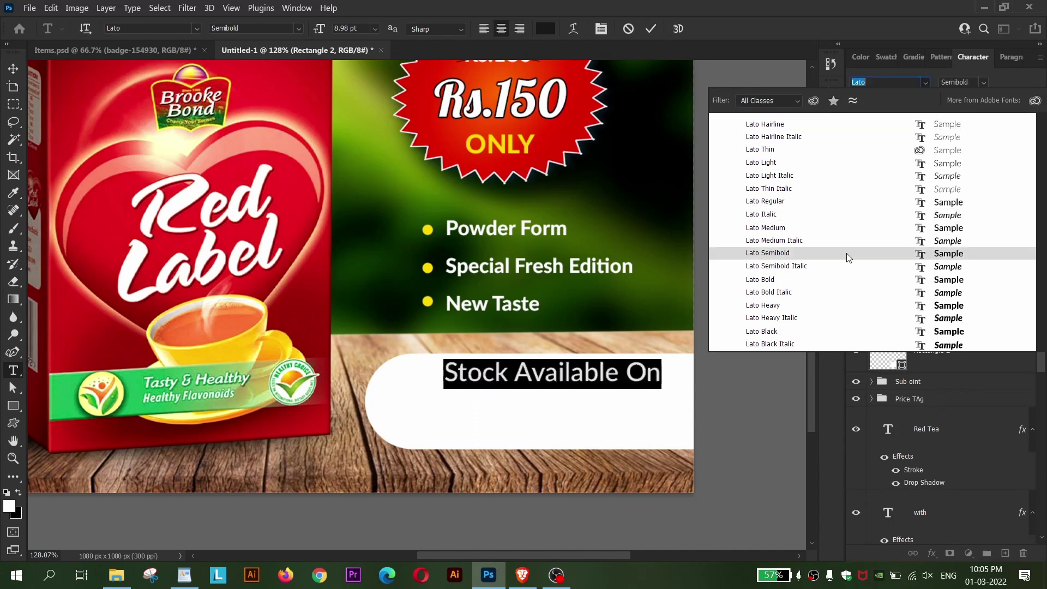
left_click(843, 279)
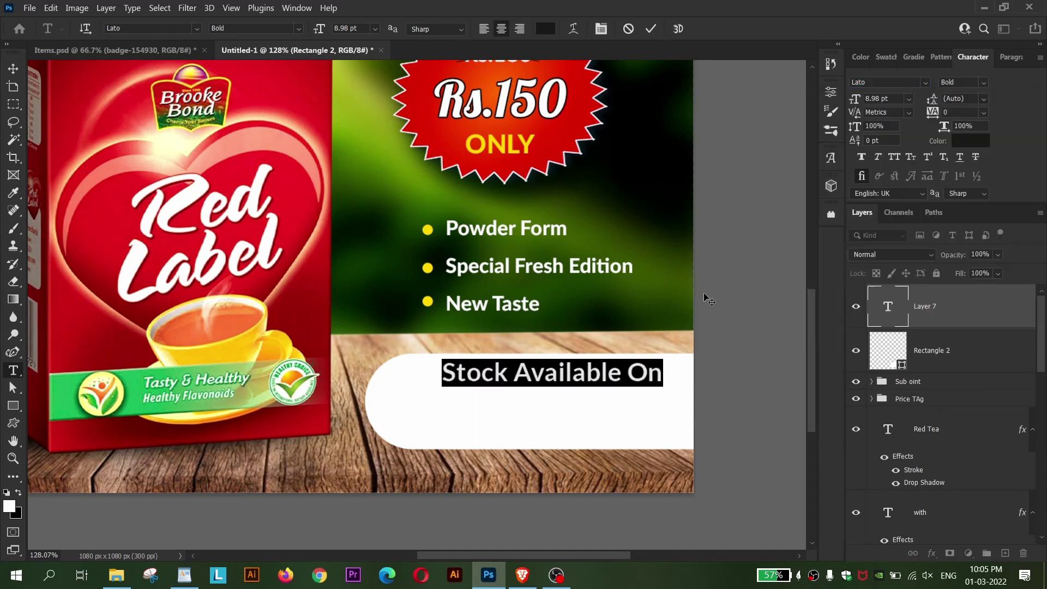
left_click(14, 68)
key("ctrl+t")
left_click_drag(663, 372, 625, 373)
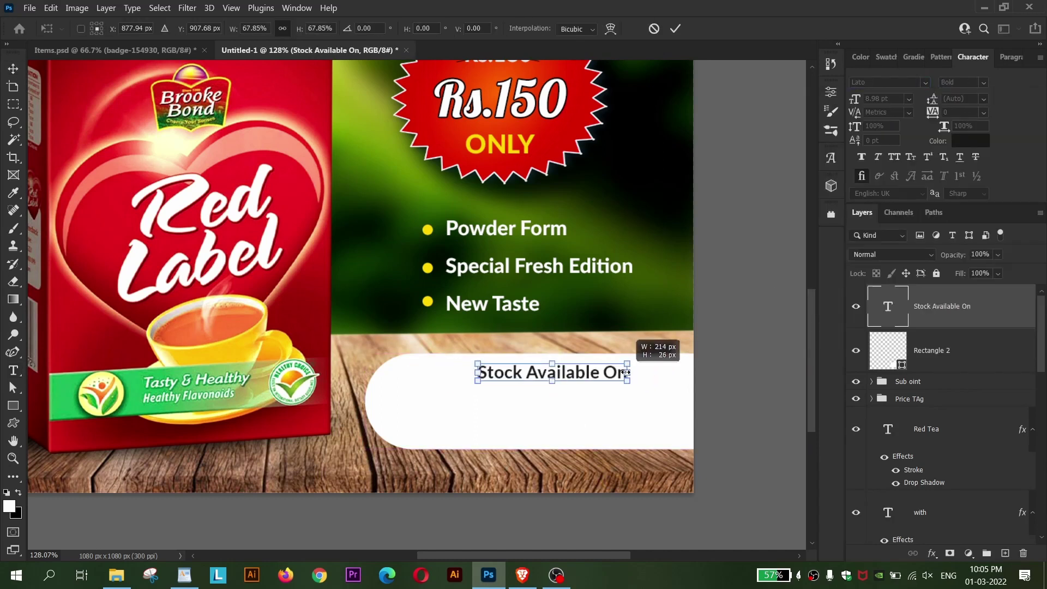
key("Return")
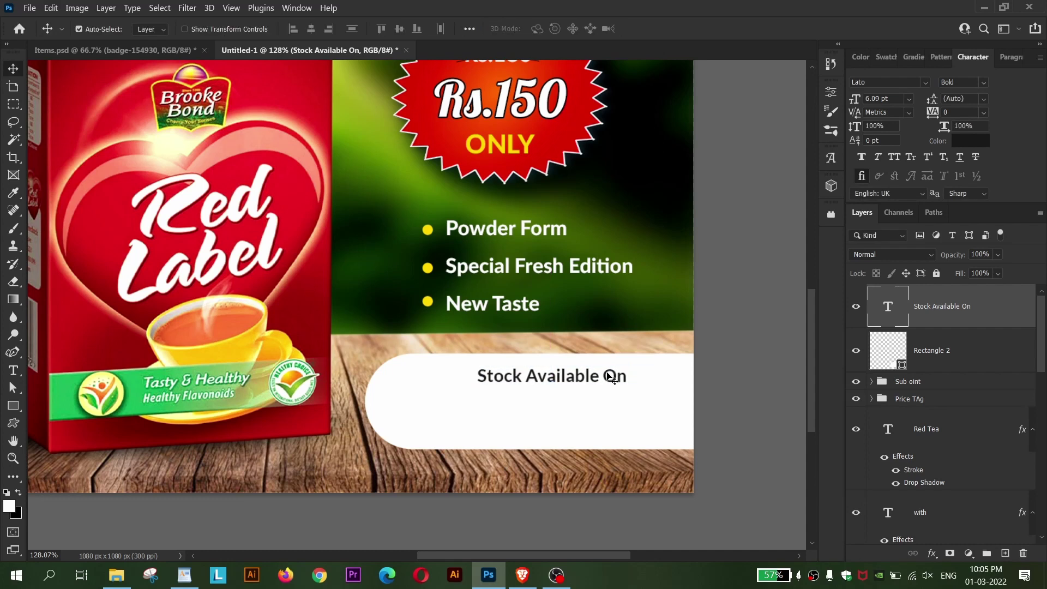
- Copy the amazon and Flipkart-logo layers from Items.psd, with badge-154930 hidden, below the heading
left_click(153, 51)
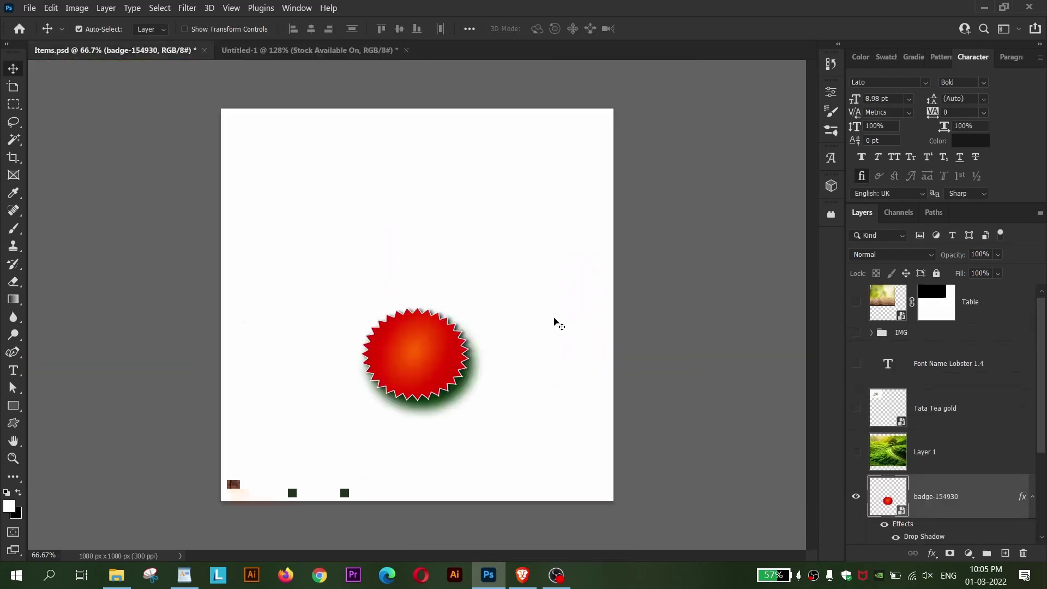
left_click(855, 498)
scroll(862, 486, "down", 2)
scroll(872, 469, "down", 1)
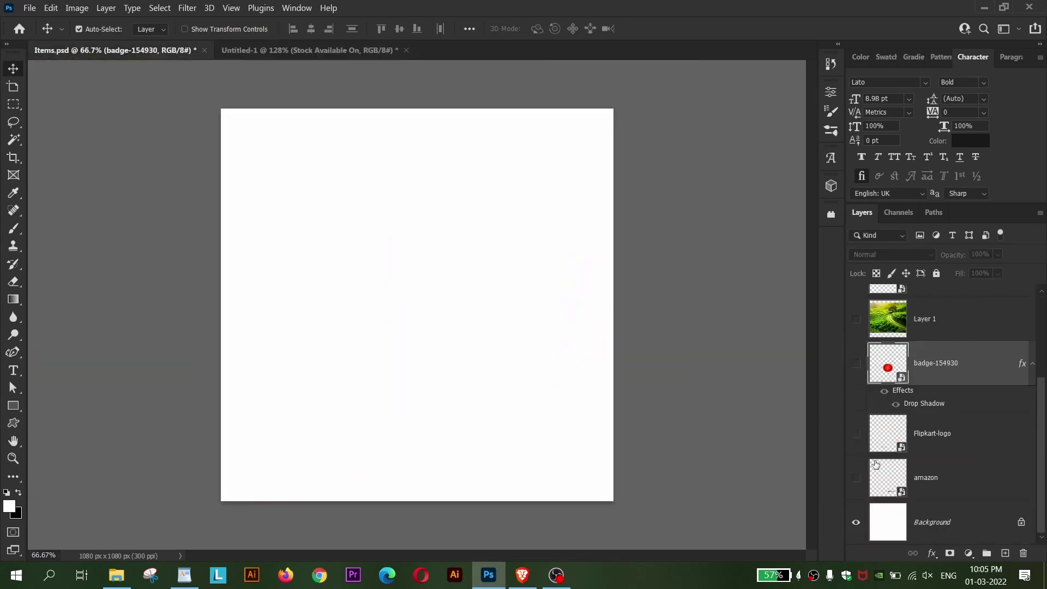
left_click(922, 479)
left_click(938, 444, "shift")
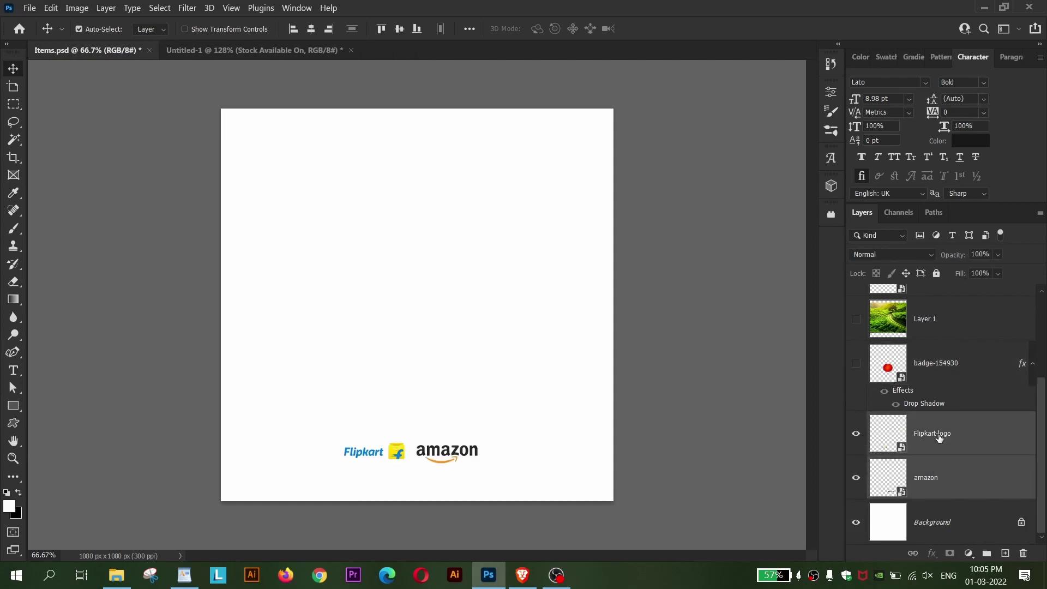
mouse_move(938, 444)
left_mouse_down()
mouse_move(248, 49)
mouse_move(610, 378)
mouse_move(676, 469)
left_mouse_up()
key("ctrl+t")
key("Return")
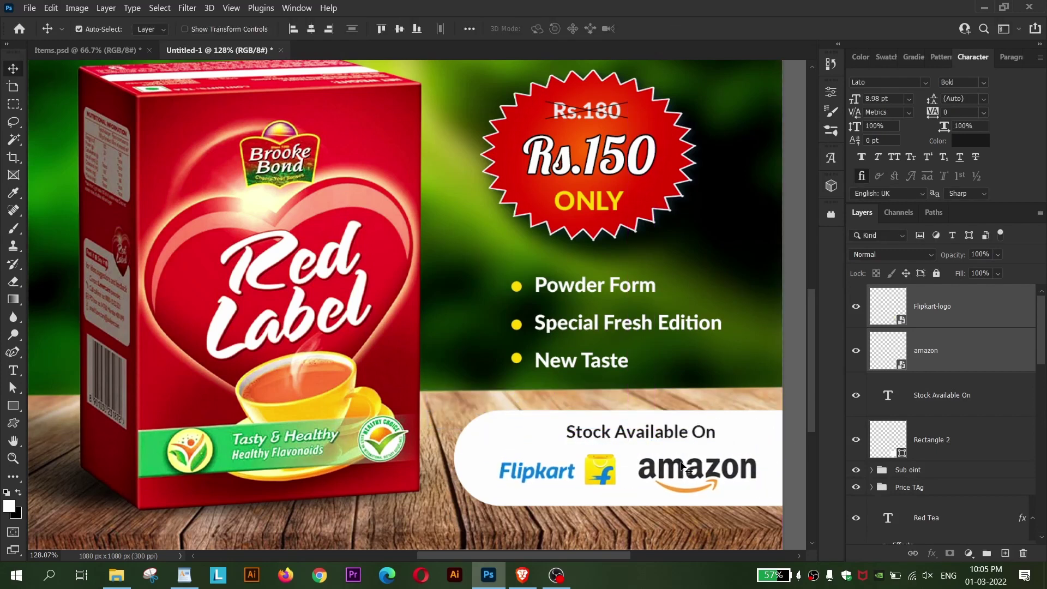
left_click_drag(682, 466, 680, 467)
left_click_drag(752, 378, 651, 338)
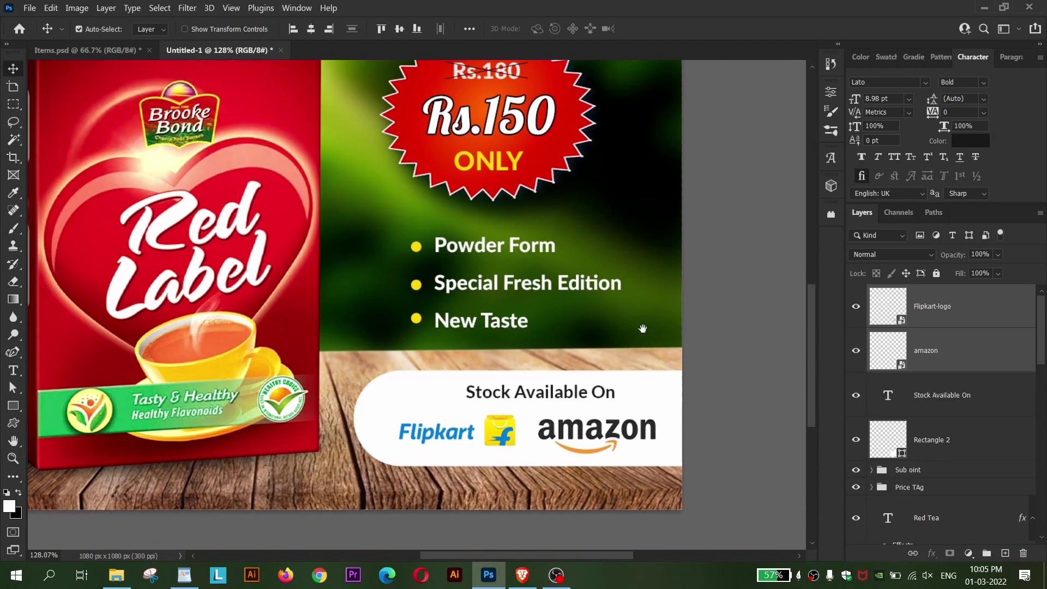
left_click(603, 398)
key("ctrl+t")
left_click_drag(616, 392, 603, 392)
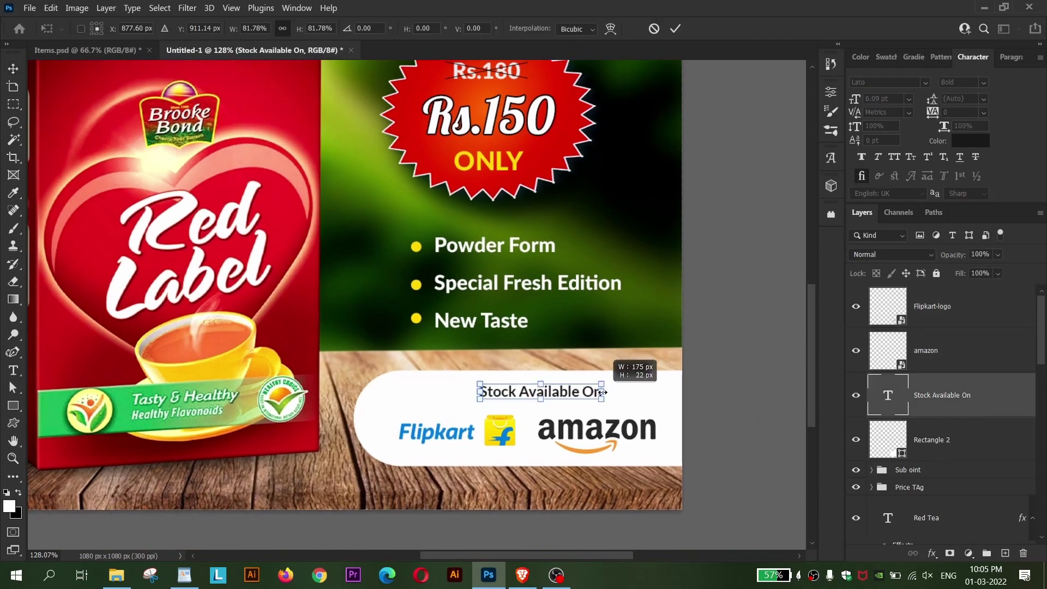
key("Return")
left_click(635, 456)
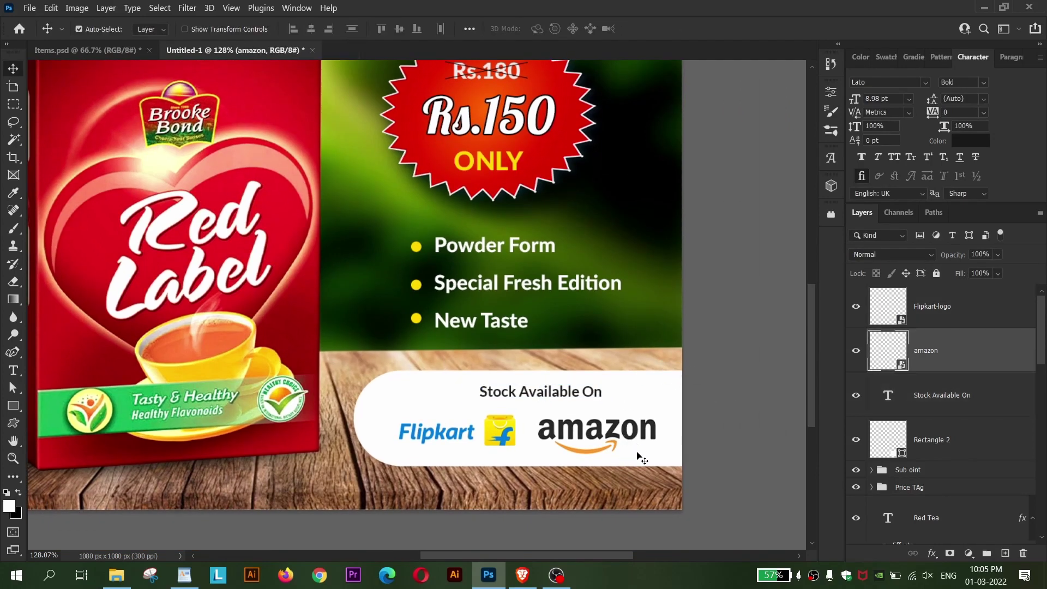
key("shift+Left")
key("Down")
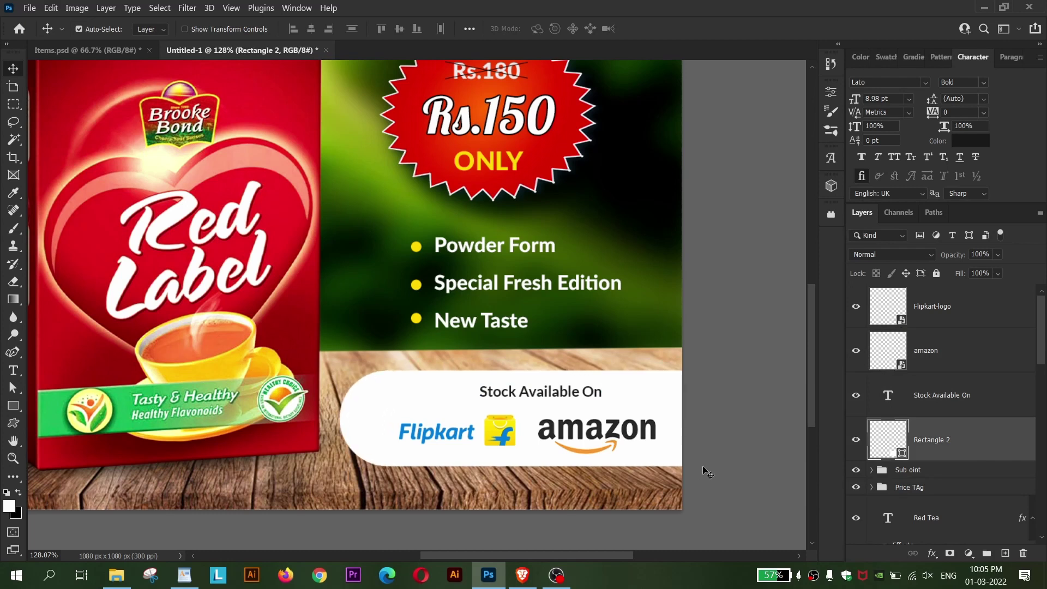
key("Down")
key("Down")
left_click_drag(617, 438, 618, 438)
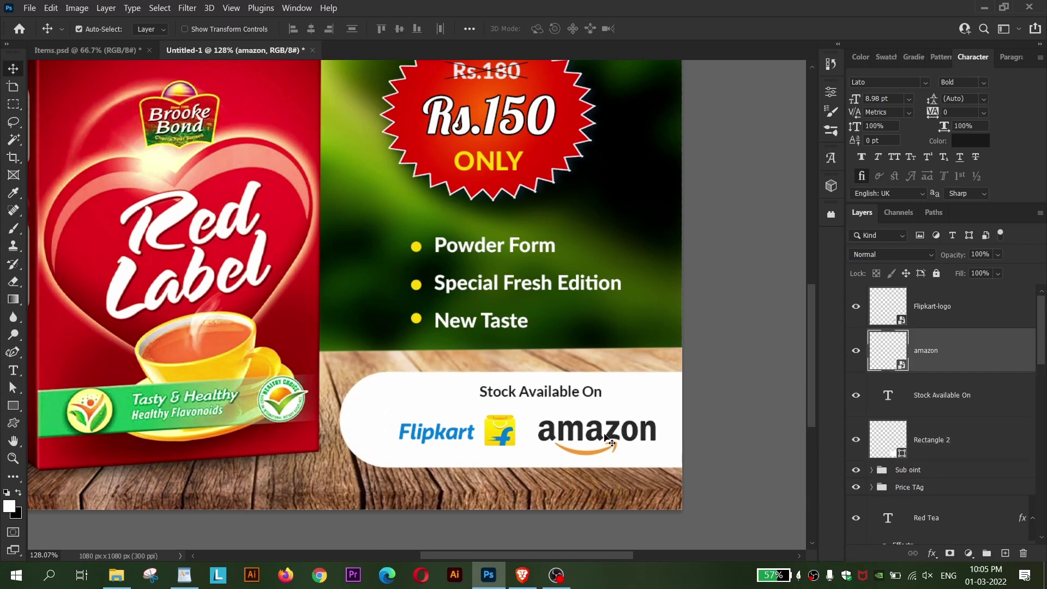
left_click(515, 436)
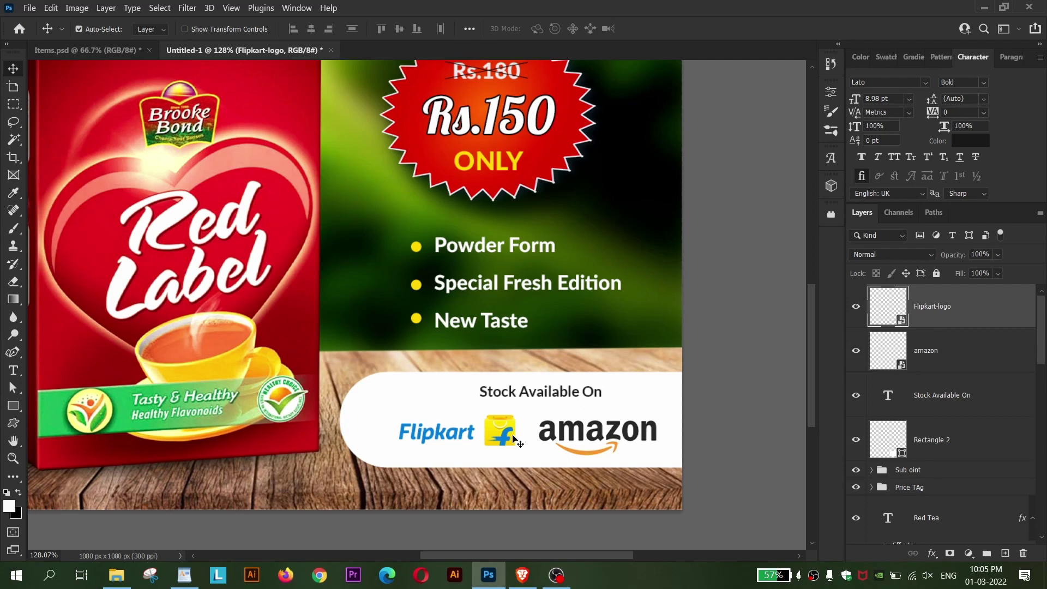
key("shift+Down")
key("Up")
key("Up")
key("Up")
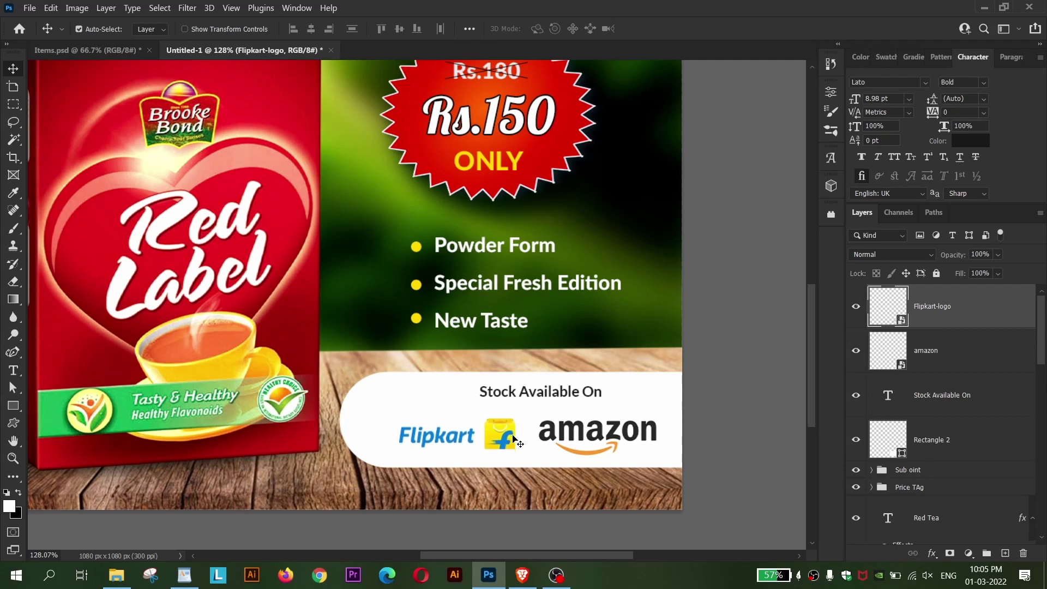
key("Left")
key("Left")
key("Left")
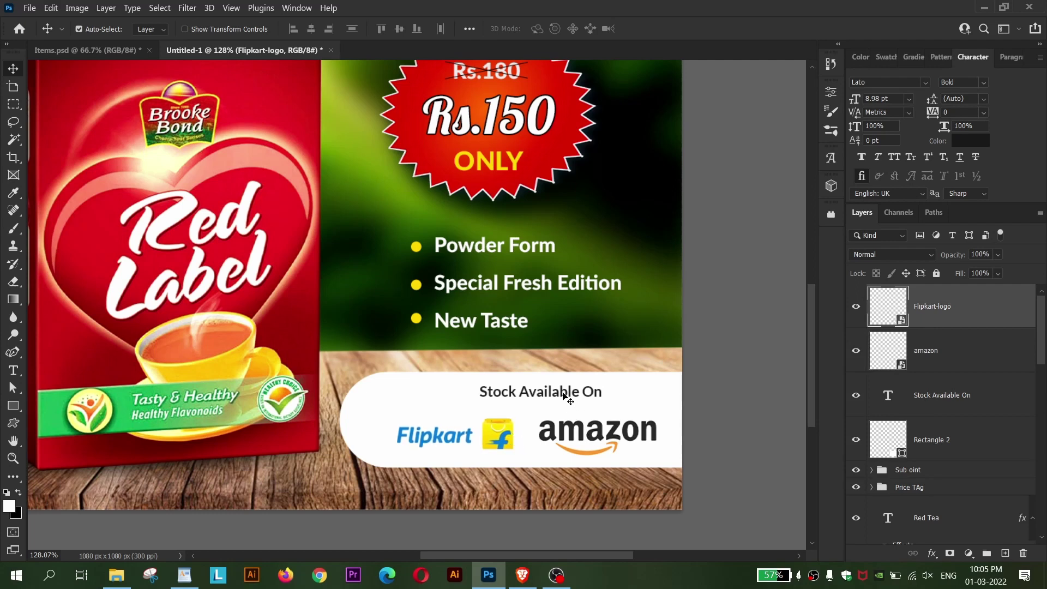
left_click_drag(564, 396, 548, 398)
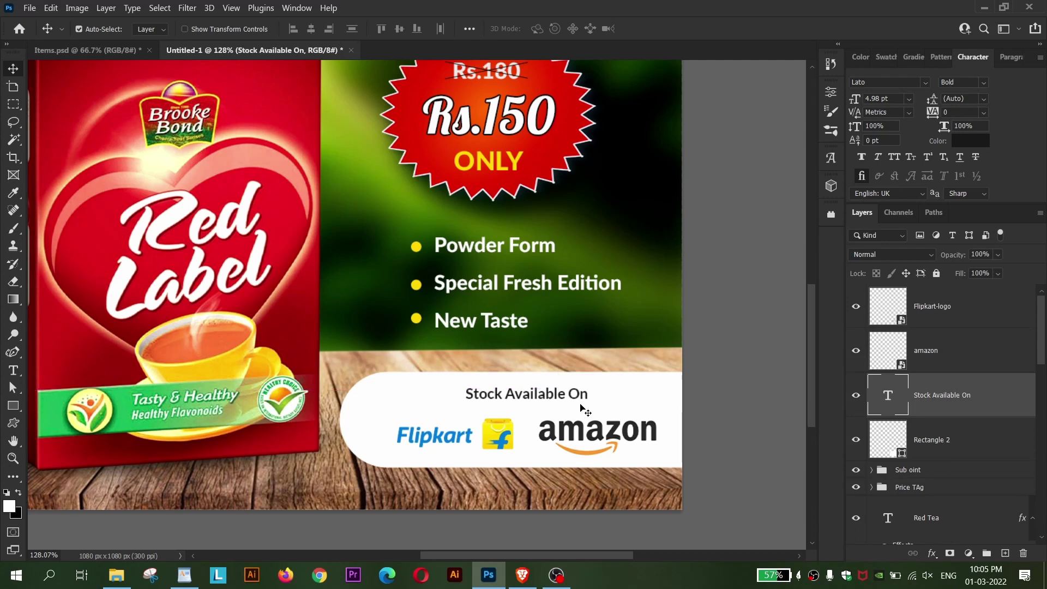
scroll(585, 410, "up", 3)
scroll(579, 349, "up", 2)
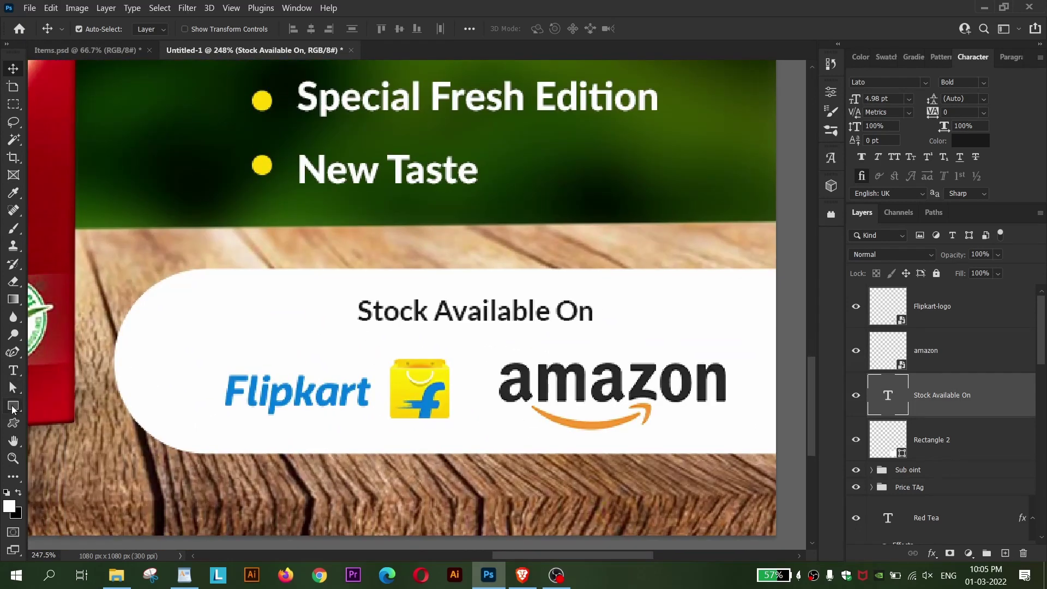
- Draw a thin black line across the Stock Available On heading
left_click(13, 407)
mouse_move(274, 311)
left_mouse_down()
mouse_move(720, 313)
mouse_move(693, 311)
left_mouse_up()
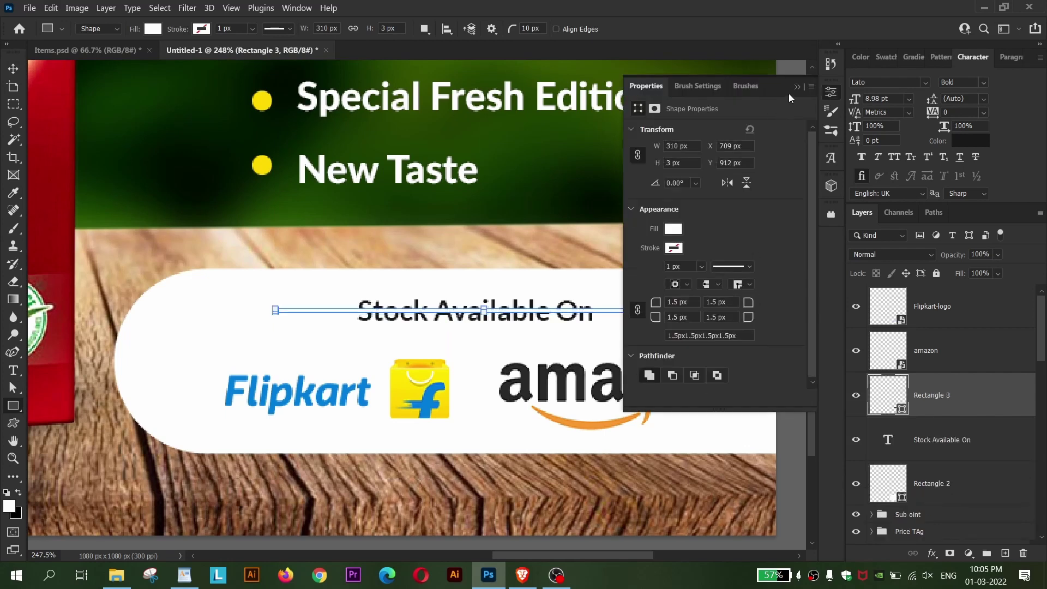
left_click(14, 70)
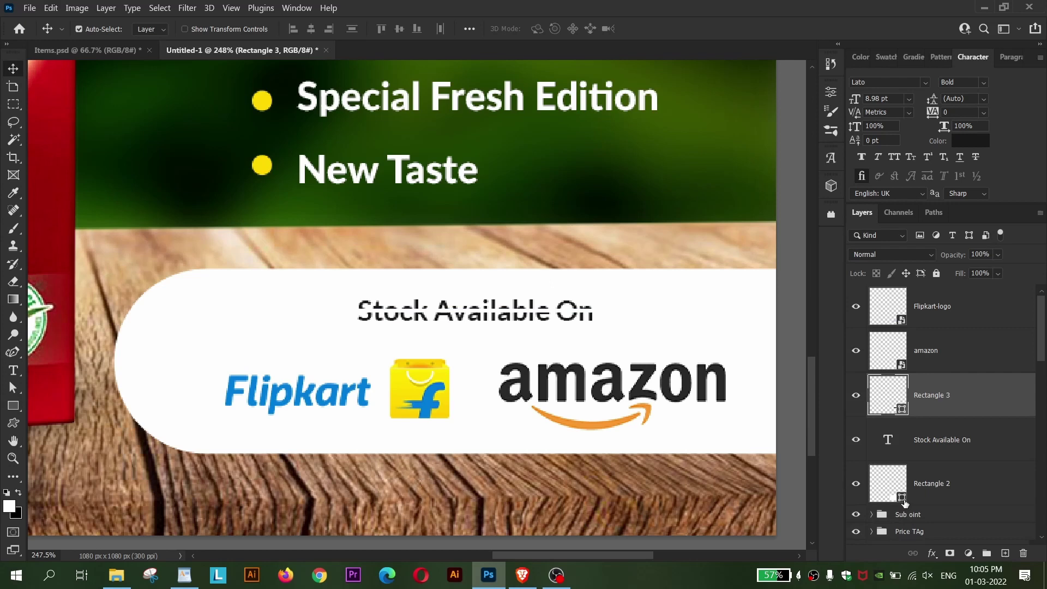
double_click(892, 398)
left_click(525, 378)
key("Return")
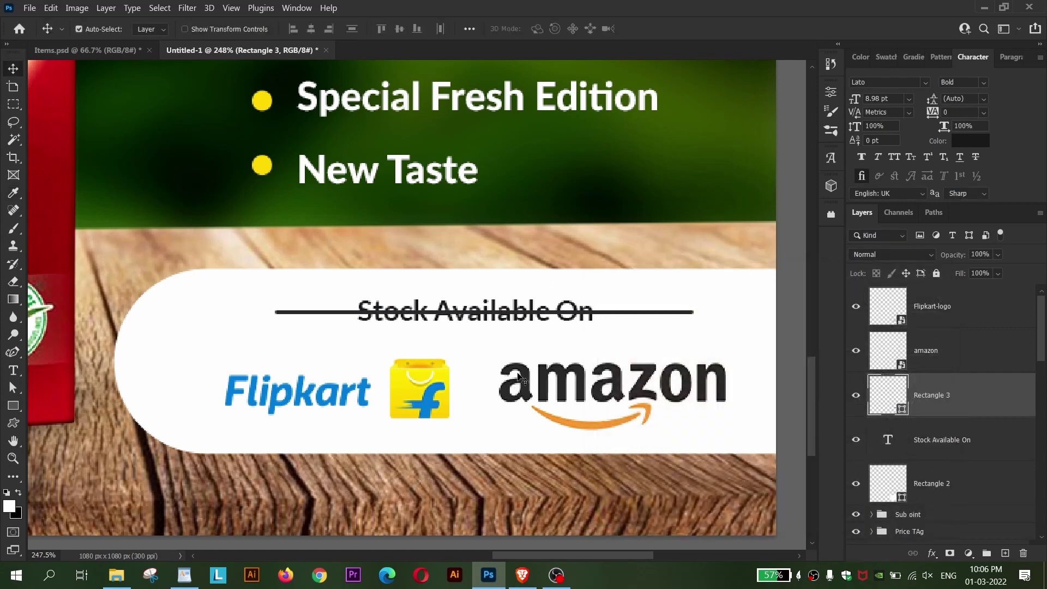
- Mask out the line's middle so it no longer runs behind the heading text
key("m")
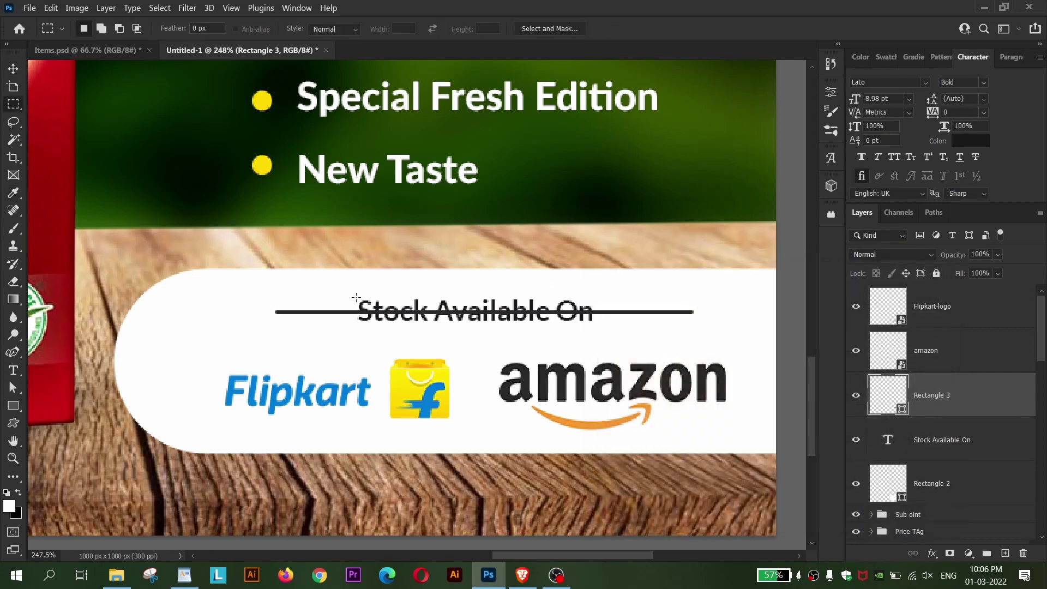
left_click_drag(355, 297, 612, 333)
left_click(949, 553, "alt")
scroll(490, 333, "down", 3)
key("v")
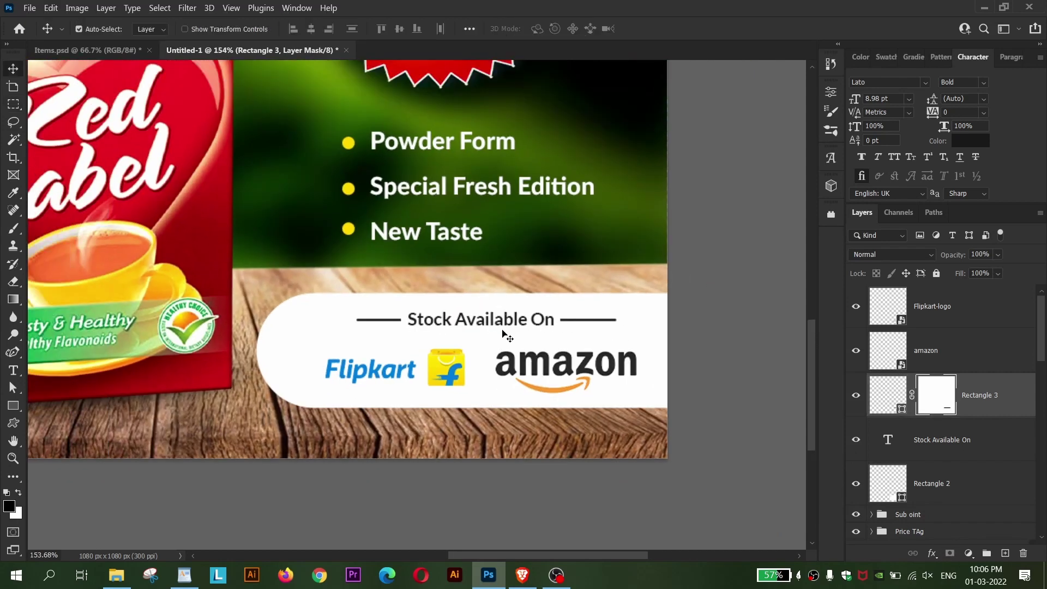
scroll(524, 325, "up", 3)
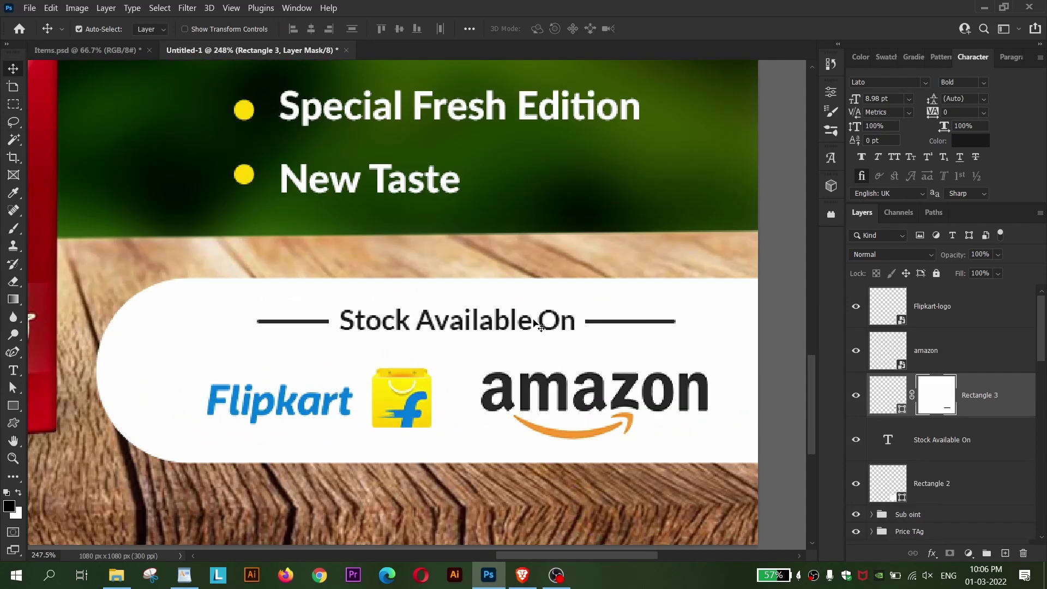
- Nudge the heading left and align the Flipkart and amazon logos beneath it
left_click(540, 328)
key("Left")
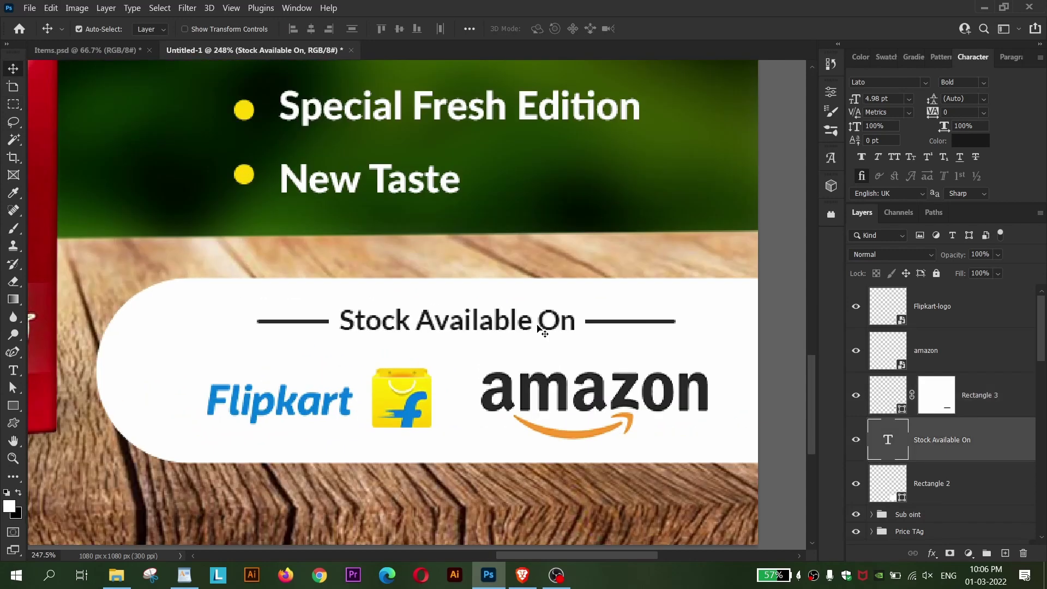
left_click(430, 401)
key("Up")
key("Up")
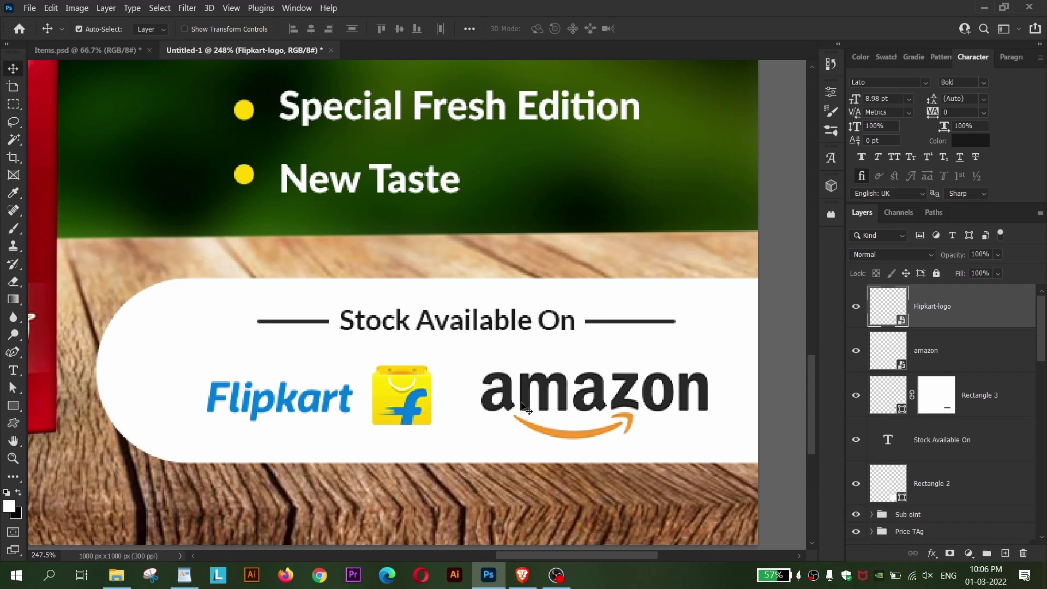
left_click(508, 404)
key("Down")
key("Down")
key("Down")
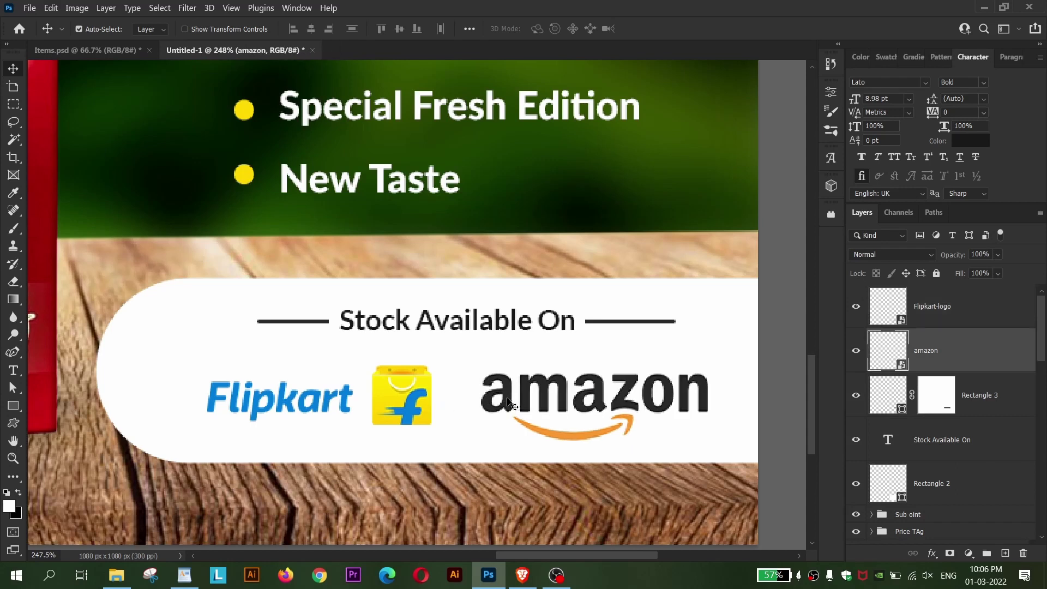
key("Right")
key("Right")
left_click_drag(421, 408, 429, 405)
scroll(533, 370, "down", 3, "alt")
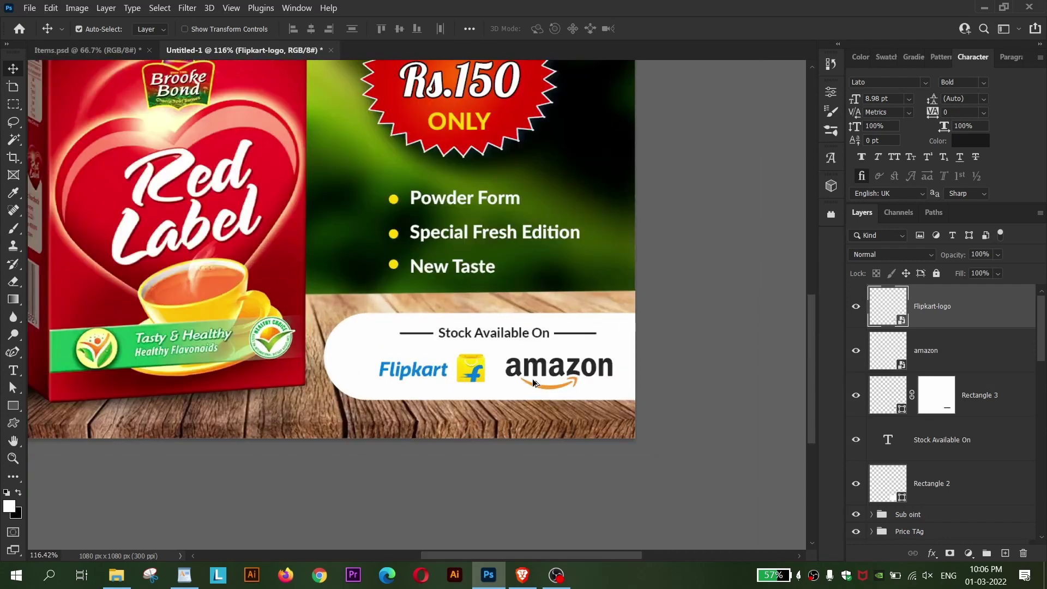
scroll(534, 382, "up", 2, "alt")
left_click(299, 393)
- Add a black drop shadow to the white banner: 85% opacity, 118° angle, 14 px distance, 21 px size
left_click(931, 554)
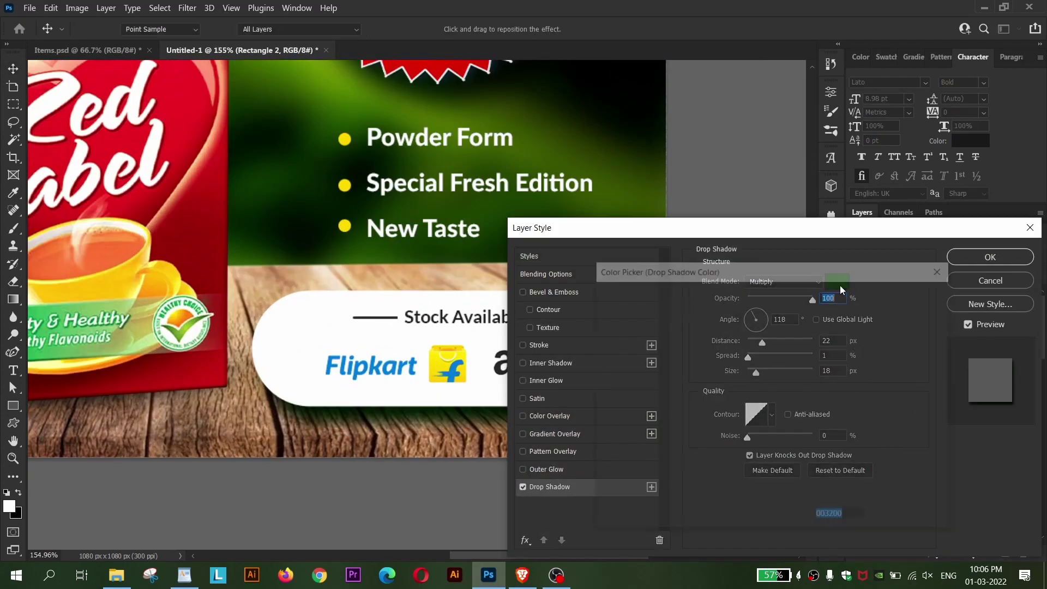
left_click(837, 282)
left_click(601, 462)
key("Return")
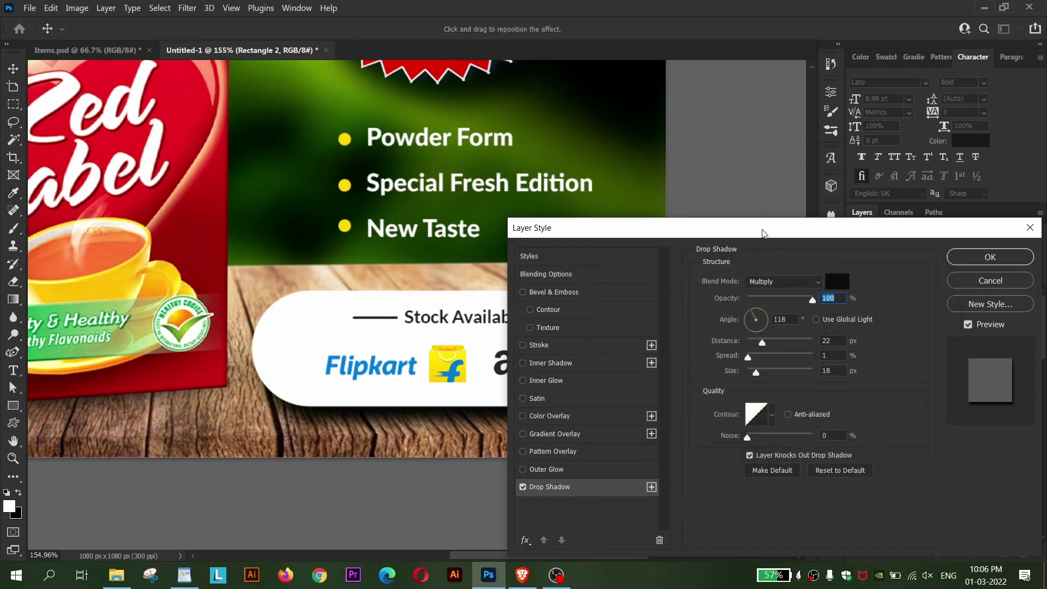
left_click_drag(762, 234, 881, 296)
mouse_move(931, 362)
left_mouse_down()
mouse_move(906, 364)
mouse_move(922, 364)
left_mouse_up()
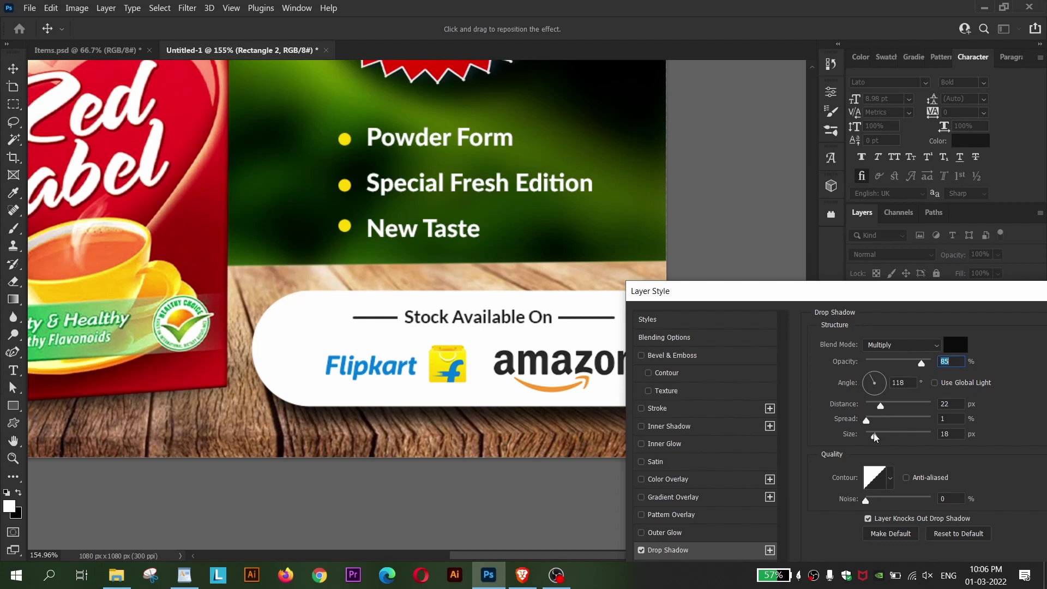
left_click_drag(878, 435, 874, 408)
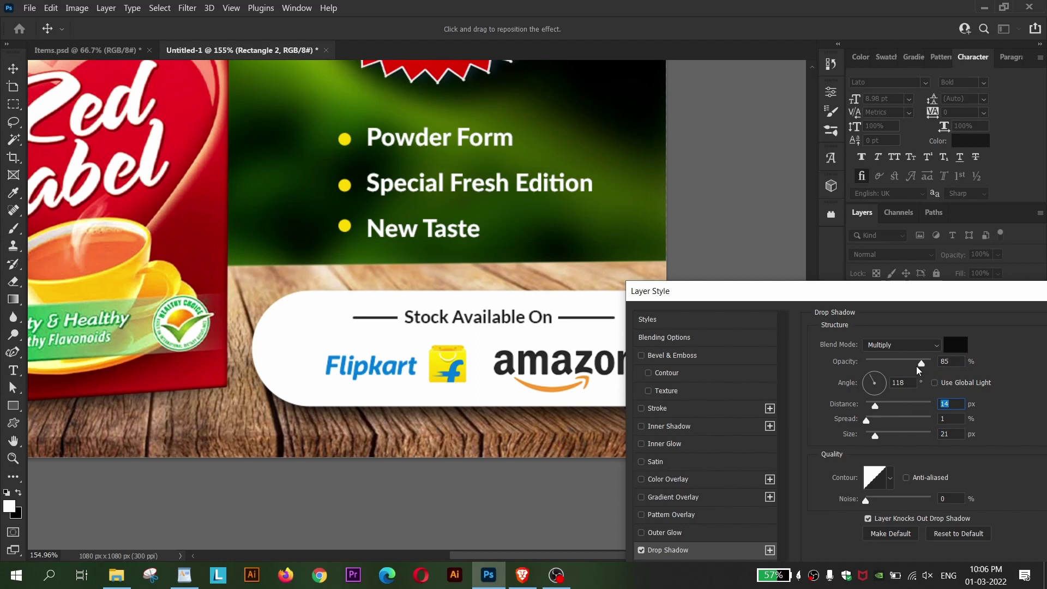
left_click_drag(917, 369, 909, 370)
key("Return")
- Group the banner and logo layers and name the group 'Amzon & Flipkart'
scroll(671, 288, "down", 3)
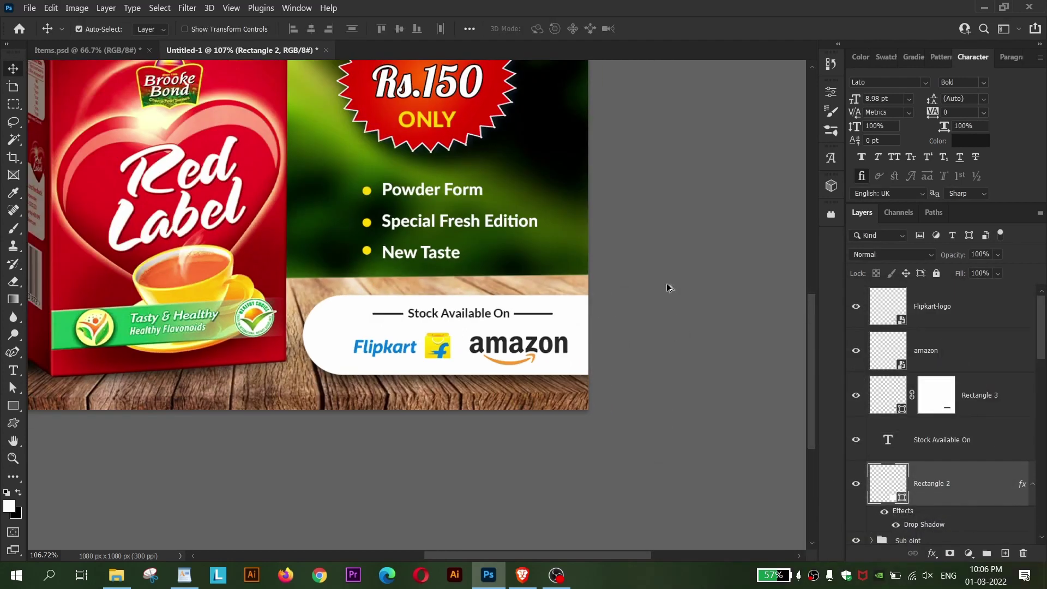
scroll(655, 354, "down", 2)
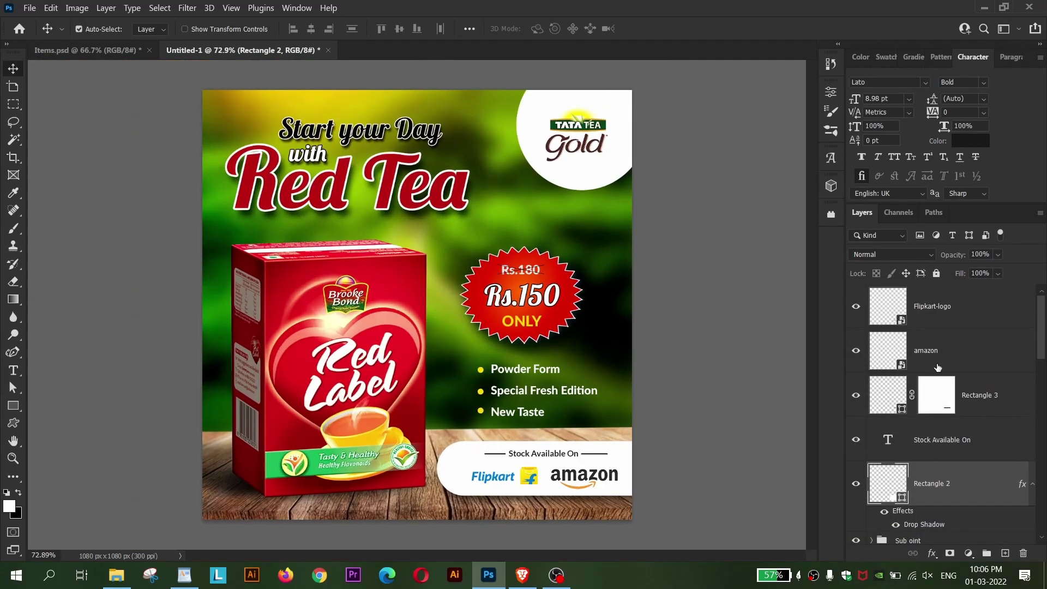
left_click(958, 319, "shift")
key("ctrl+g")
double_click(907, 294)
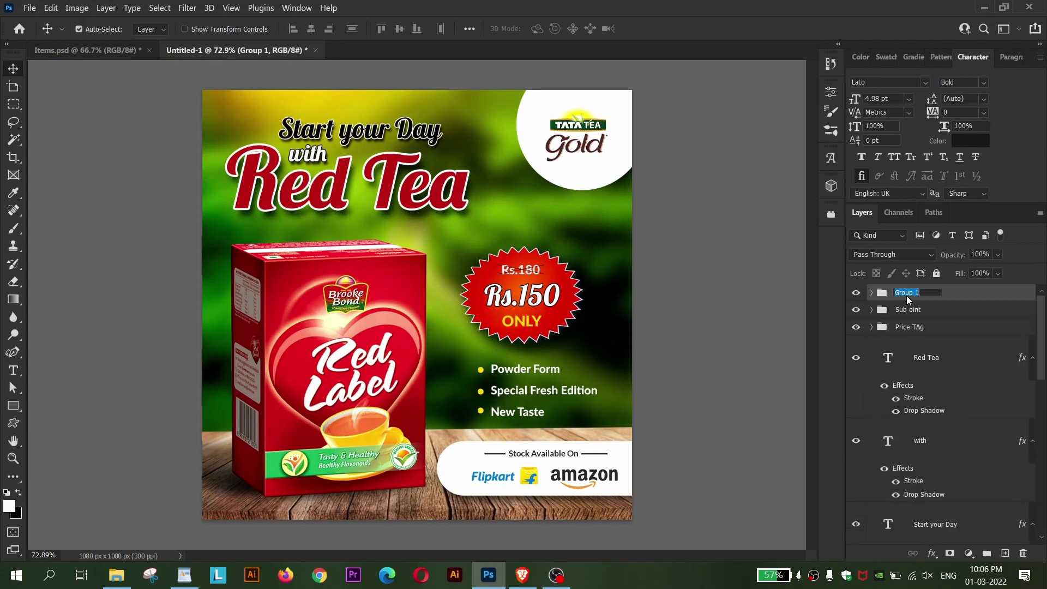
type("Amzon & Flipkart")
key("Return")
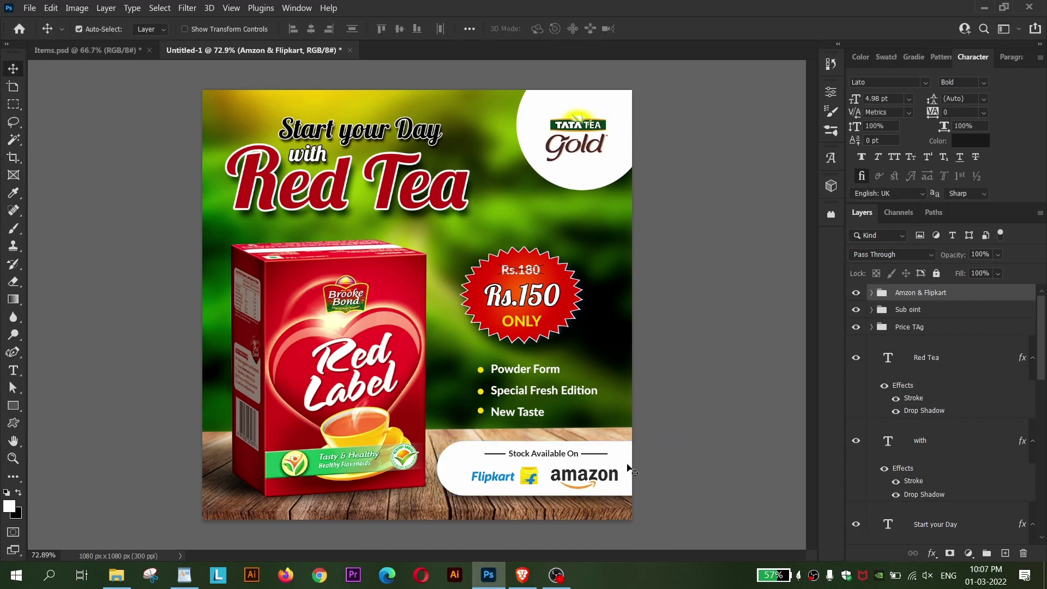
- Nudge the Amzon & Flipkart banner group slightly up and left
key("Up")
key("Left")
key("Up")
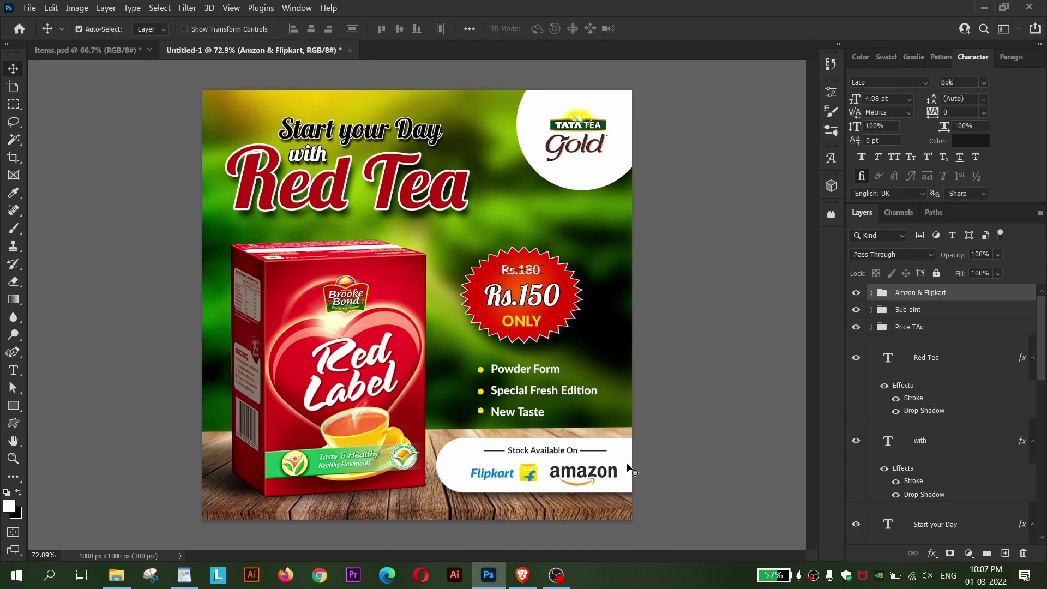
key("Up")
key("Left")
key("Down")
key("Down")
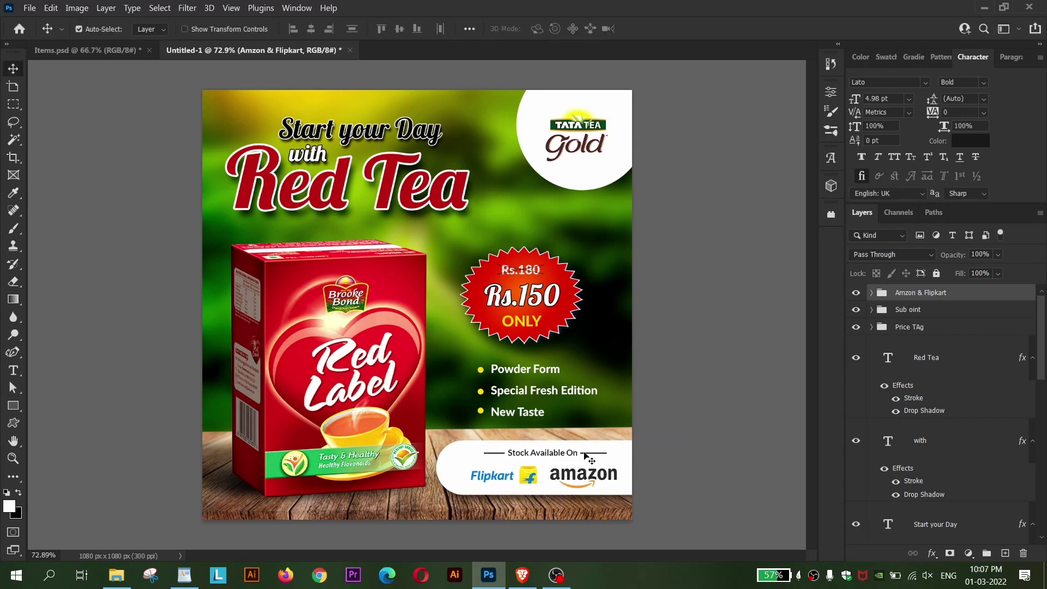
- Raise the price badge and bullet points, and widen the Red Tea title to about 105.88%
left_click(920, 327)
key("shift+Up")
key("shift+Up")
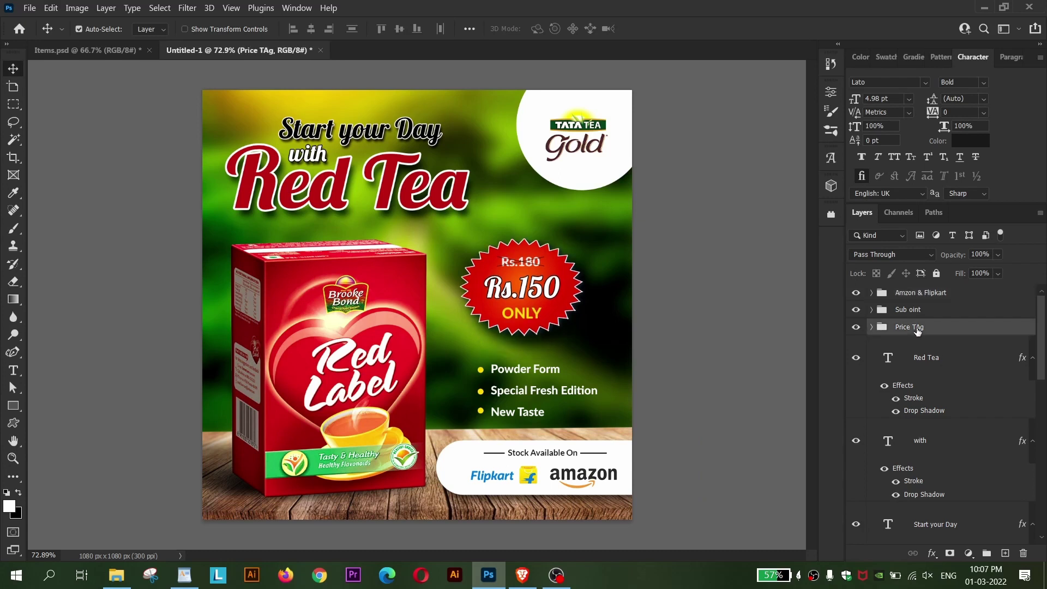
left_click(922, 310)
key("shift+Up")
key("shift+Up")
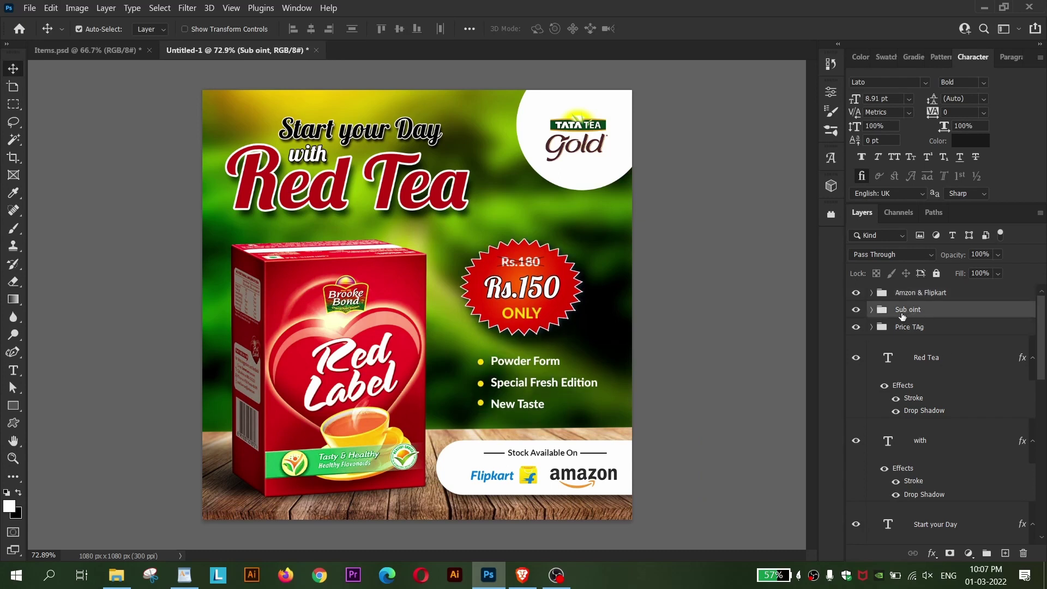
key("Down")
key("shift+Left")
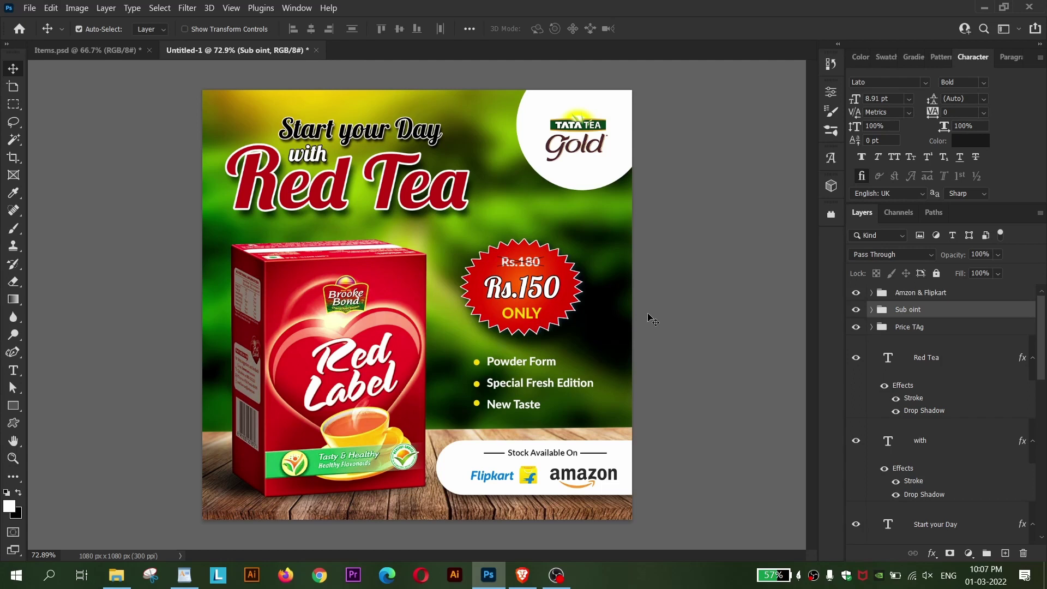
key("shift+Left")
key("Up")
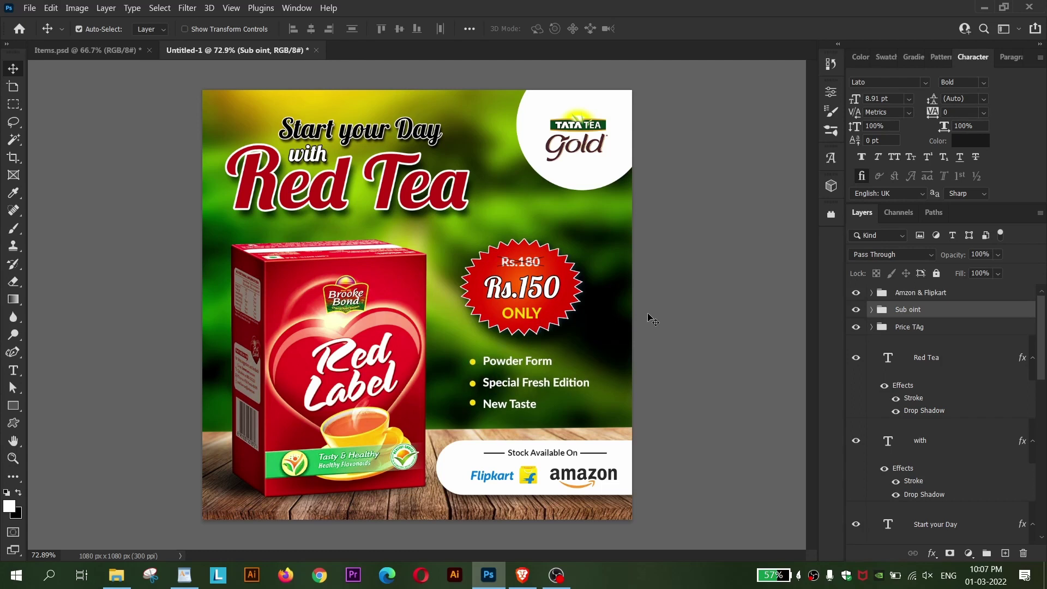
key("shift+Right")
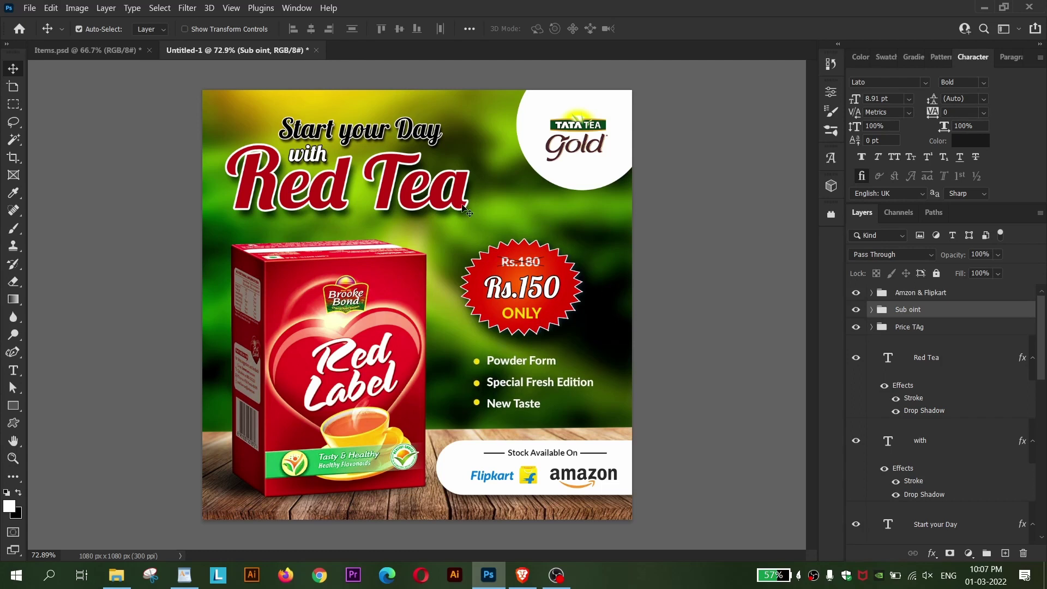
left_click(464, 204)
left_click_drag(466, 202, 478, 197)
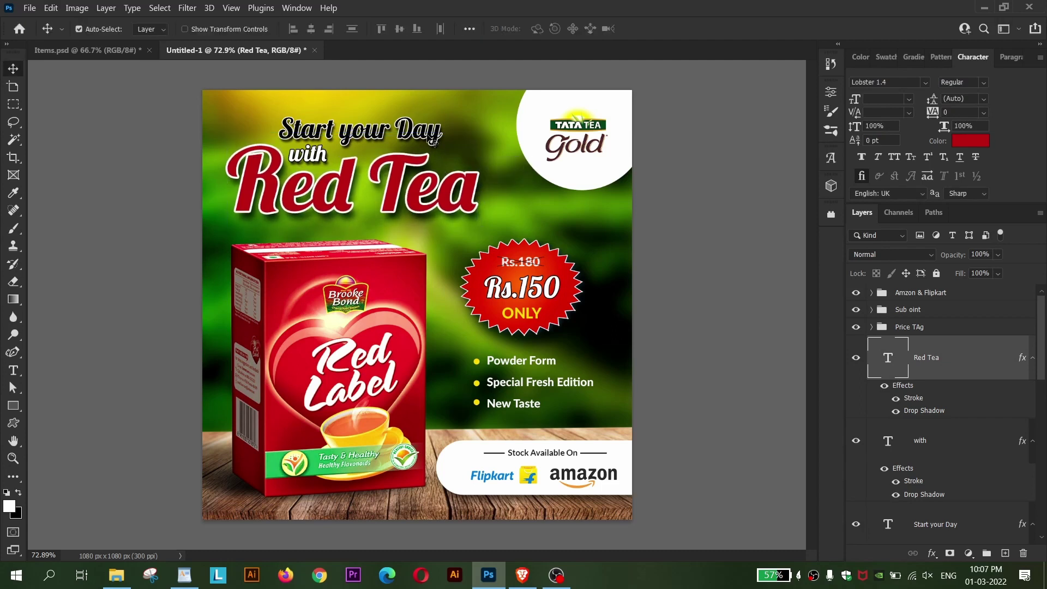
- Make the Start your Day text white with a black 4 px stroke outline
left_click(446, 136)
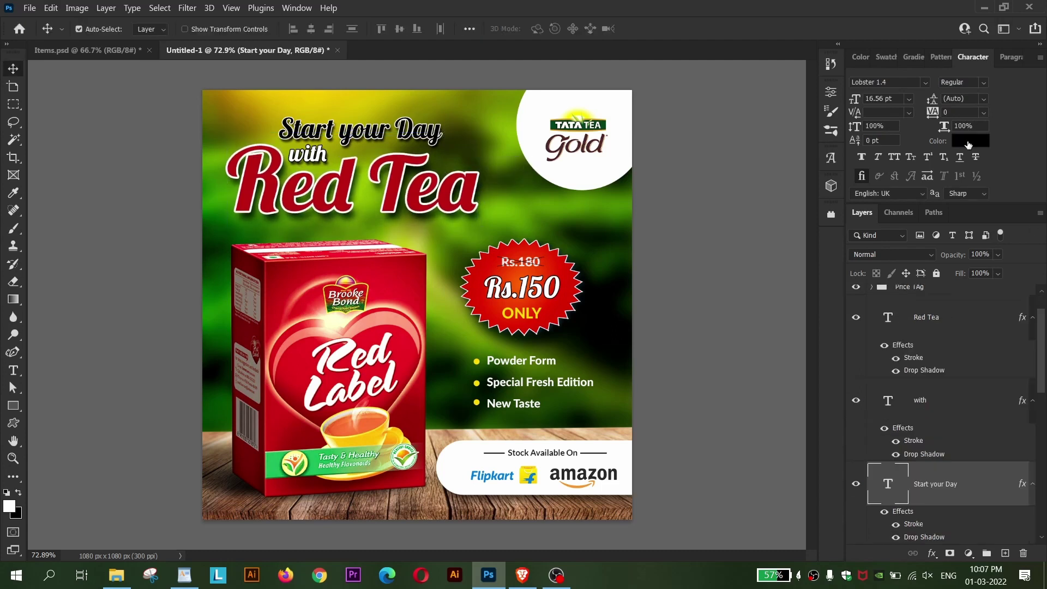
left_click(969, 141)
left_click(601, 303)
key("Return")
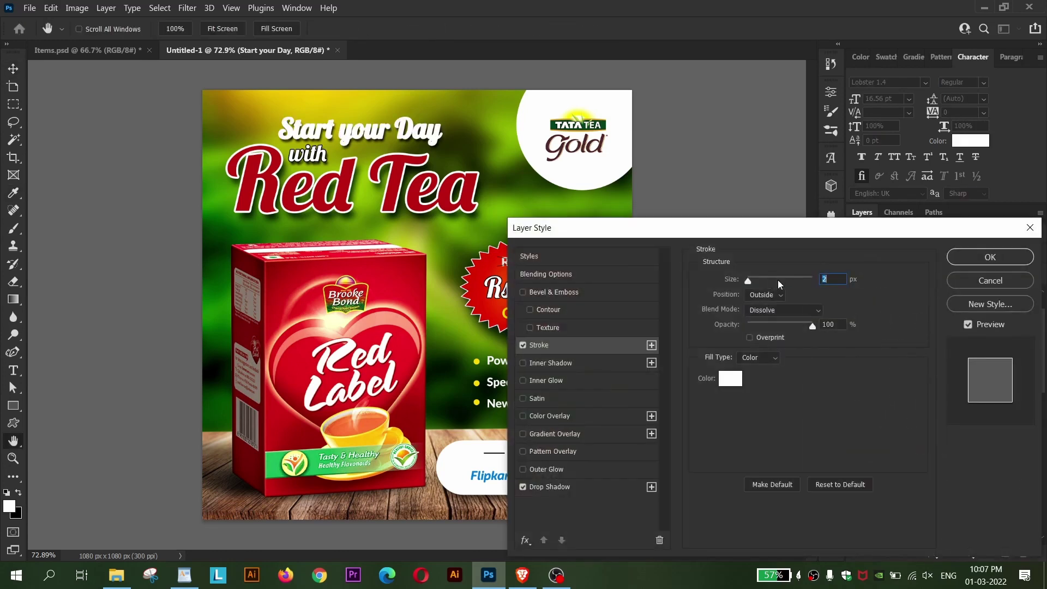
left_click(739, 380)
left_click(619, 459)
key("Return")
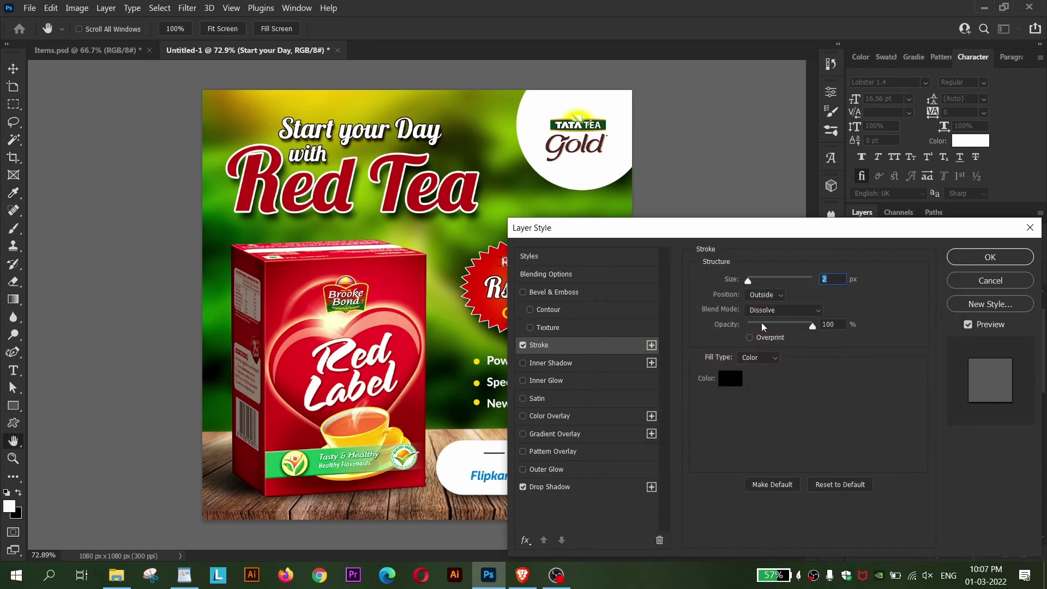
key("Up")
key("Up")
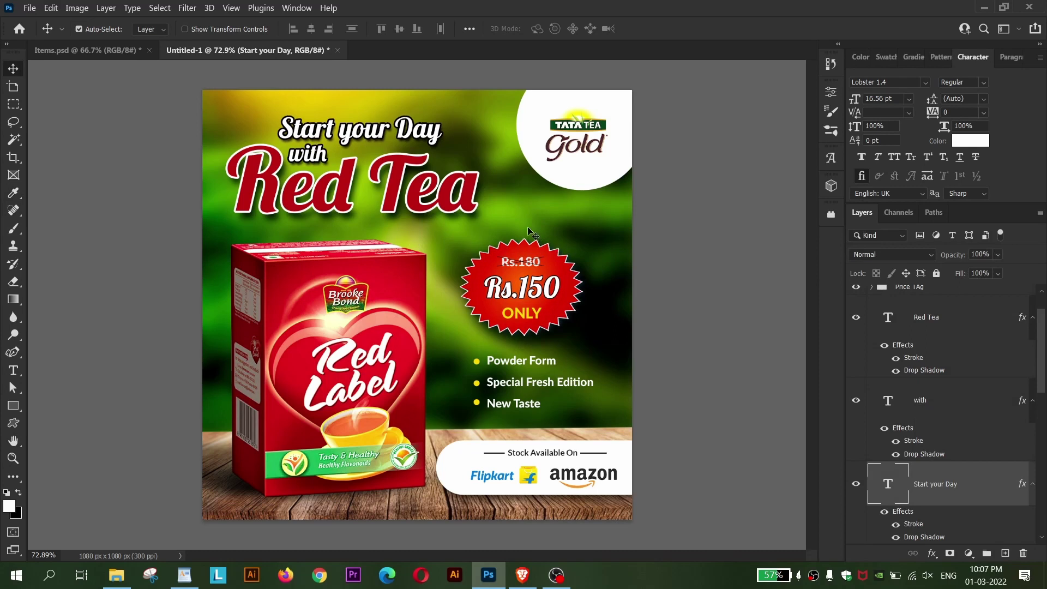
- Nudge the Start your Day heading right and up into place
key("shift+Right")
key("shift+Up")
key("shift+Right")
key("shift+Down")
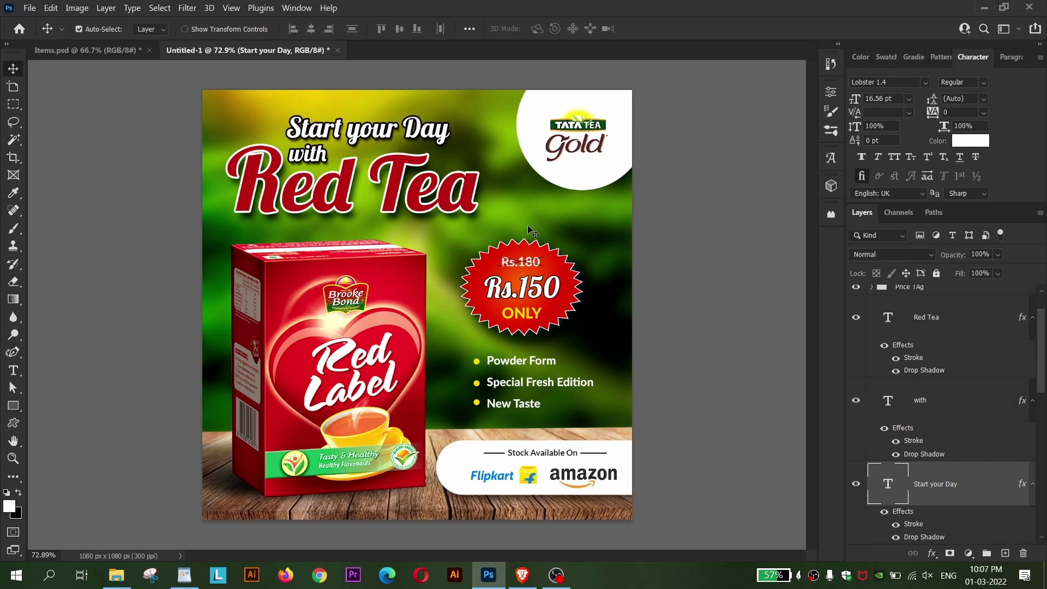
key("shift+Down")
key("shift+Up")
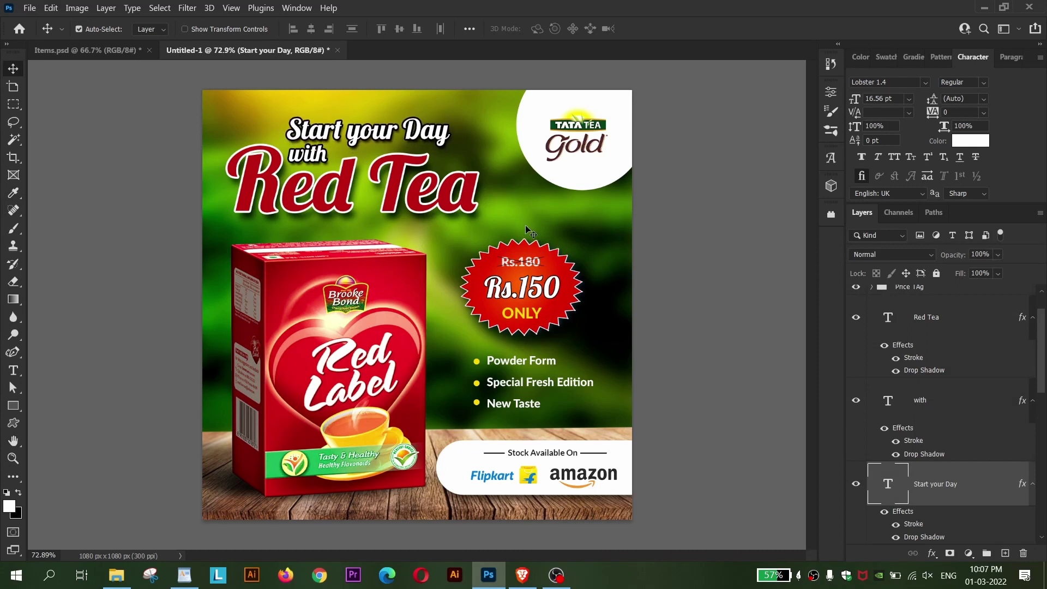
- Nudge the word 'with' and the Start your Day heading slightly down
left_click(927, 411)
key("Down")
key("Down")
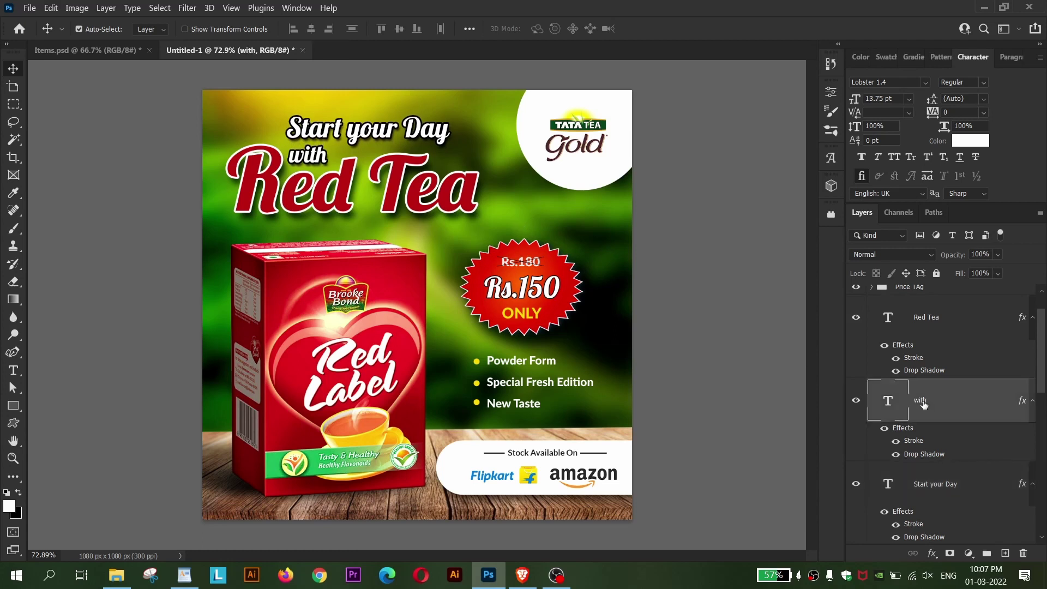
key("Down")
left_click(924, 486)
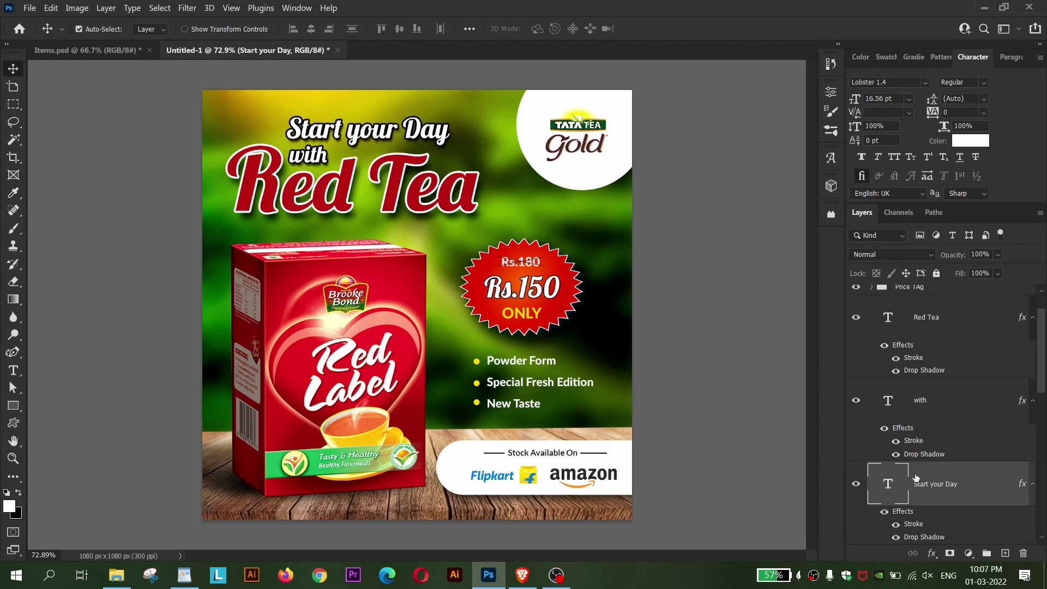
key("Down")
key("Down")
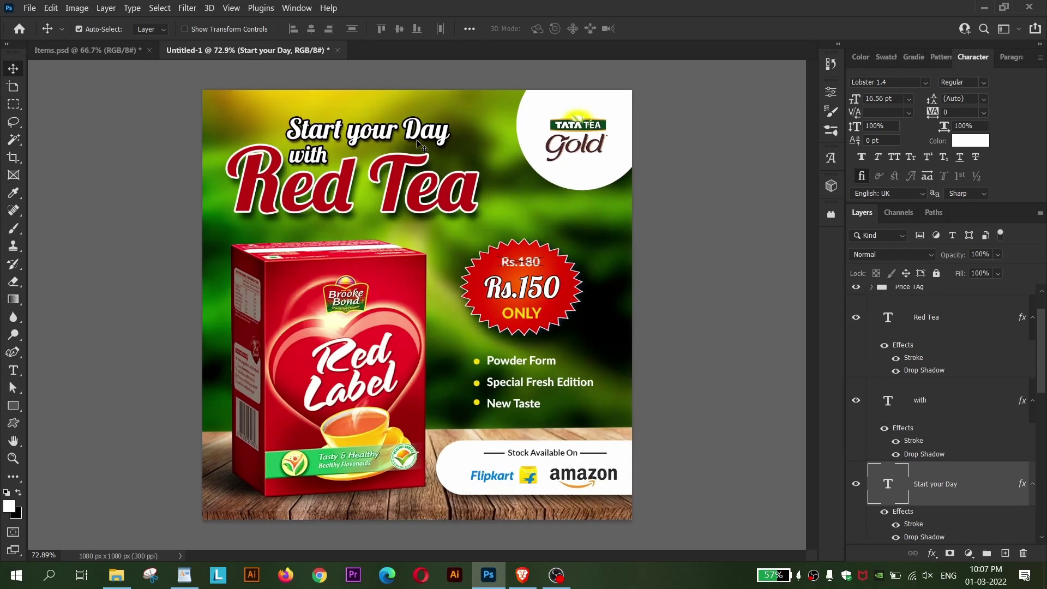
scroll(419, 144, "down", 1)
- In Items.psd, preview the Tata Tea gold, Font Name and Table layers, leaving only the Flipkart and Amazon logos visible
left_click(84, 51)
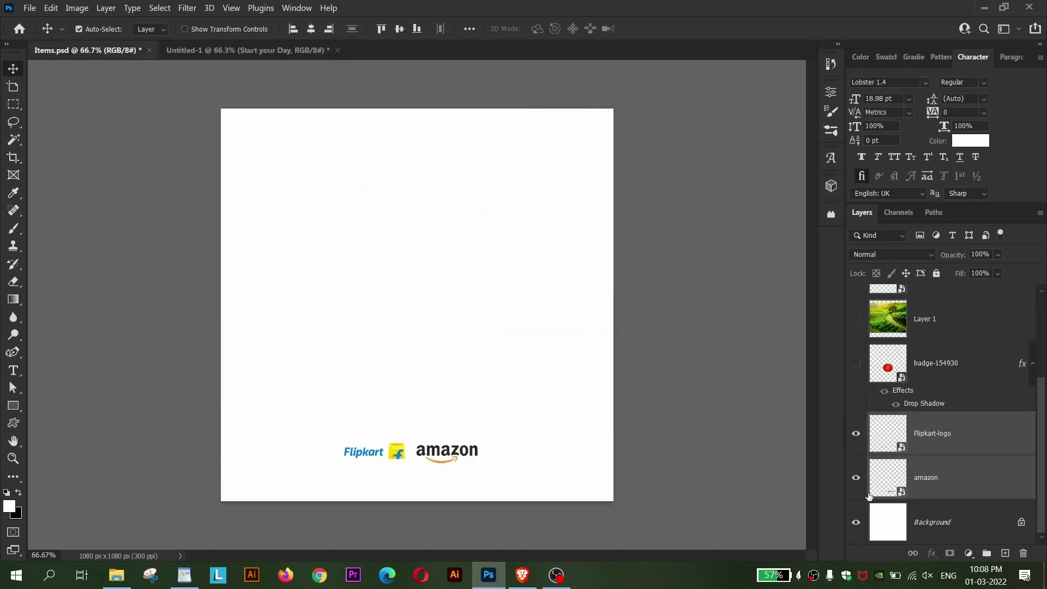
scroll(869, 495, "up", 1)
scroll(863, 438, "up", 2)
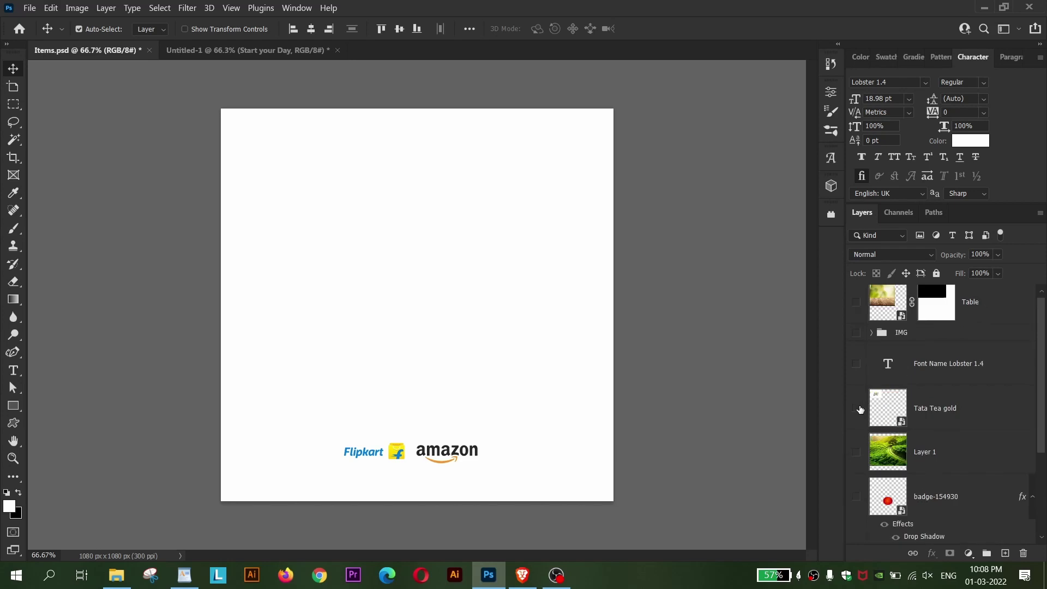
left_click(859, 408)
left_click(858, 370)
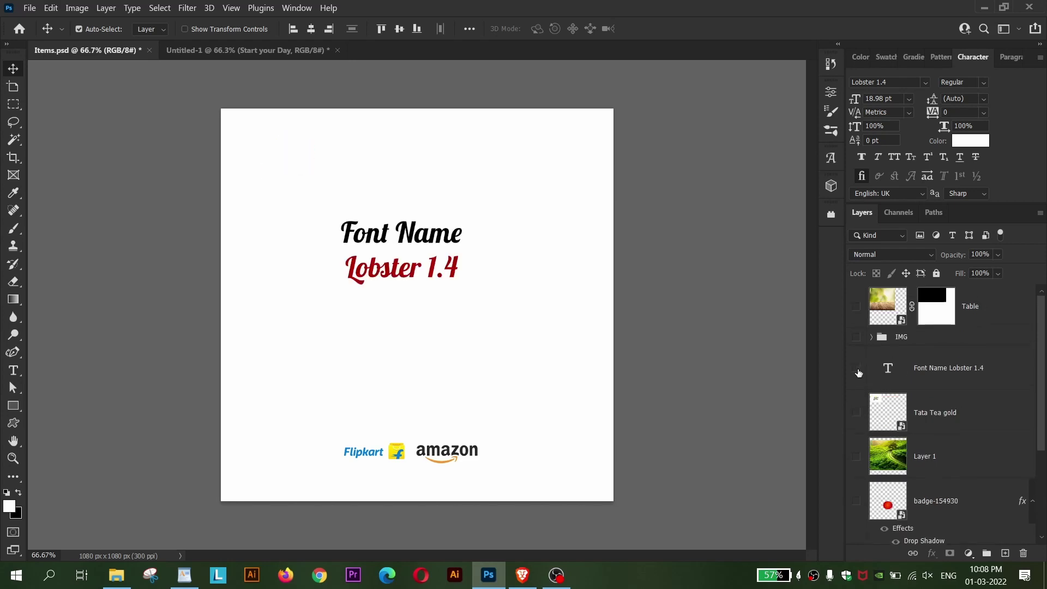
left_click(855, 306)
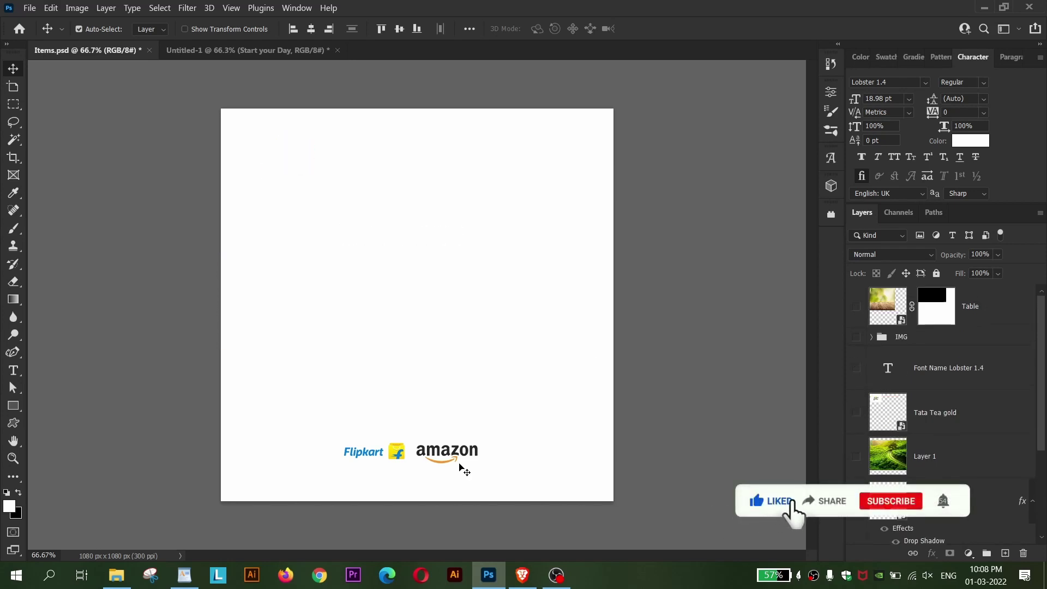
mouse_move(522, 575)
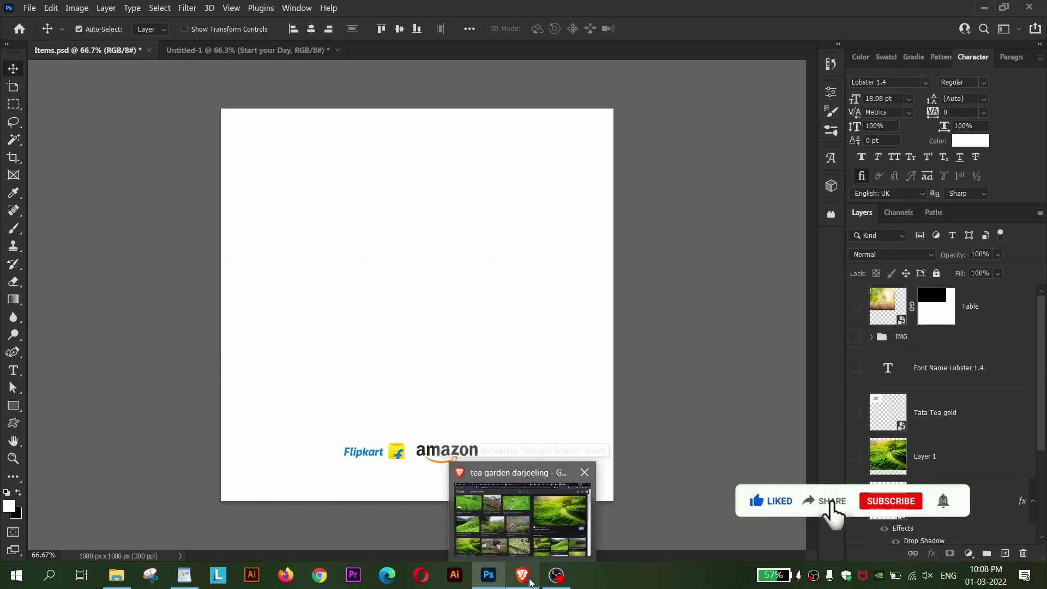
- Copy the green tea leaf image from the 'tea leaf png' search results in Brave
left_click(529, 581)
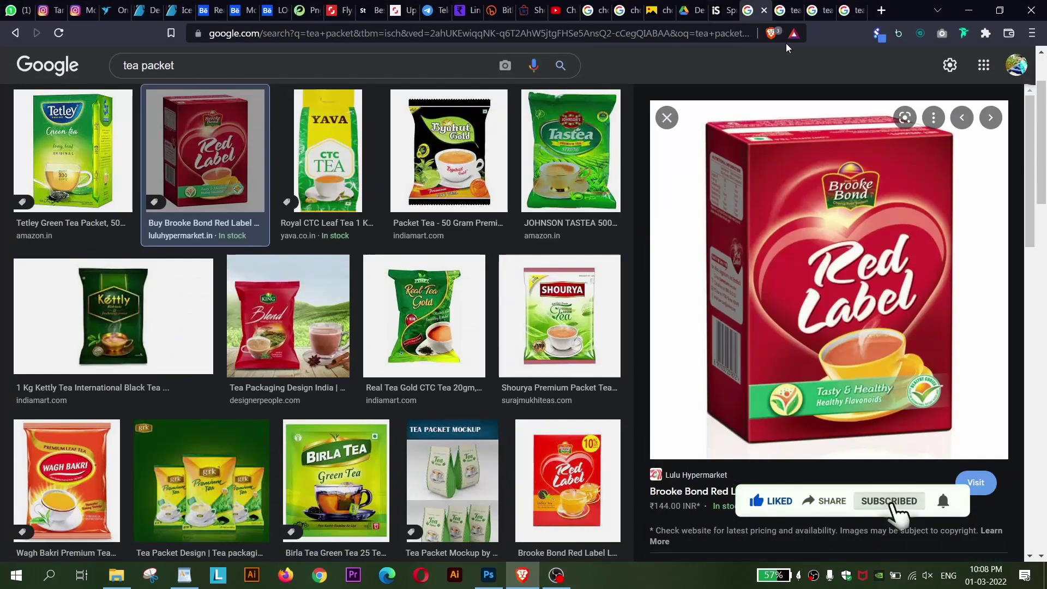
left_click(788, 10)
left_click(817, 10)
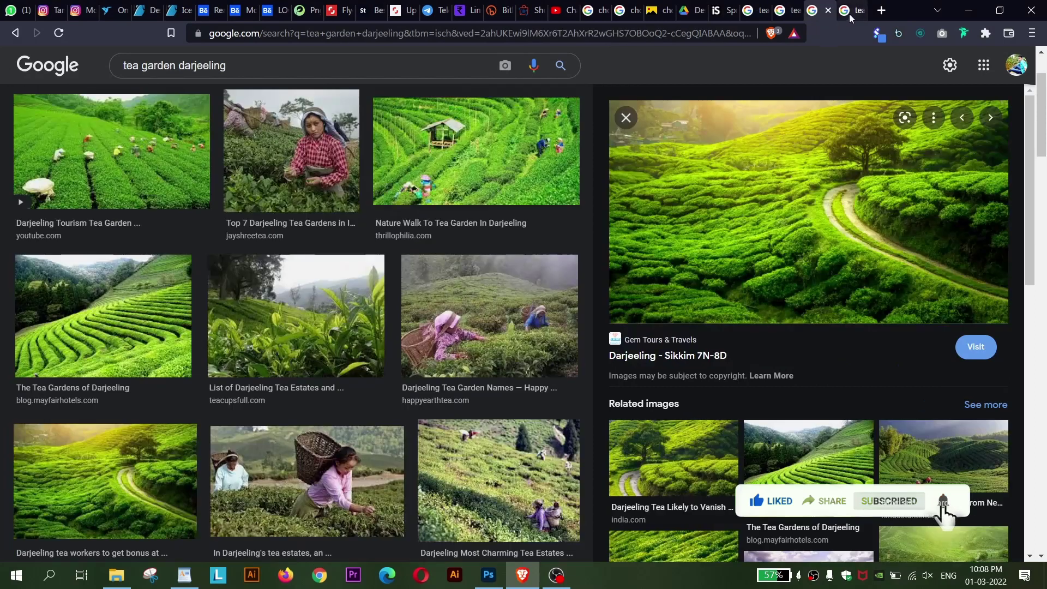
left_click(849, 16)
right_click(813, 238)
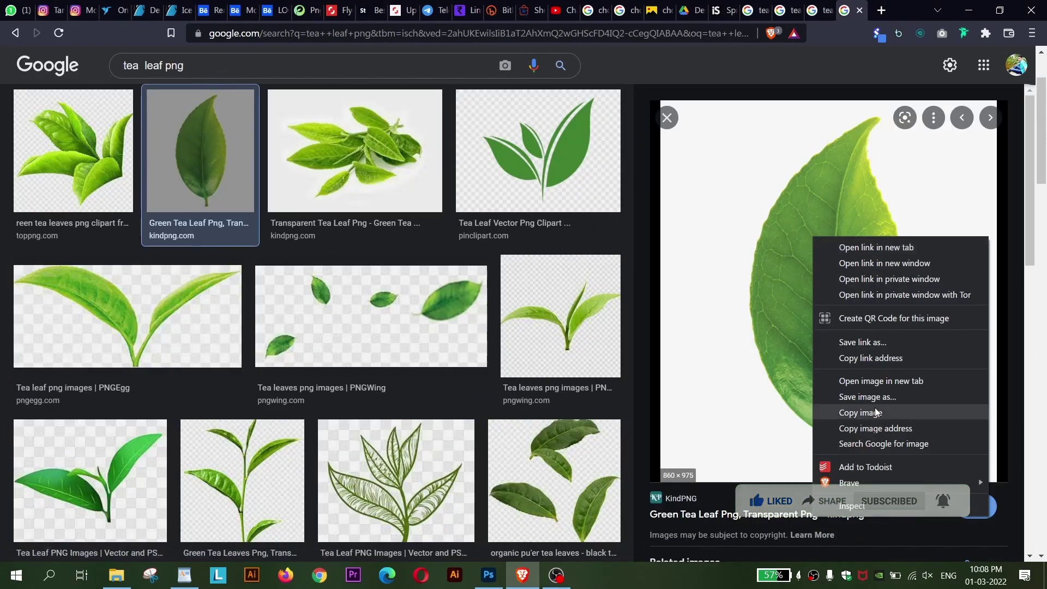
left_click(876, 413)
left_click(489, 575)
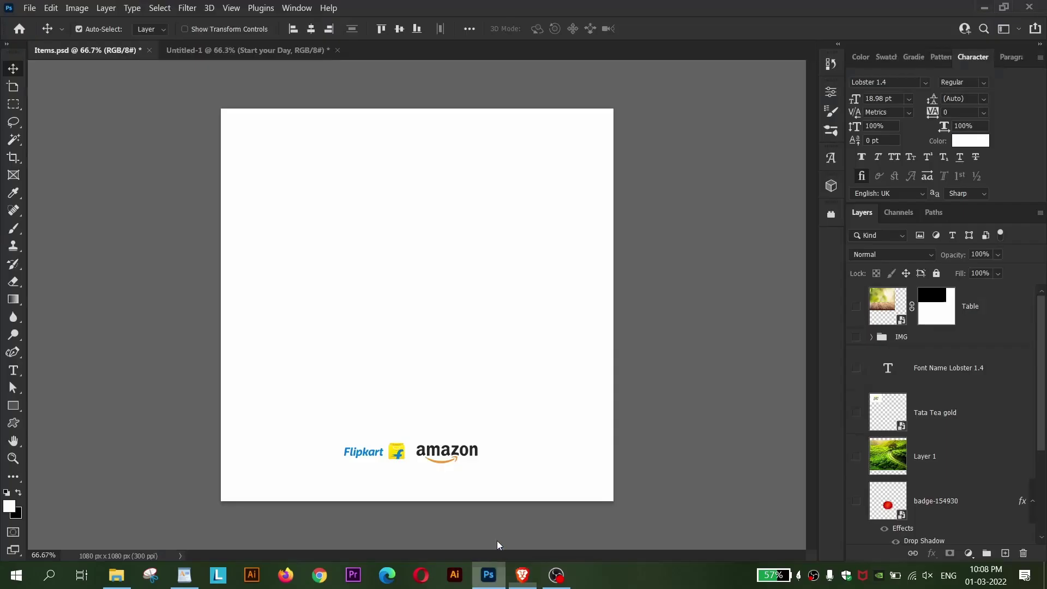
- Paste the copied tea leaf into the Red Tea poster above the Amzon & Flipkart group
left_click(219, 50)
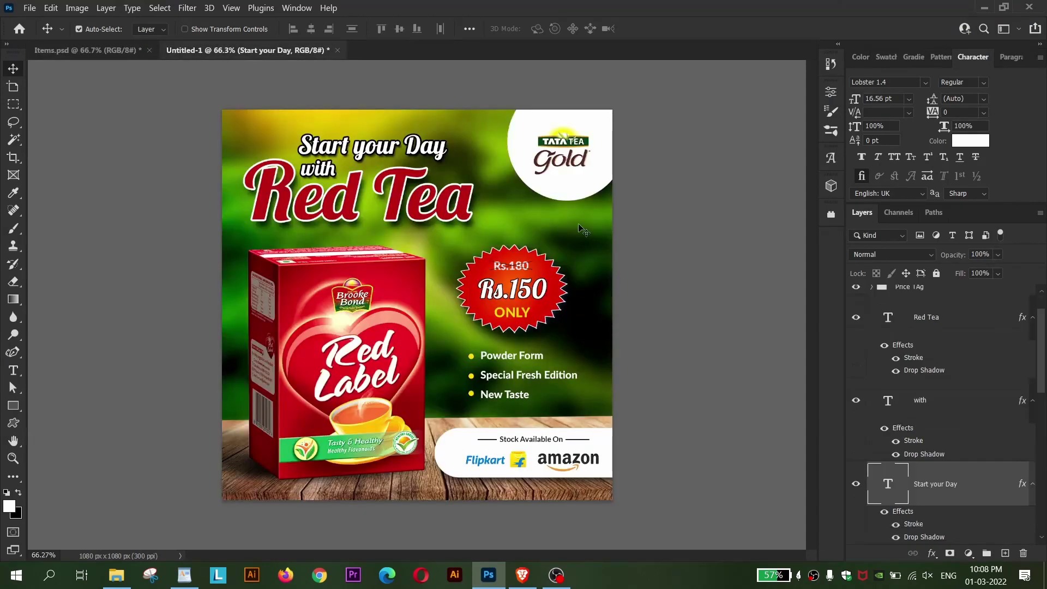
left_click(957, 296)
scroll(960, 327, "down", 3)
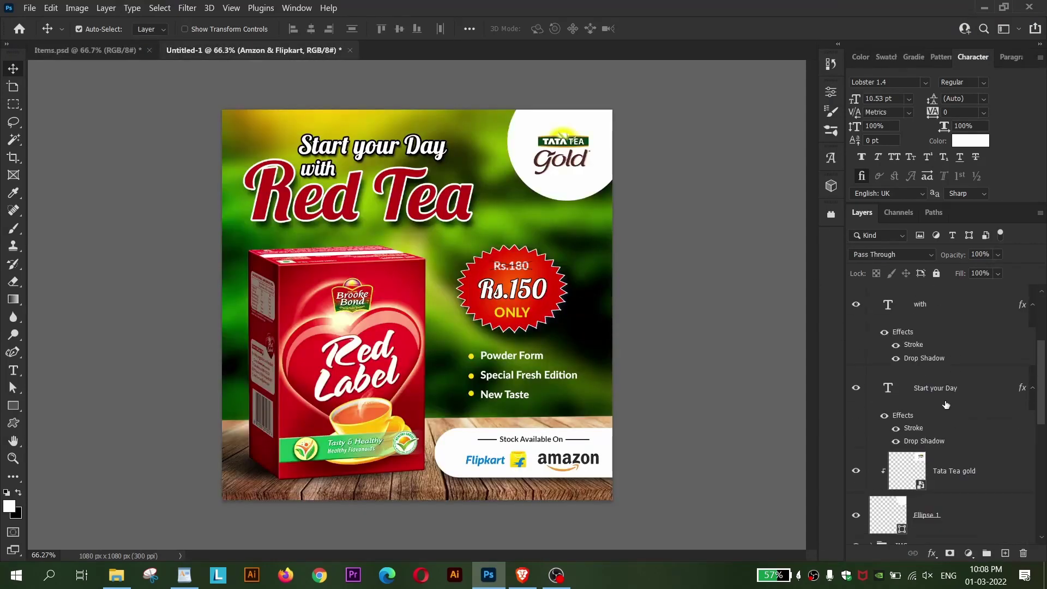
scroll(960, 328, "down", 5)
scroll(959, 327, "down", 5)
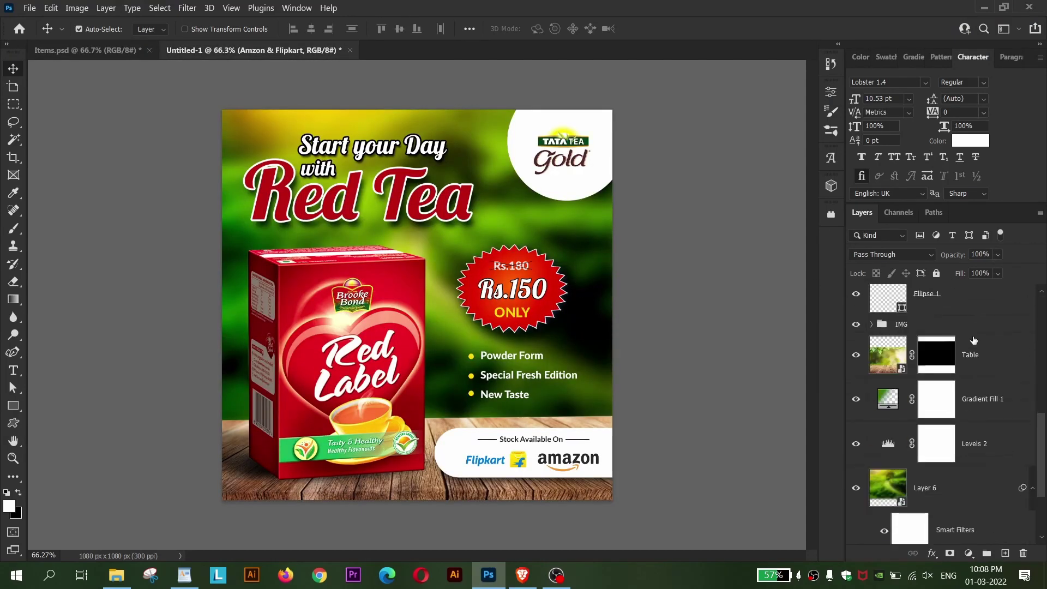
key("ctrl+v")
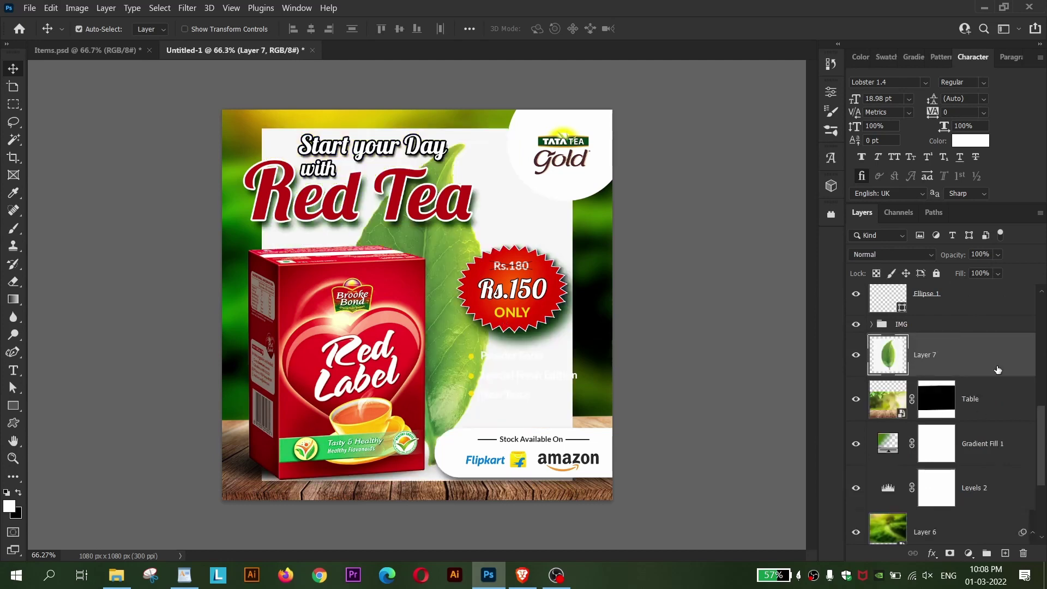
- Convert the leaf to a Smart Object and delete its white background with the Magic Wand
right_click(998, 370)
left_click(899, 193)
double_click(904, 371)
key("w")
left_click(542, 227)
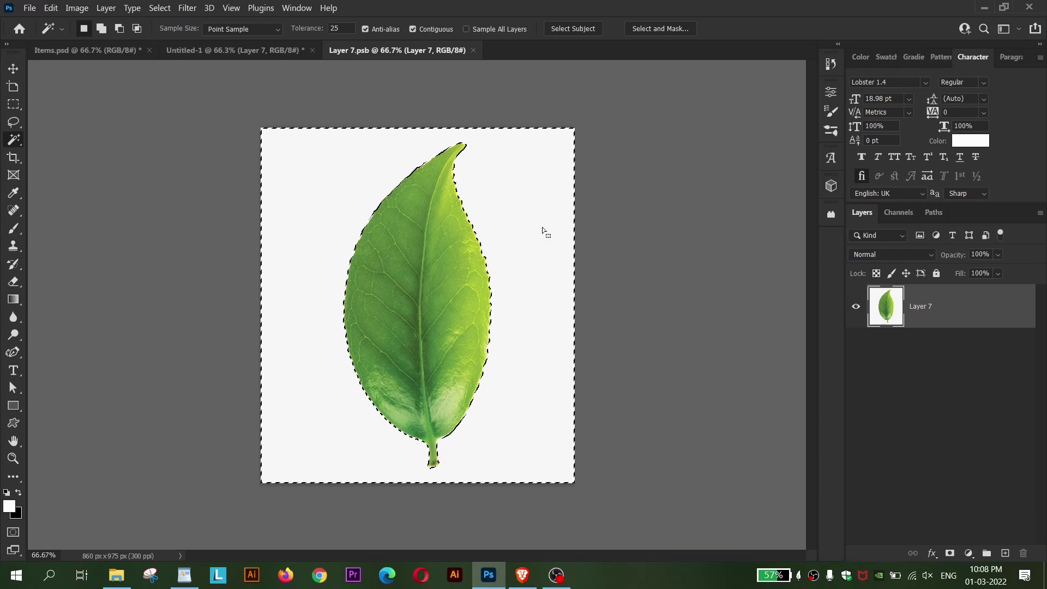
key("Delete")
key("ctrl+d")
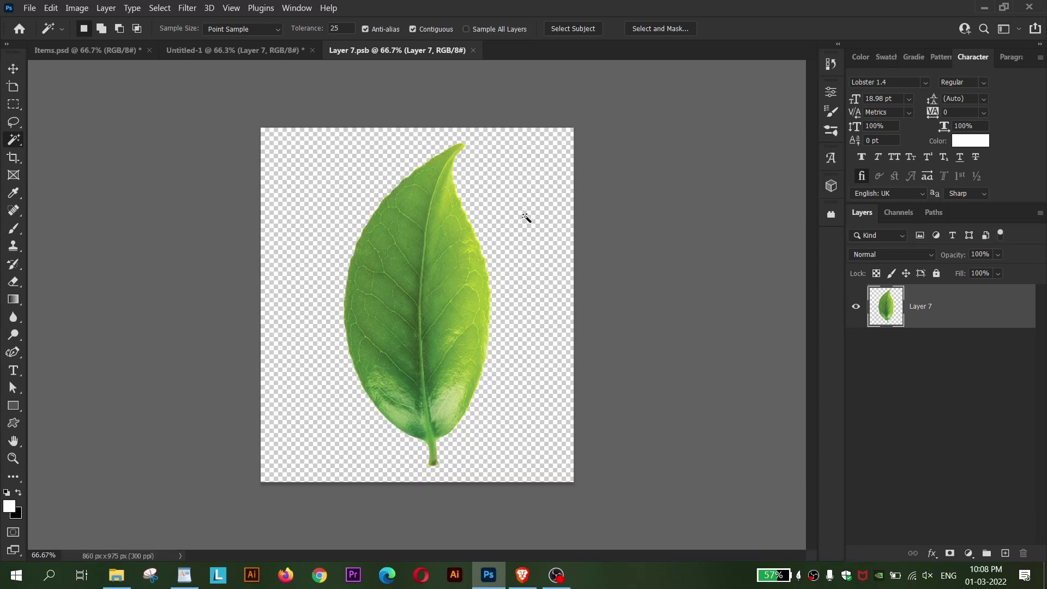
key("v")
left_click(473, 50)
- Scale the leaf down to about a third and move it to the poster's right edge
key("ctrl+t")
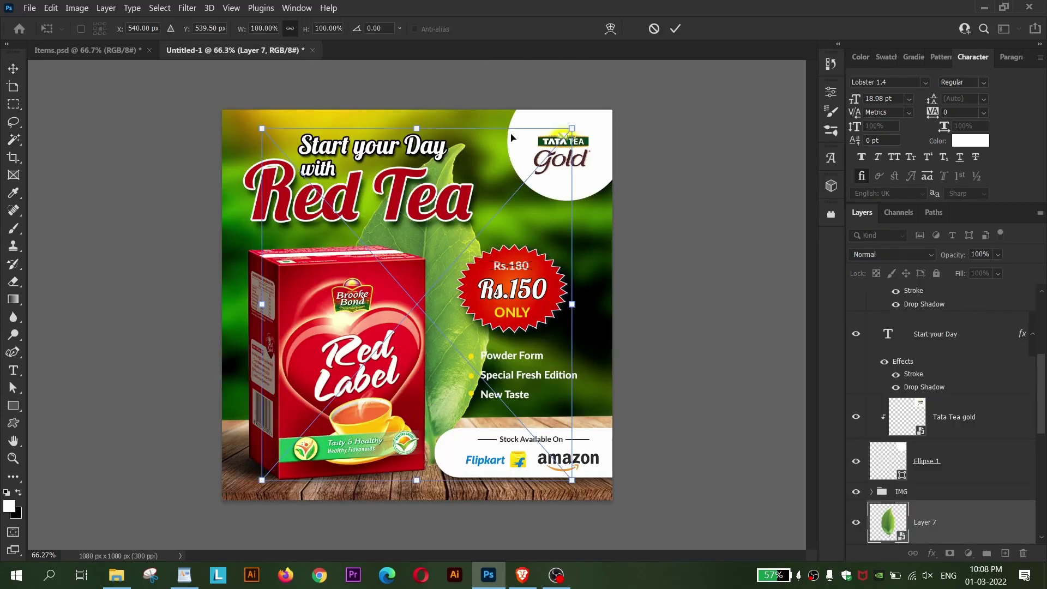
left_click_drag(448, 128, 480, 272)
mouse_move(519, 209)
left_mouse_down()
mouse_move(604, 190)
mouse_move(568, 194)
left_mouse_up()
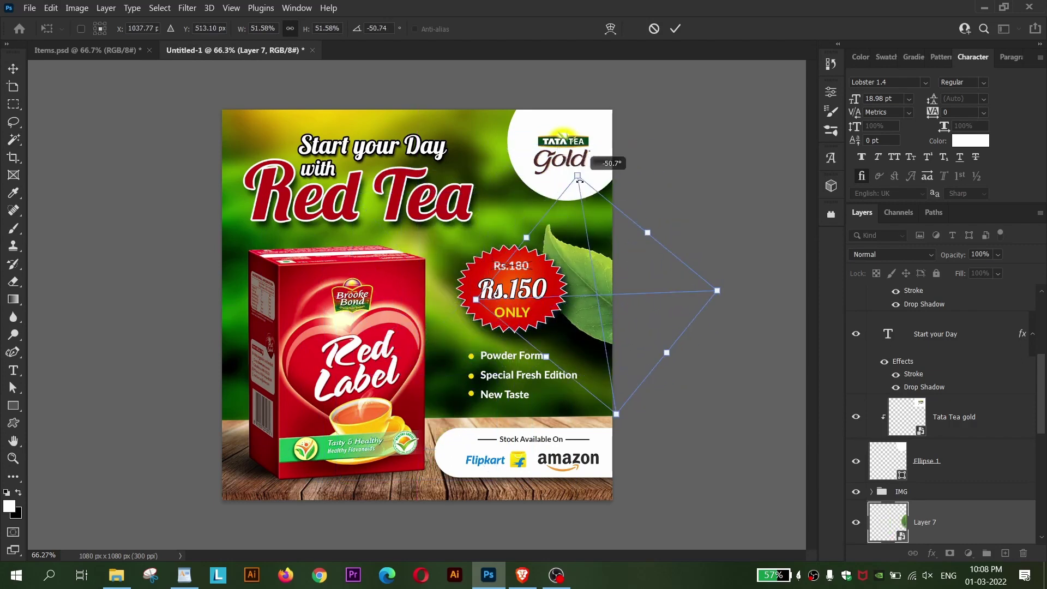
left_click_drag(716, 276, 639, 288)
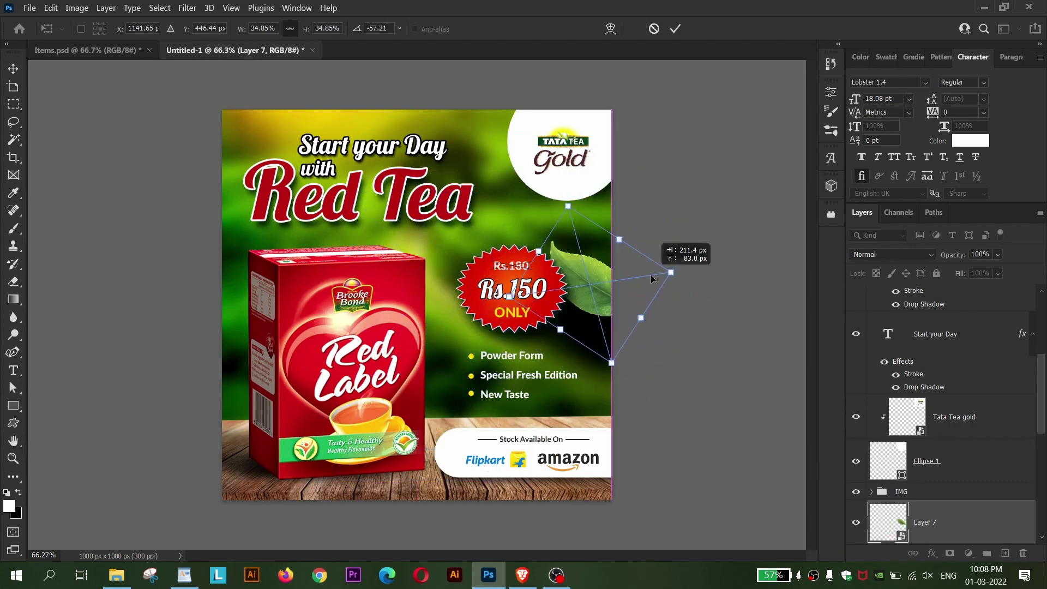
left_click_drag(582, 308, 636, 267)
key("Return")
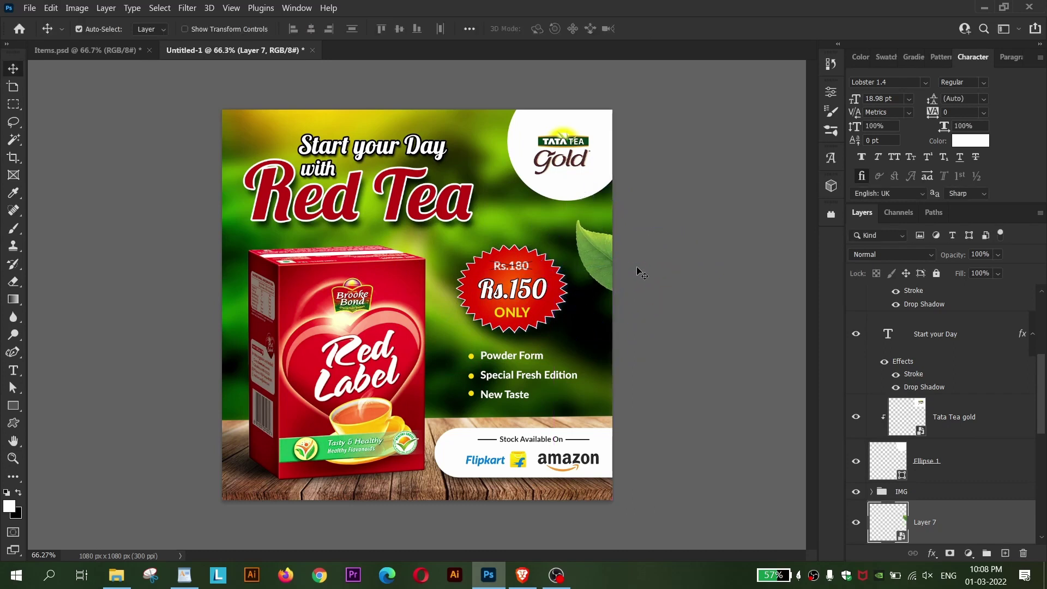
- Rotate the leaf and shrink it slightly to about 30%
key("ctrl+t")
left_click_drag(672, 217, 686, 228)
key("Return")
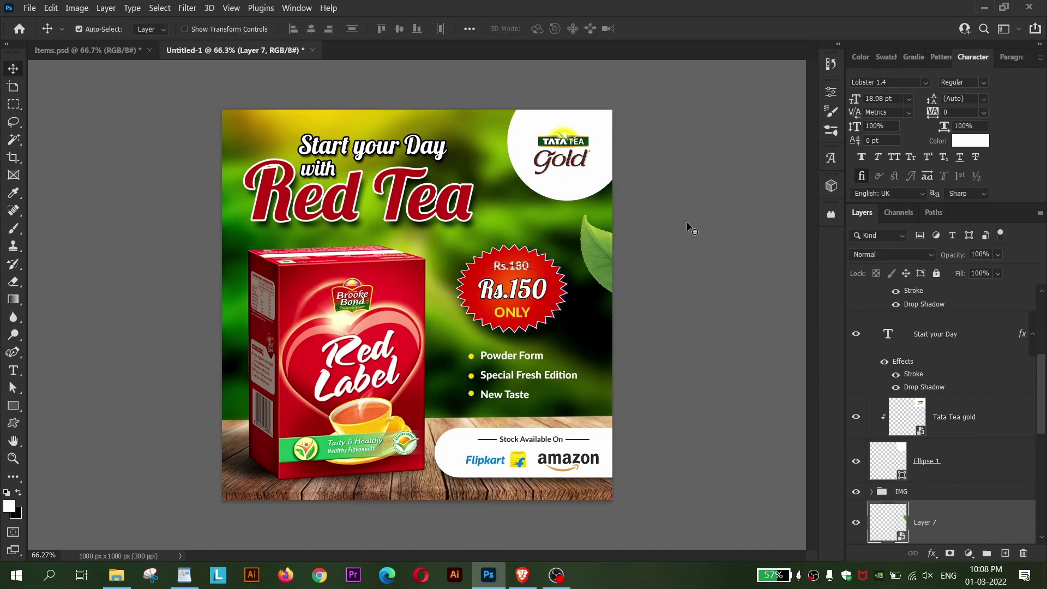
key("ctrl+t")
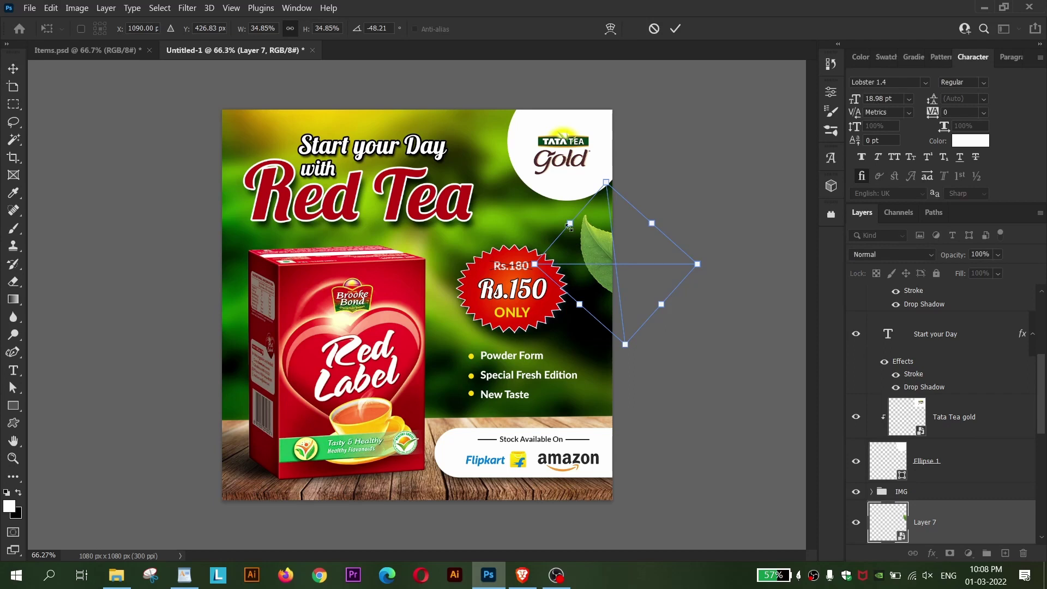
left_click_drag(569, 224, 573, 221)
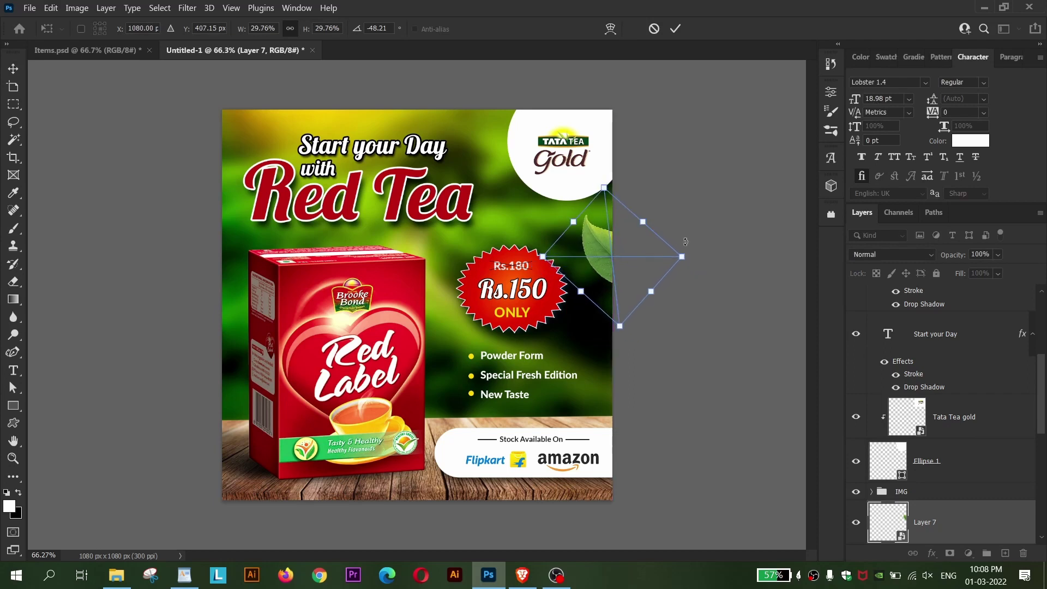
key("Return")
scroll(368, 91, "up", 1)
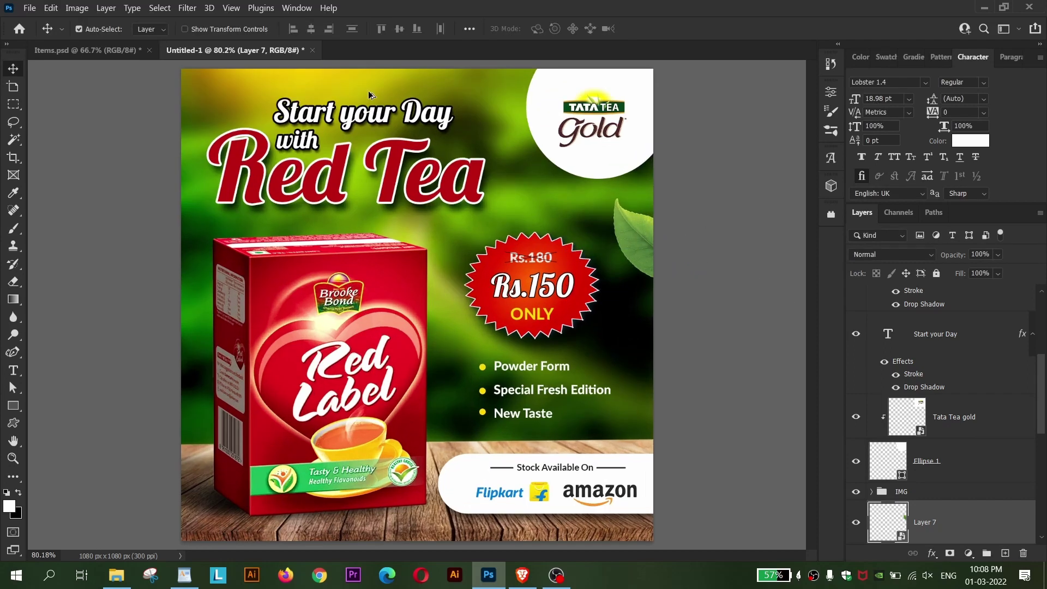
- Apply a Gaussian Blur of about 3.2 pixels radius to the right-edge tea leaf
left_click(188, 9)
mouse_move(195, 171)
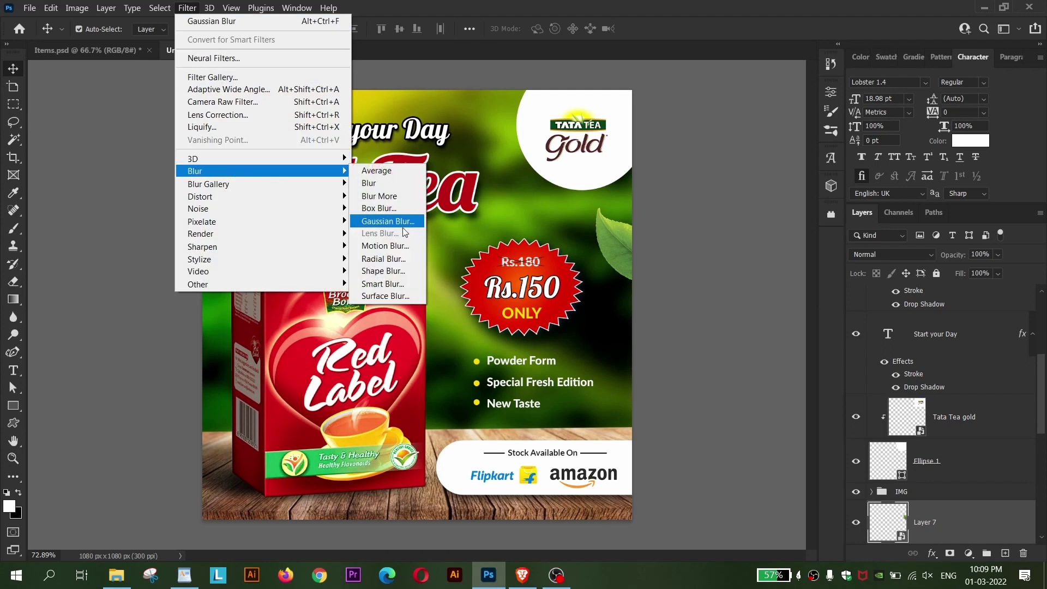
left_click(395, 226)
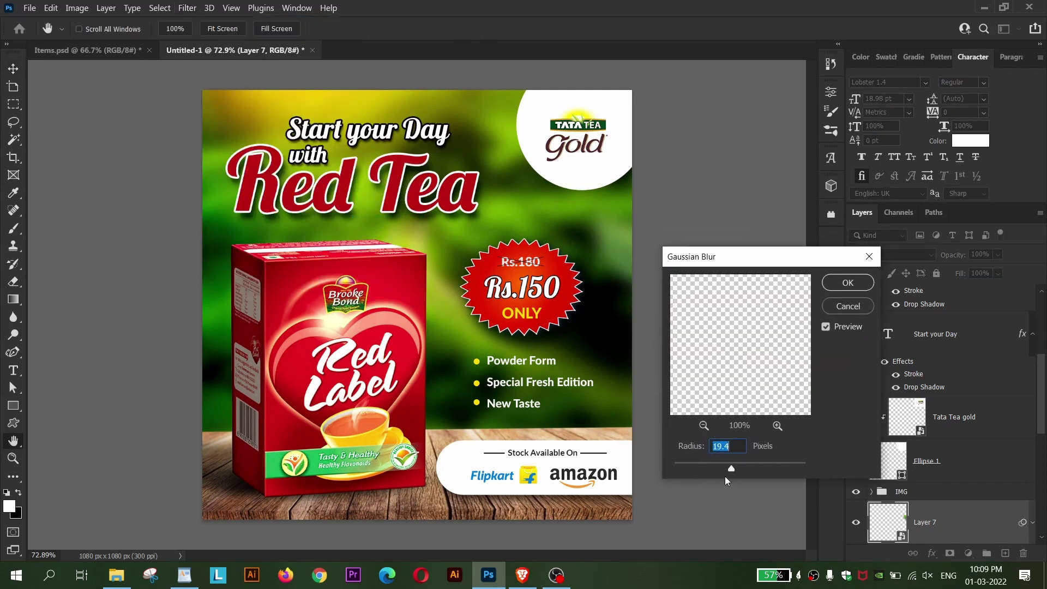
left_click_drag(718, 467, 689, 468)
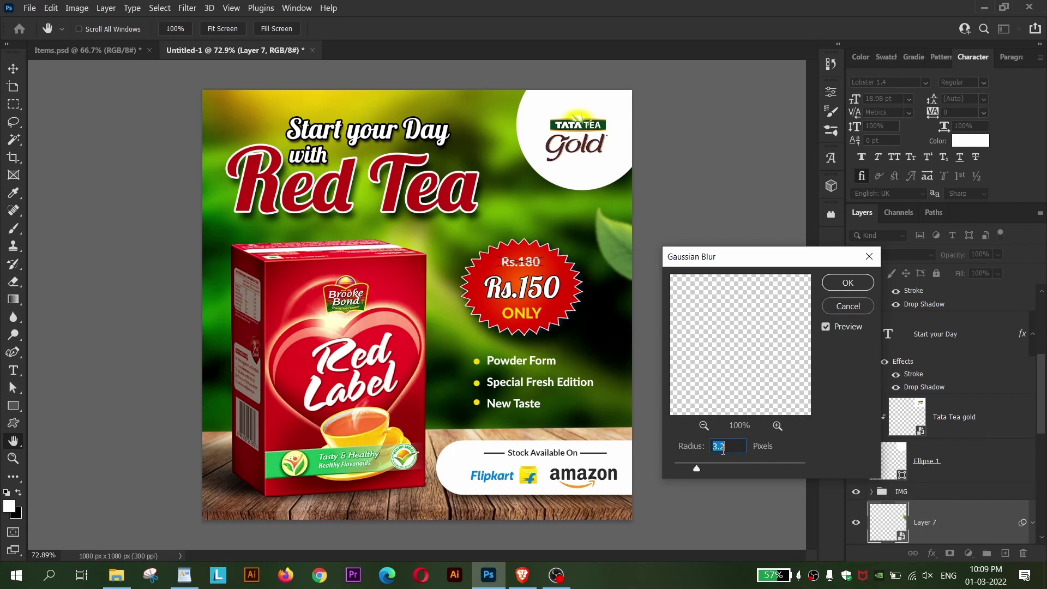
left_click(848, 283)
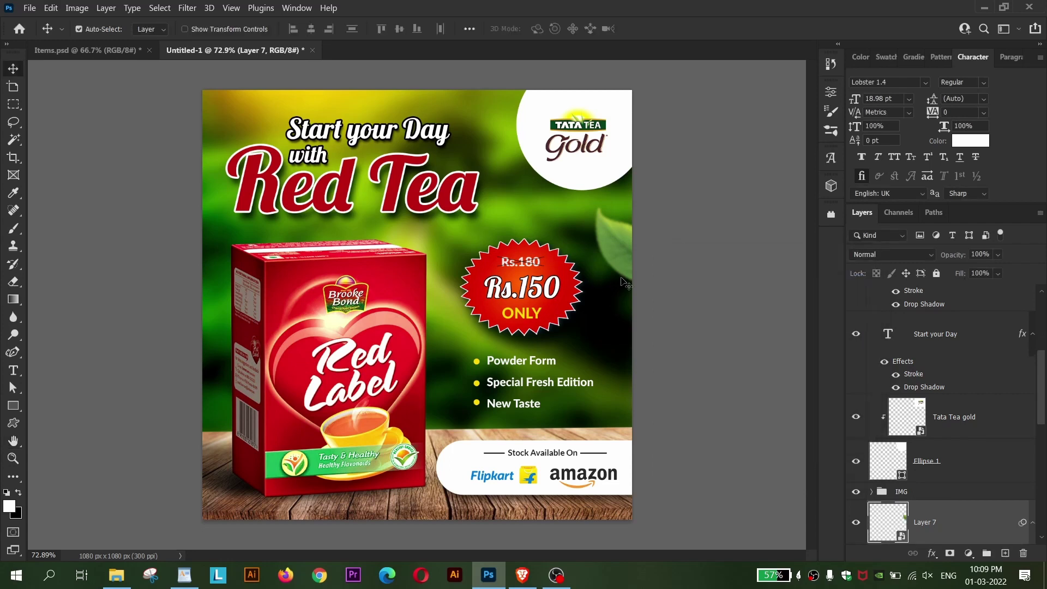
key("ctrl+t")
- Rotate the blurred leaf at the right edge further
left_click_drag(624, 283, 629, 260)
key("Return")
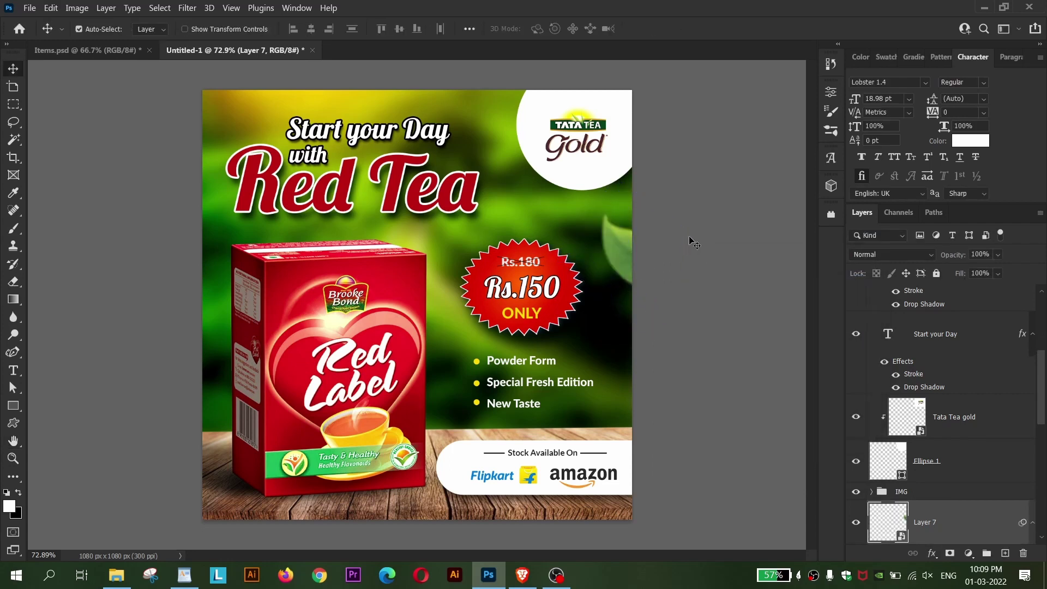
key("ctrl+t")
mouse_move(709, 180)
left_mouse_down()
mouse_move(618, 189)
mouse_move(715, 320)
left_mouse_up()
key("Return")
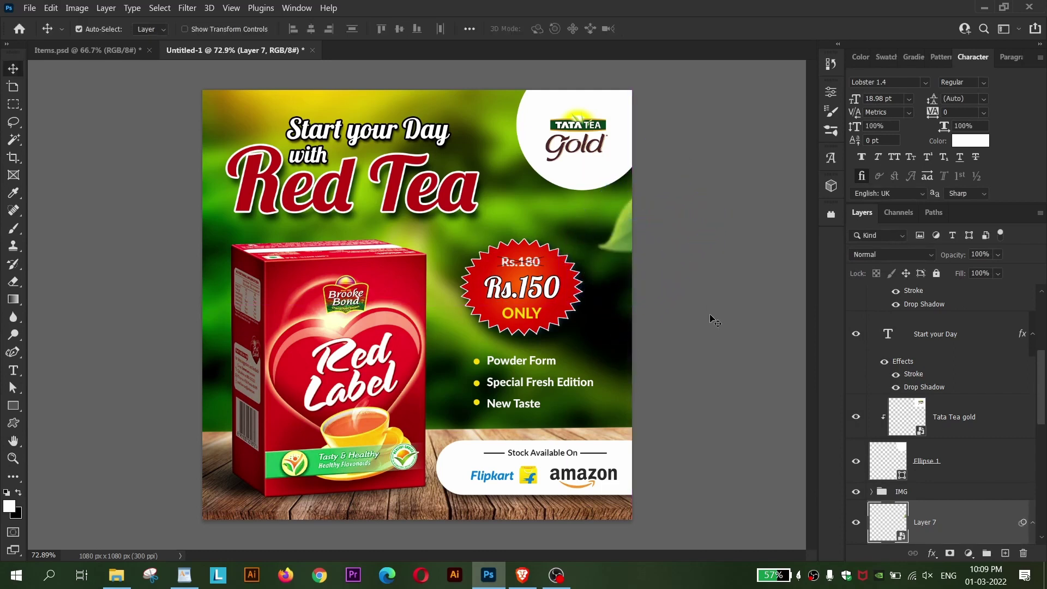
- Place a rotated copy of the leaf in the top-left corner, then drag another copy toward the bottom edge
mouse_move(621, 256)
left_mouse_down()
mouse_move(620, 243)
mouse_move(218, 248)
left_mouse_up()
key("ctrl+t")
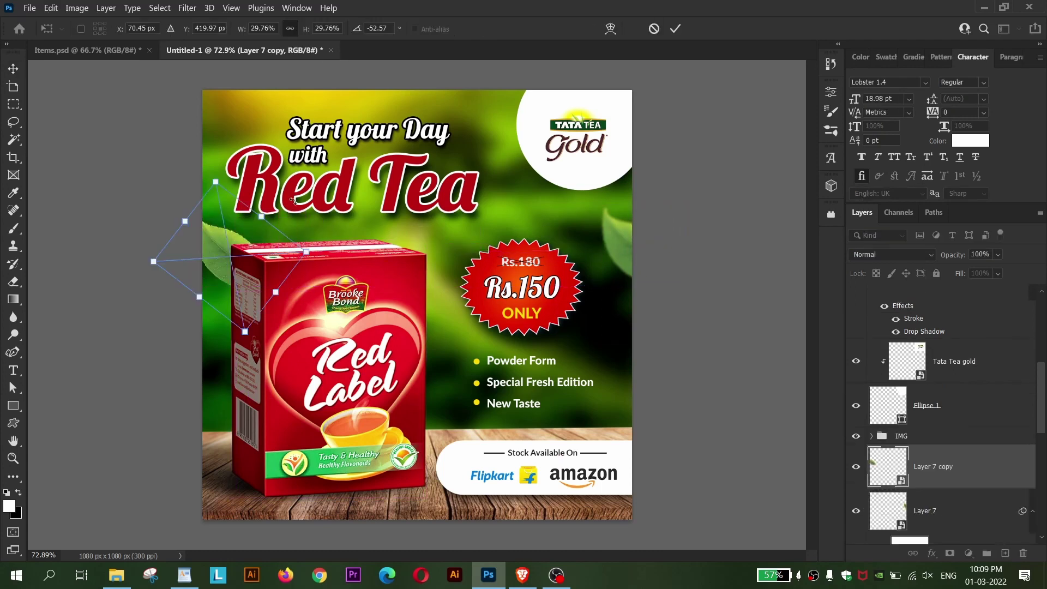
left_click_drag(288, 204, 218, 327)
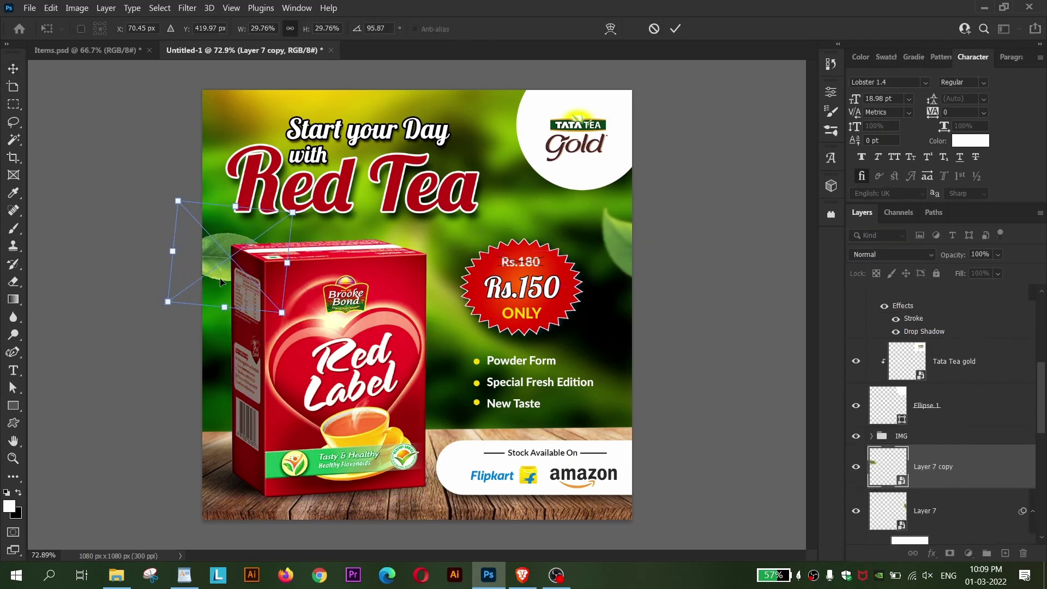
mouse_move(220, 282)
left_mouse_down()
mouse_move(177, 128)
mouse_move(217, 131)
left_mouse_up()
key("Return")
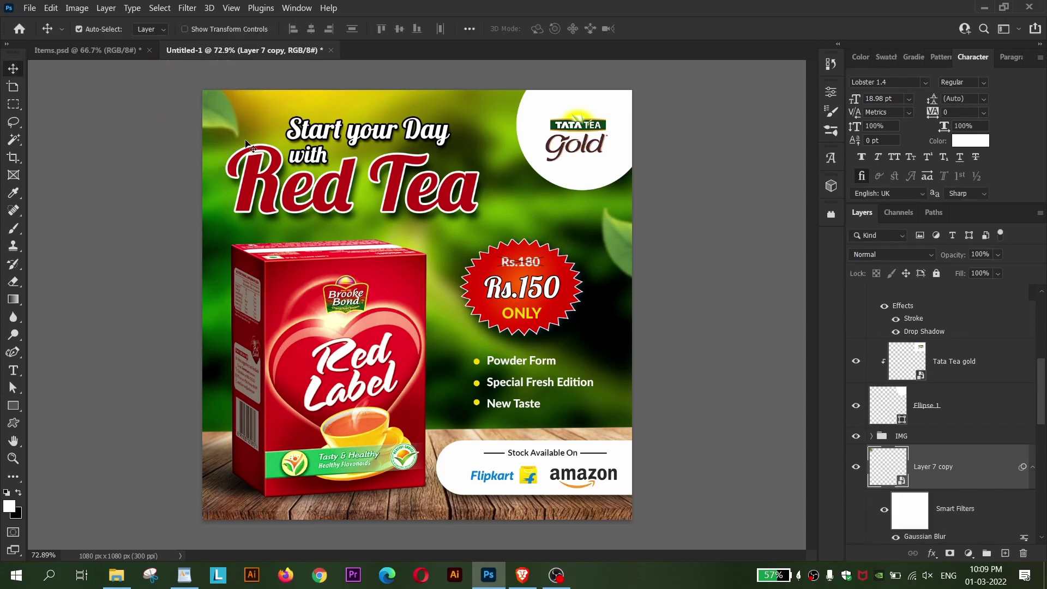
left_click(621, 246)
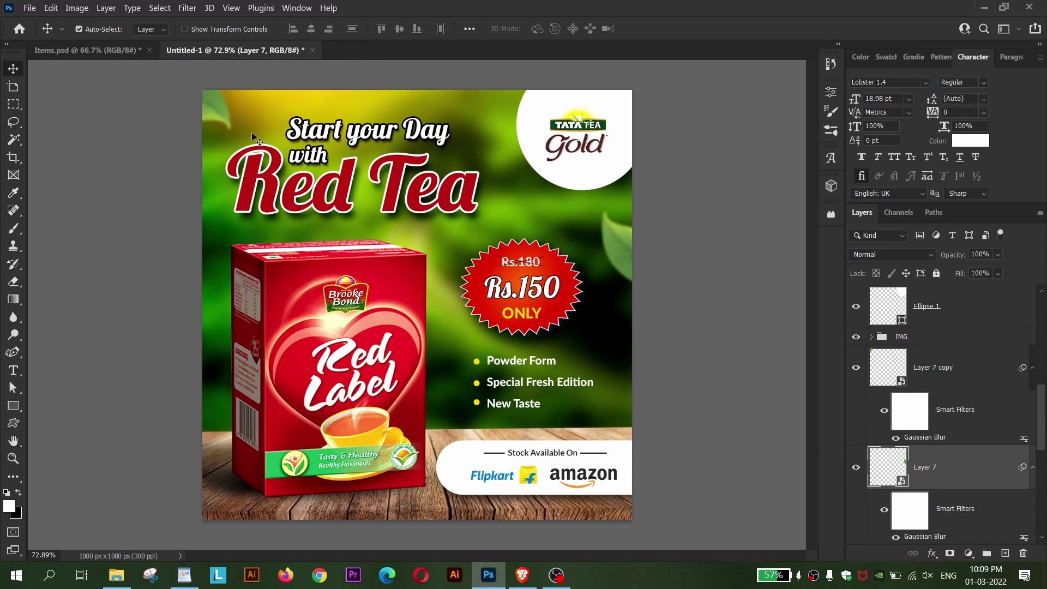
left_click_drag(227, 115, 224, 310)
- Duplicate a blurred leaf, rotate it and place it along the bottom edge
key("ctrl+j")
key("ctrl+t")
scroll(131, 273, "down", 2)
mouse_move(142, 240)
left_mouse_down()
mouse_move(129, 282)
mouse_move(139, 338)
left_mouse_up()
mouse_move(276, 300)
left_mouse_down()
mouse_move(405, 465)
mouse_move(413, 418)
left_mouse_up()
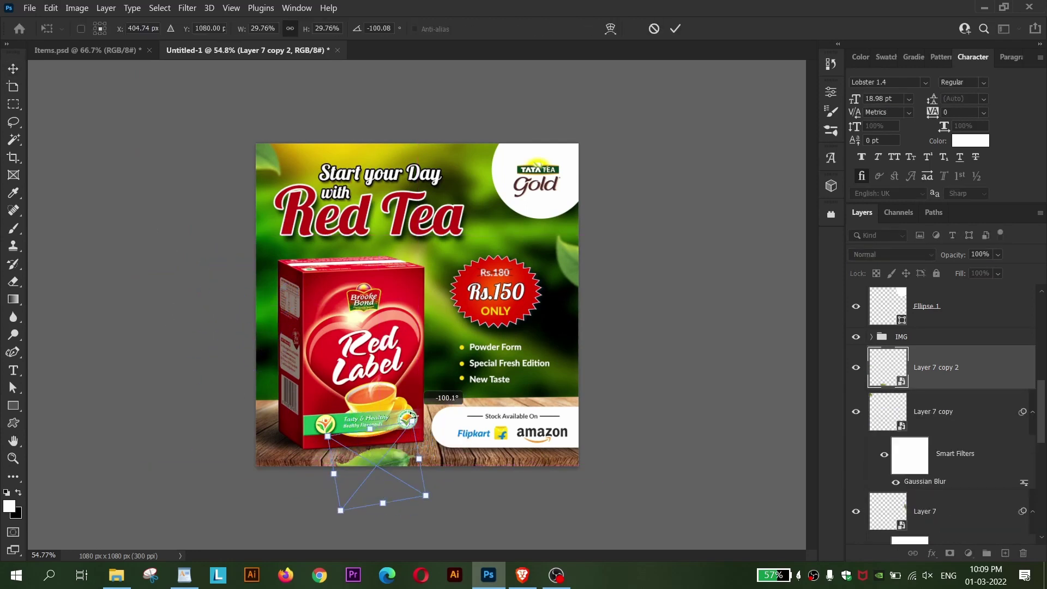
left_click_drag(382, 469, 386, 480)
mouse_move(424, 430)
left_mouse_down()
mouse_move(431, 439)
mouse_move(413, 469)
left_mouse_up()
key("Return")
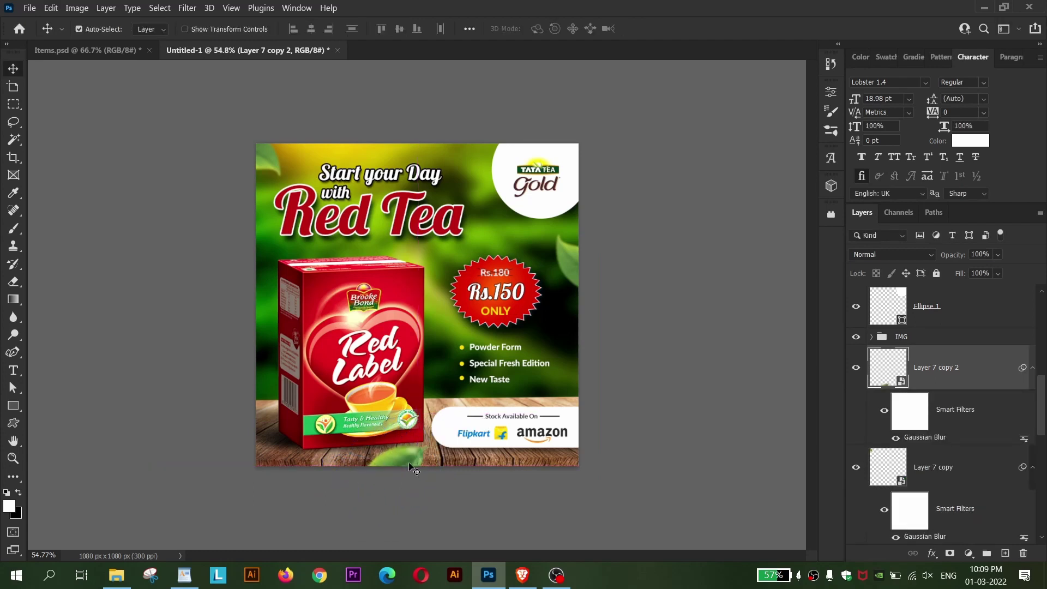
mouse_move(408, 461)
left_mouse_down()
mouse_move(590, 346)
mouse_move(612, 346)
mouse_move(567, 333)
mouse_move(469, 435)
mouse_move(548, 454)
left_mouse_up()
- Add a rotated leaf copy at the bottom-right and slide it along the bottom edge
key("ctrl+j")
key("ctrl+t")
left_click_drag(586, 483, 494, 494)
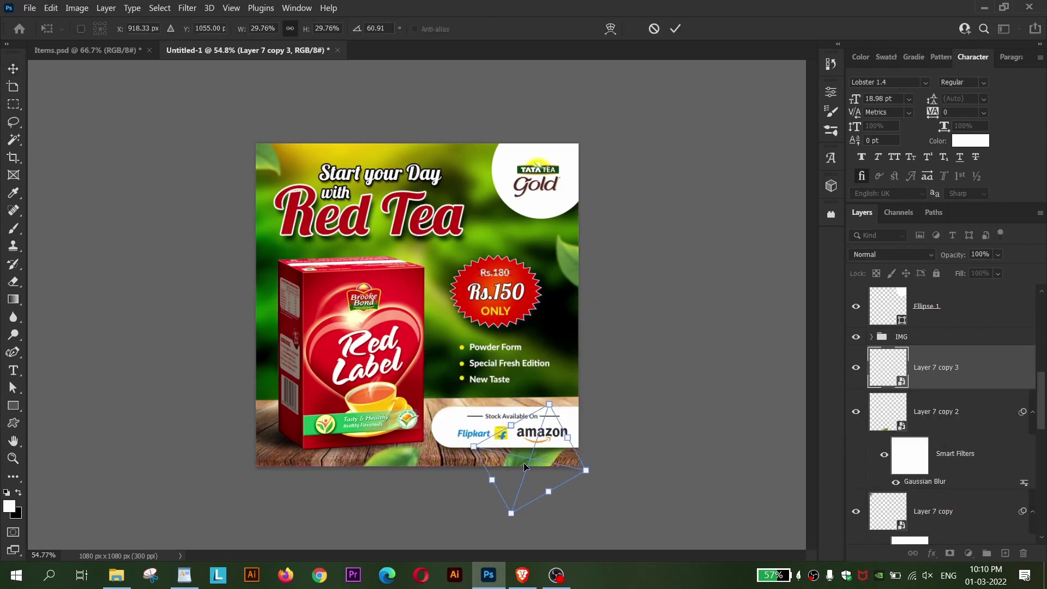
left_click_drag(523, 462, 501, 476)
key("Return")
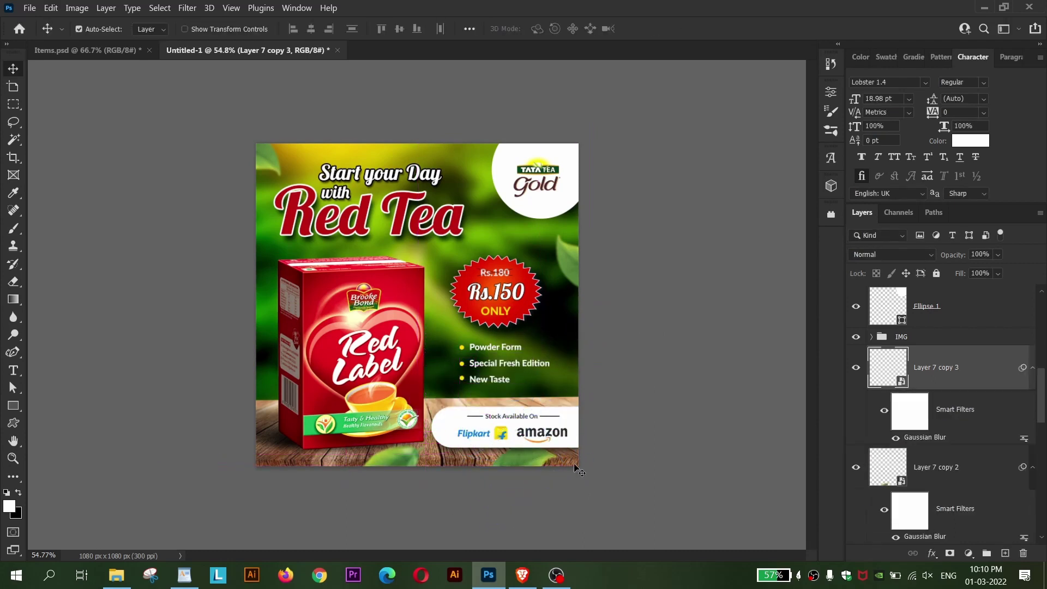
key("ctrl+t")
left_click_drag(519, 472, 506, 470)
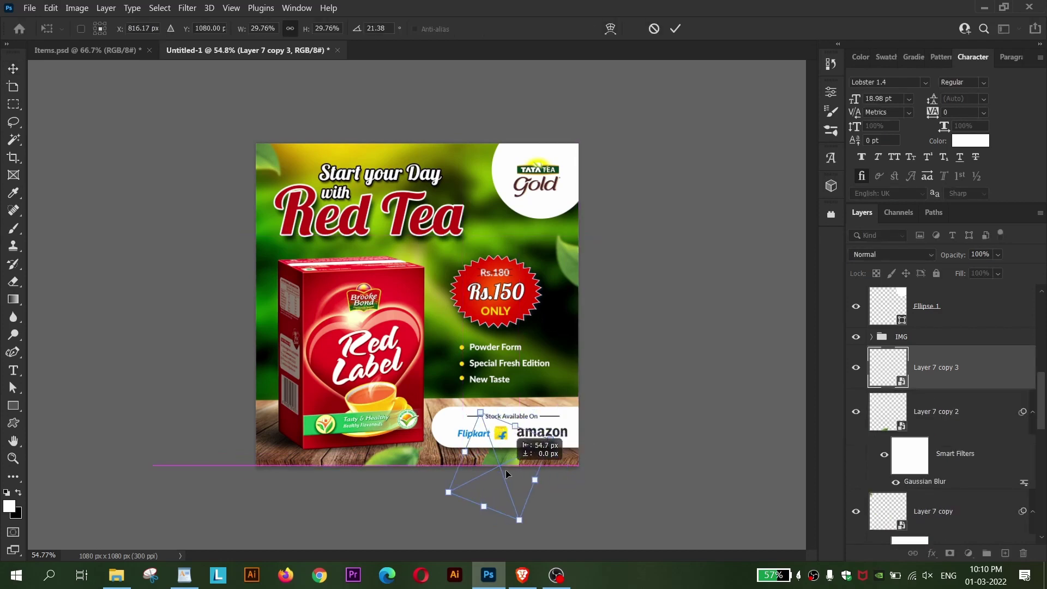
key("Return")
- Move the bottom-left leaf further left, rotate it and nudge it slightly left
scroll(505, 468, "up", 1)
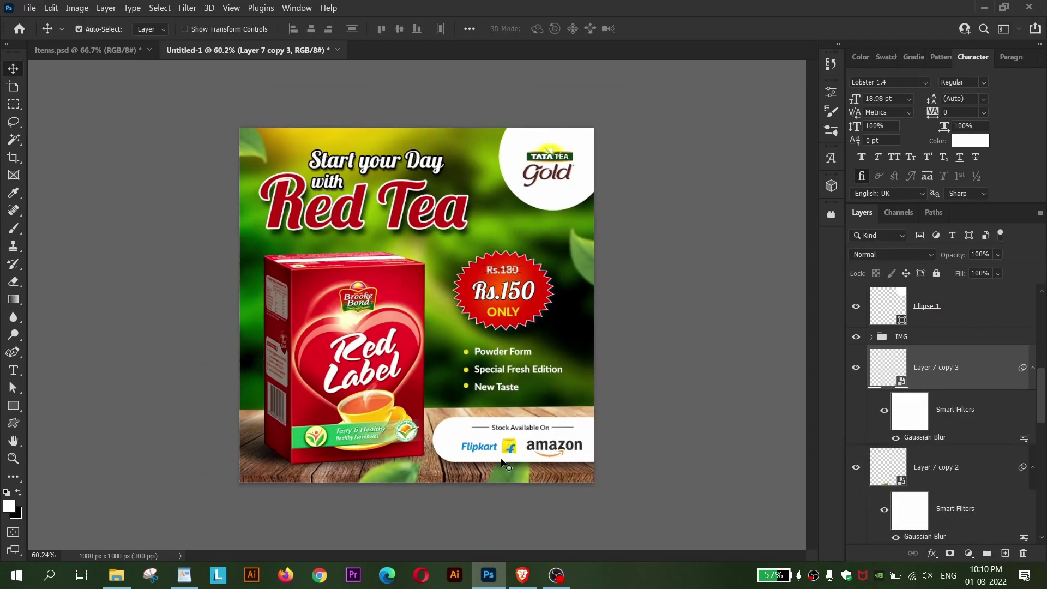
left_click_drag(414, 475, 318, 480)
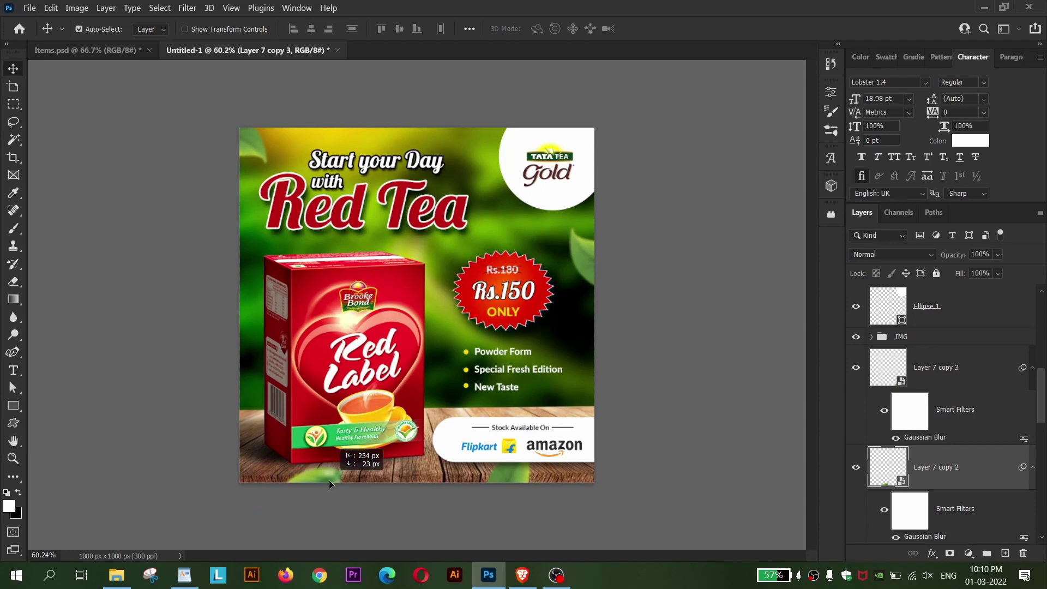
left_click_drag(322, 478, 333, 479)
key("ctrl+t")
left_click_drag(313, 443, 269, 506)
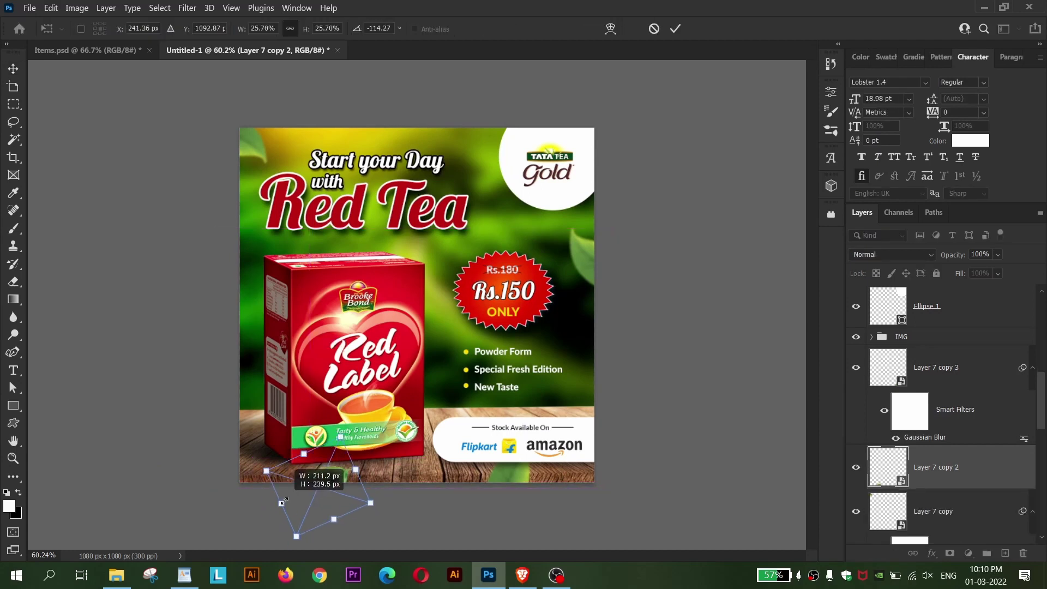
key("Return")
key("ctrl+f")
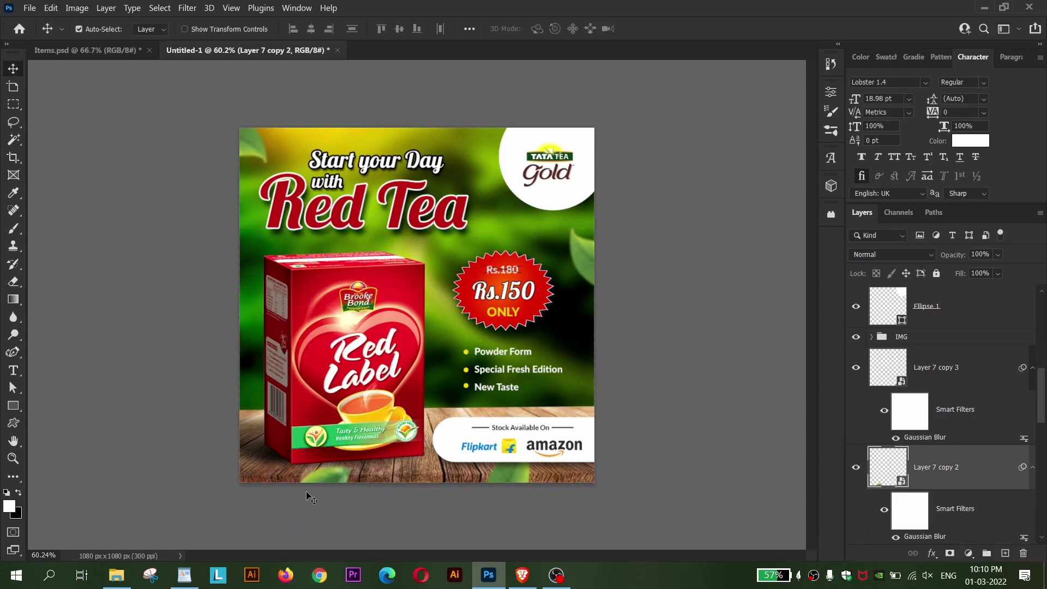
key("shift+Left")
key("shift+Left")
key("shift+Left")
key("shift+Left")
key("shift+Left")
key("shift+Left")
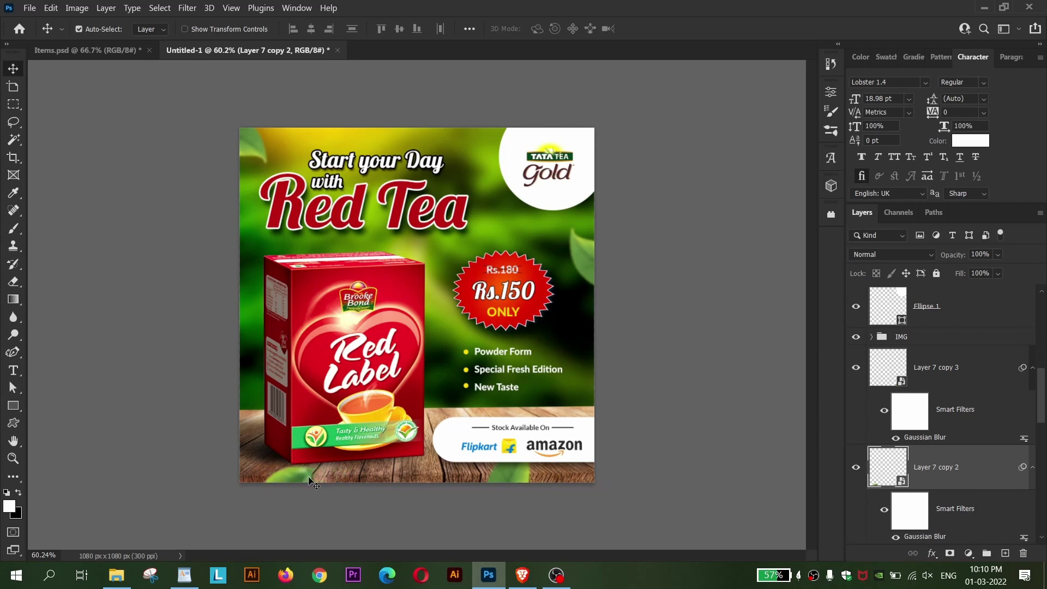
key("shift+Left")
key("shift+Left")
key("shift+Left")
- Rotate a leaf about 39 degrees into the bottom-right corner and shift the bottom-left leaf right
left_click_drag(507, 480, 439, 480)
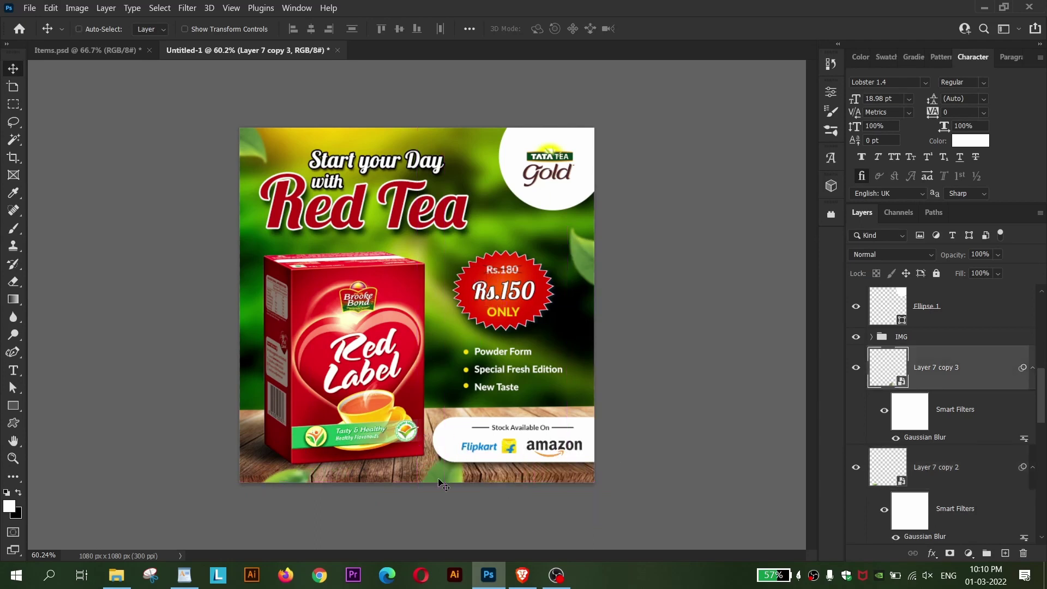
key("ctrl+t")
left_click_drag(505, 414, 543, 457)
key("Return")
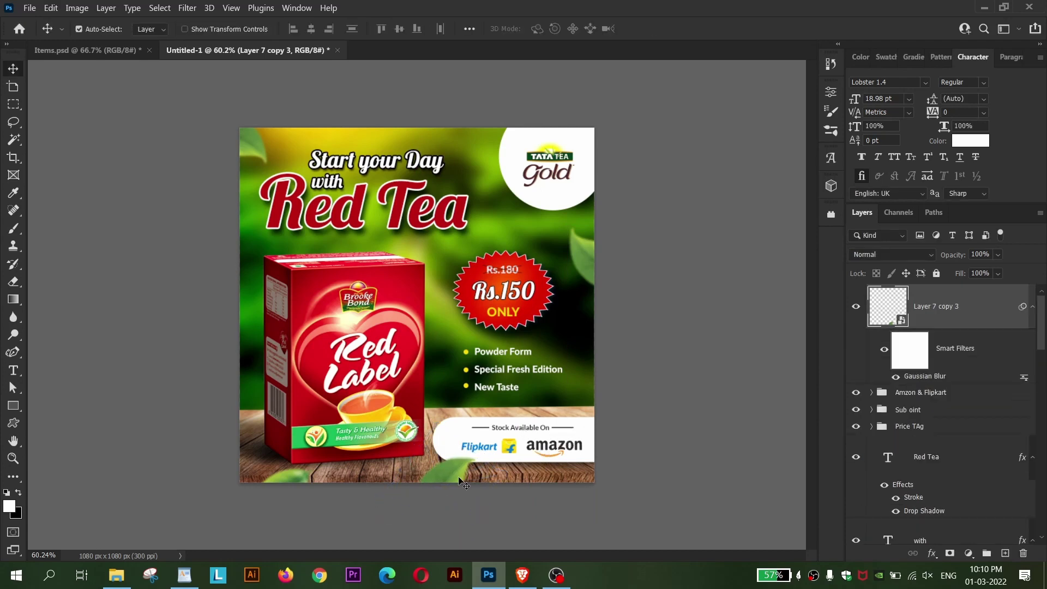
left_click_drag(462, 480, 592, 472)
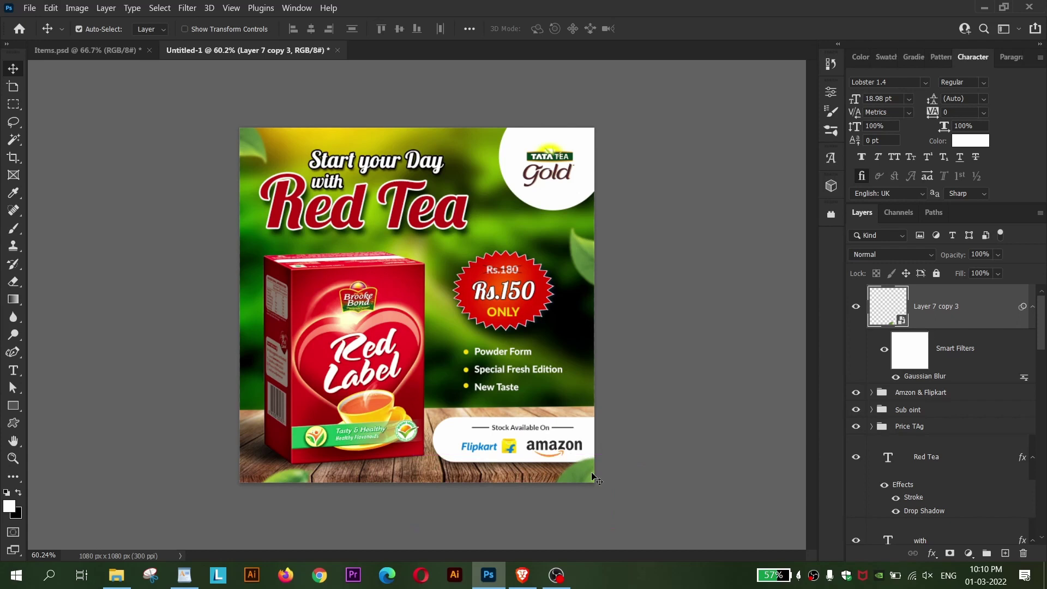
left_click_drag(295, 478, 295, 470)
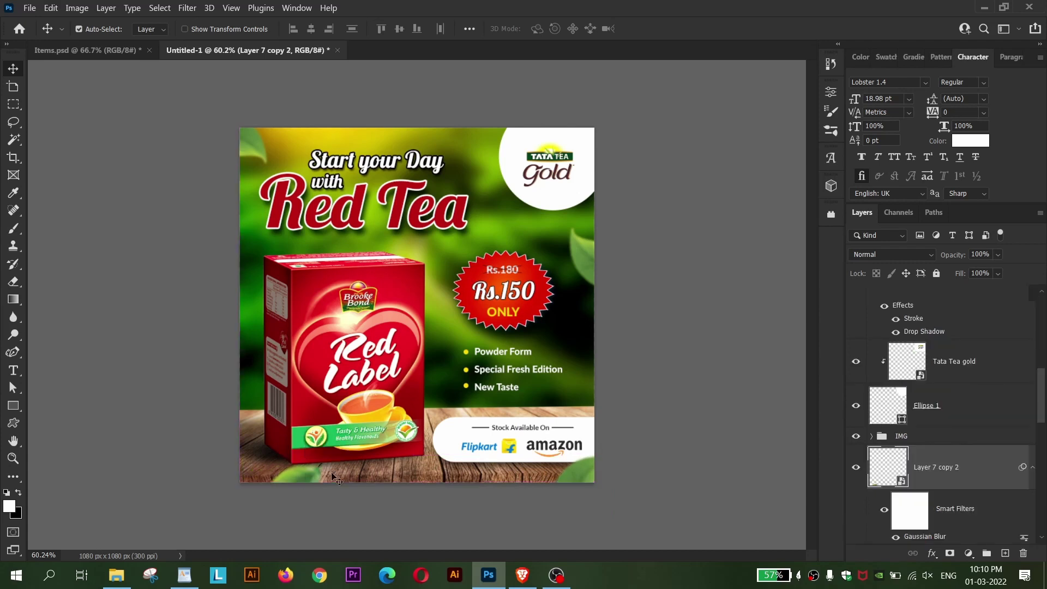
left_click_drag(294, 470, 317, 479)
key("ctrl")
- Place a smaller copy of the top-left leaf by the Tata Tea Gold logo, flipped vertically and rotated
left_click_drag(245, 152, 491, 245)
key("ctrl+t")
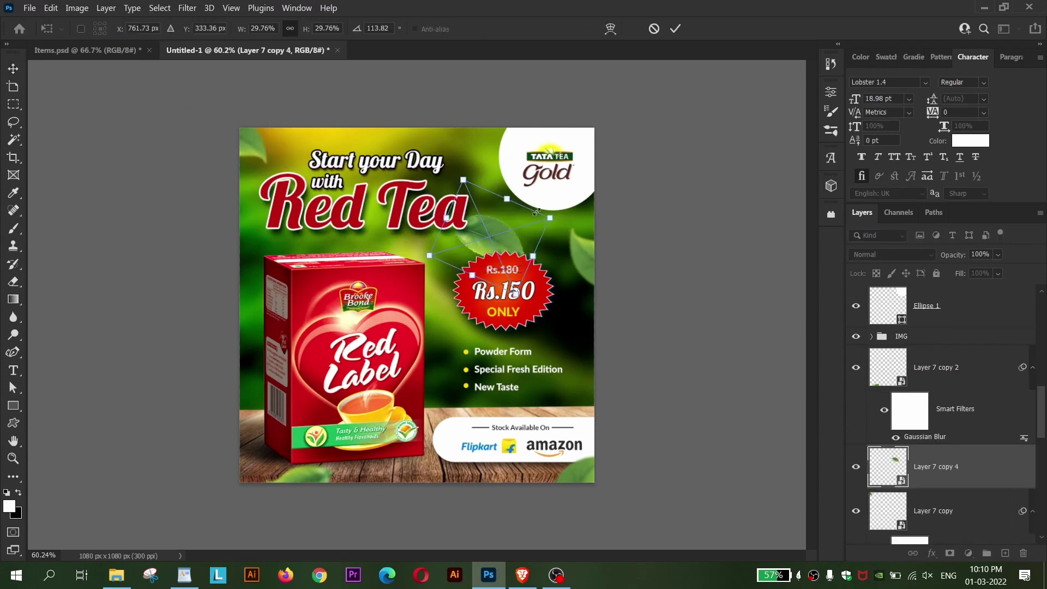
mouse_move(551, 217)
left_mouse_down()
mouse_move(506, 221)
mouse_move(501, 232)
mouse_move(488, 190)
left_mouse_up()
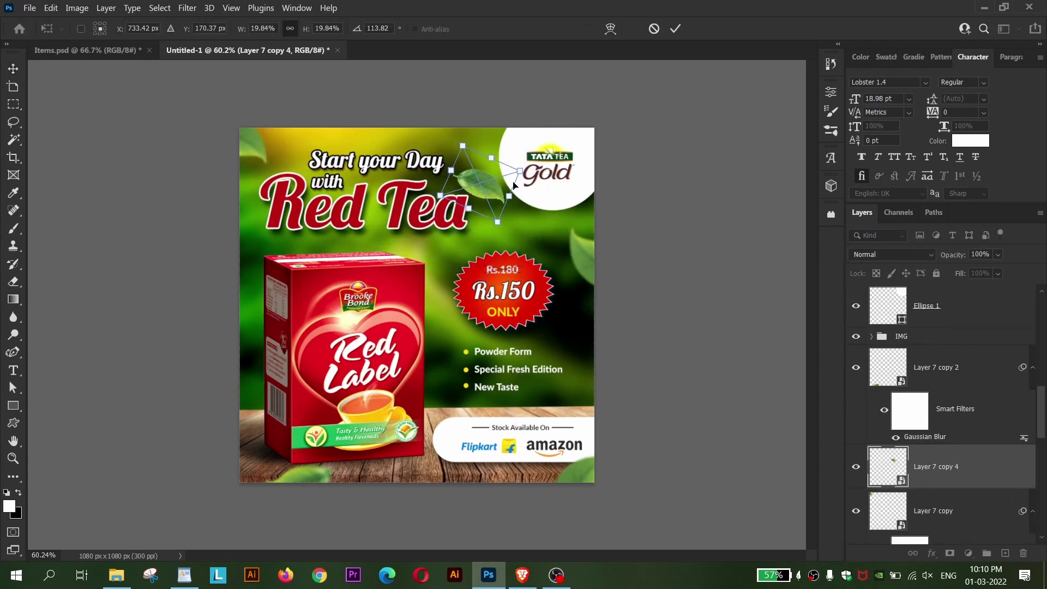
key("Return")
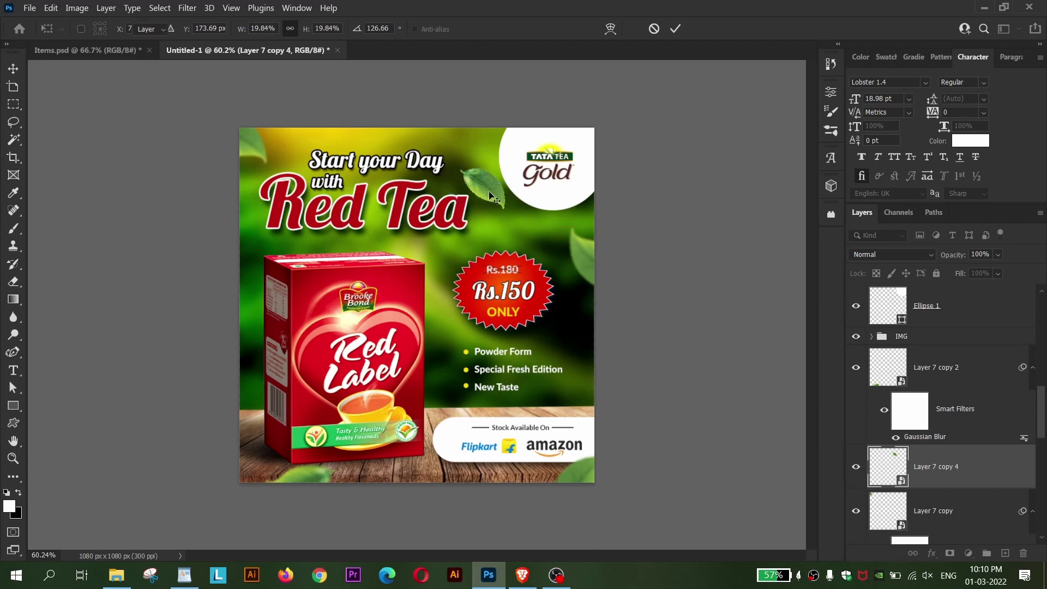
key("ctrl+alt+f")
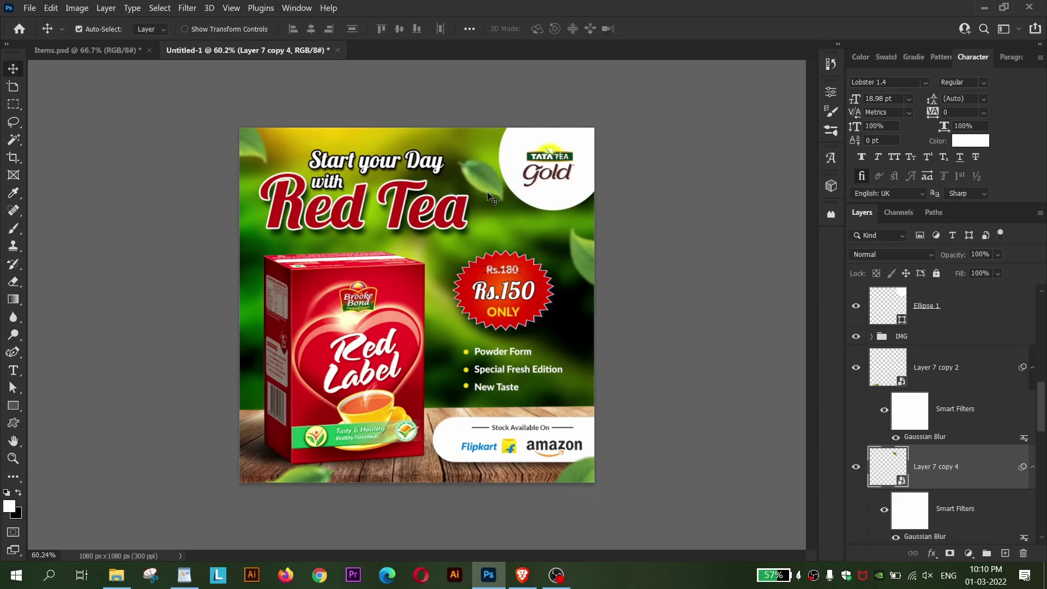
key("ctrl+t")
left_click_drag(415, 127, 463, 134)
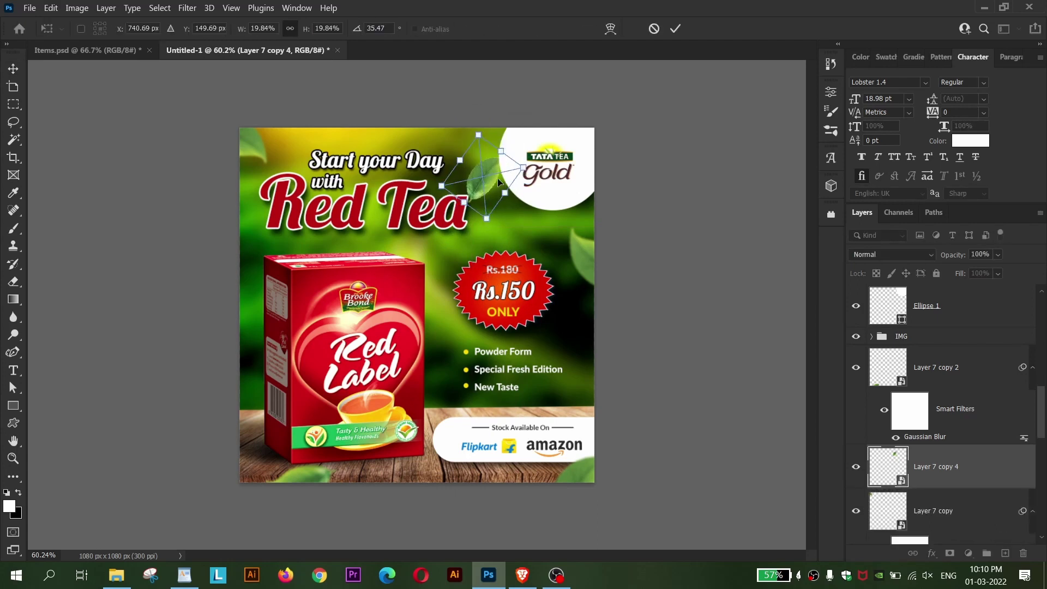
right_click(488, 161)
left_click(521, 420)
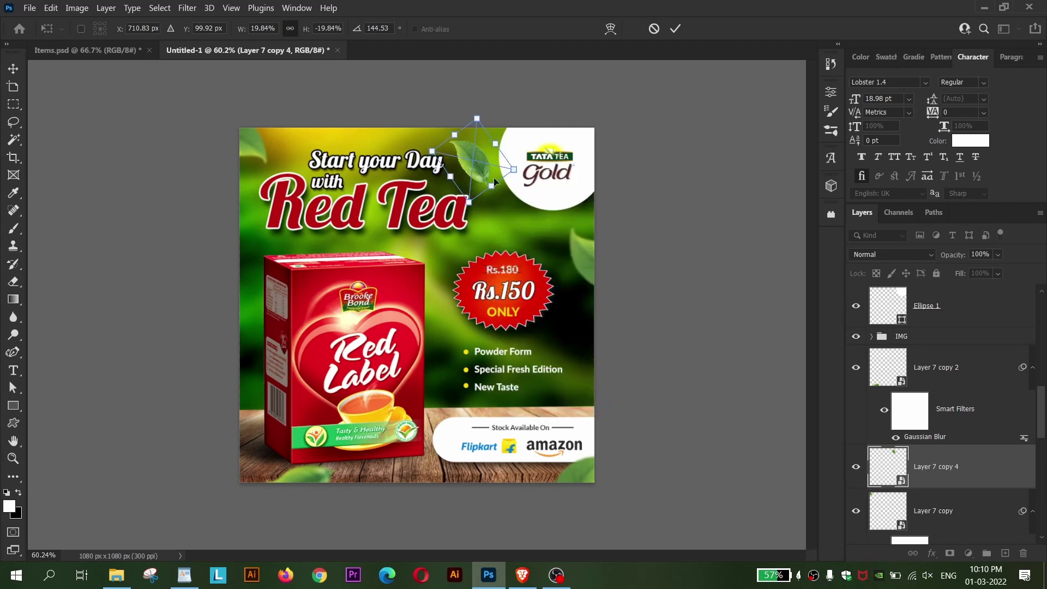
left_click_drag(514, 194, 511, 198)
key("Return")
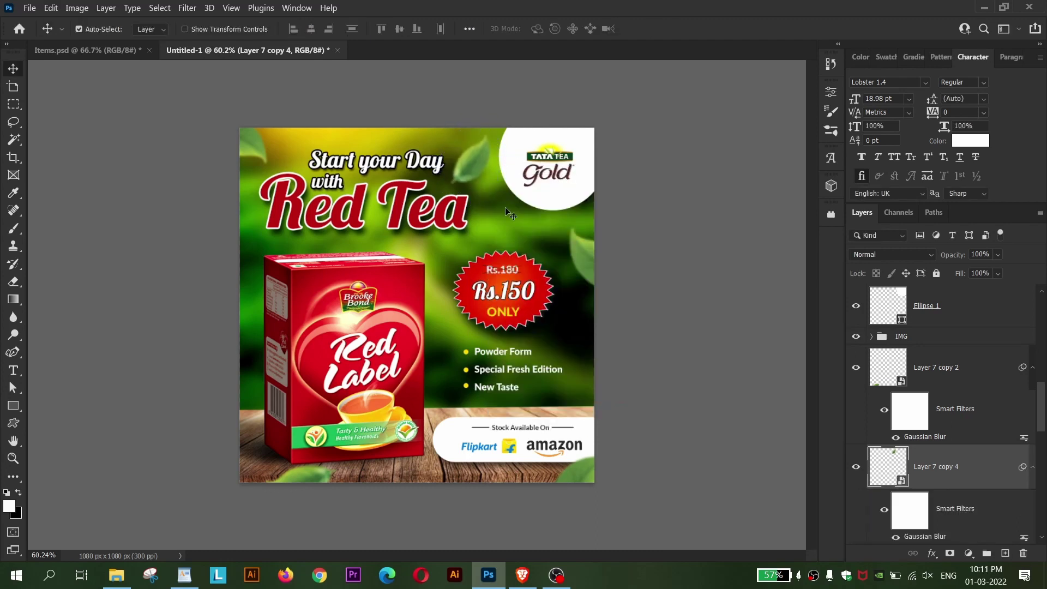
- Nudge the 'Start your Day' text slightly up and select the top-centre blurred leaf
left_click(458, 221)
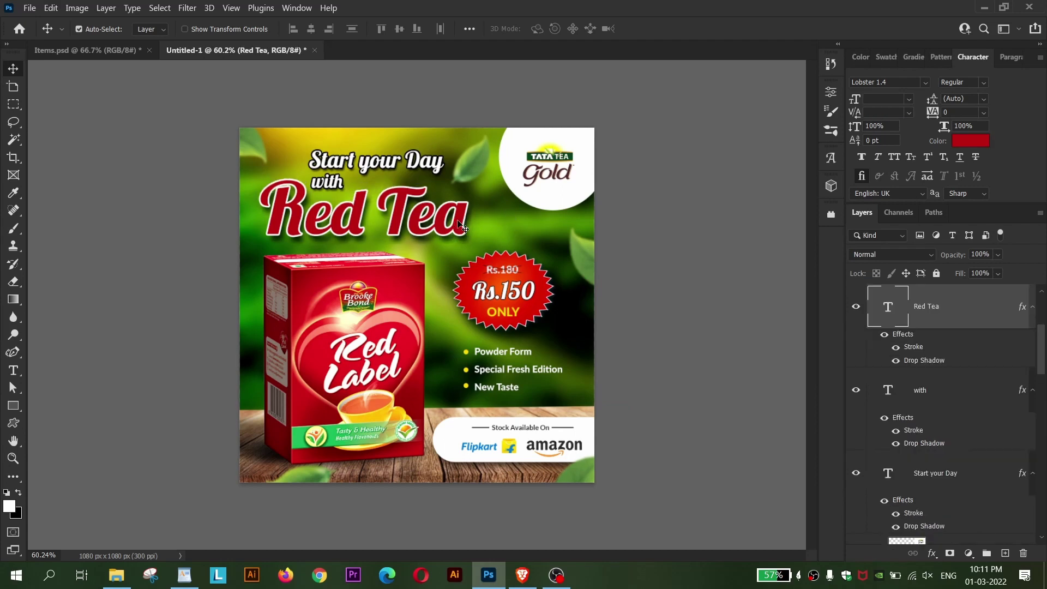
left_click(364, 169)
key("shift+Up")
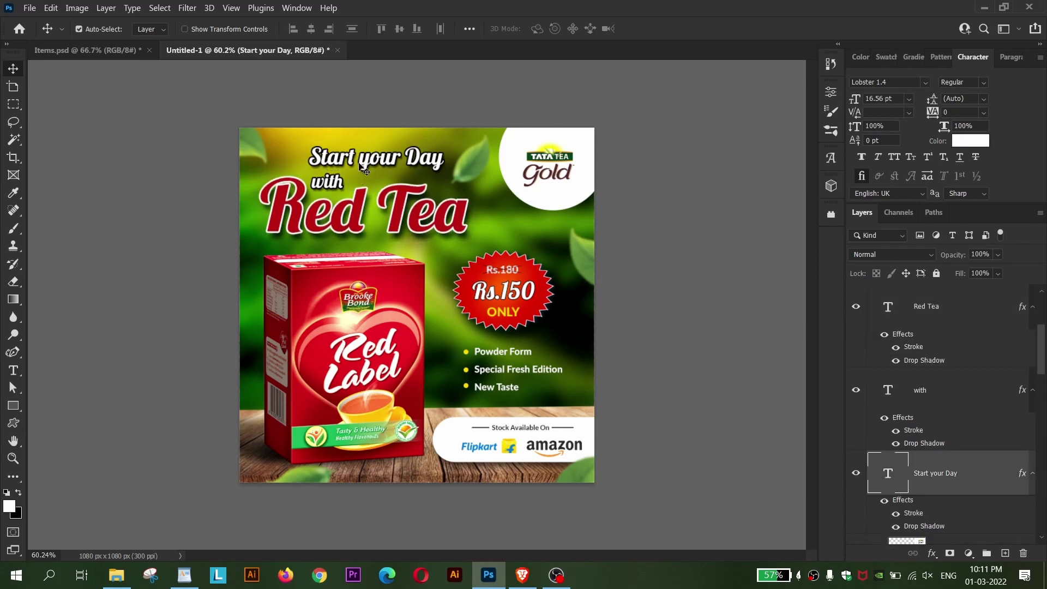
left_click(344, 185)
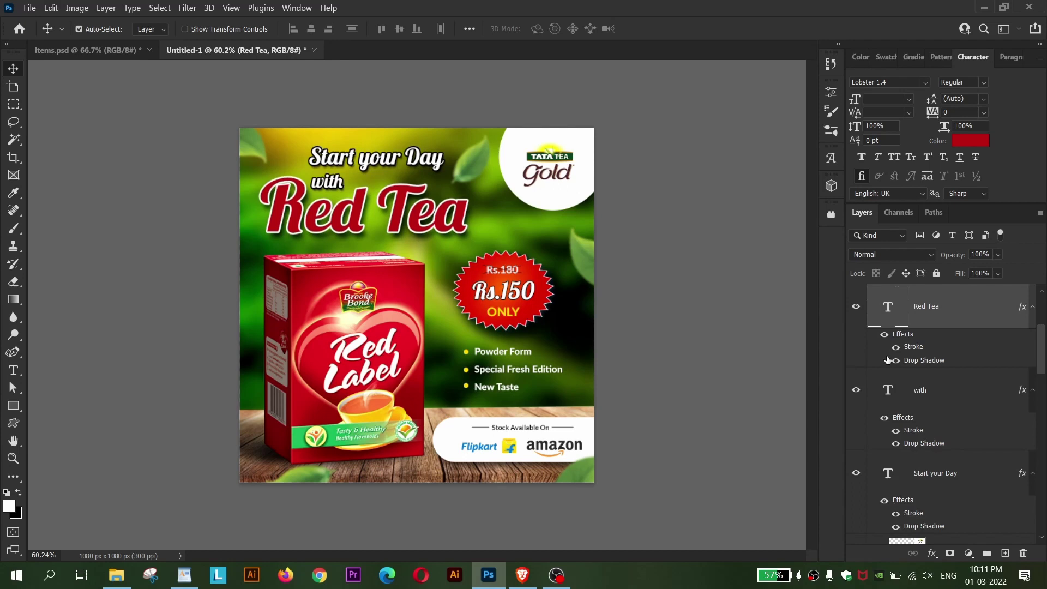
left_click(950, 400)
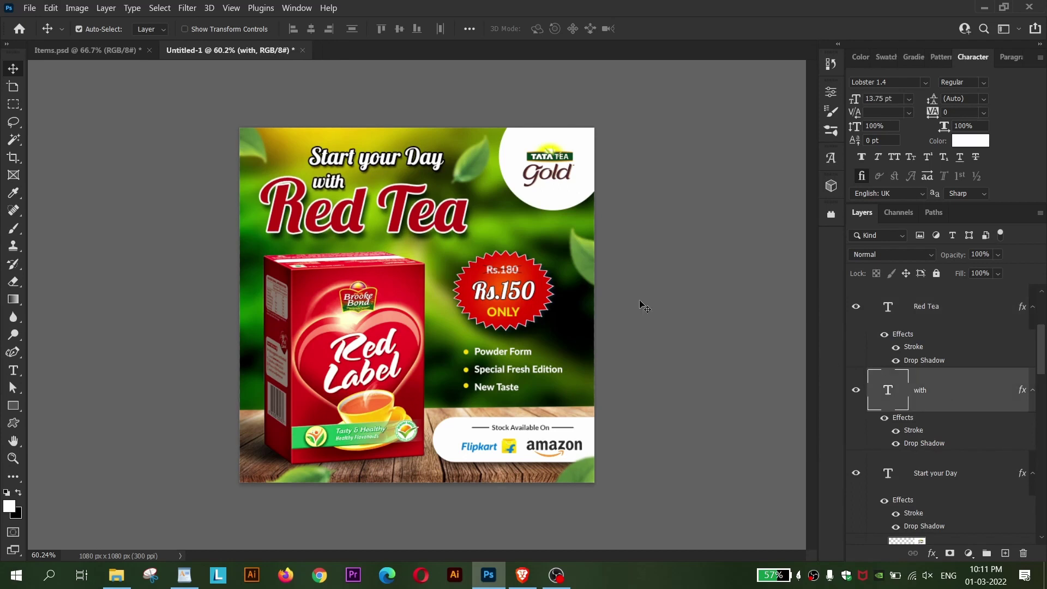
left_click(254, 149)
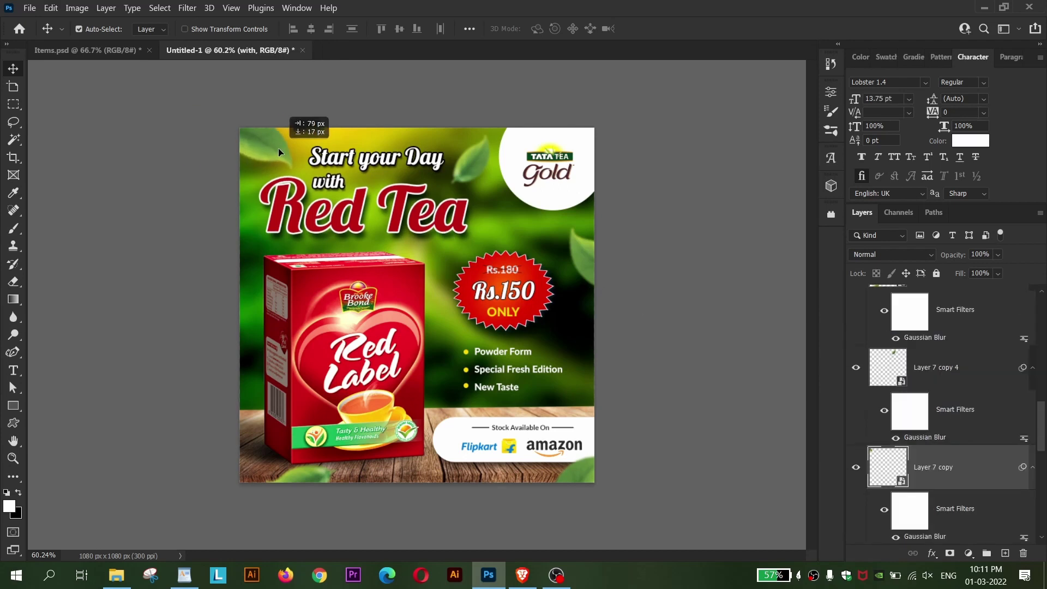
left_click(474, 175)
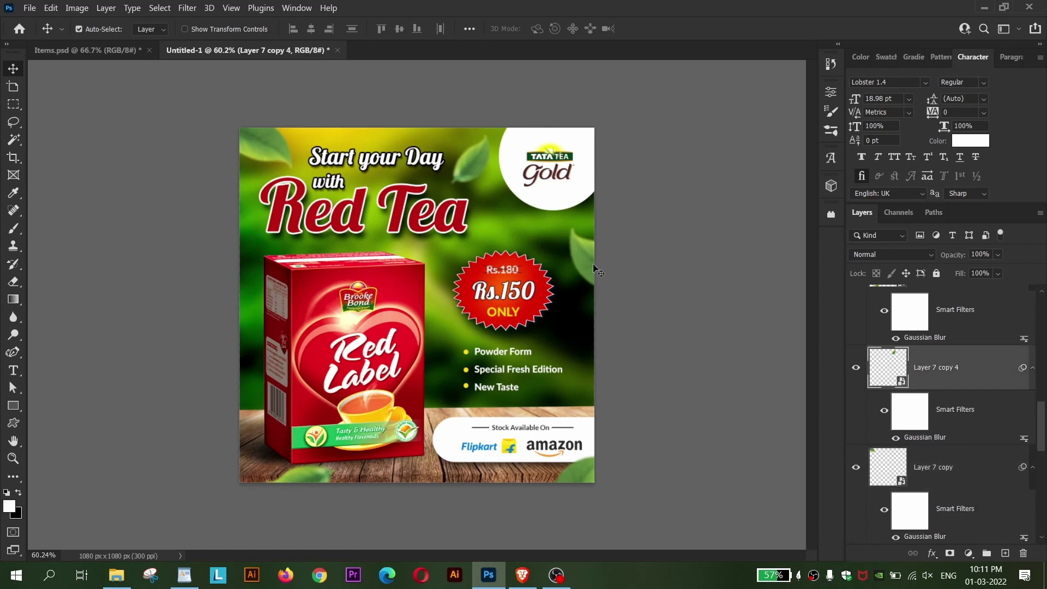
- Place a leaf copy beside the price badge, tilted about 55 degrees, and lower its opacity
left_click_drag(498, 263, 454, 340)
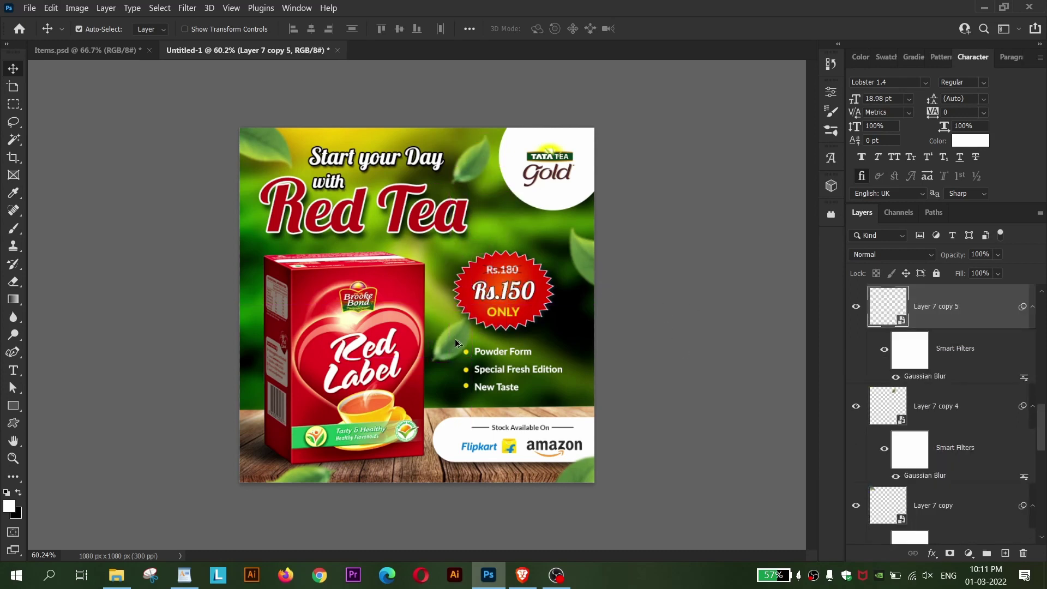
key("ctrl+t")
mouse_move(454, 398)
left_mouse_down()
mouse_move(478, 289)
mouse_move(497, 403)
left_mouse_up()
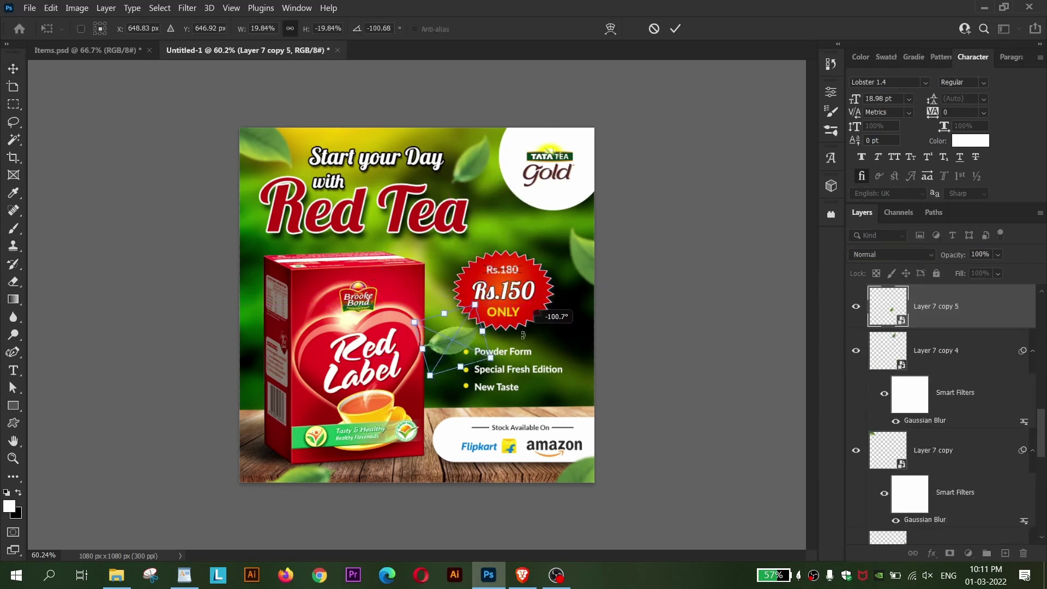
left_click_drag(451, 344, 574, 340)
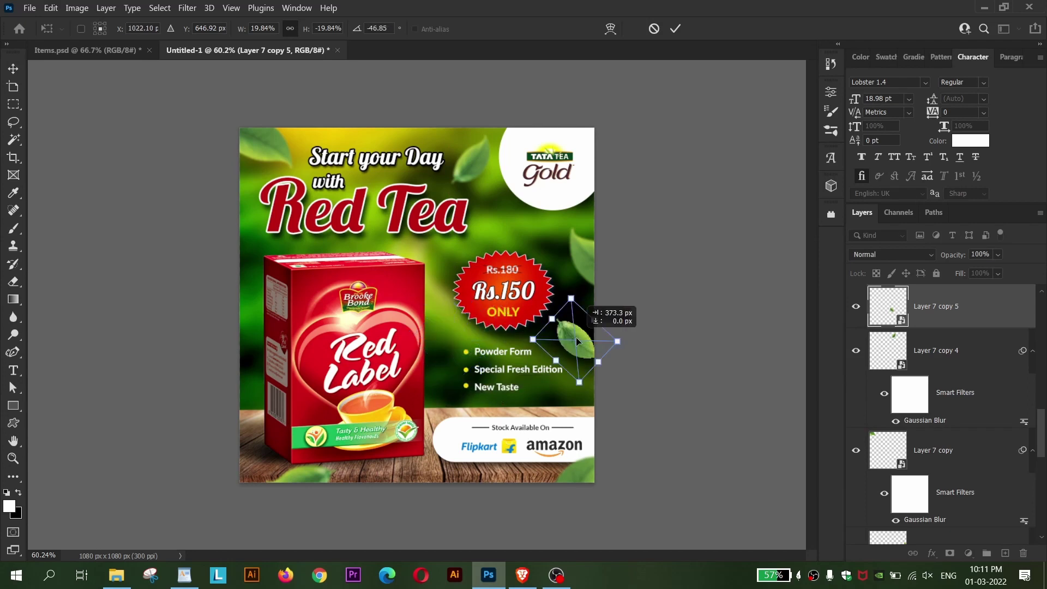
left_click_drag(643, 310, 648, 363)
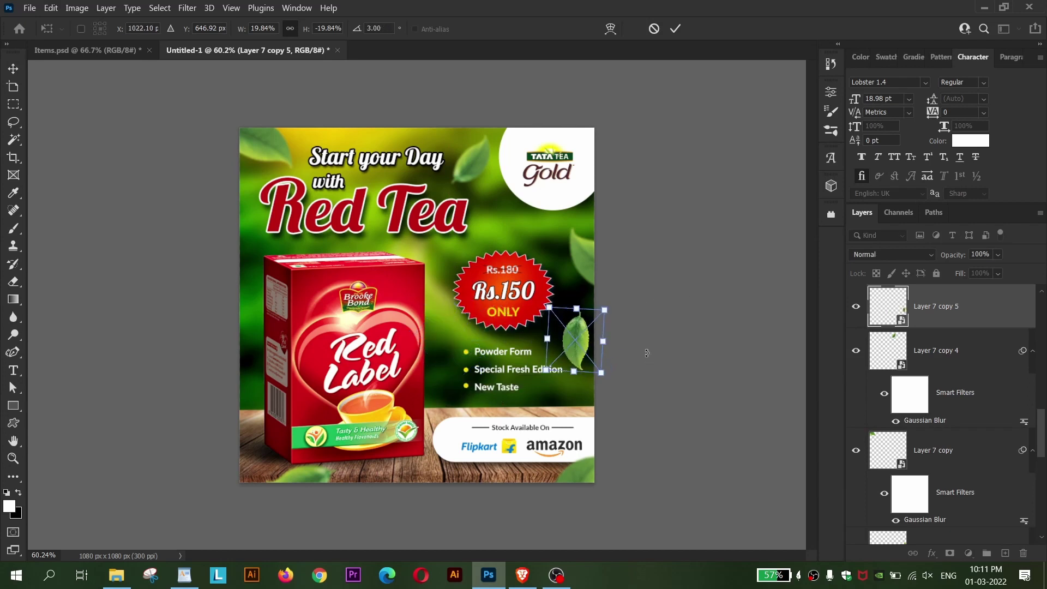
key("Left")
key("Left")
key("Left")
key("Up")
key("Up")
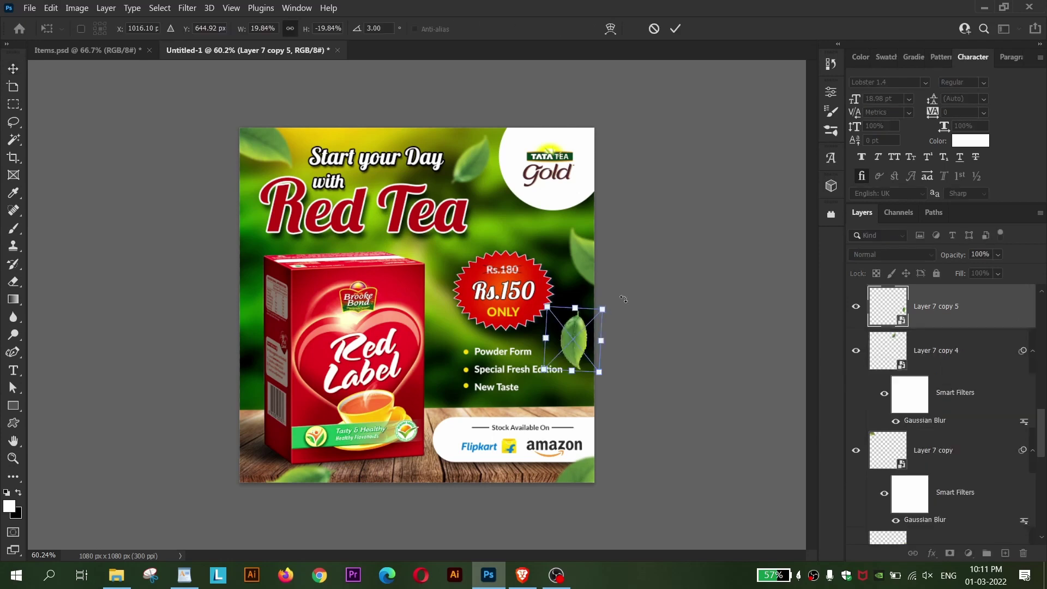
mouse_move(624, 299)
left_mouse_down()
mouse_move(612, 345)
mouse_move(571, 330)
left_mouse_up()
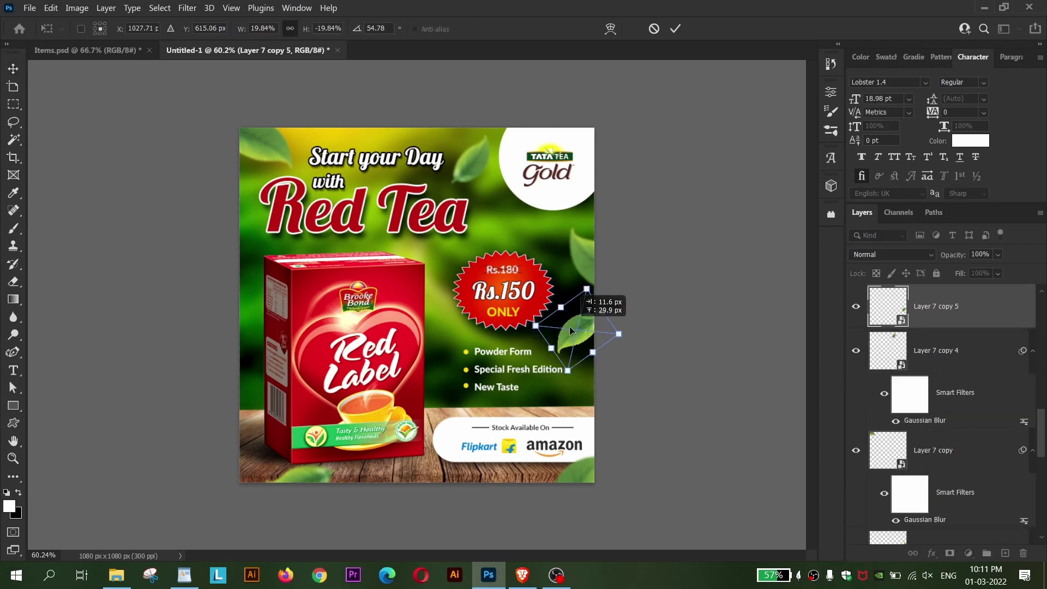
key("Return")
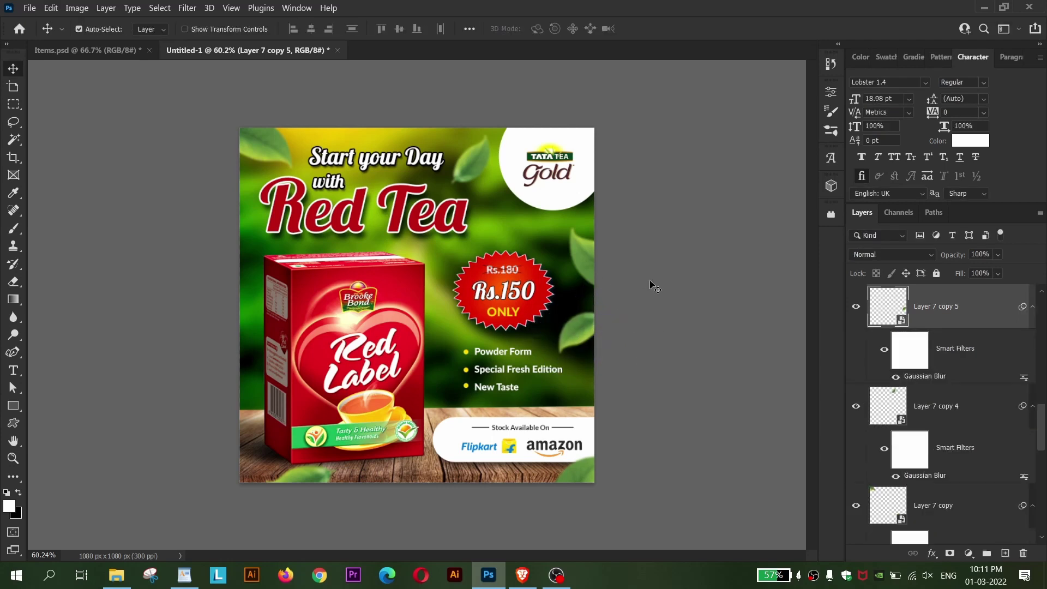
key("5")
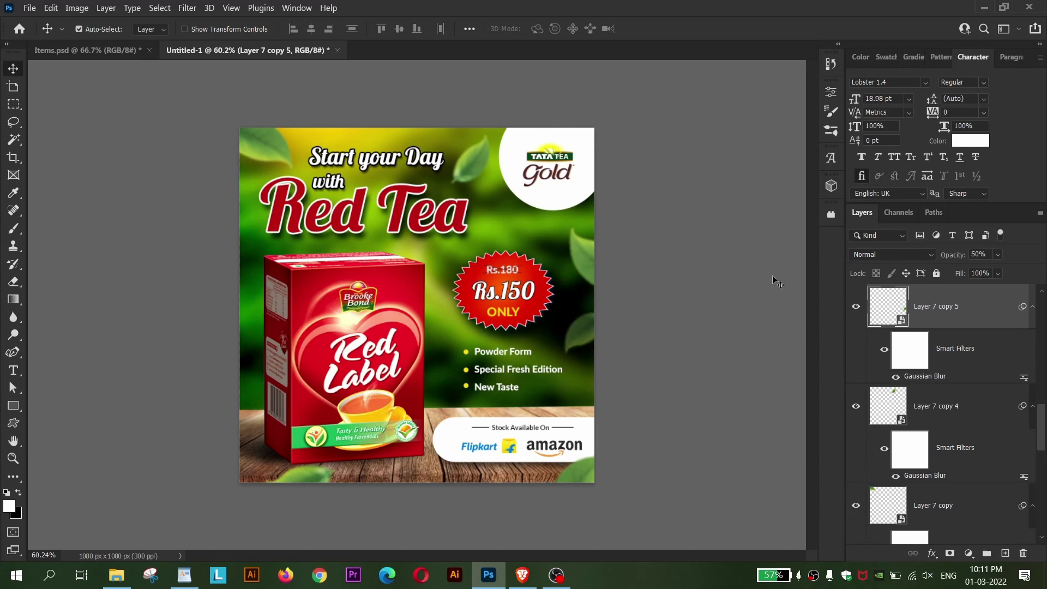
- Keep the bottom-right leaf at full opacity and move it further into the corner
left_click(588, 258)
left_click(477, 168)
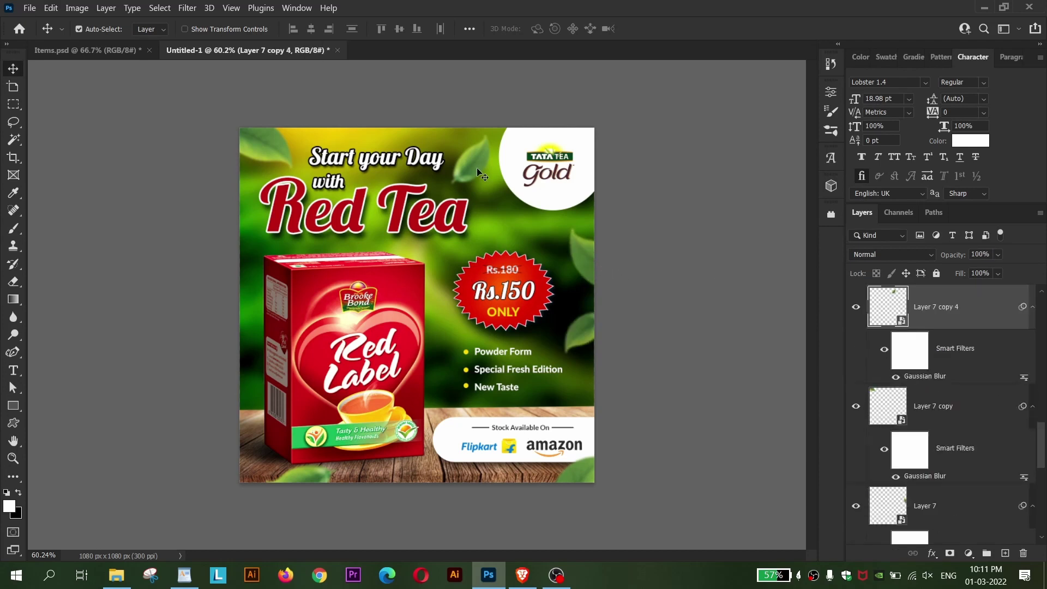
left_click(273, 150)
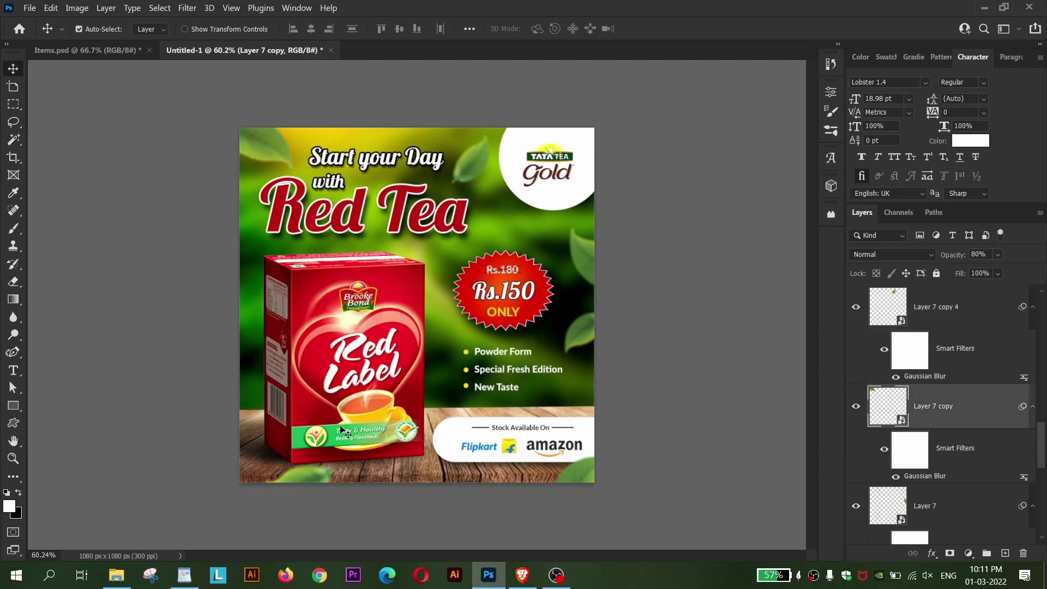
left_click(324, 479)
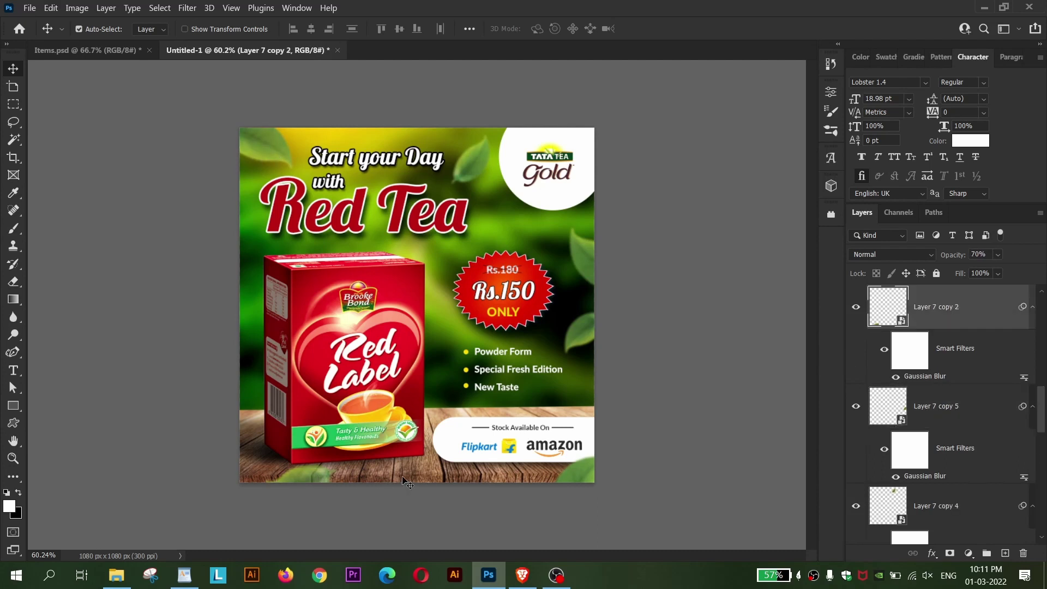
left_click(587, 480)
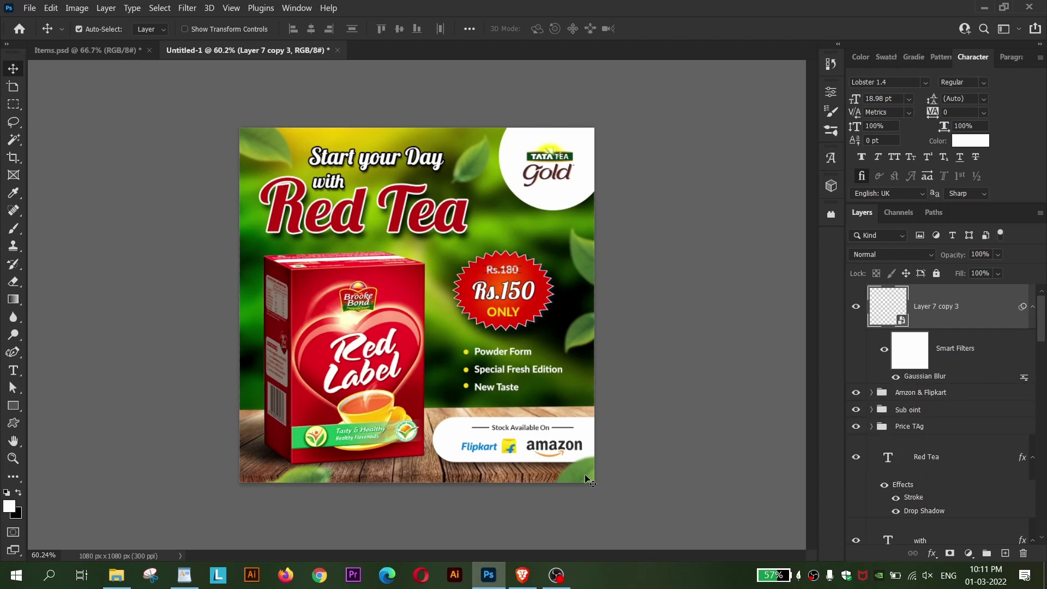
key("7")
key("0")
key("ctrl+t")
mouse_move(560, 465)
left_mouse_down()
mouse_move(584, 476)
mouse_move(608, 448)
left_mouse_up()
key("Return")
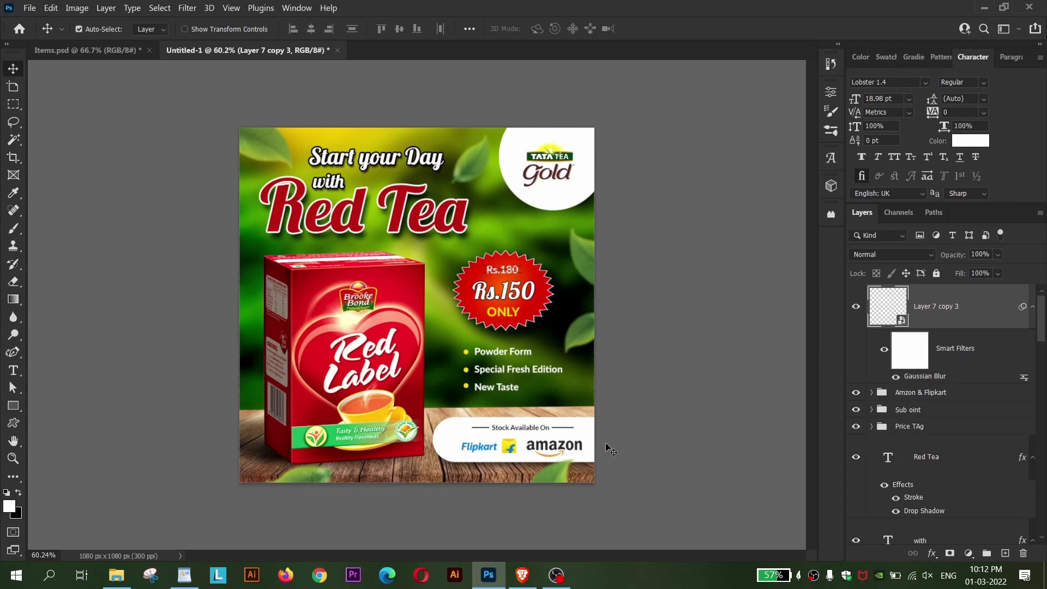
- Rotate the bottom-left leaf into place, then bring up the Save As dialog
left_click(304, 481)
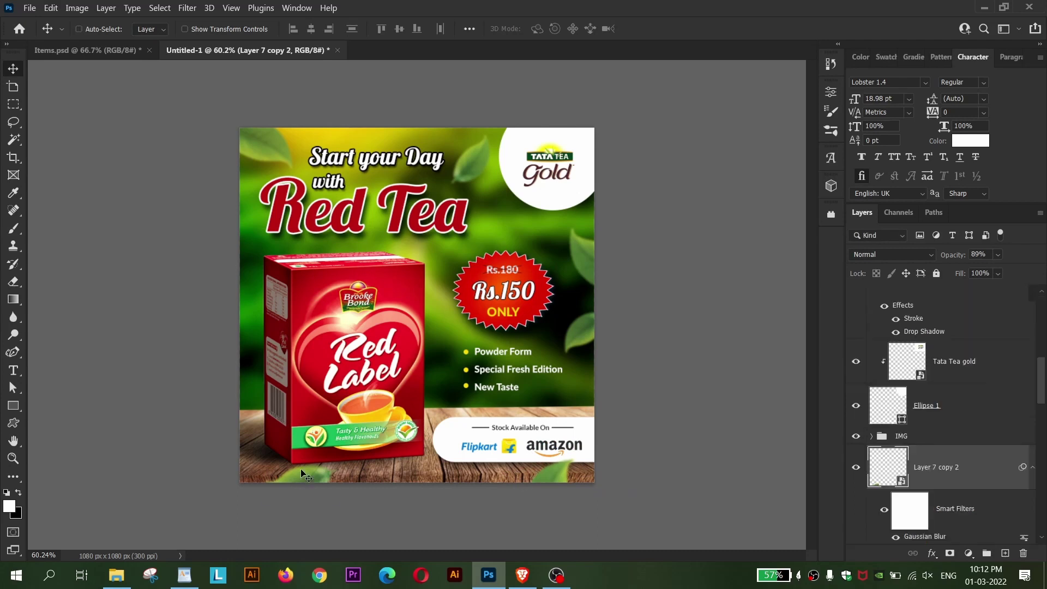
key("ctrl+t")
mouse_move(355, 476)
left_mouse_down()
mouse_move(343, 445)
mouse_move(322, 469)
mouse_move(257, 473)
left_mouse_up()
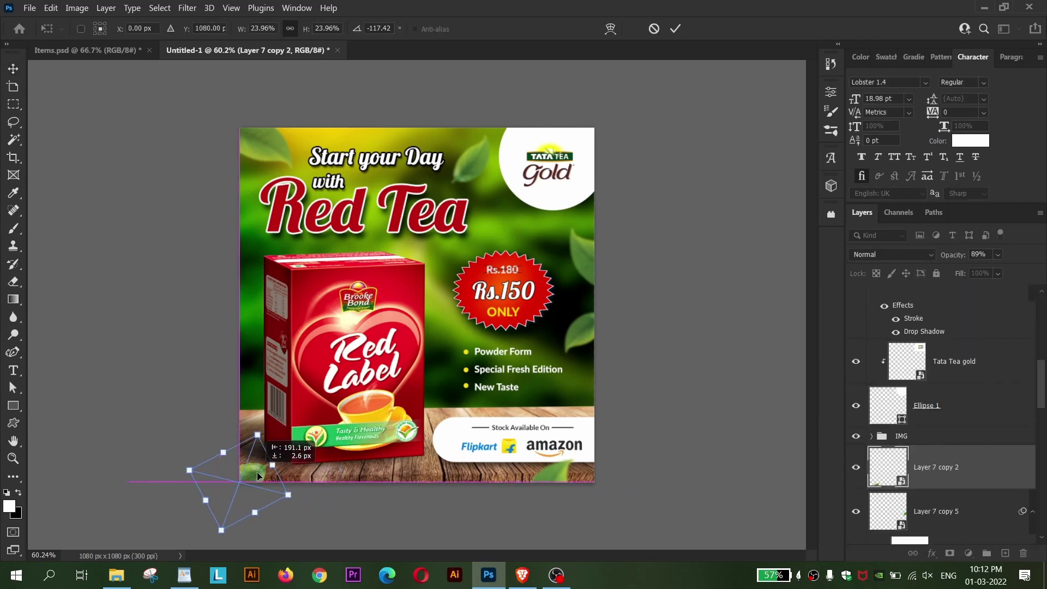
key("Return")
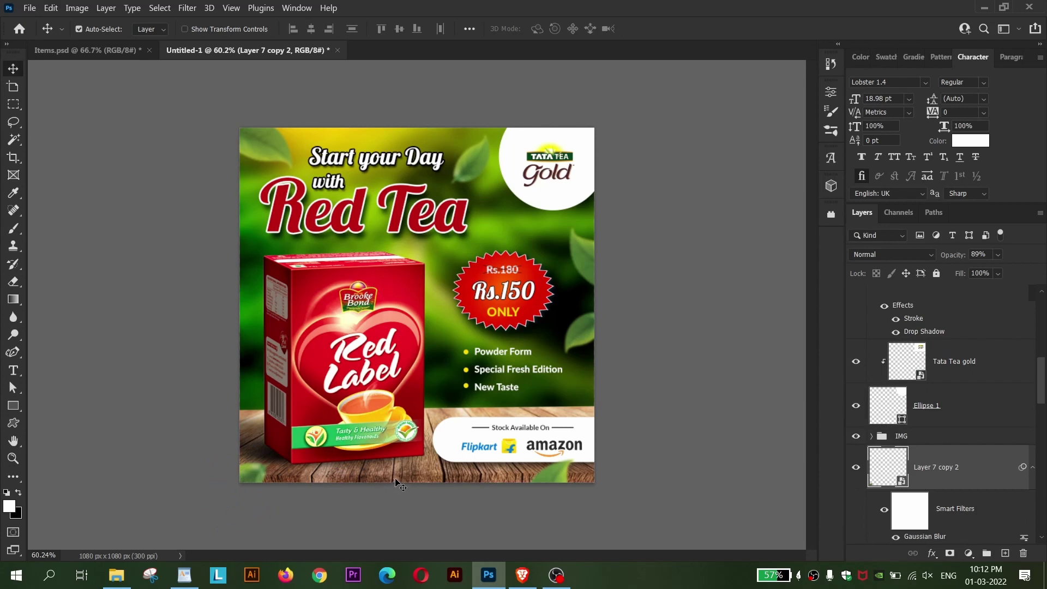
left_click(473, 164)
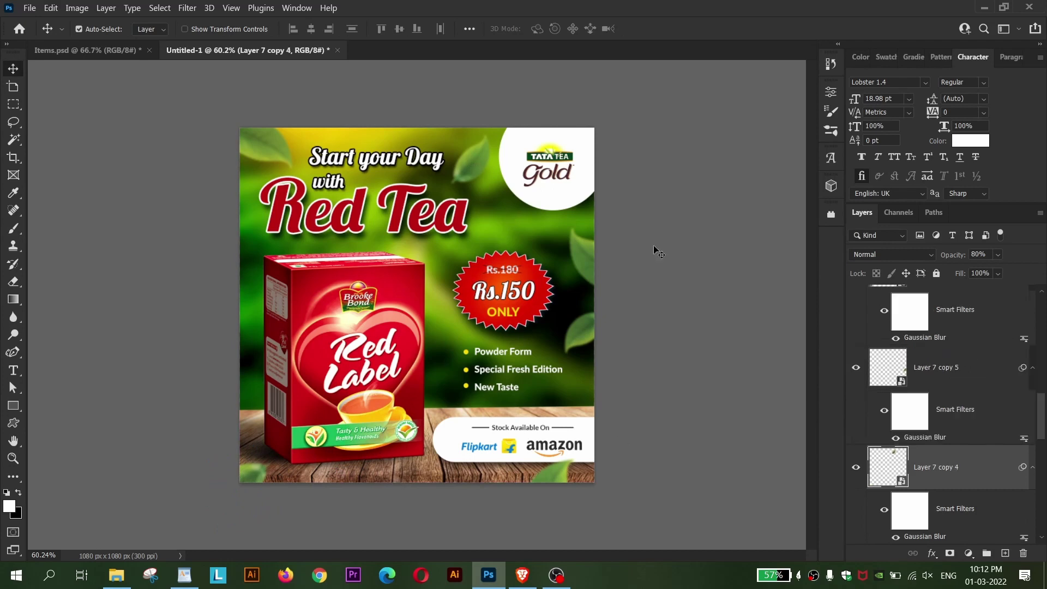
left_click(277, 156)
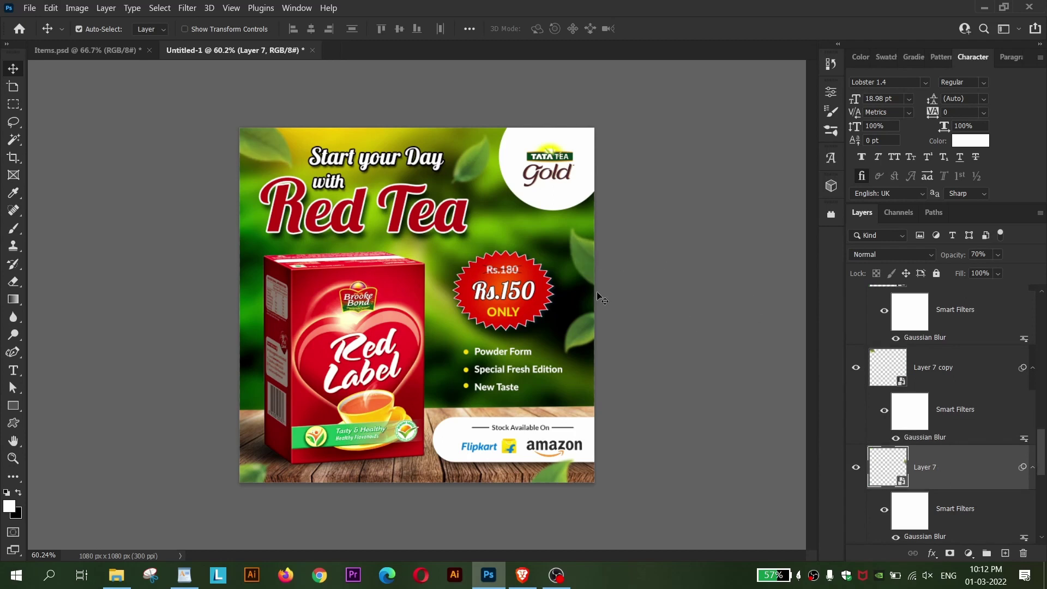
key("ctrl+j")
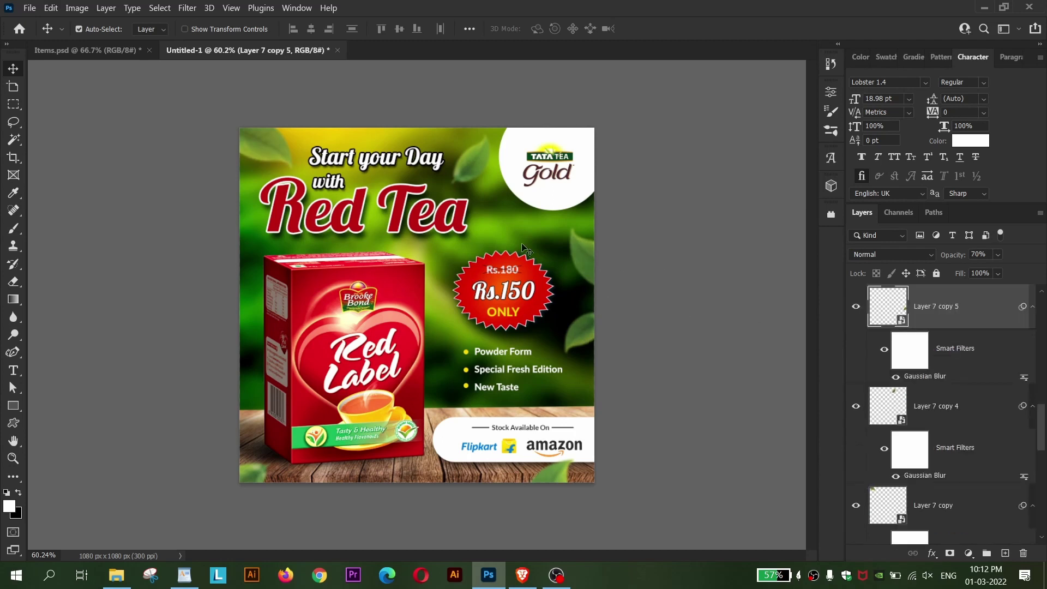
key("ctrl+s")
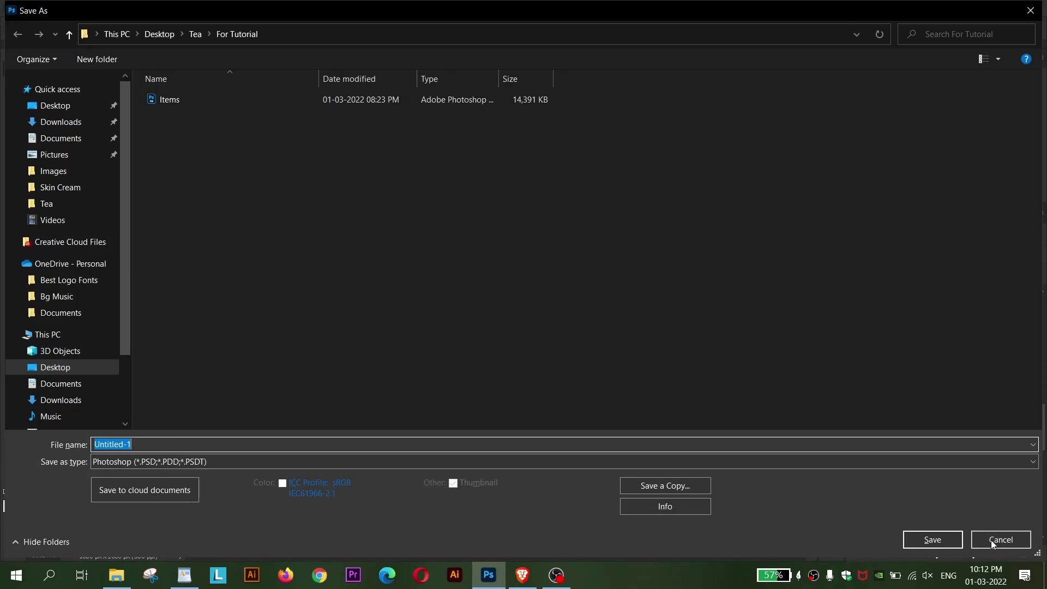
- Cancel the save and move the side leaf layer below Layer 7 copy 2
left_click(1001, 540)
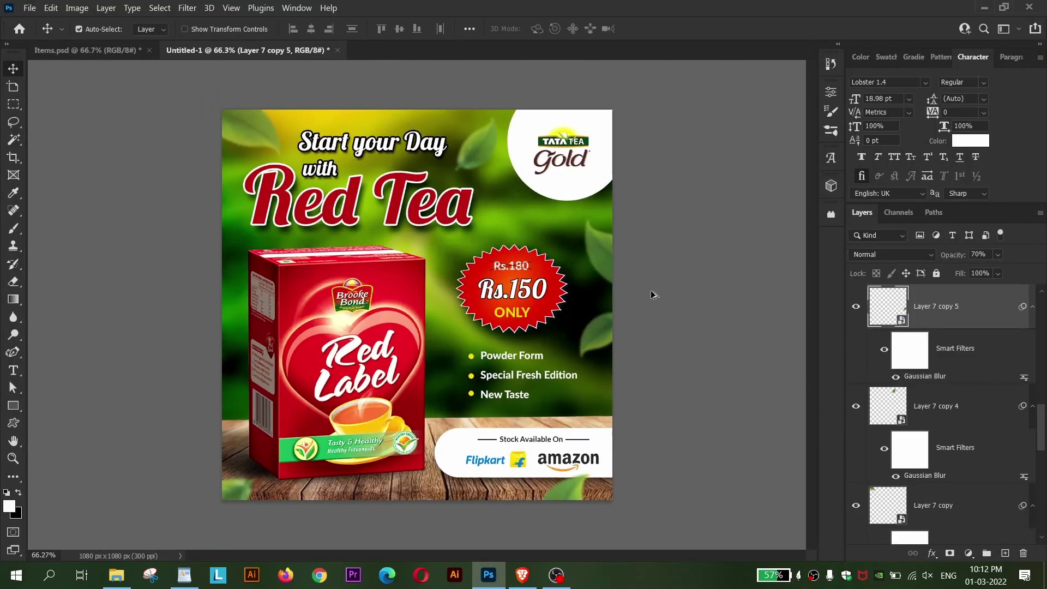
left_click_drag(935, 306, 961, 402)
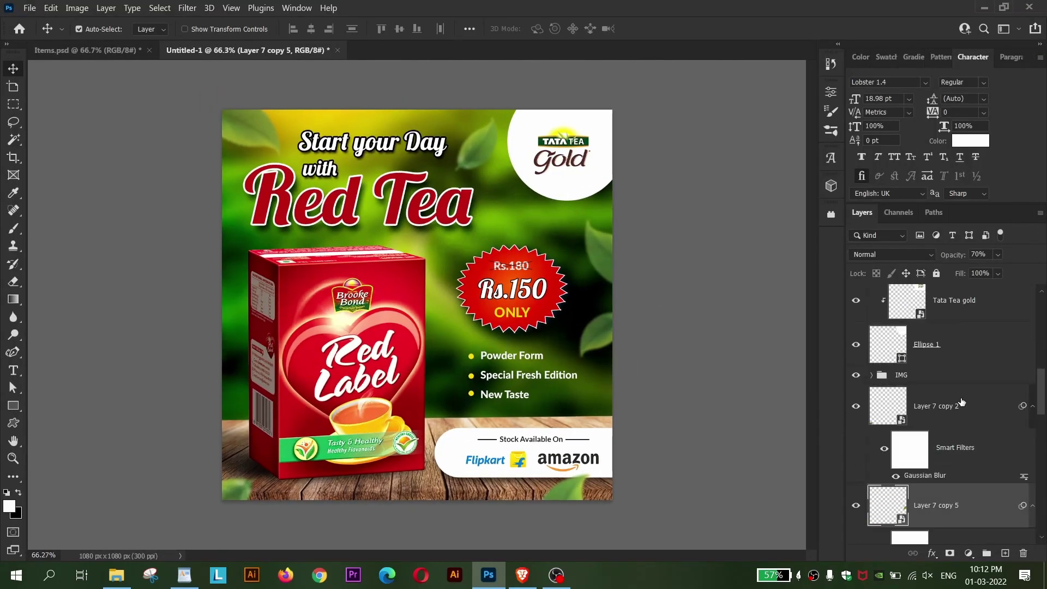
scroll(949, 398, "down", 3)
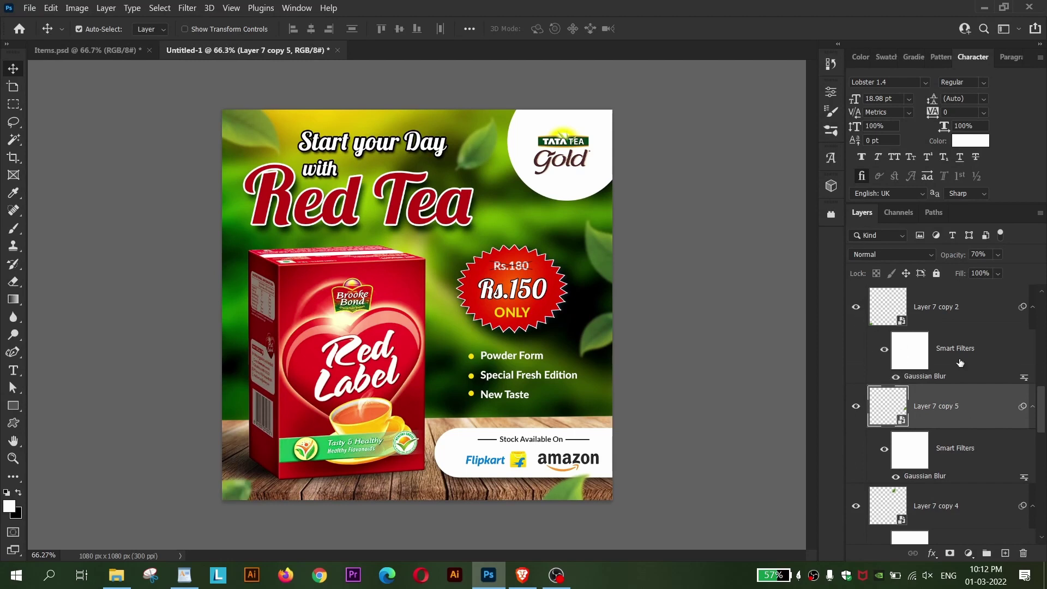
scroll(961, 365, "up", 3)
left_click(960, 409)
- Add an S-shaped Curves adjustment above Layer 7 copy 2 at 70% opacity
left_click(969, 551)
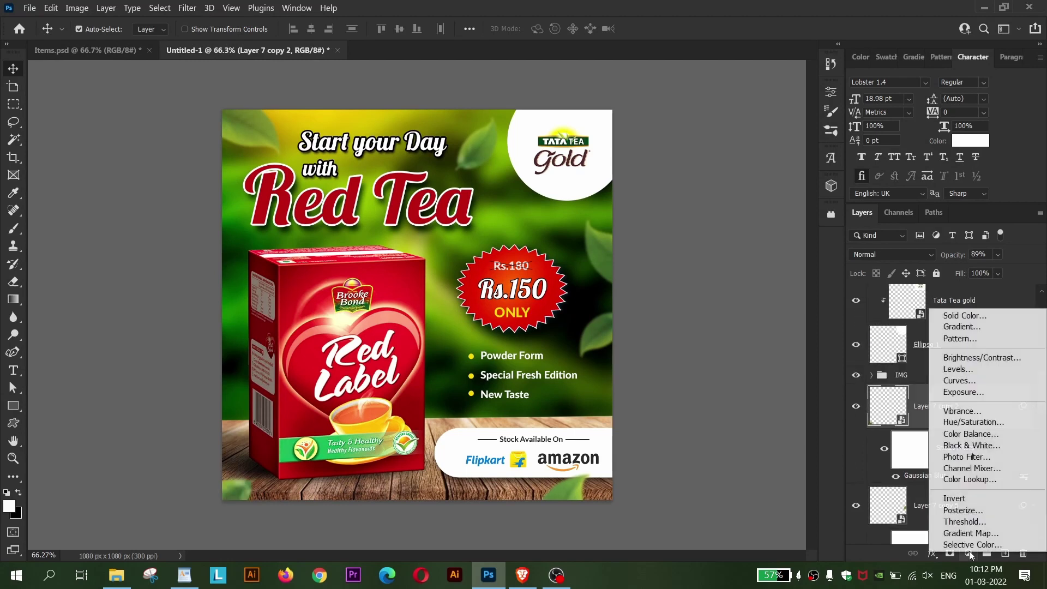
left_click(975, 380)
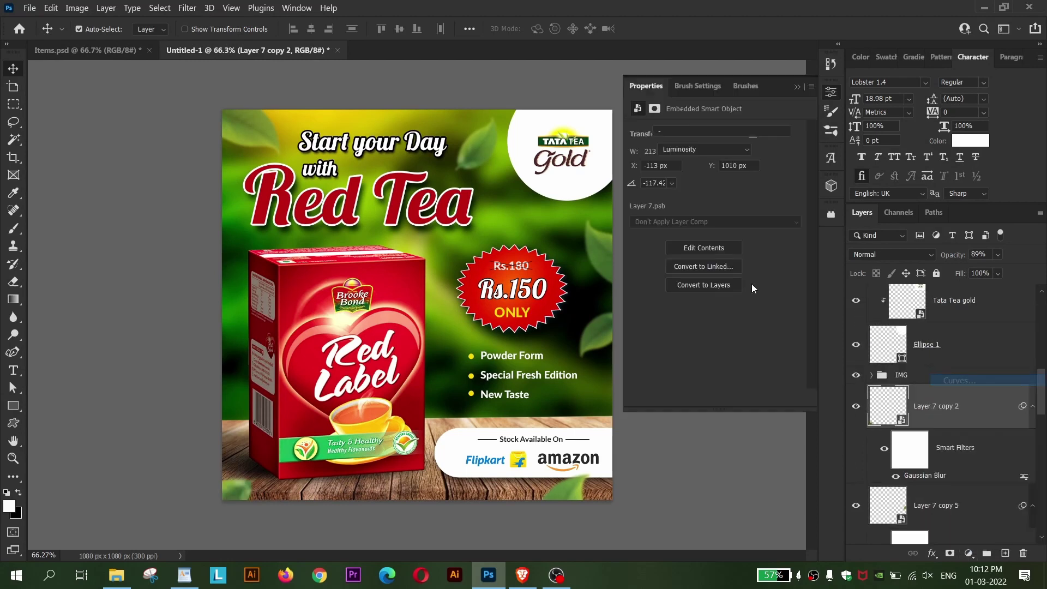
left_click_drag(695, 264, 695, 275)
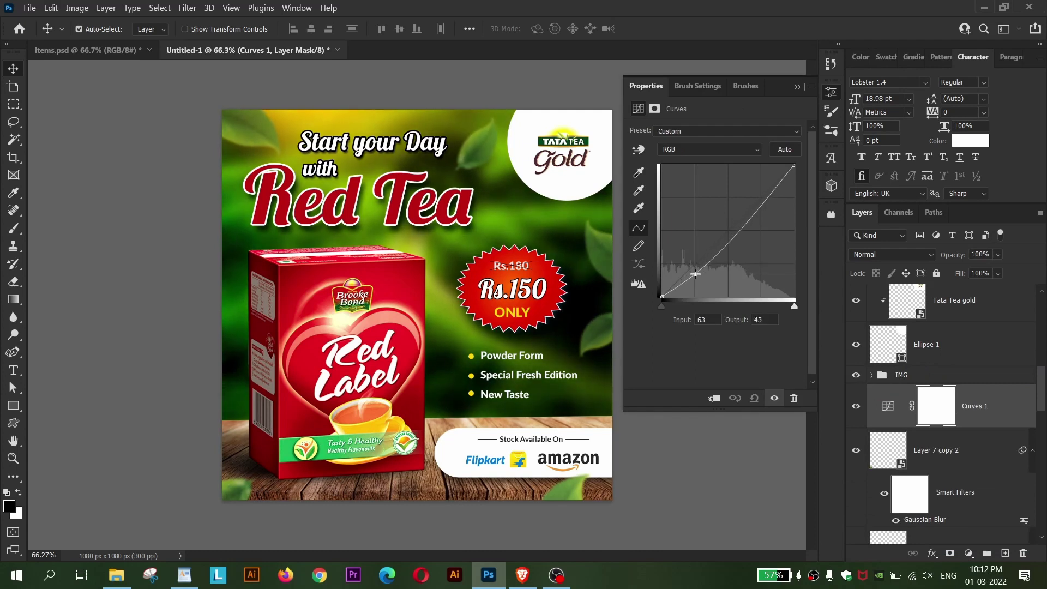
left_click_drag(759, 211, 754, 204)
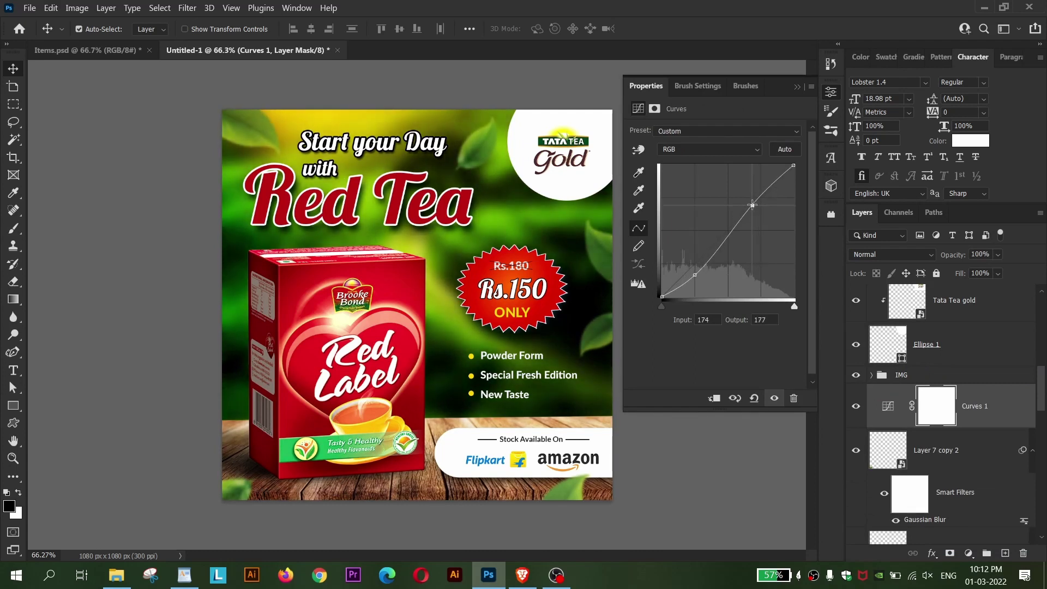
left_click_drag(695, 274, 690, 281)
left_click(797, 87)
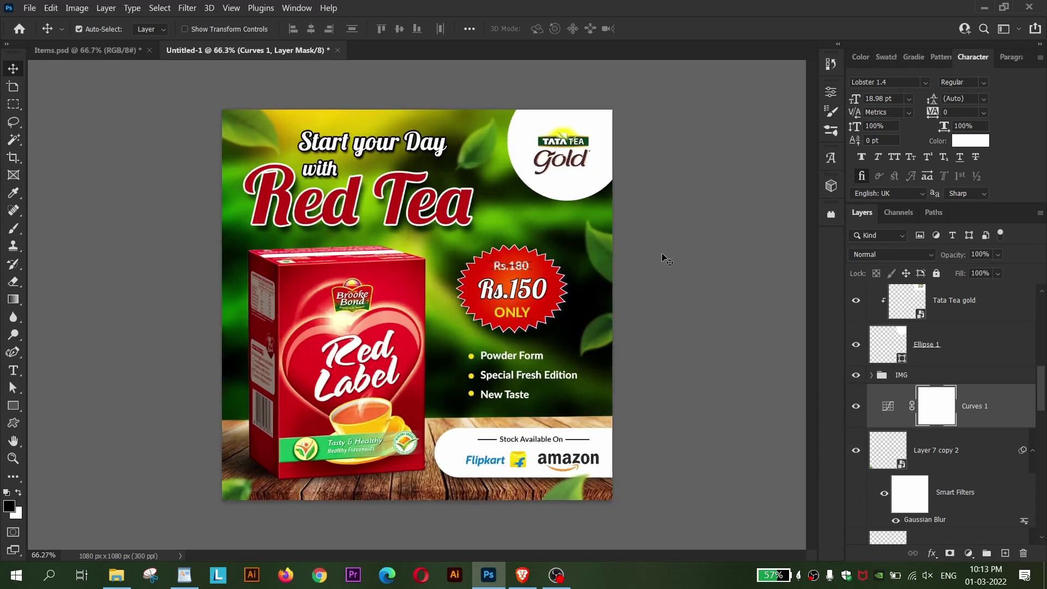
left_click(997, 404)
key("7")
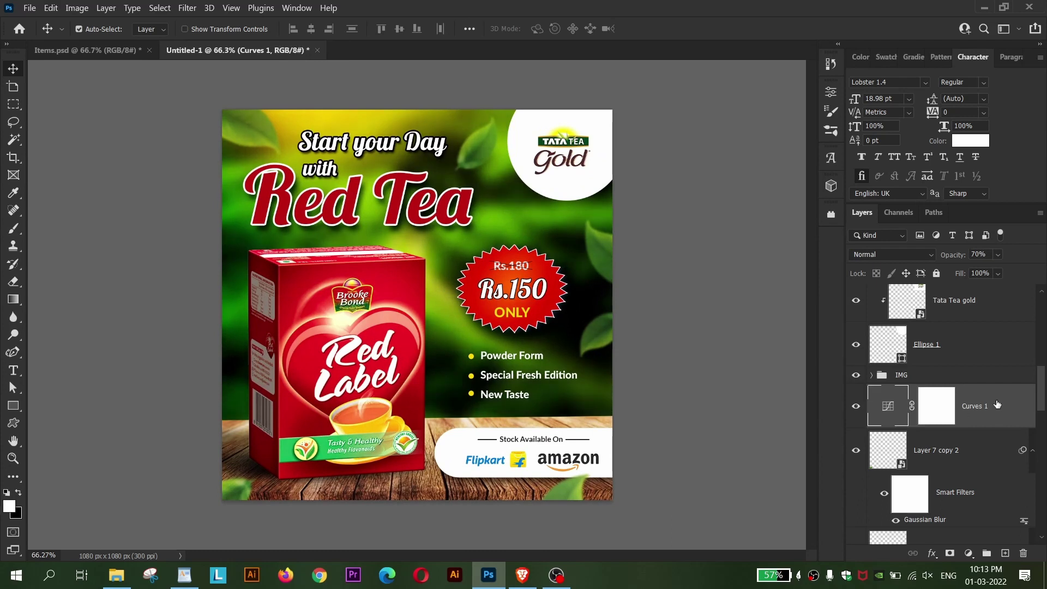
left_click(857, 406)
left_click(658, 299)
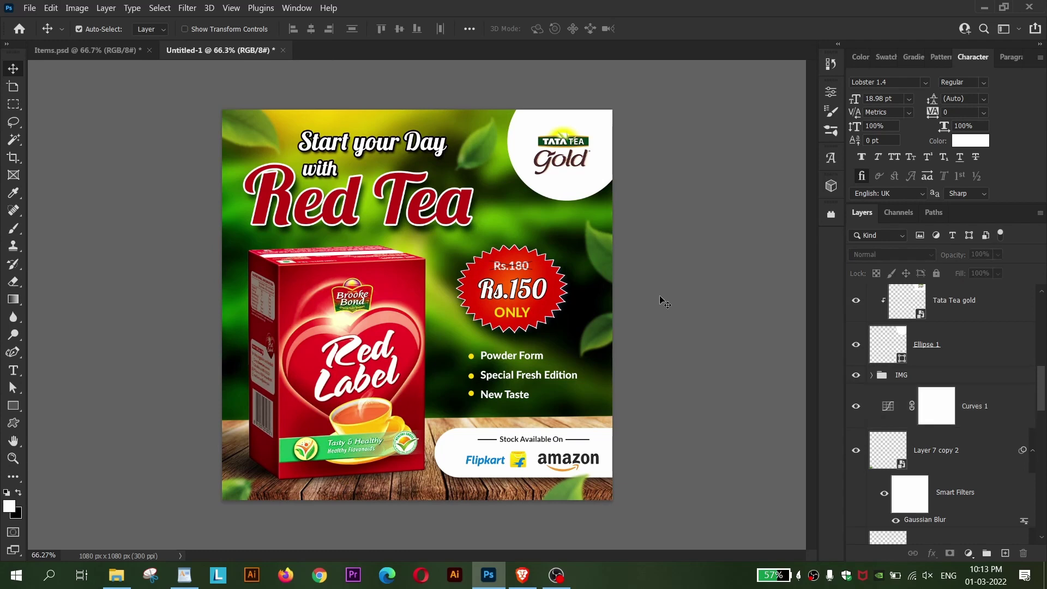
scroll(660, 300, "up", 1)
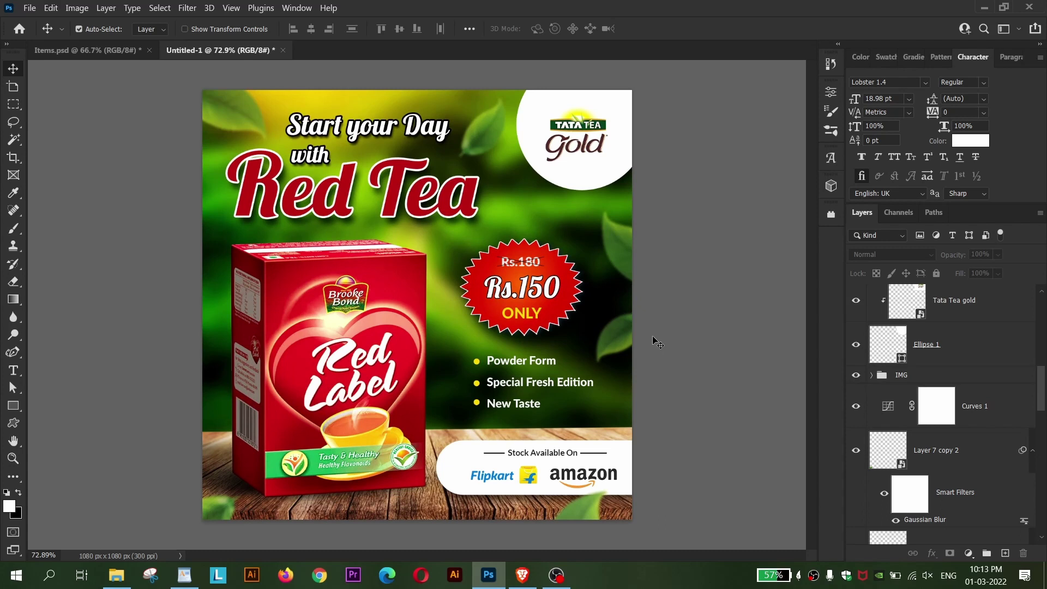
scroll(949, 380, "down", 6)
scroll(949, 380, "up", 2)
- Darken the Layer 7 copy 3 leaves' midtones to 0.79 with Levels
left_click(936, 313)
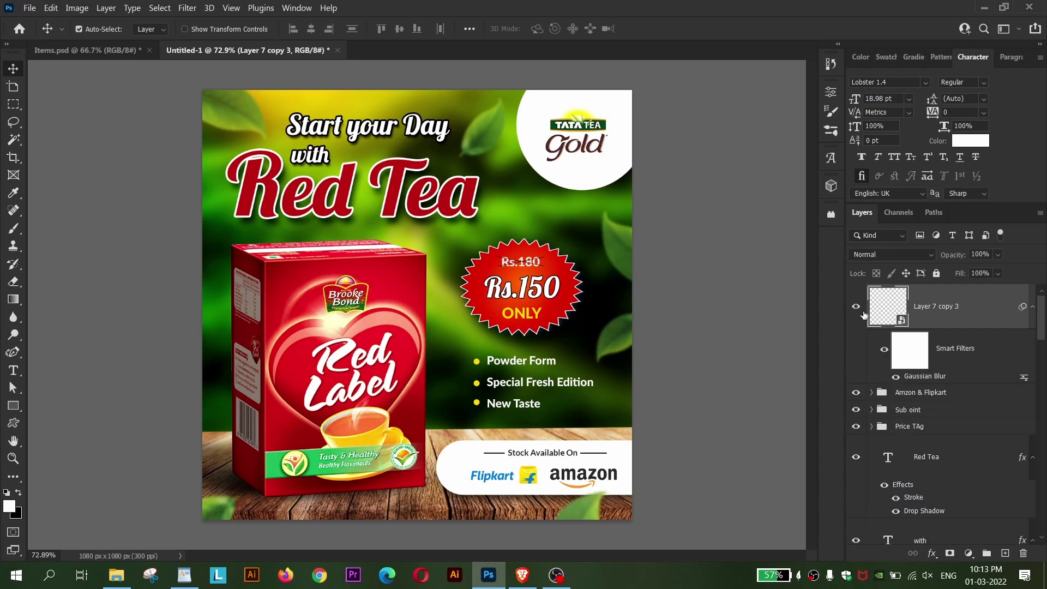
key("ctrl+l")
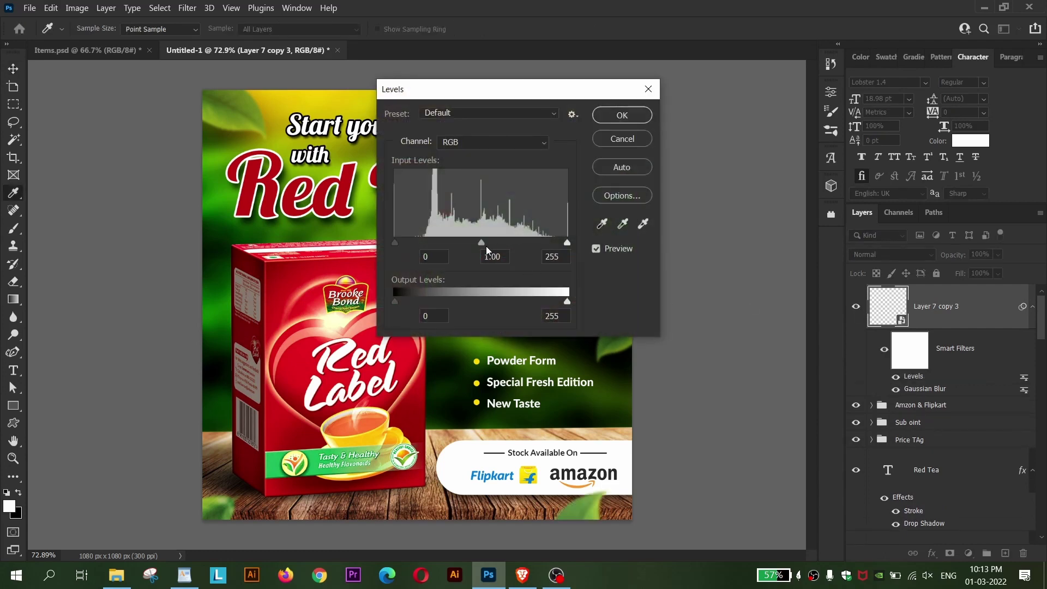
left_click_drag(486, 247, 496, 244)
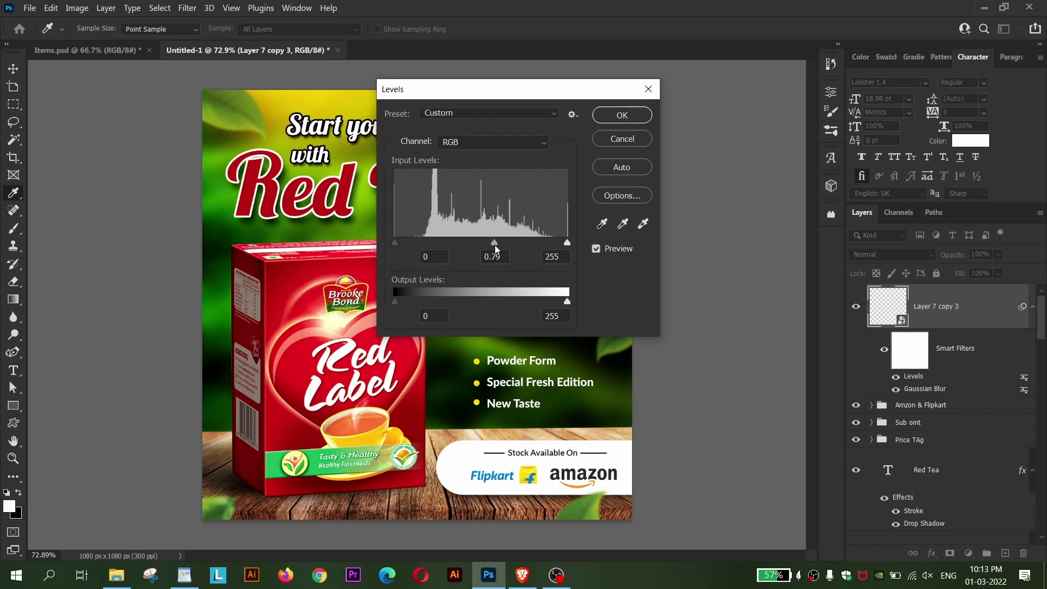
key("Return")
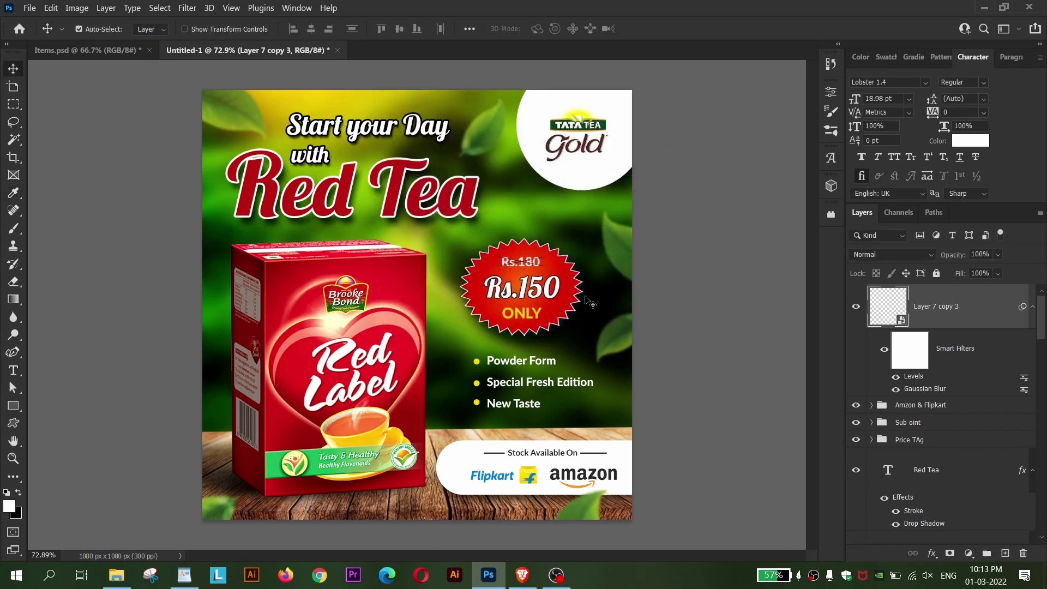
left_click(703, 399)
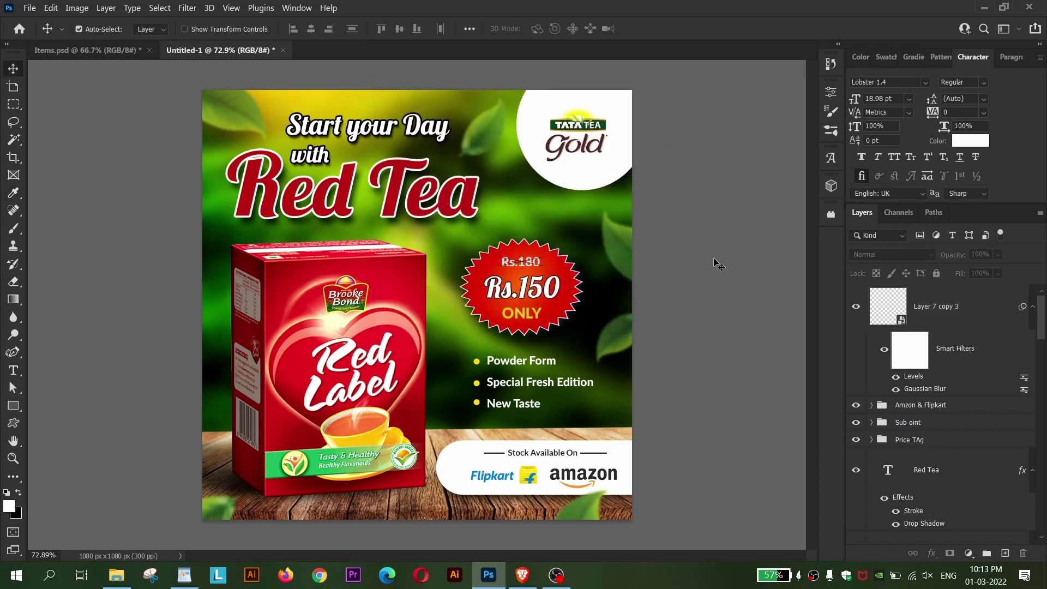
- Add an S-shaped Curves adjustment above Layer 7 copy 3
left_click(968, 314)
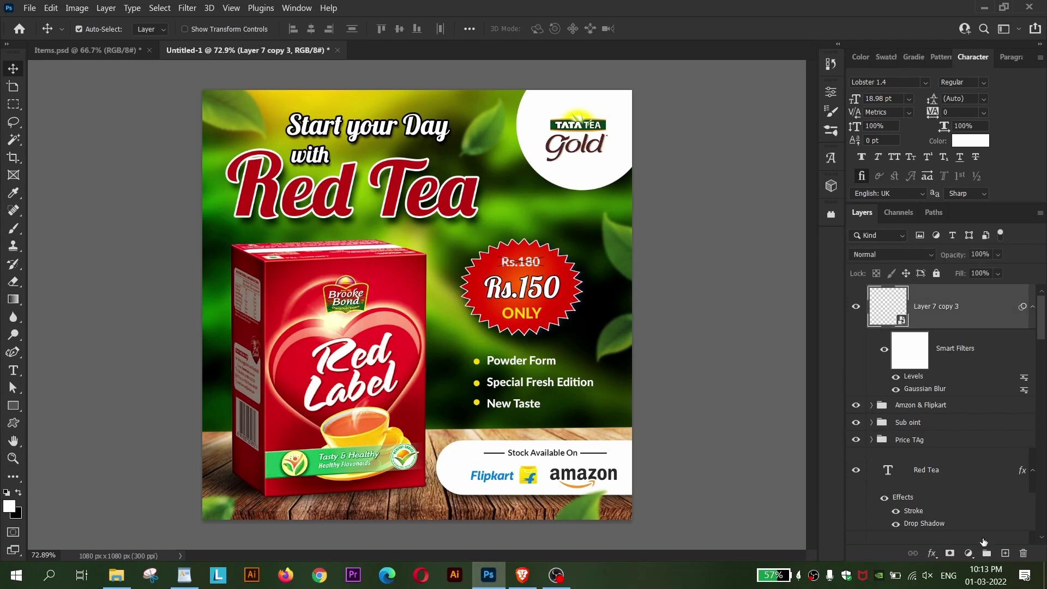
left_click(969, 553)
left_click(976, 380)
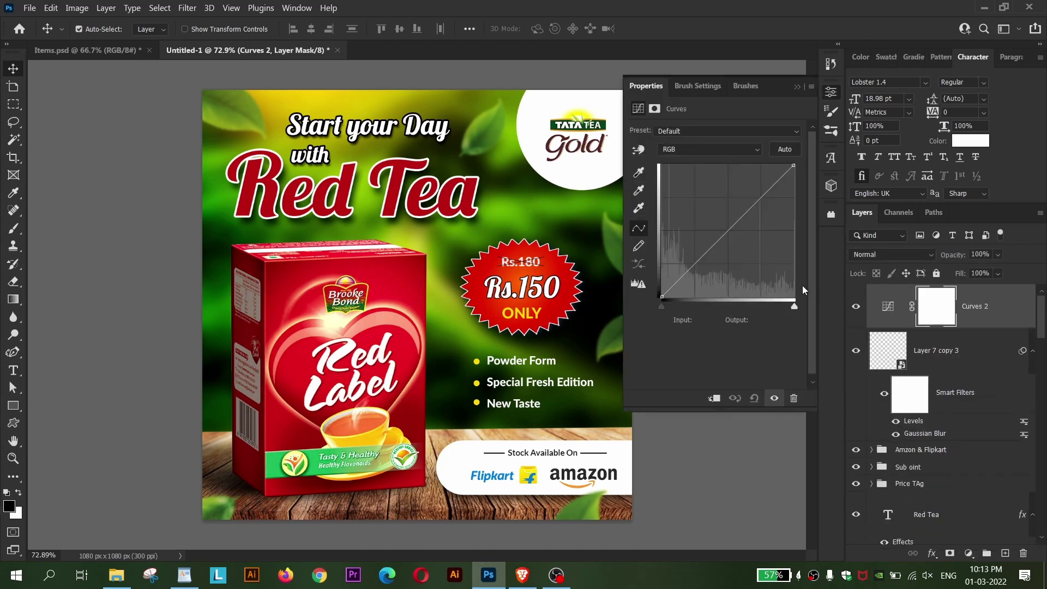
left_click_drag(688, 271, 685, 276)
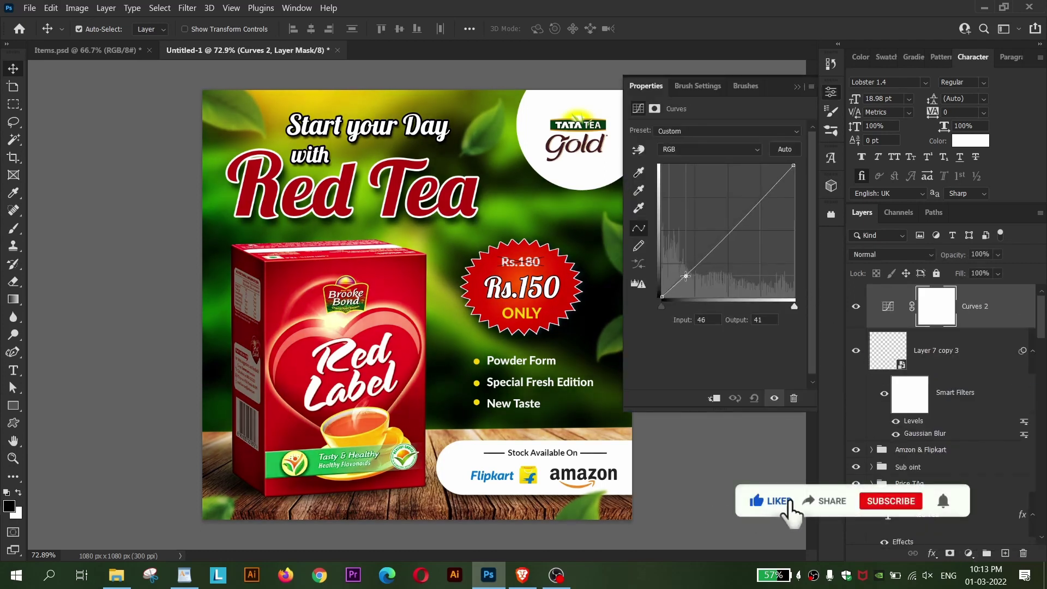
left_click_drag(756, 208, 755, 201)
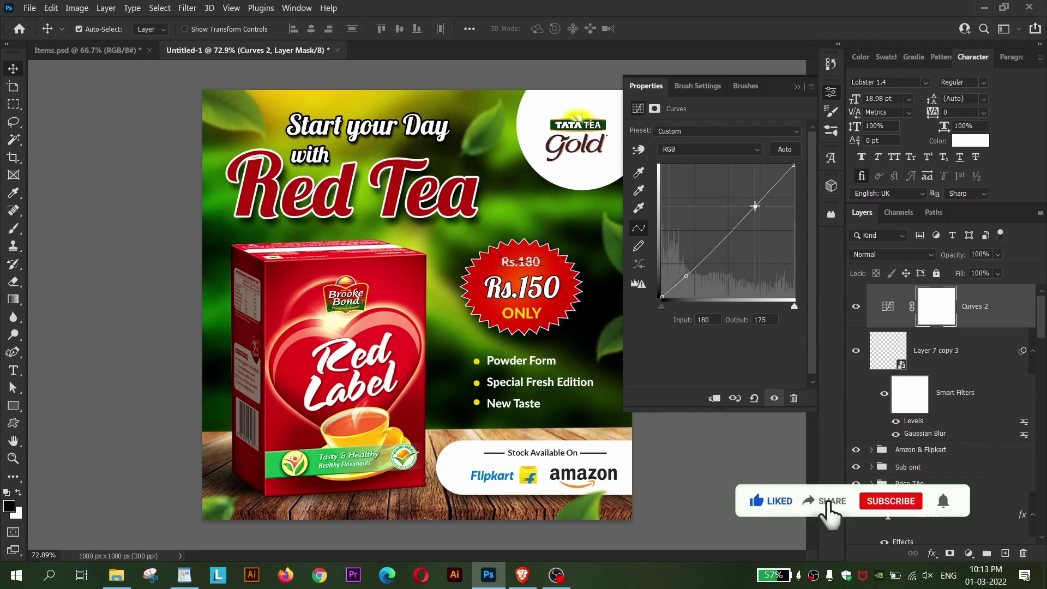
left_click_drag(688, 277, 688, 278)
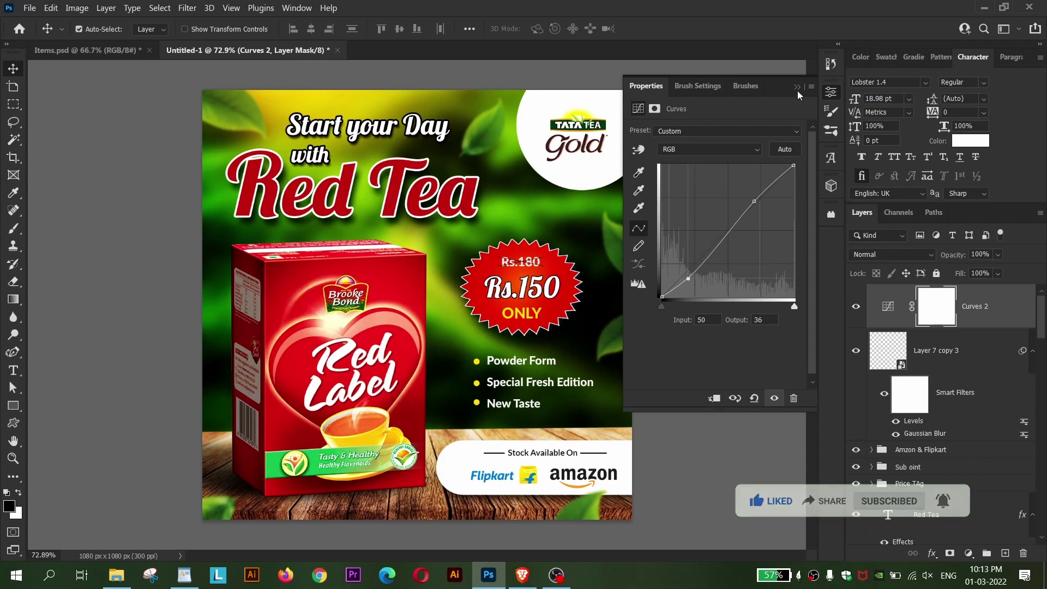
left_click(797, 87)
- Add a Color Balance adjustment with midtones +3, +9, +11
left_click(968, 552)
left_click(973, 431)
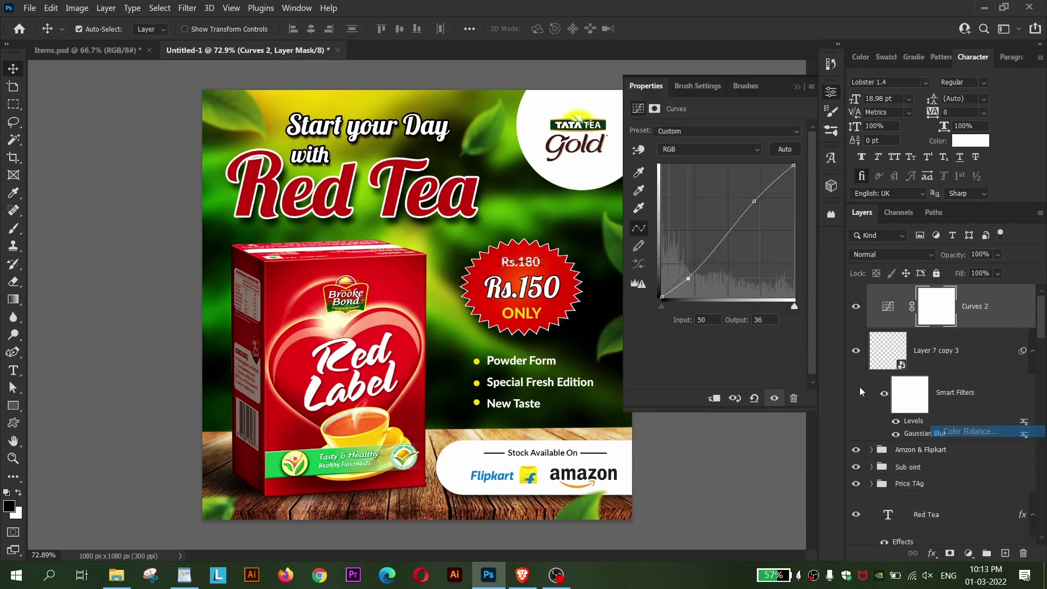
mouse_move(696, 208)
left_mouse_down()
mouse_move(713, 208)
mouse_move(688, 211)
mouse_move(708, 215)
mouse_move(698, 215)
mouse_move(711, 185)
mouse_move(692, 185)
mouse_move(707, 188)
mouse_move(712, 162)
mouse_move(662, 168)
mouse_move(692, 169)
left_mouse_up()
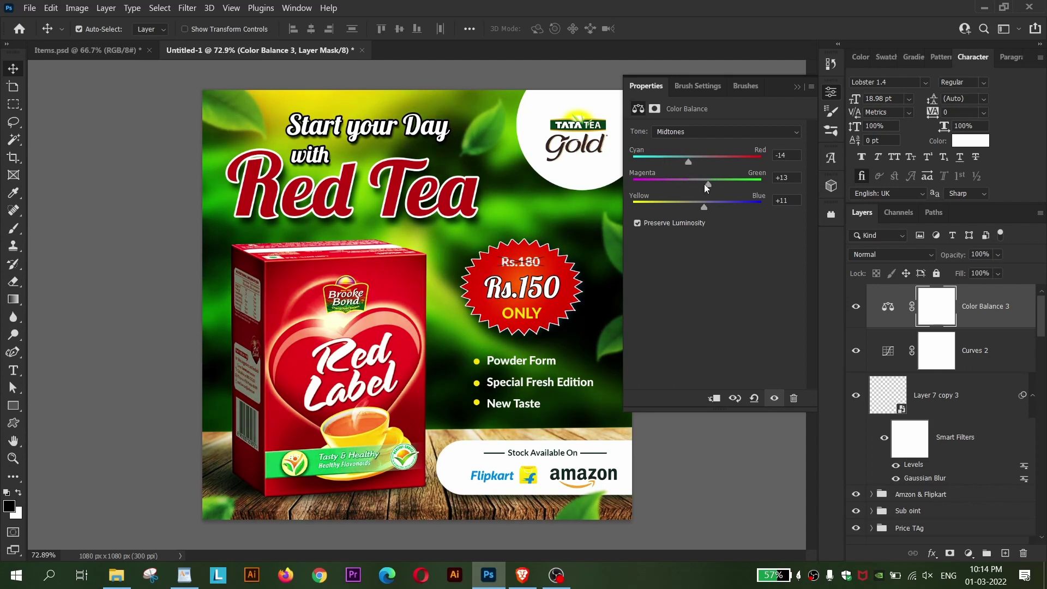
left_click_drag(705, 185, 690, 185)
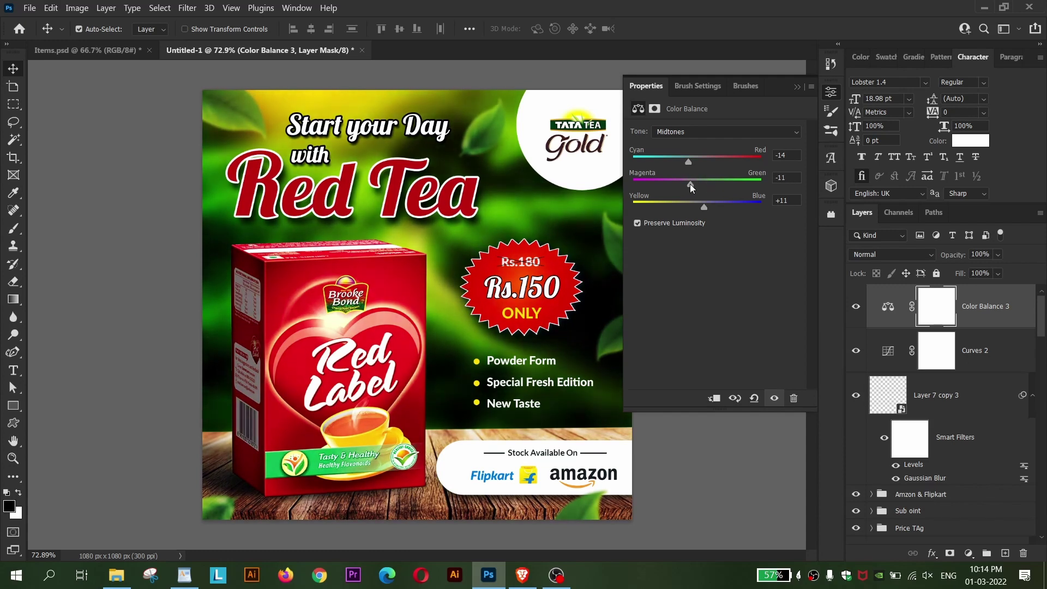
mouse_move(689, 186)
left_mouse_down()
mouse_move(707, 187)
mouse_move(675, 164)
mouse_move(704, 184)
left_mouse_up()
left_click(797, 87)
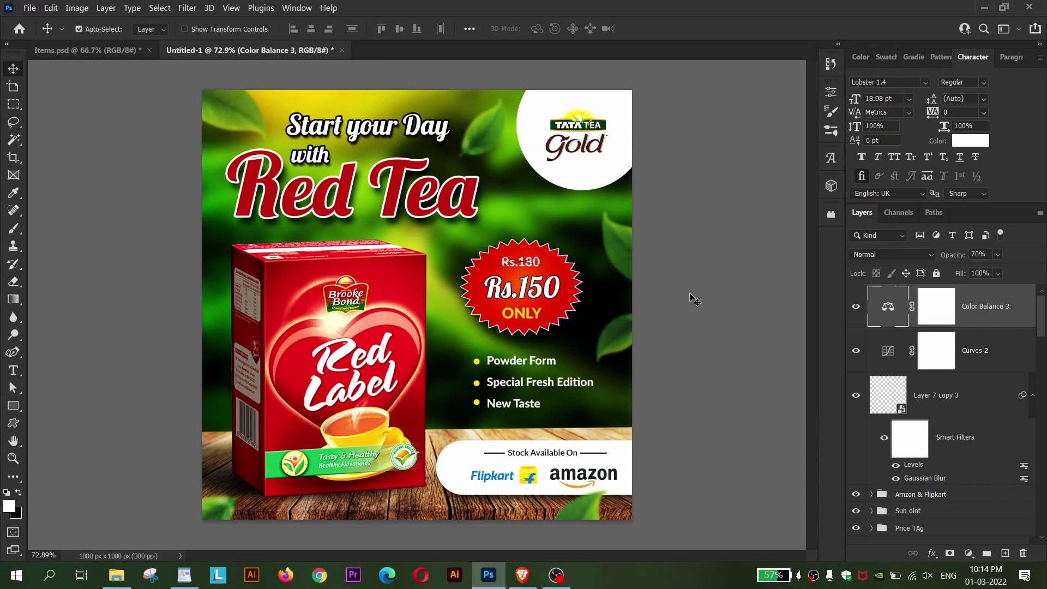
key("ctrl")
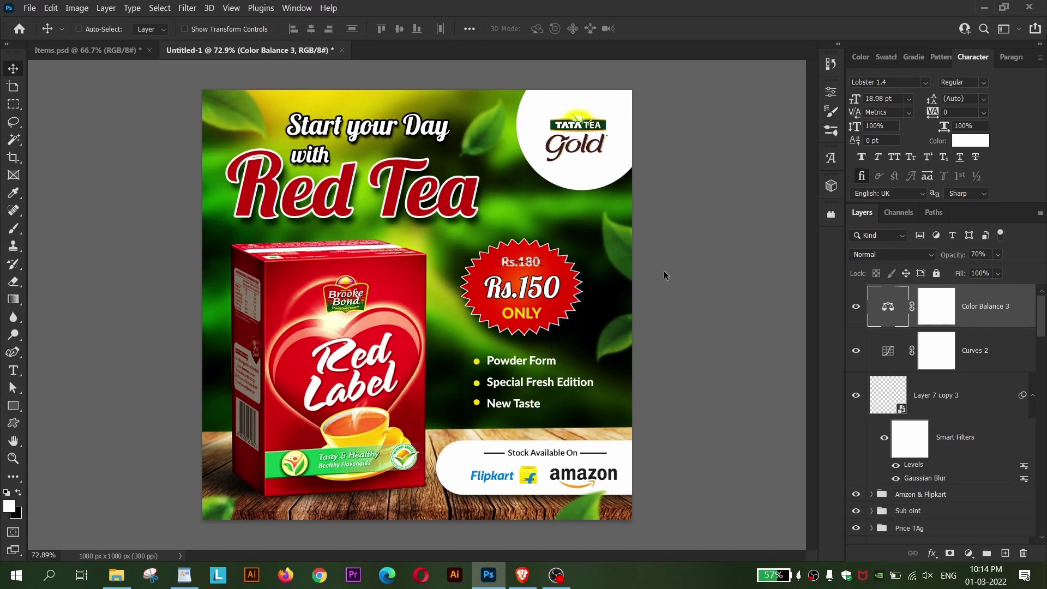